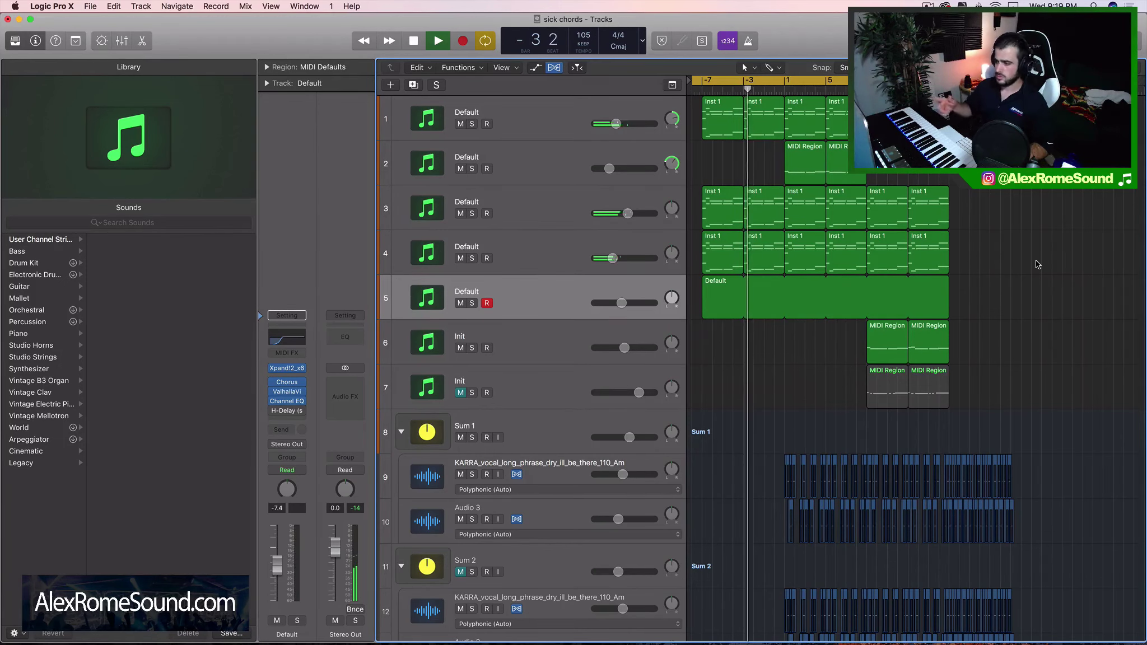
Stop playback, move the cycle range to bars 1 to 9, and play that section
key(space)
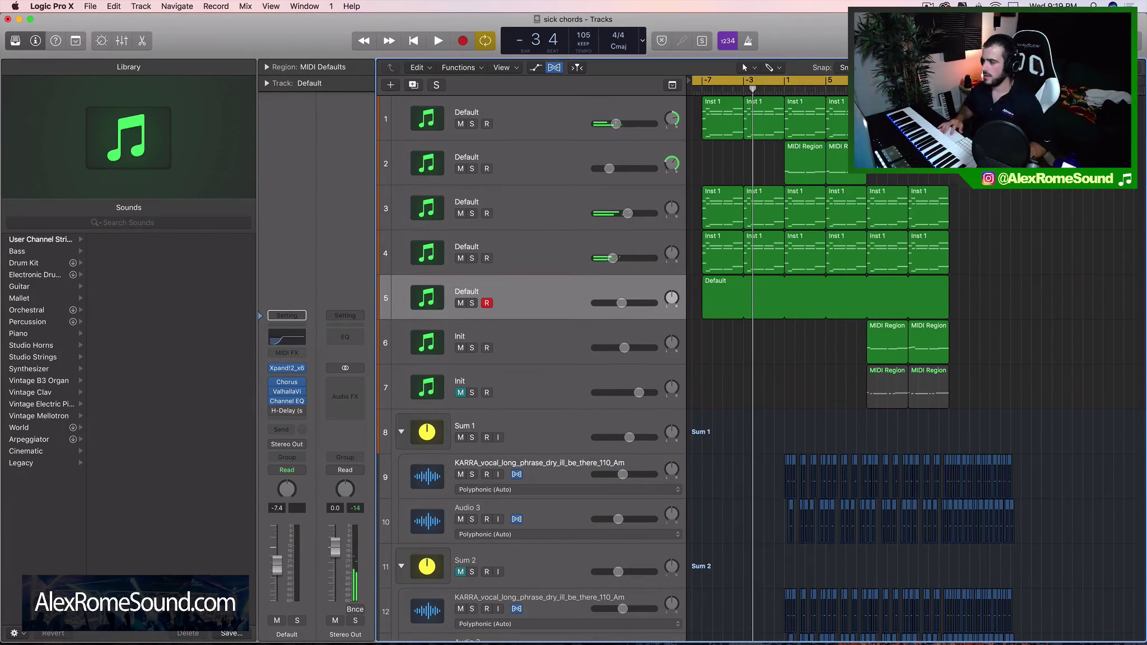
drag(785, 80, 858, 82)
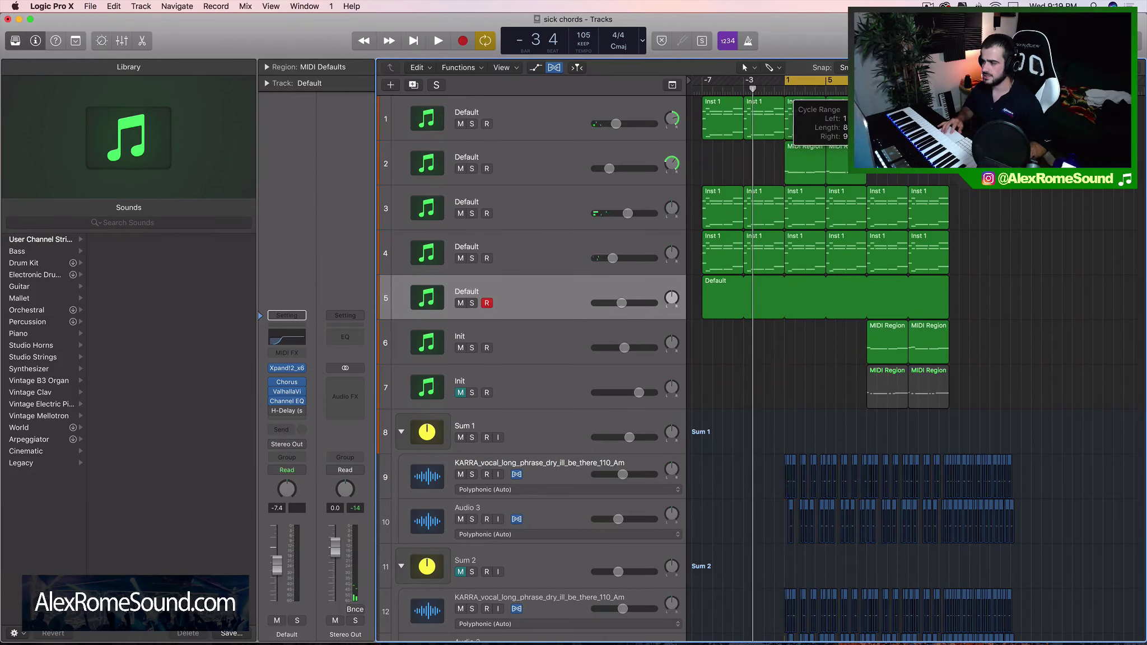
key(space)
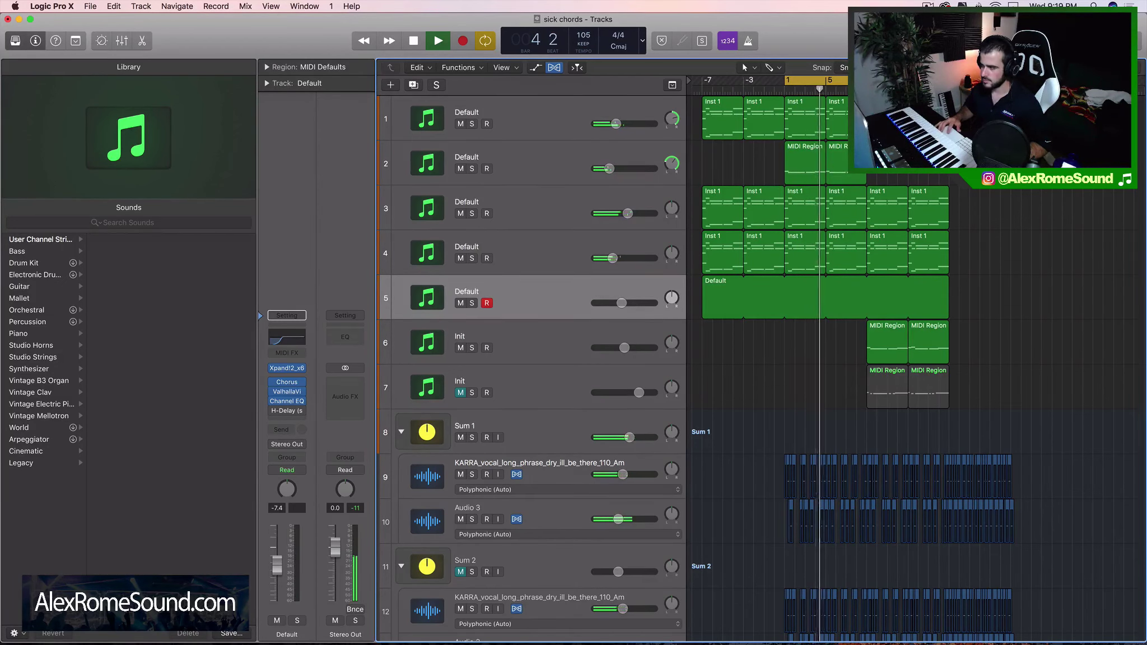
Move the cycle range to the section starting at bar 9, play it, and stop playback
click(846, 81)
scroll(843, 83, right, 3)
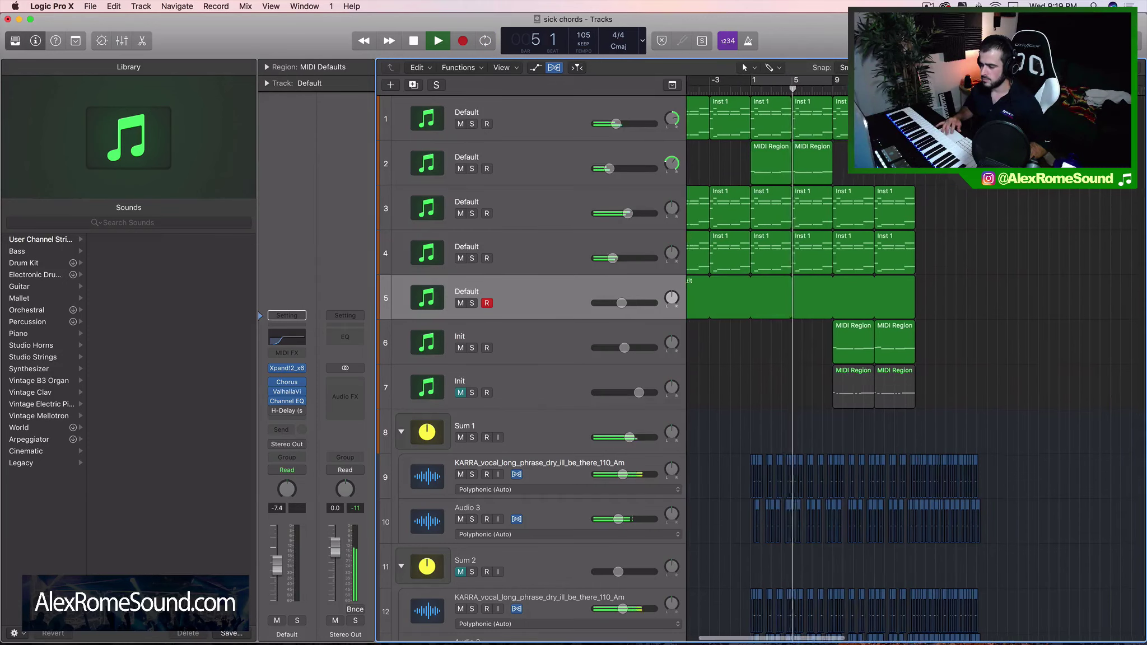
click(823, 81)
key(space)
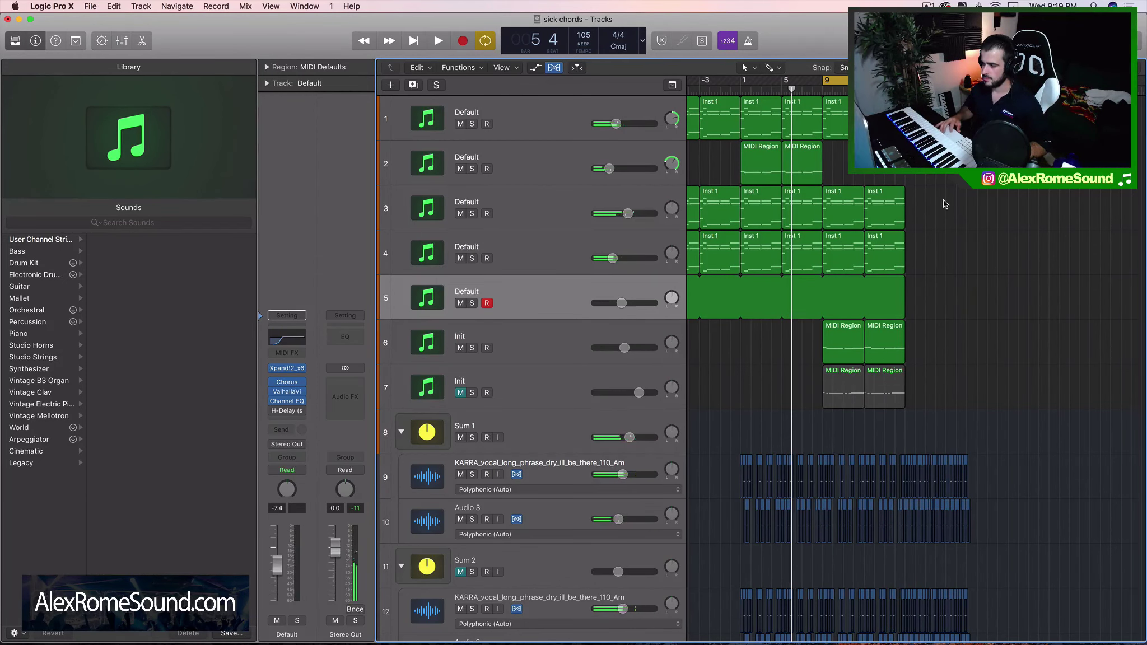
key(space)
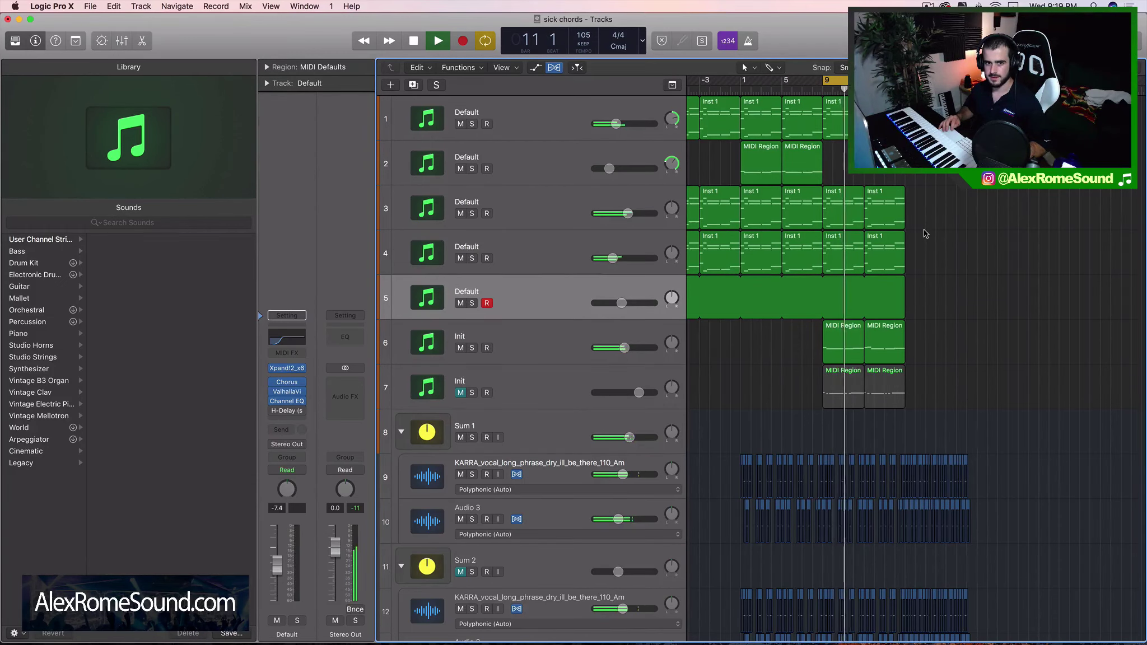
scroll(924, 230, left, 3)
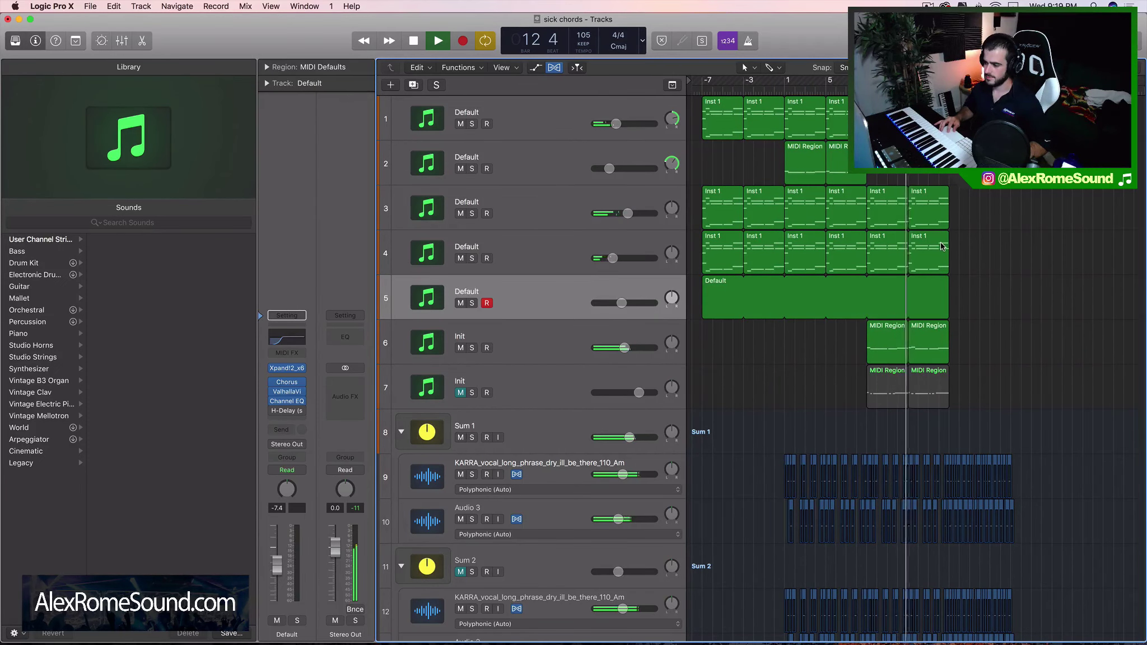
key(space)
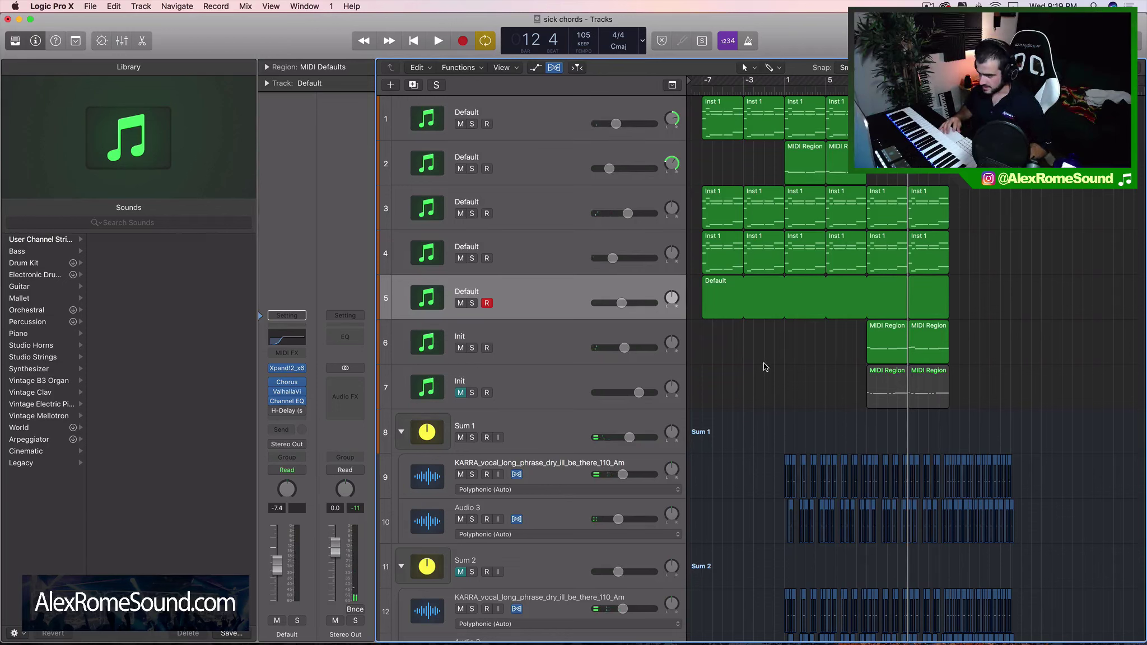
Set the cycle range to bars -7 to 1 and open the Default region on track 5 in the Piano Roll
click(728, 286)
drag(712, 81, 785, 82)
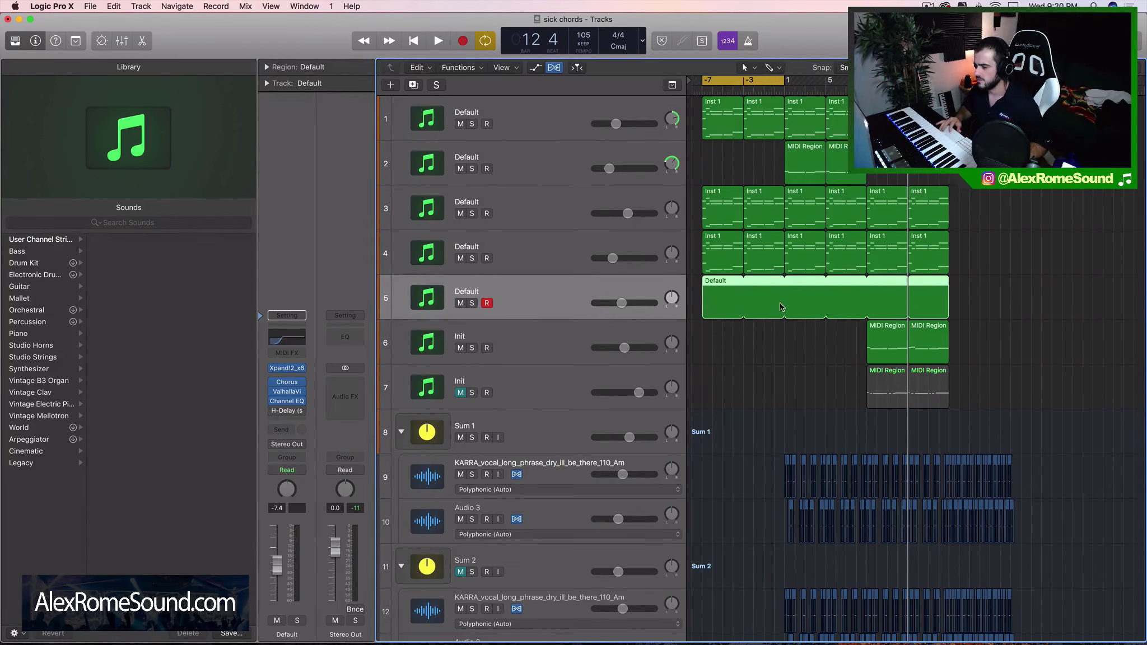
double_click(727, 299)
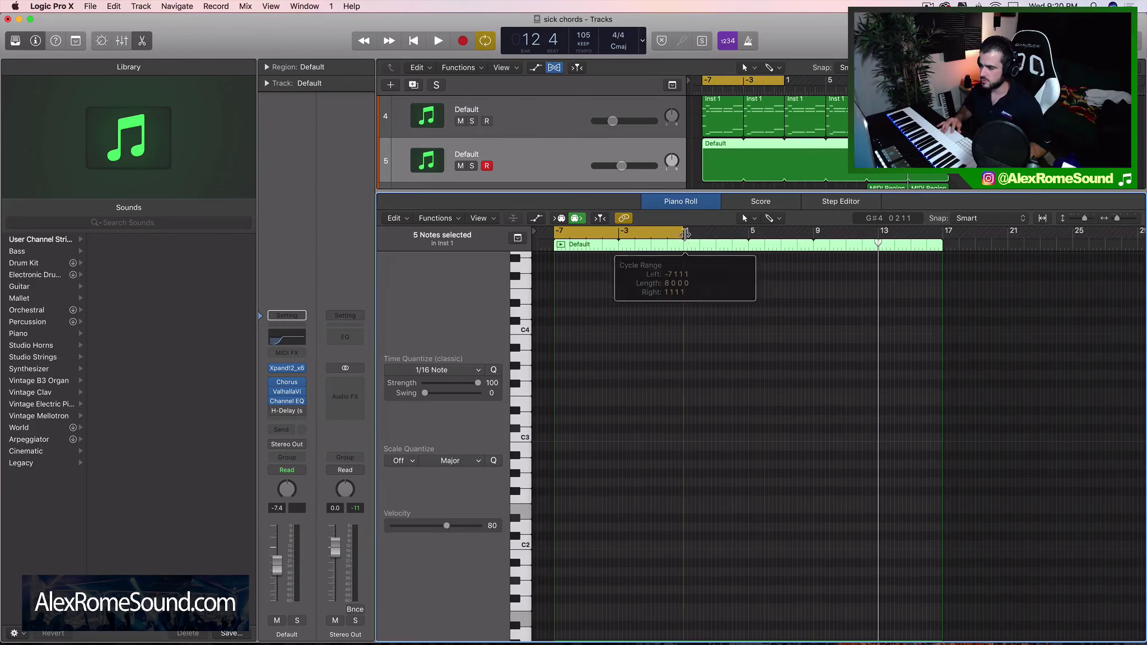
Place the playhead at bar -7 and close the Piano Roll to show the full track area
scroll(726, 148, up, 1)
scroll(727, 148, up, 2)
drag(746, 89, 705, 99)
scroll(713, 117, down, 4)
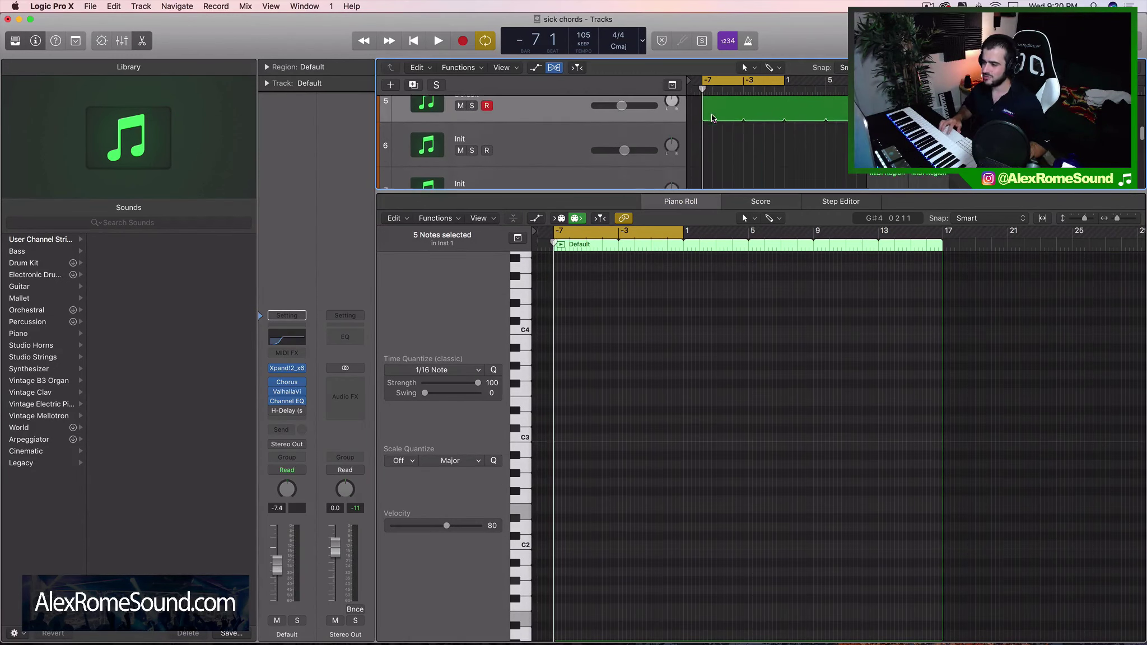
drag(708, 192, 729, 633)
scroll(788, 610, up, 4)
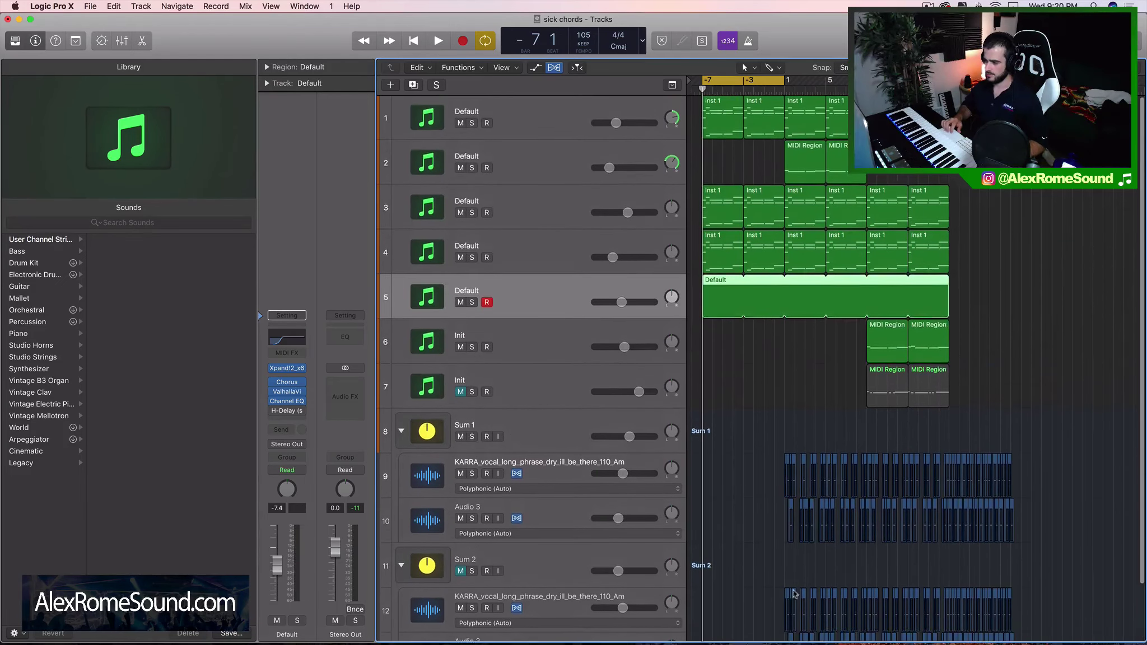
click(734, 332)
click(767, 307)
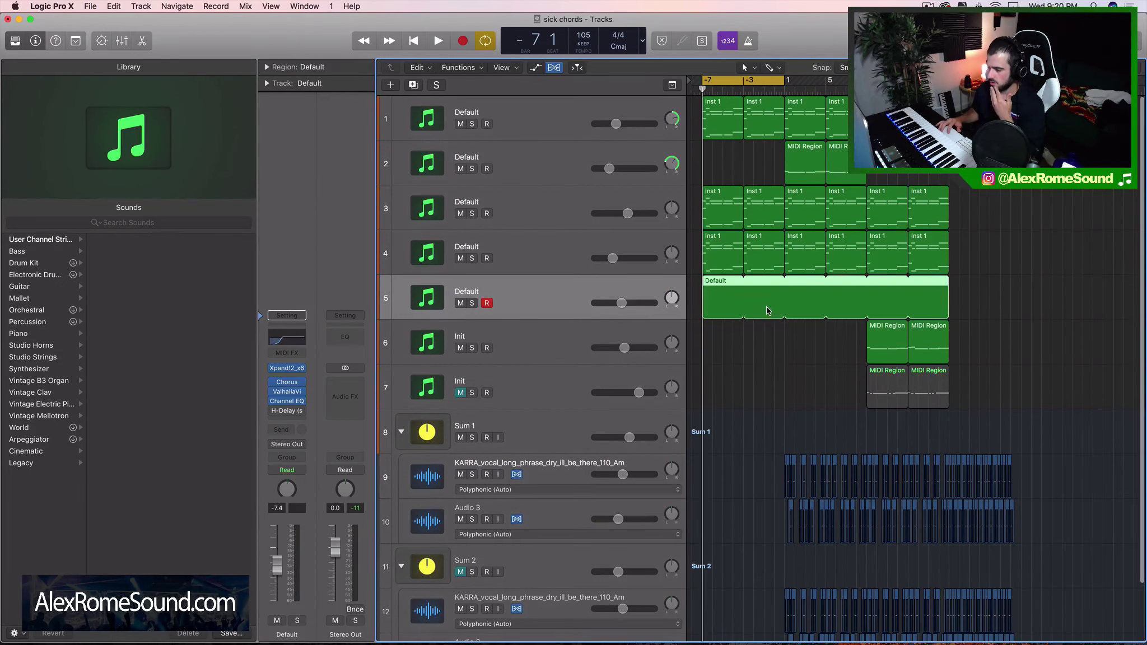
click(727, 348)
click(759, 294)
click(739, 360)
click(739, 303)
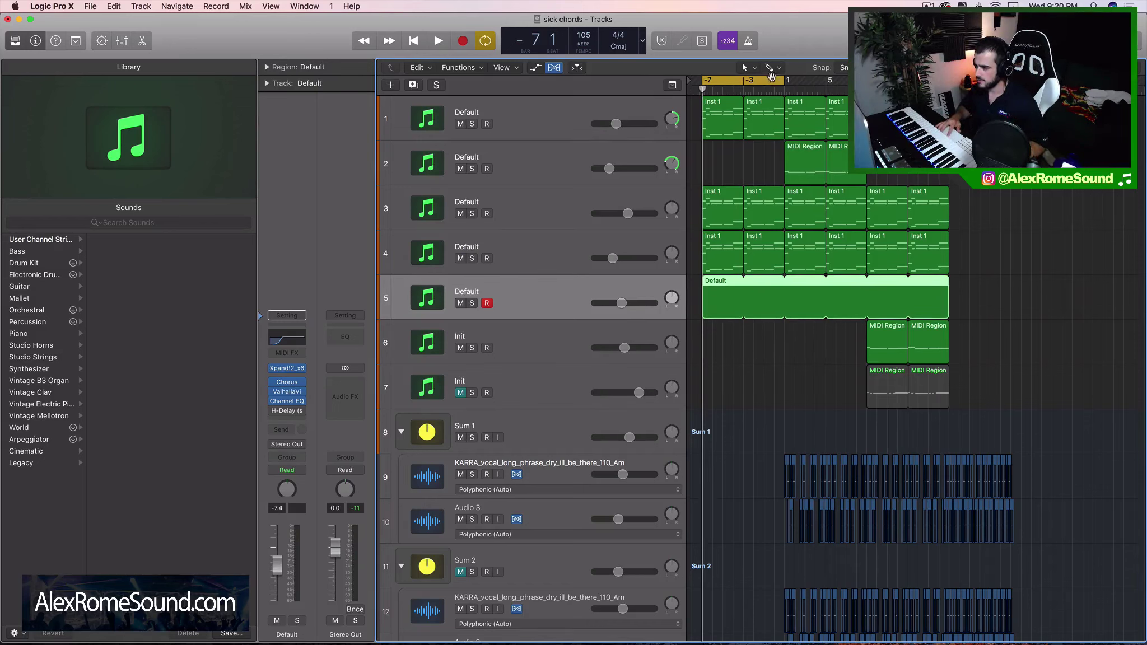
Set the cycle range to bars 1 to 9, audition track 2 in solo, and unsolo it
drag(771, 76, 854, 77)
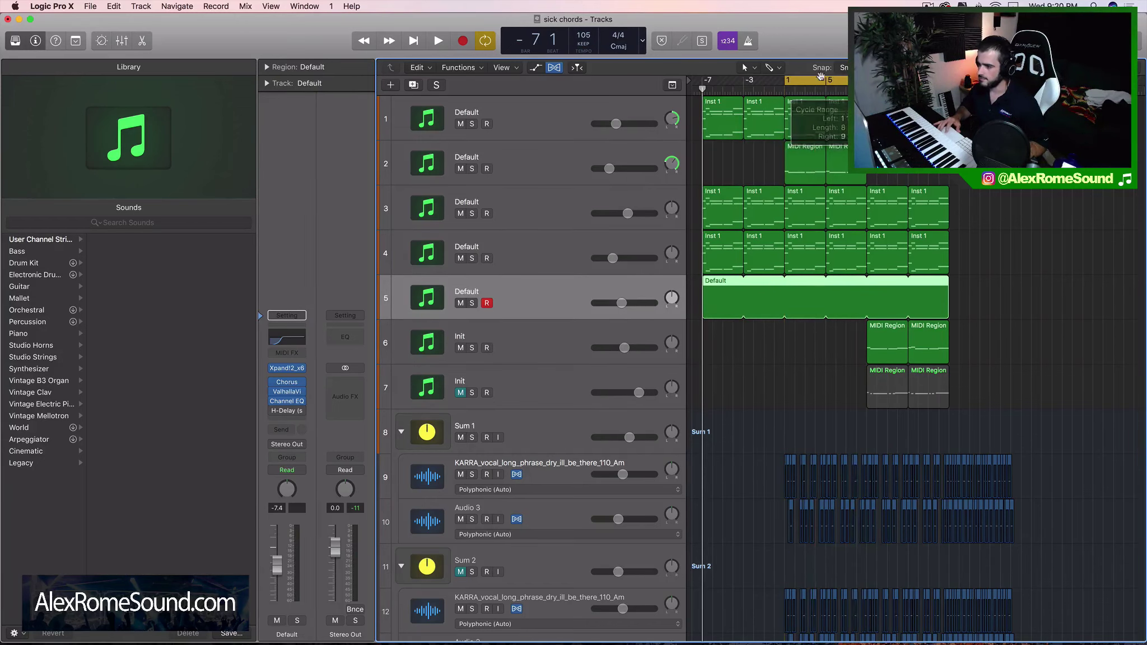
click(471, 168)
key(space)
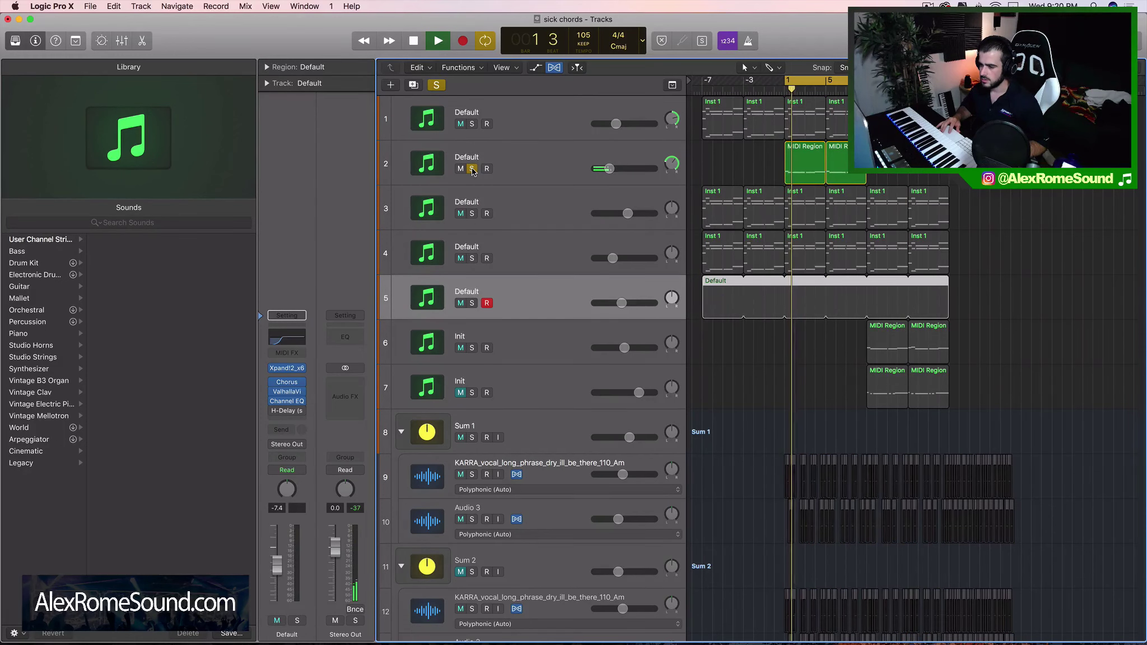
key(space)
click(471, 168)
Move the cycle range to the section starting at bar 9, audition the Init track 6 in solo, and unsolo it
scroll(782, 212, right, 2)
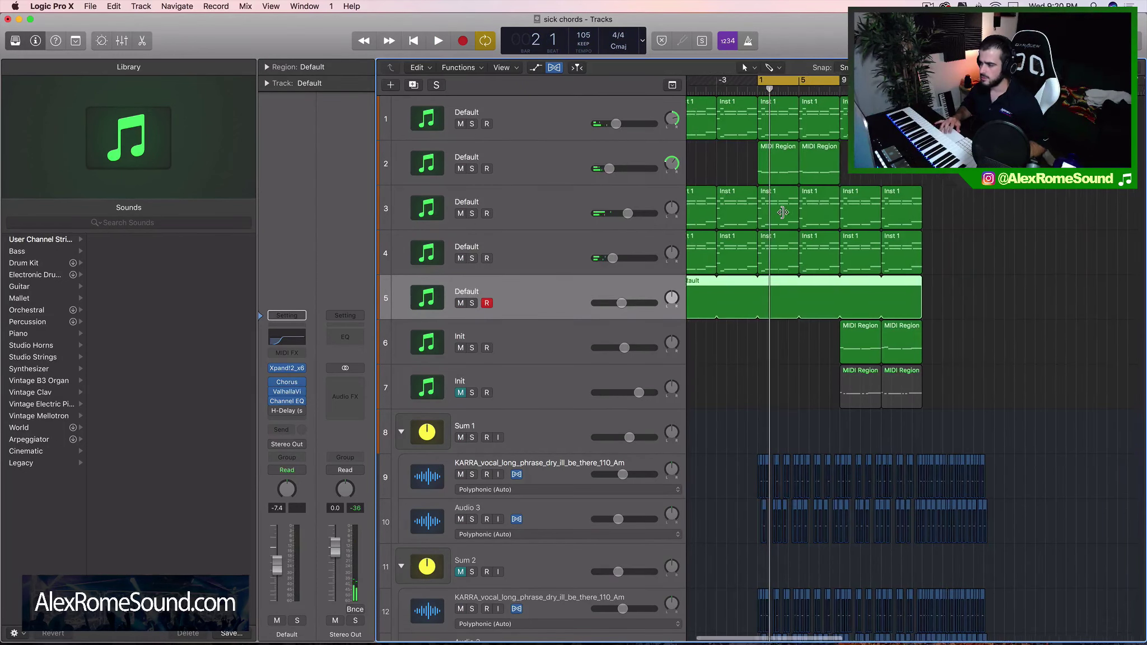
scroll(782, 212, right, 1)
drag(828, 84, 907, 90)
click(933, 308)
click(903, 309)
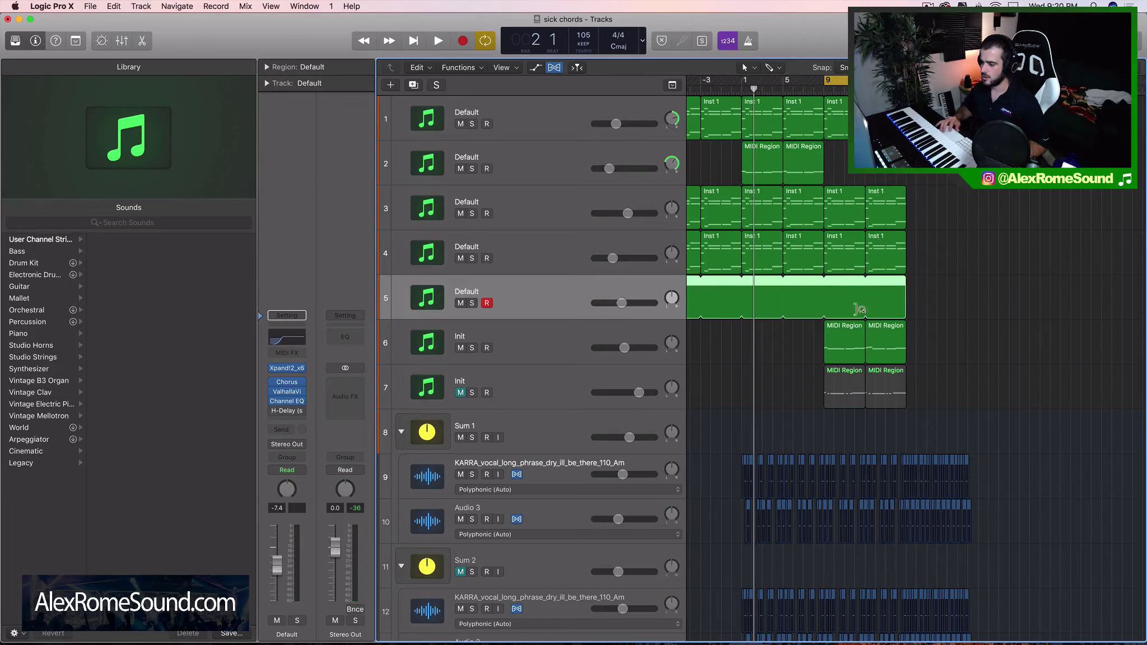
click(472, 348)
key(space)
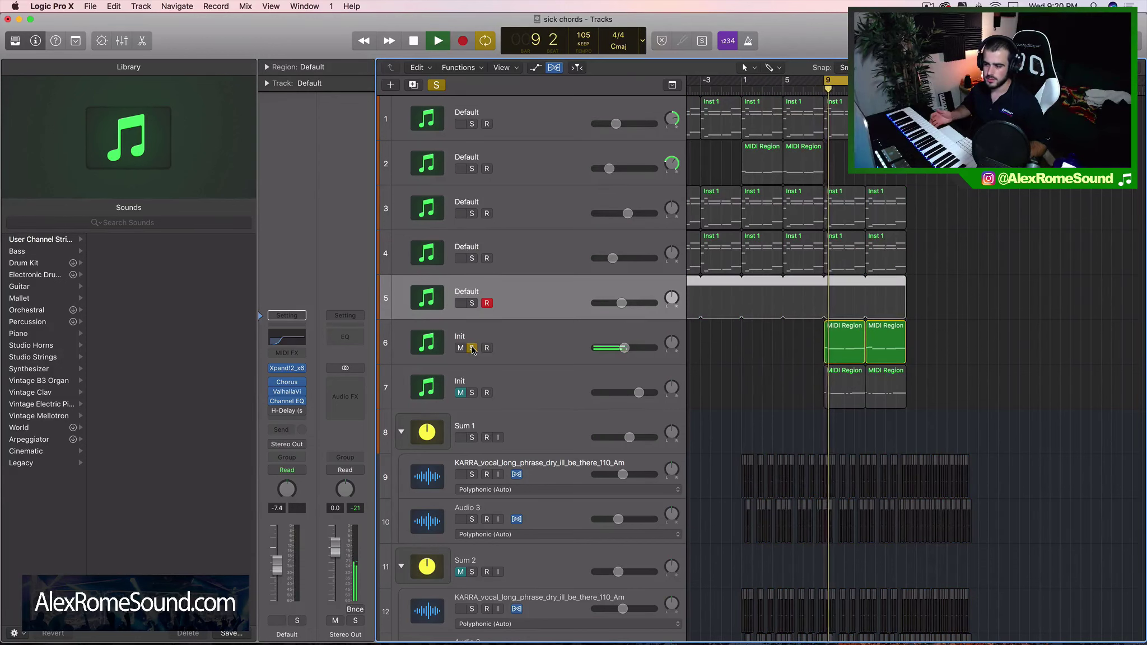
key(space)
click(472, 347)
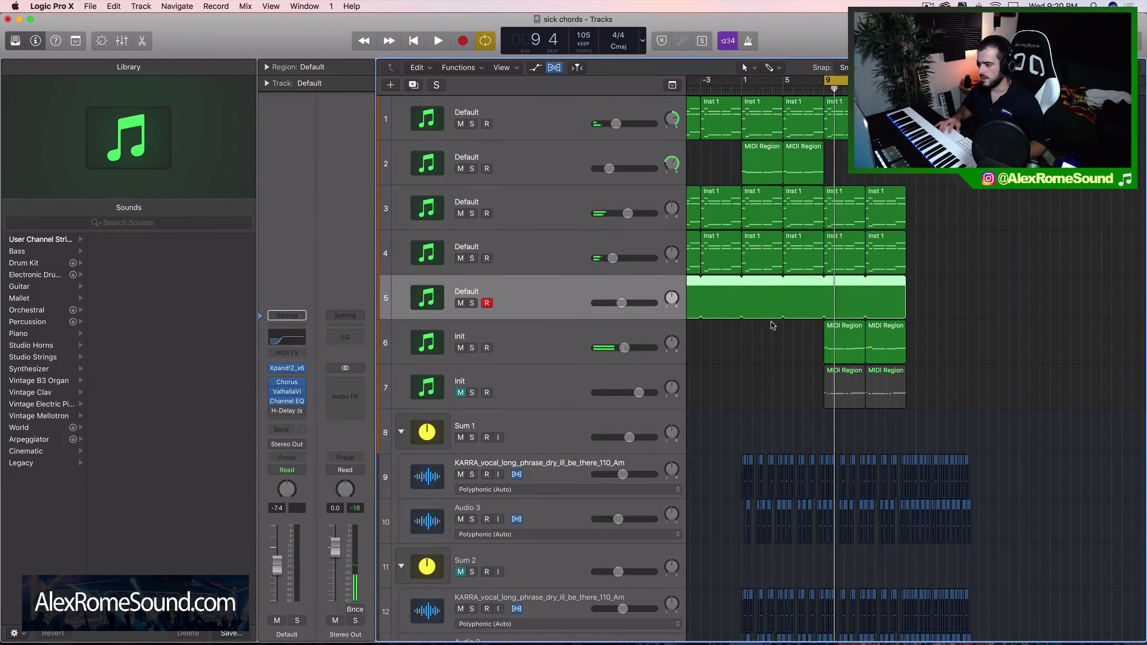
scroll(772, 326, left, 2)
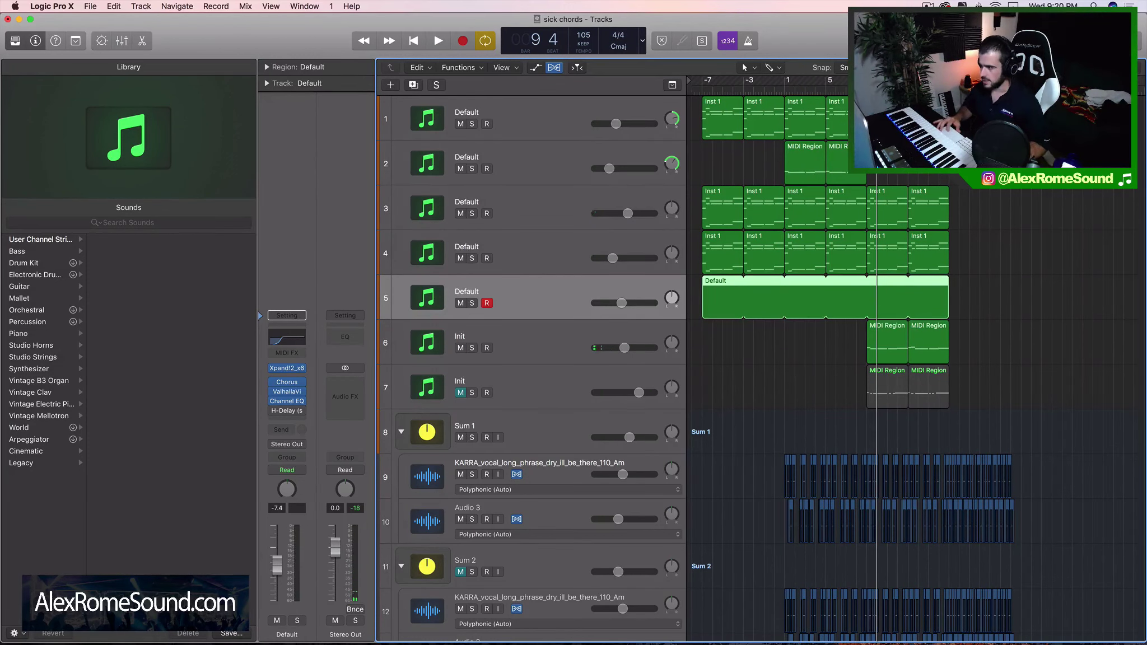
mouse_move(881, 164)
mouse_down()
mouse_move(788, 160)
mouse_move(888, 164)
mouse_up()
drag(976, 348, 901, 351)
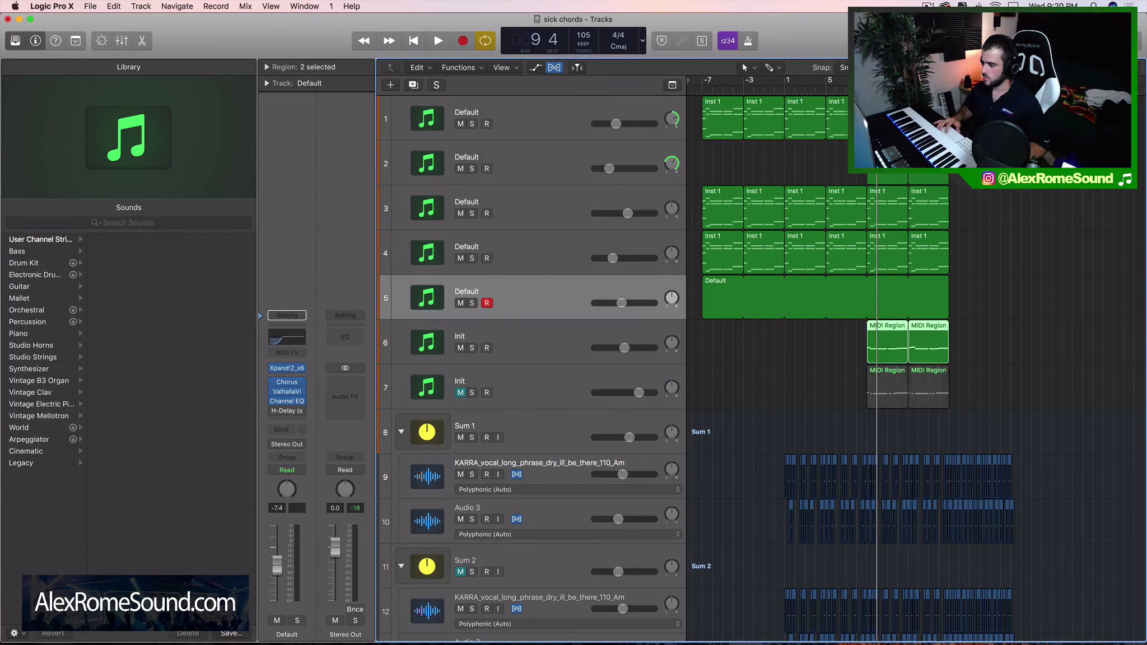
drag(881, 156, 800, 156)
scroll(852, 342, down, 1)
drag(851, 342, 988, 357)
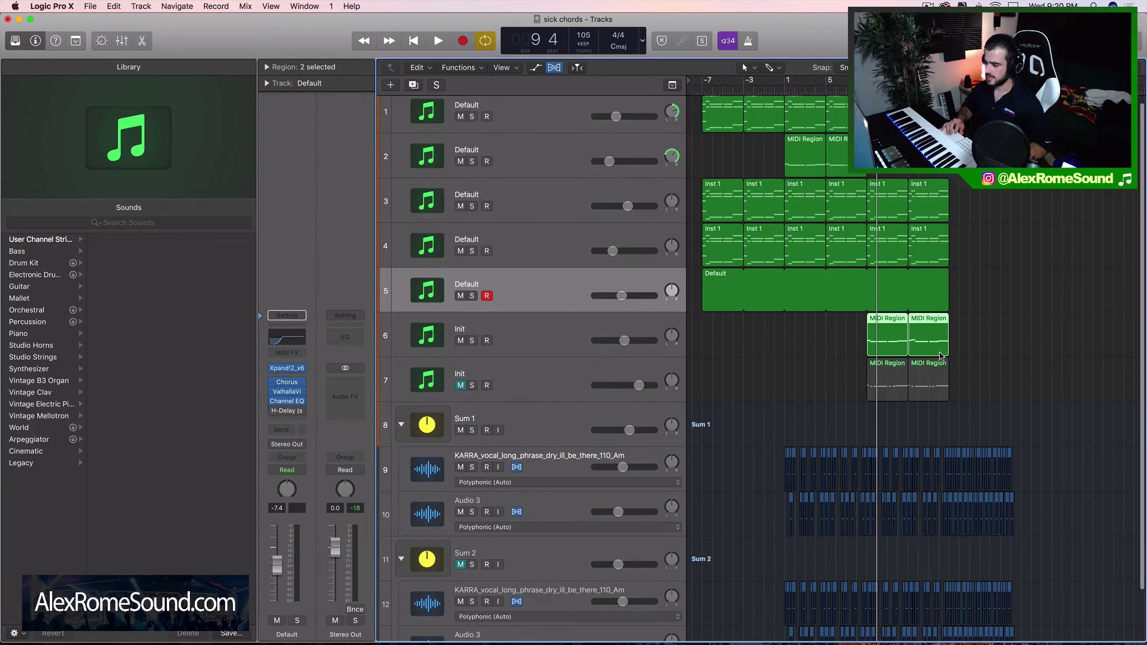
scroll(993, 288, up, 1)
Repeat the Inst 1 chord regions from bar 9 onward once, directly after the existing ones, and select the originals with their copies
drag(990, 256, 891, 126)
key(super+r)
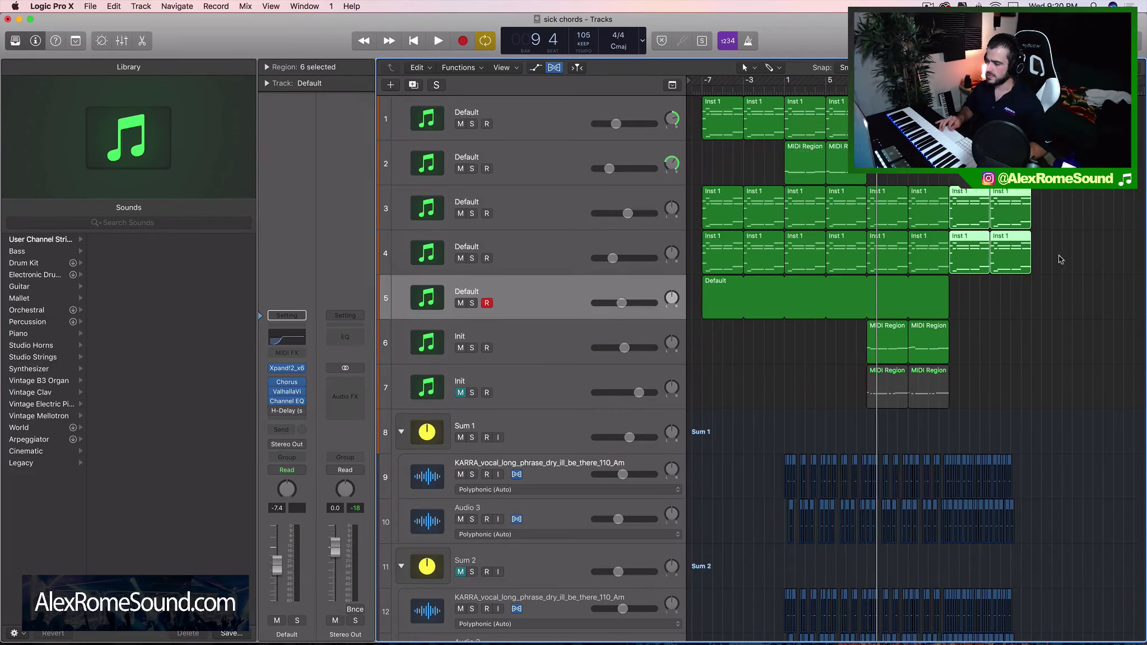
drag(1059, 258, 893, 126)
Switch to the browser to check the YouTube page of Maxx Baer - Caprisun (Grimm Remix), and return to Logic Pro X
key(ctrl+Right)
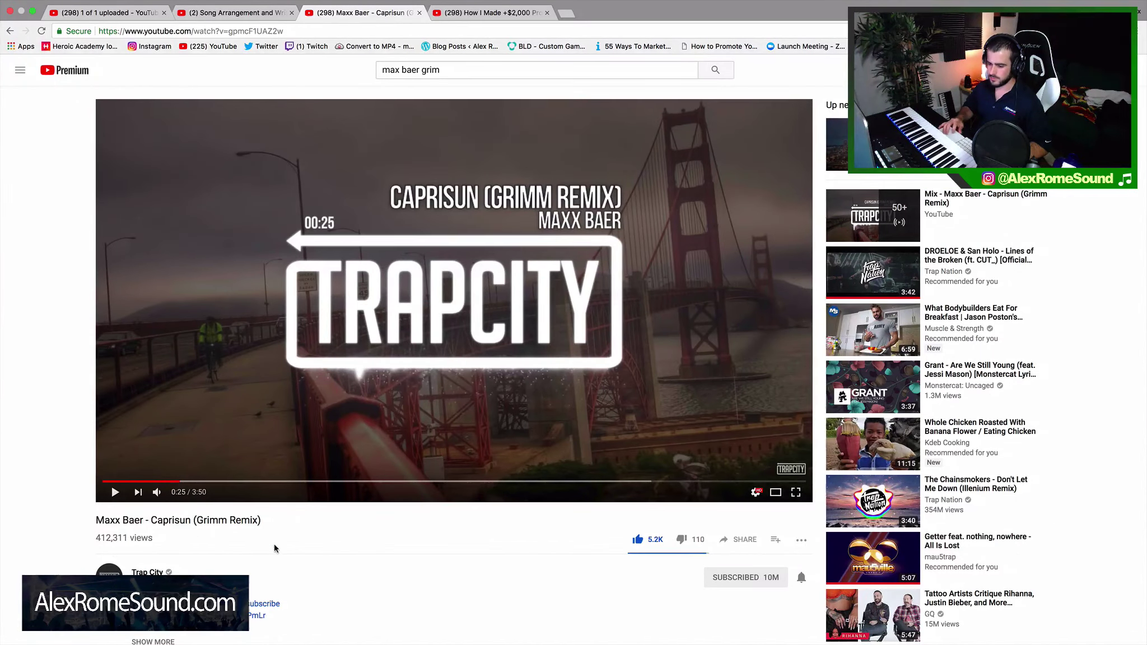
key(ctrl+Left)
key(ctrl+Right)
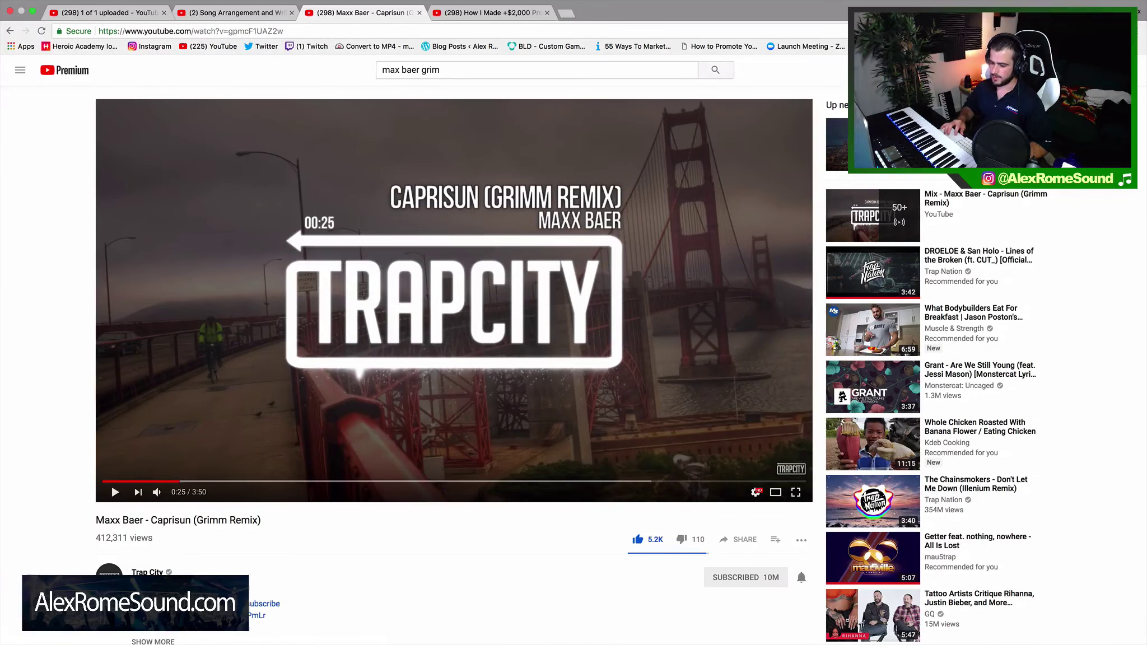
key(ctrl+Left)
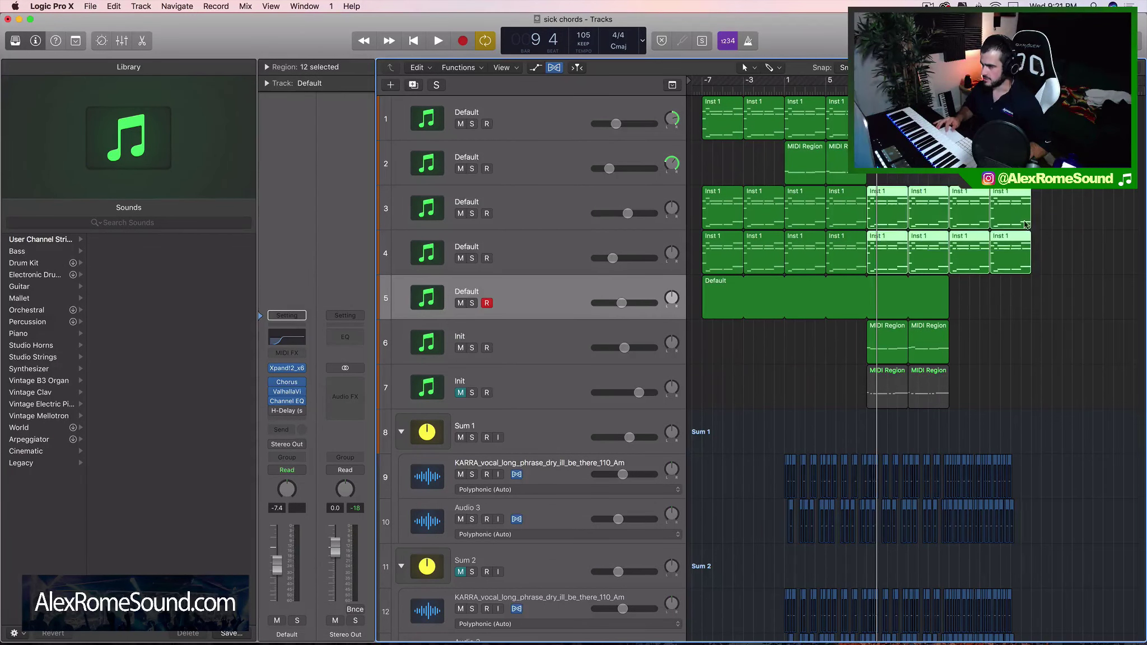
Set the cycle range to span the whole arrangement, from bar -7 to the end of the repeated chord regions
drag(1042, 246, 897, 199)
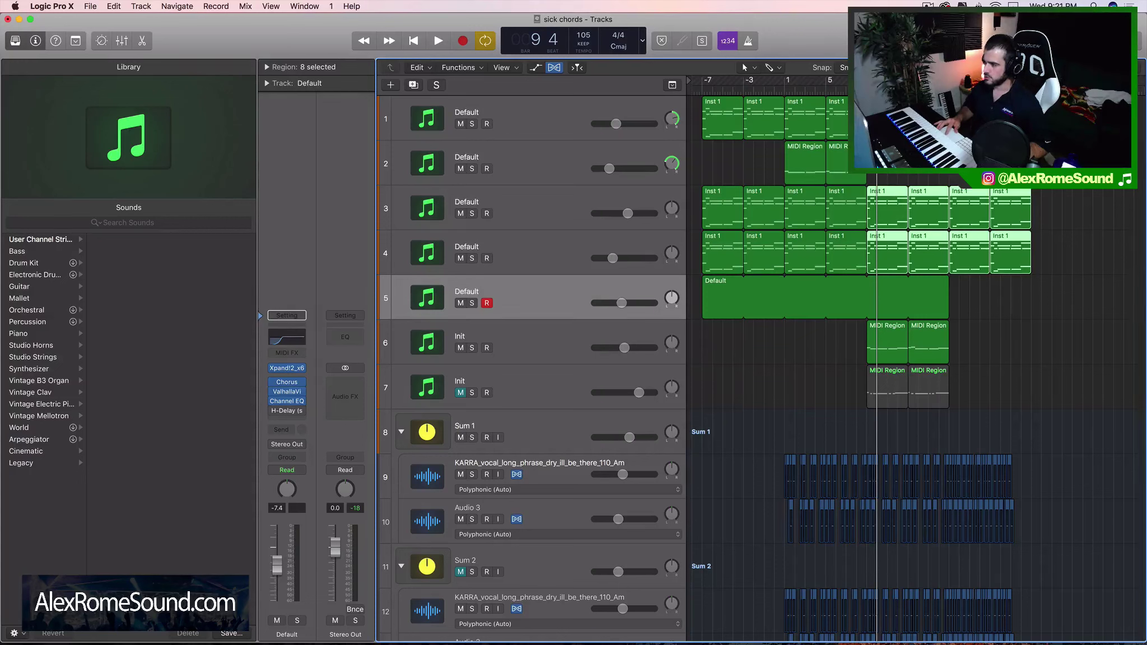
mouse_move(787, 81)
mouse_down()
mouse_move(868, 80)
mouse_move(719, 81)
mouse_up()
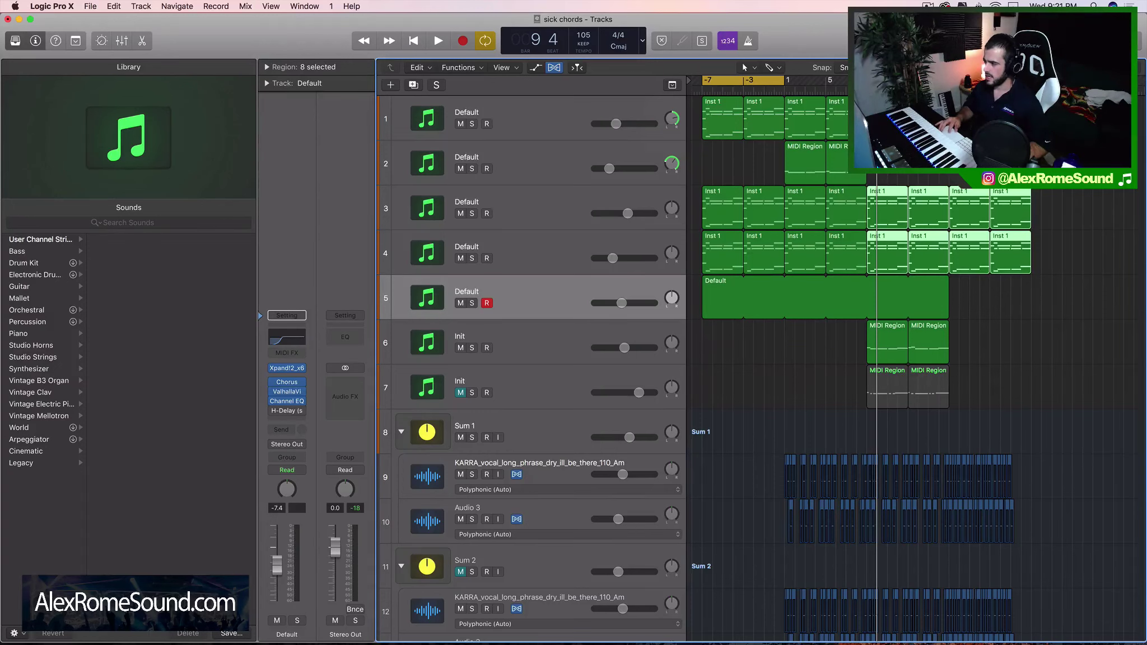
drag(1041, 80, 1144, 80)
scroll(1041, 123, left, 3)
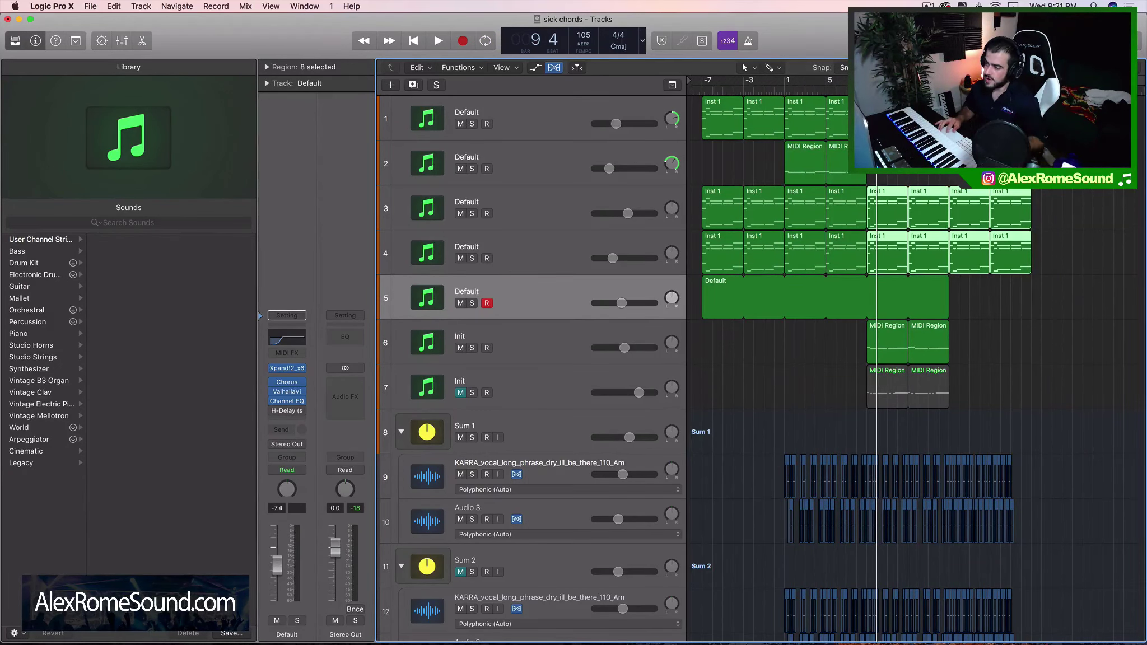
mouse_move(1032, 80)
mouse_down()
mouse_move(695, 100)
mouse_move(701, 84)
mouse_move(1031, 84)
mouse_up()
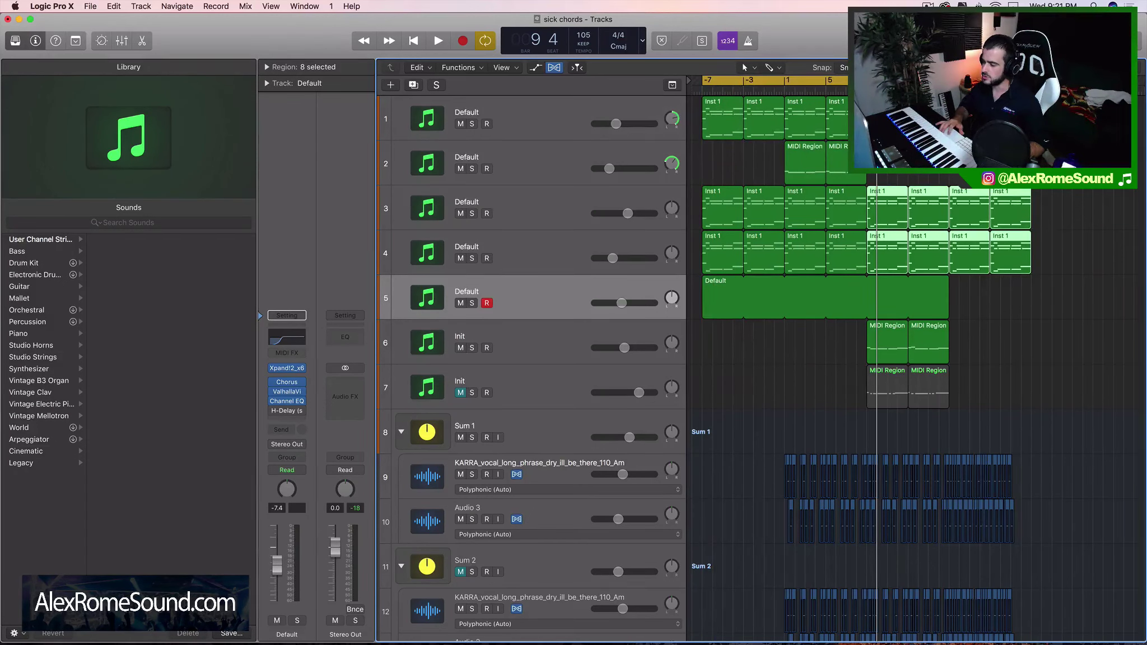
Move the two MIDI regions on the Init track 6 back from bar 9 to start at bar 1
click(1021, 371)
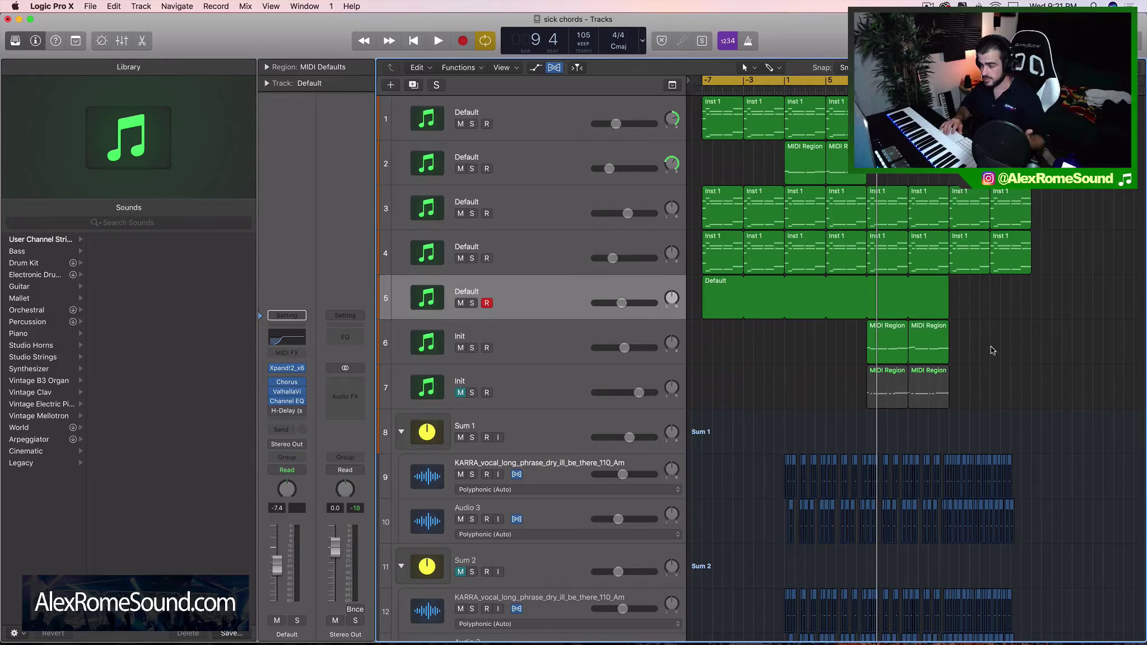
drag(1014, 340, 868, 355)
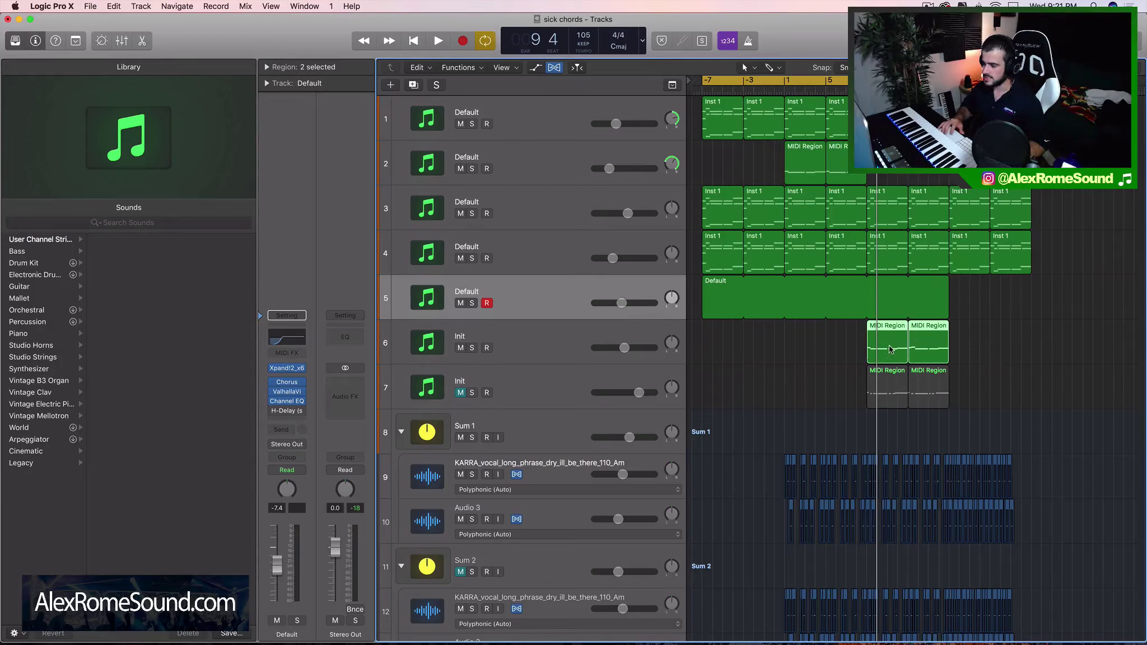
drag(896, 361, 836, 112)
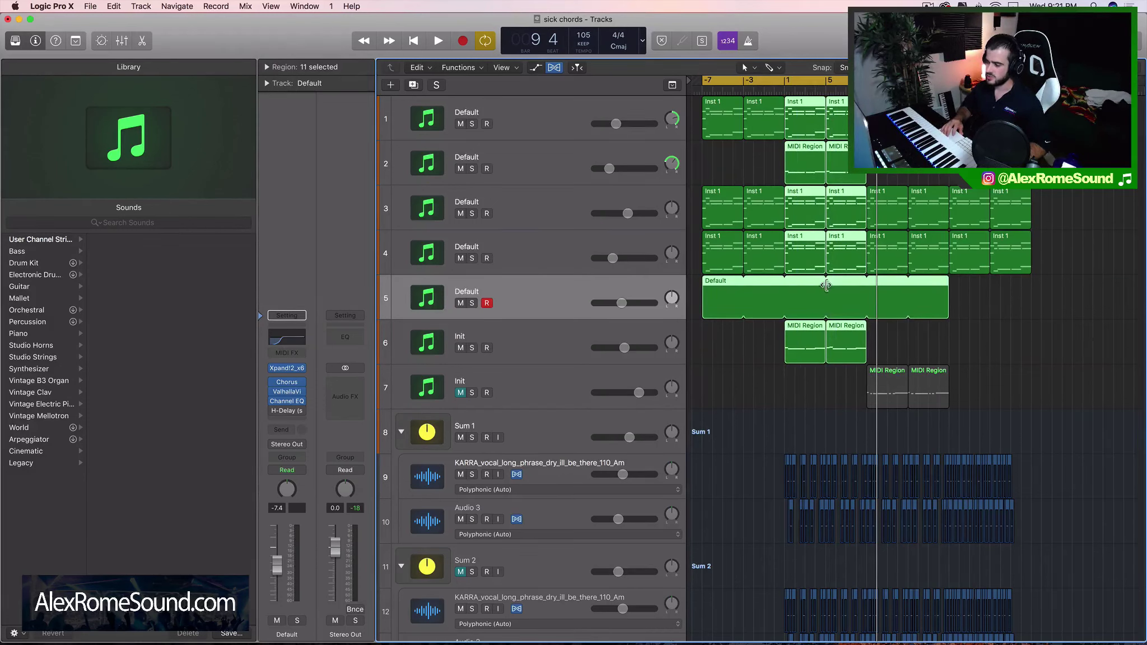
drag(826, 285, 832, 343)
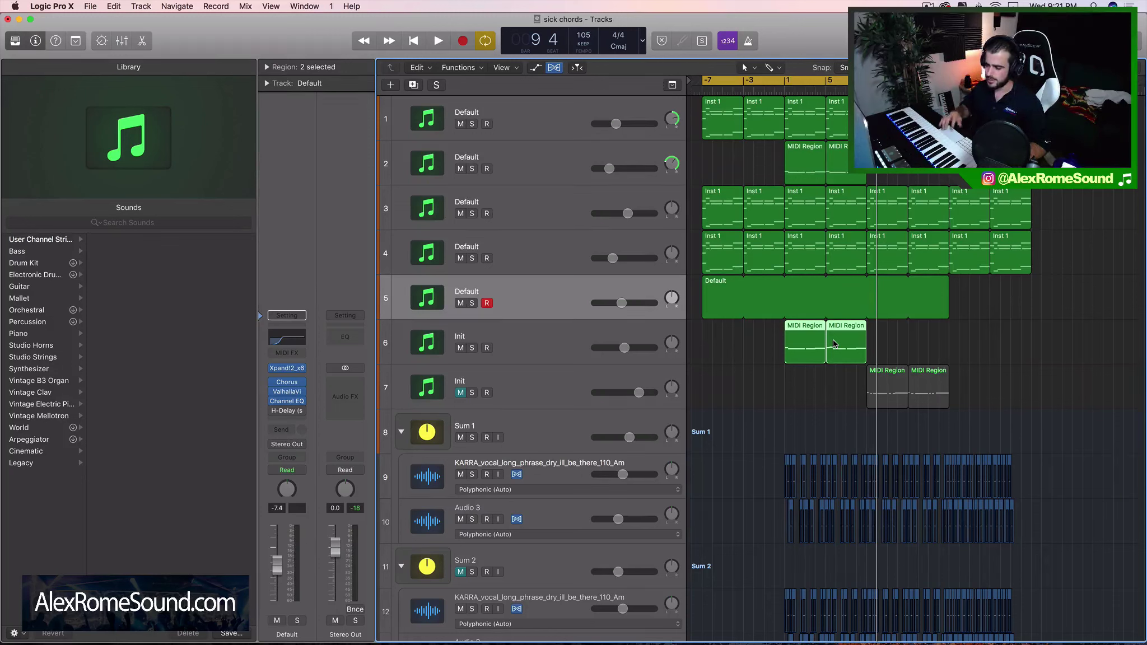
Move the two MIDI regions on the Init track 6 to start at bar 9, and return the playhead to bar -7
drag(828, 348, 896, 347)
drag(772, 165, 841, 174)
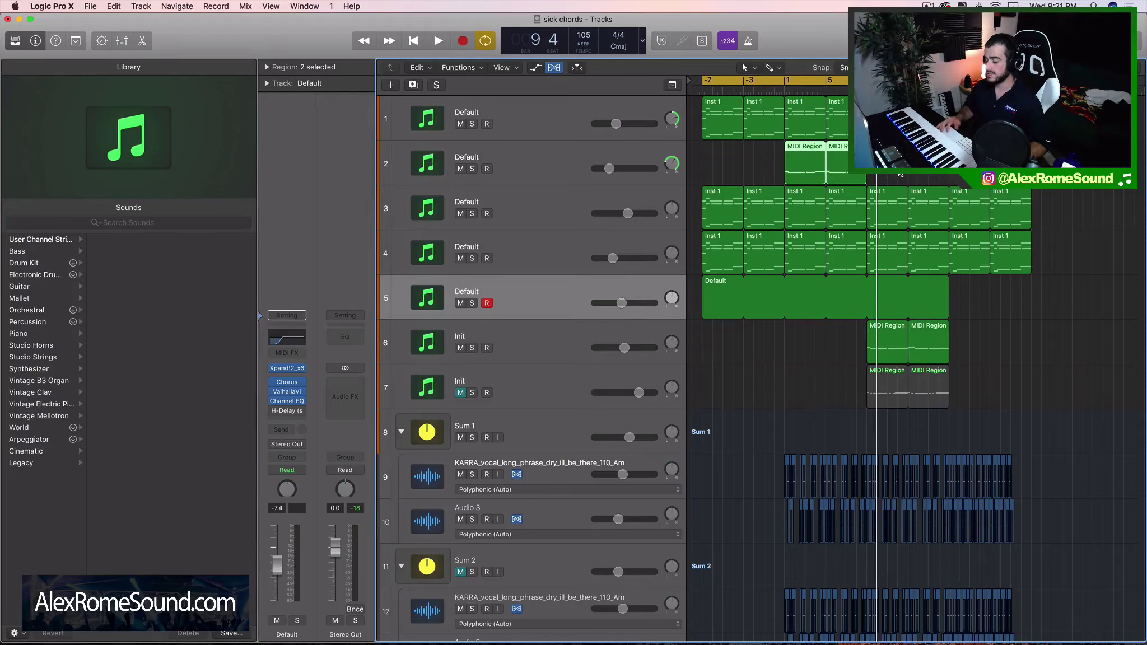
drag(846, 343, 960, 350)
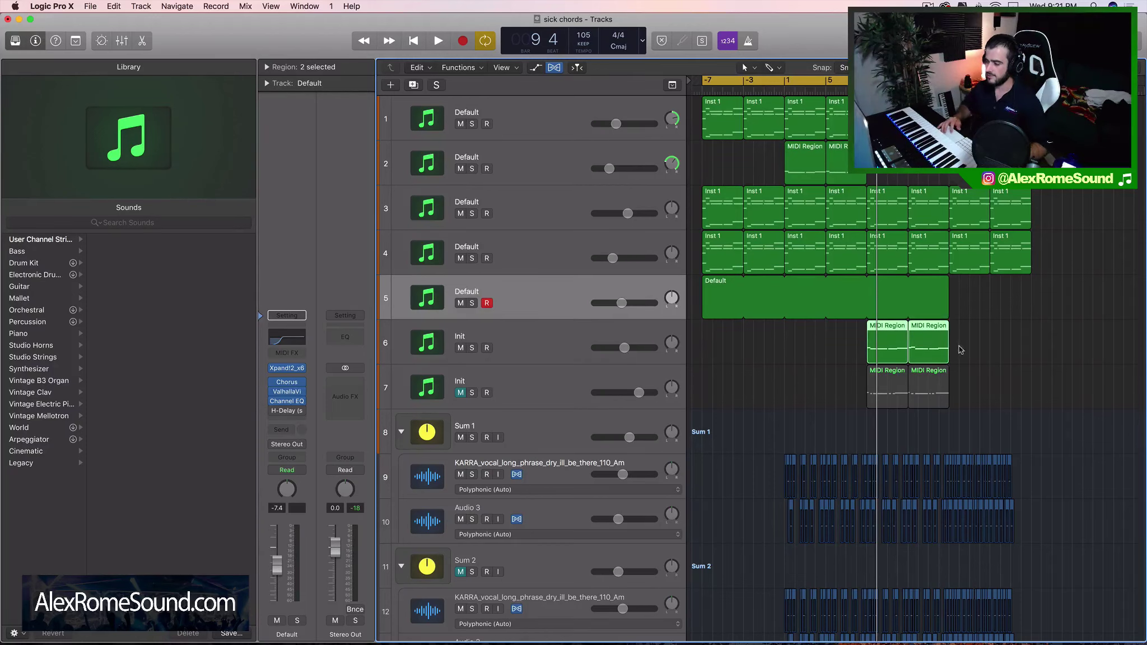
click(804, 313)
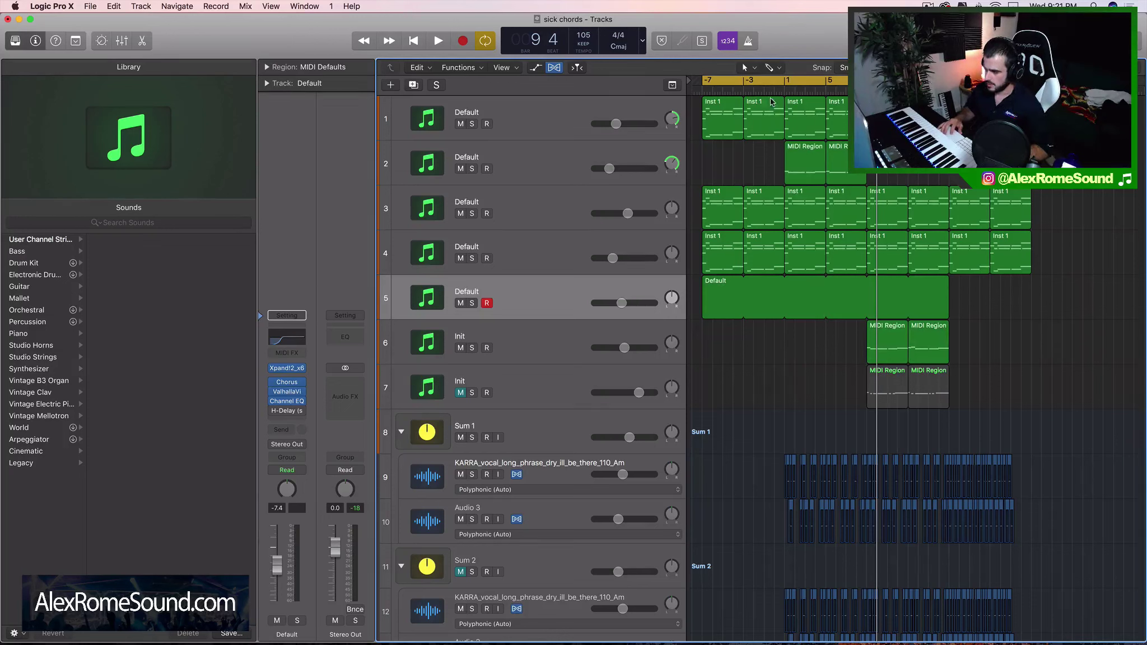
drag(767, 89, 701, 90)
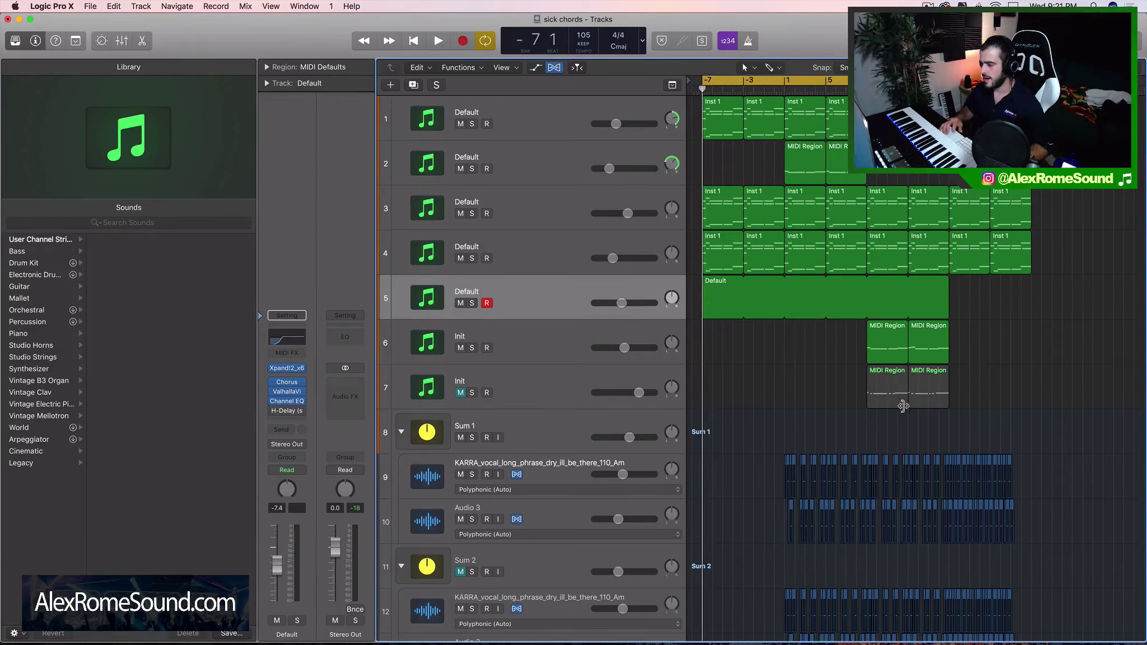
drag(859, 351, 941, 348)
mouse_move(871, 344)
mouse_down()
mouse_move(798, 344)
mouse_move(891, 343)
mouse_move(881, 343)
mouse_up()
click(827, 367)
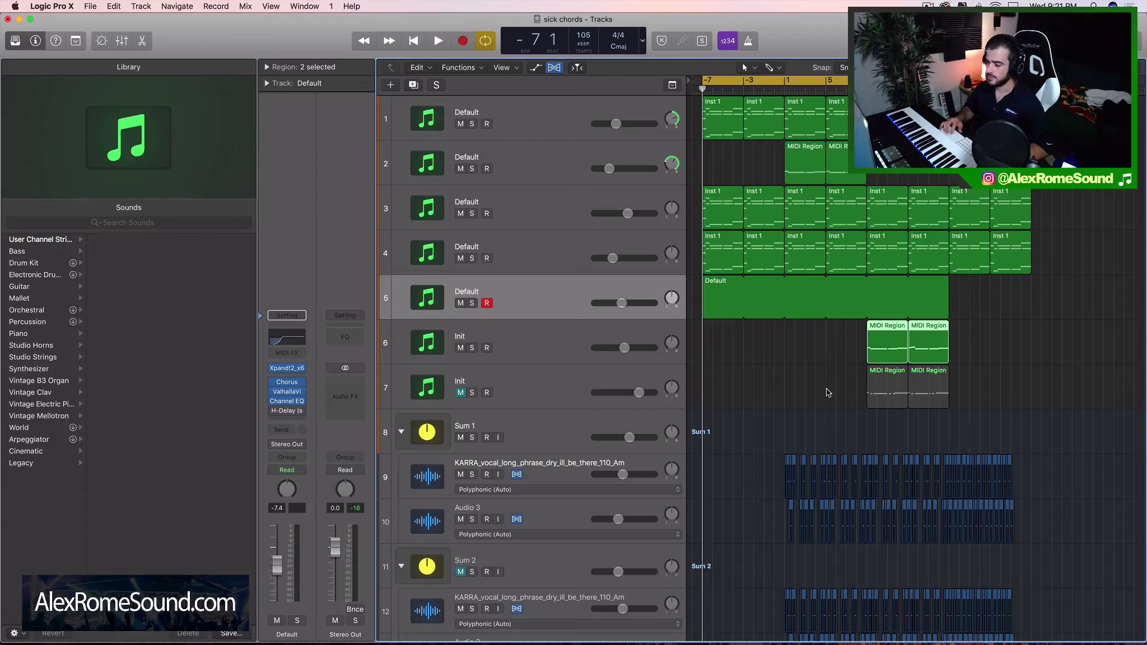
scroll(827, 390, down, 1)
drag(719, 340, 789, 268)
click(751, 358)
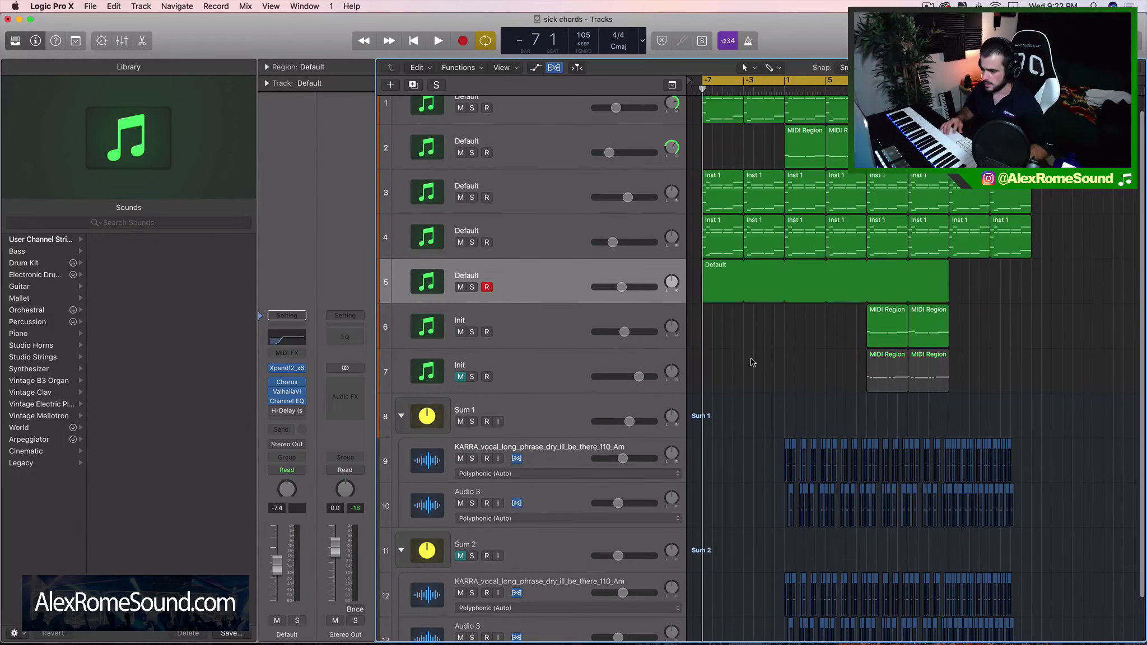
Open the long Default region on track 5 in an enlarged Piano Roll and bypass the track's Chorus effect
double_click(731, 289)
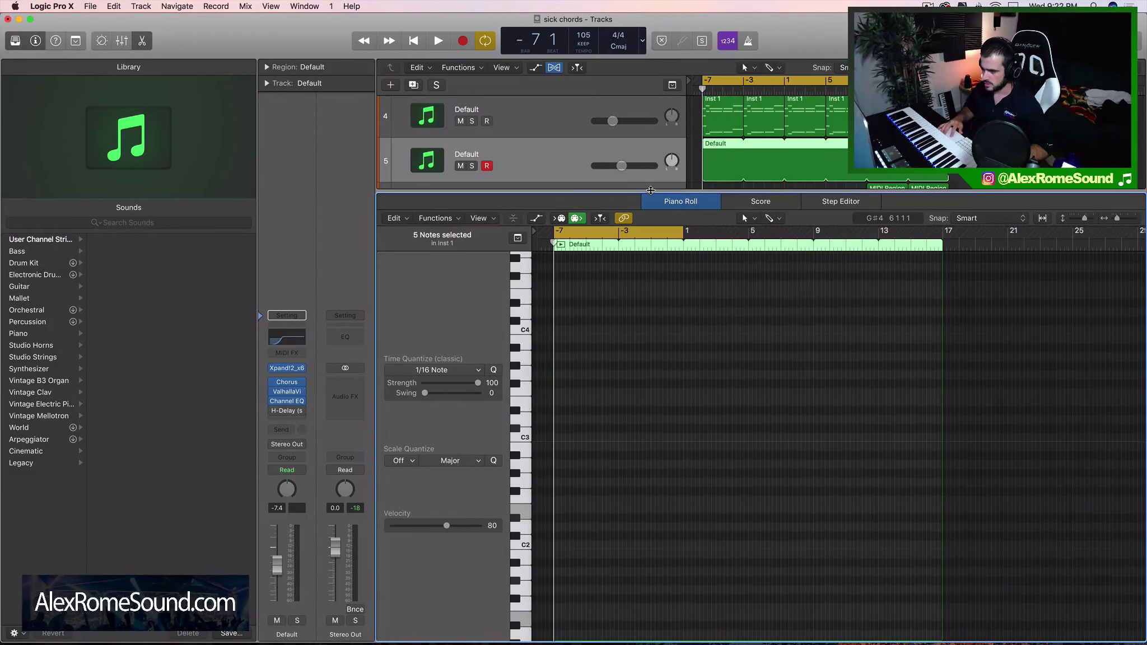
drag(650, 190, 650, 466)
scroll(760, 380, up, 5)
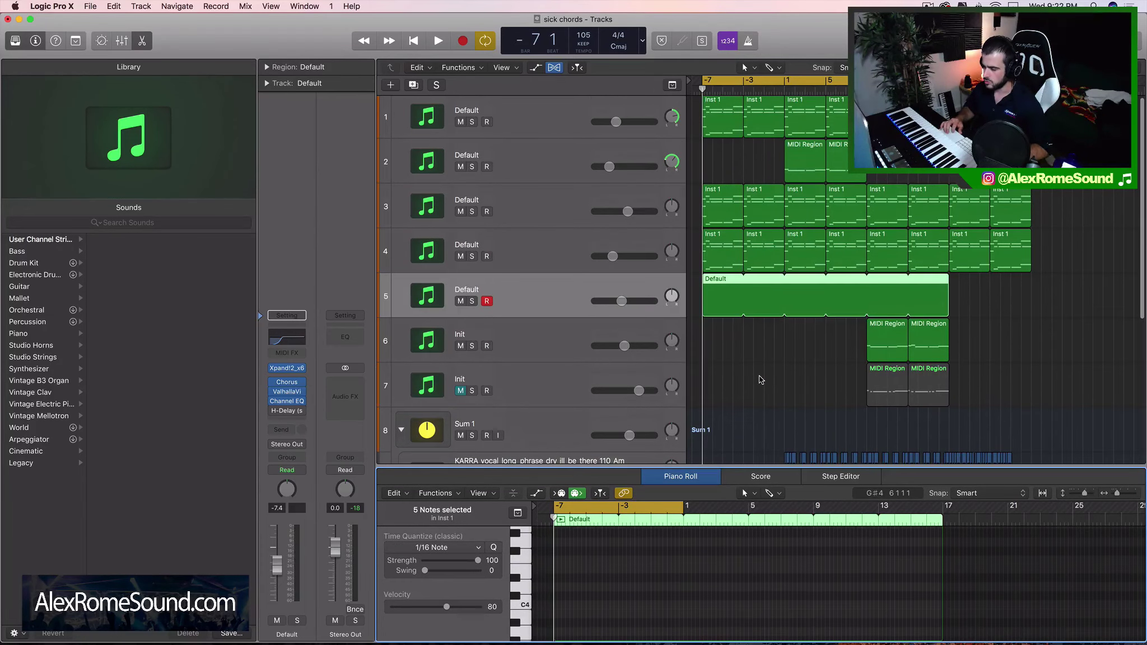
click(520, 294)
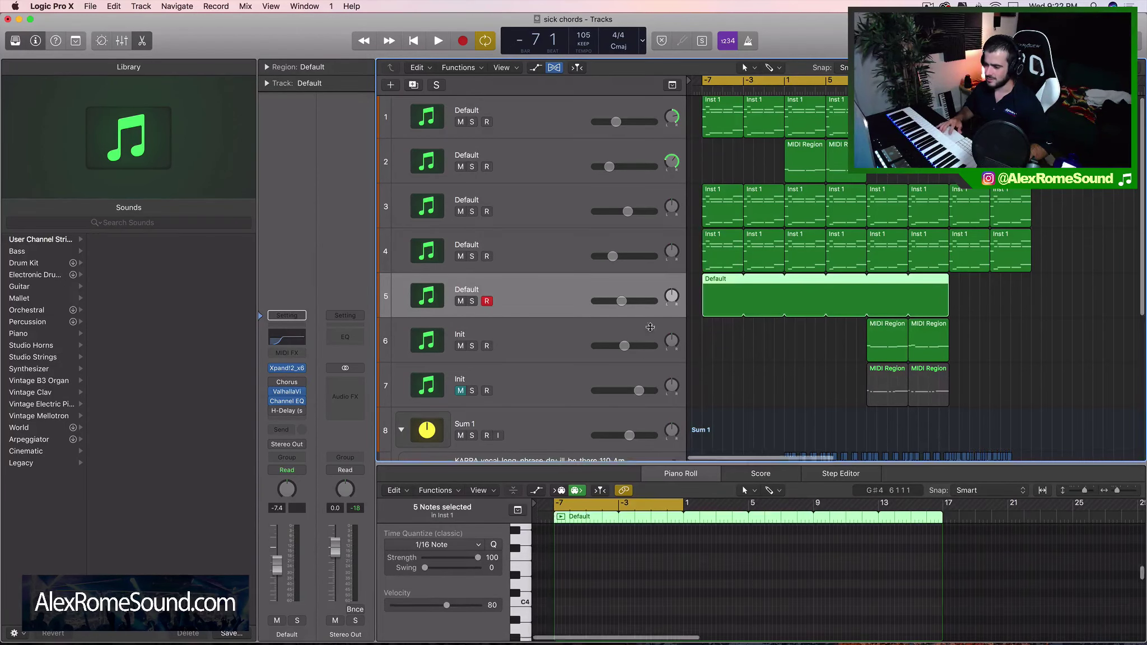
drag(645, 464, 647, 269)
scroll(725, 185, down, 4)
drag(723, 185, 754, 148)
scroll(645, 350, up, 5)
scroll(656, 375, left, 2)
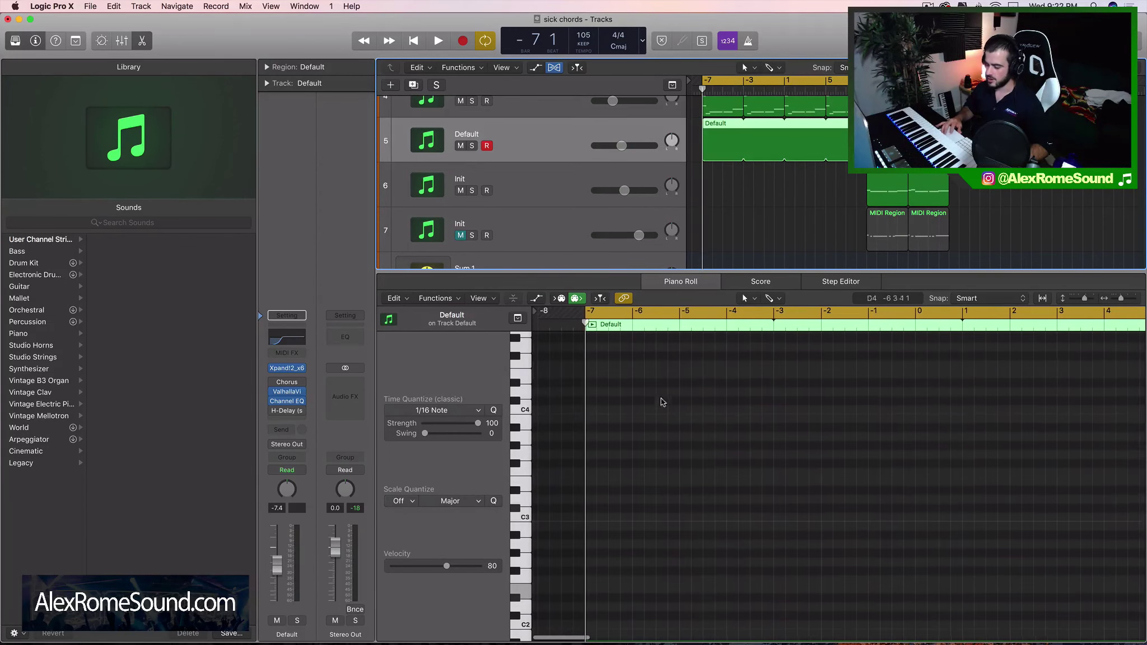
Play the arrangement from bar -7 and try out a test note in the Default region on track 5
key(space)
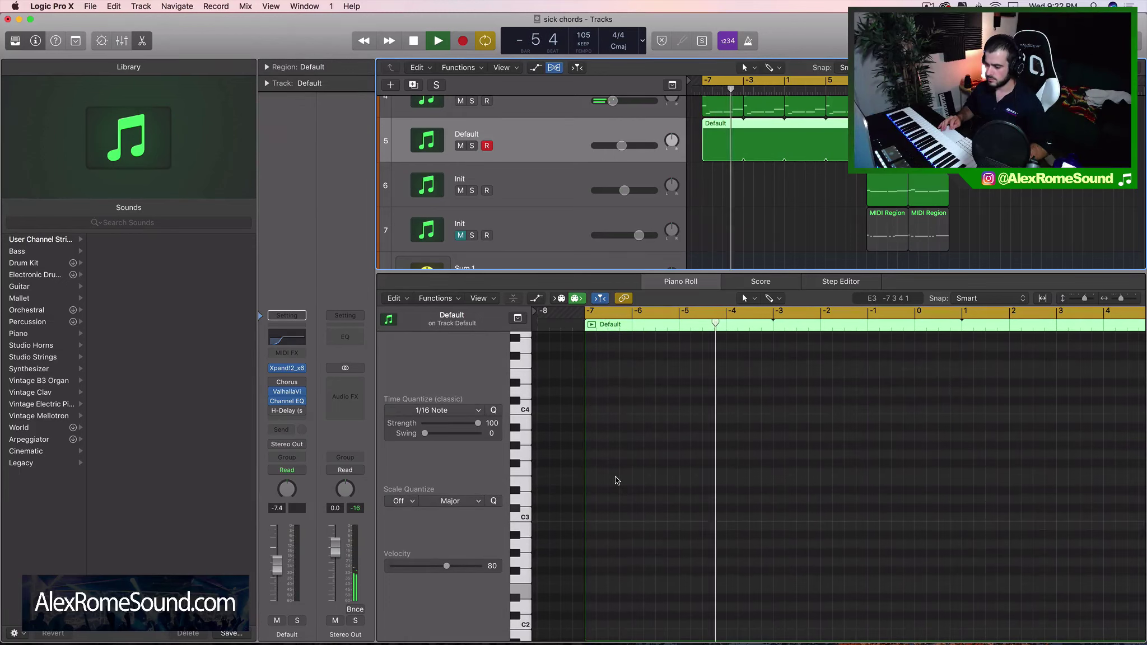
key(space)
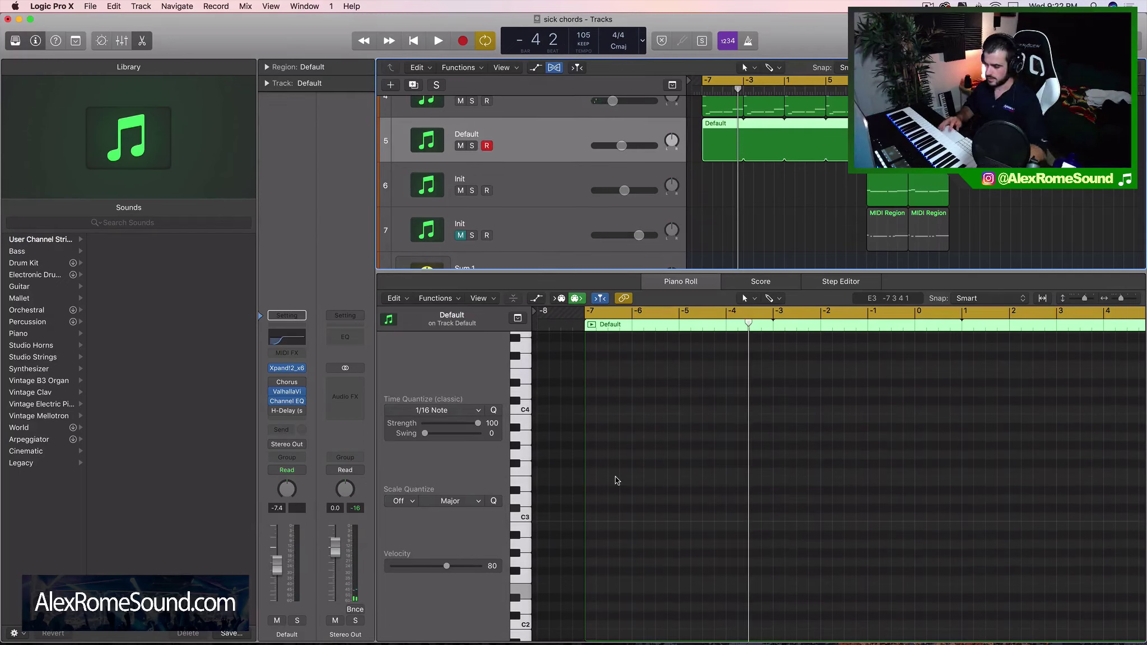
click(577, 490)
click(602, 482)
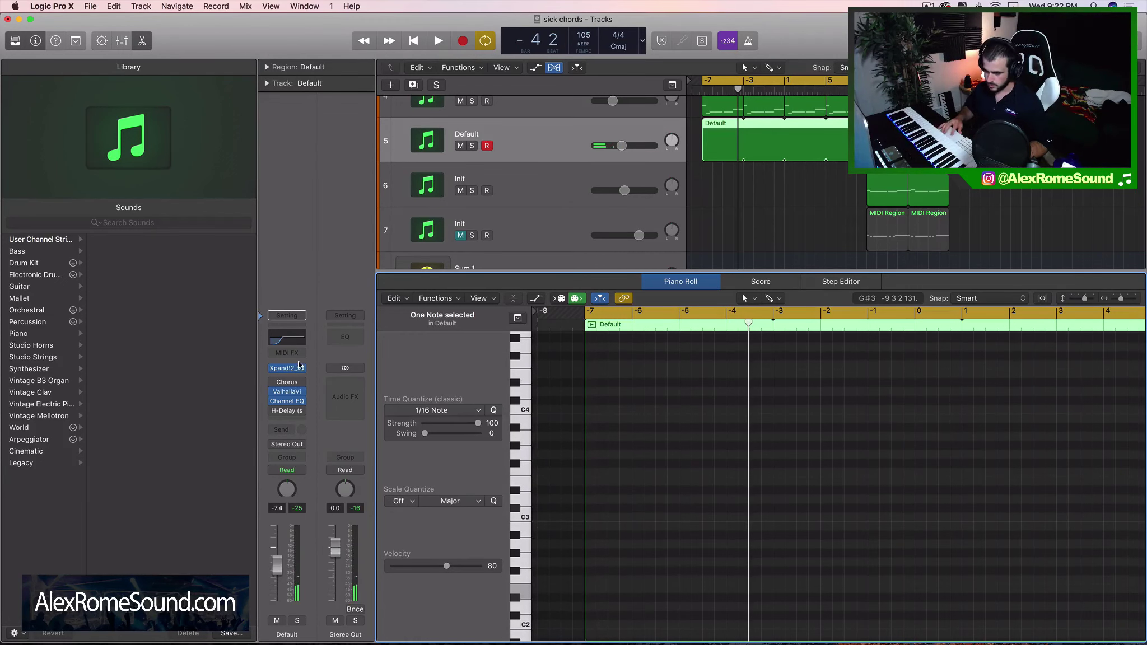
Show track 5's Xpand!2 instrument and place a C#4 note at the start of bar -7 in the Default region
click(287, 370)
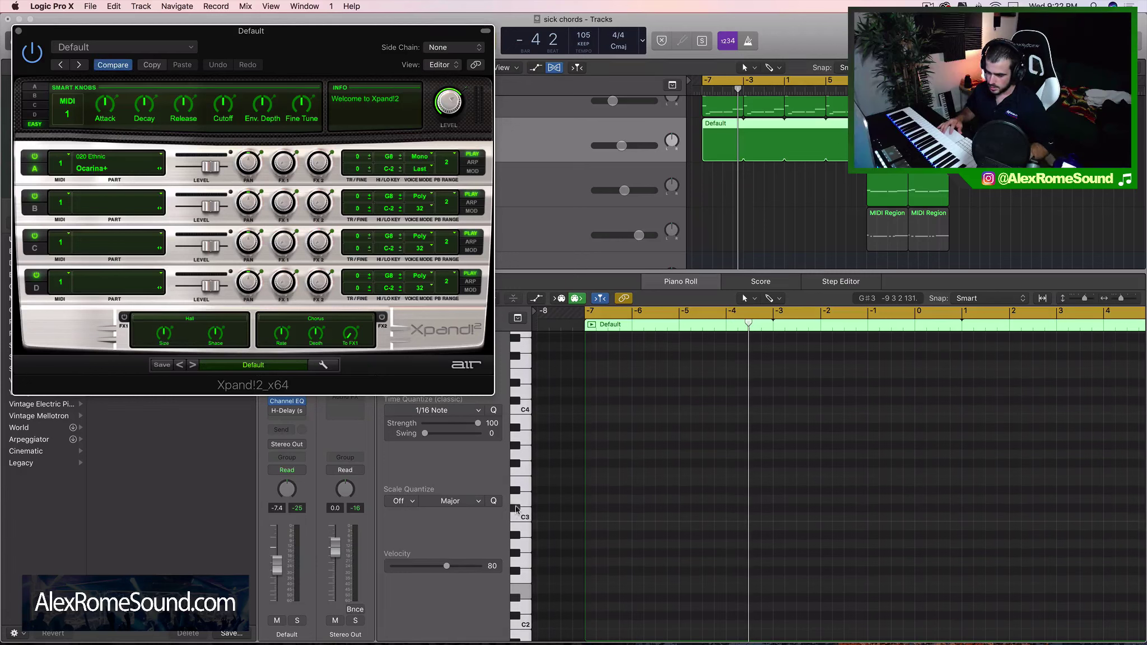
click(611, 491)
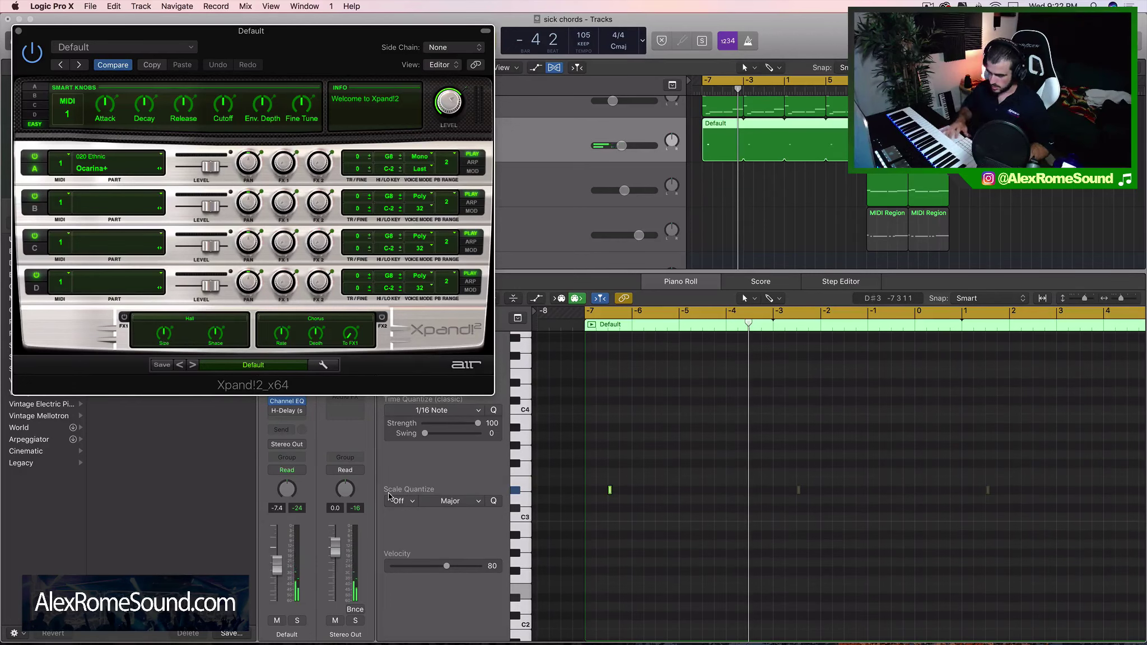
click(610, 461)
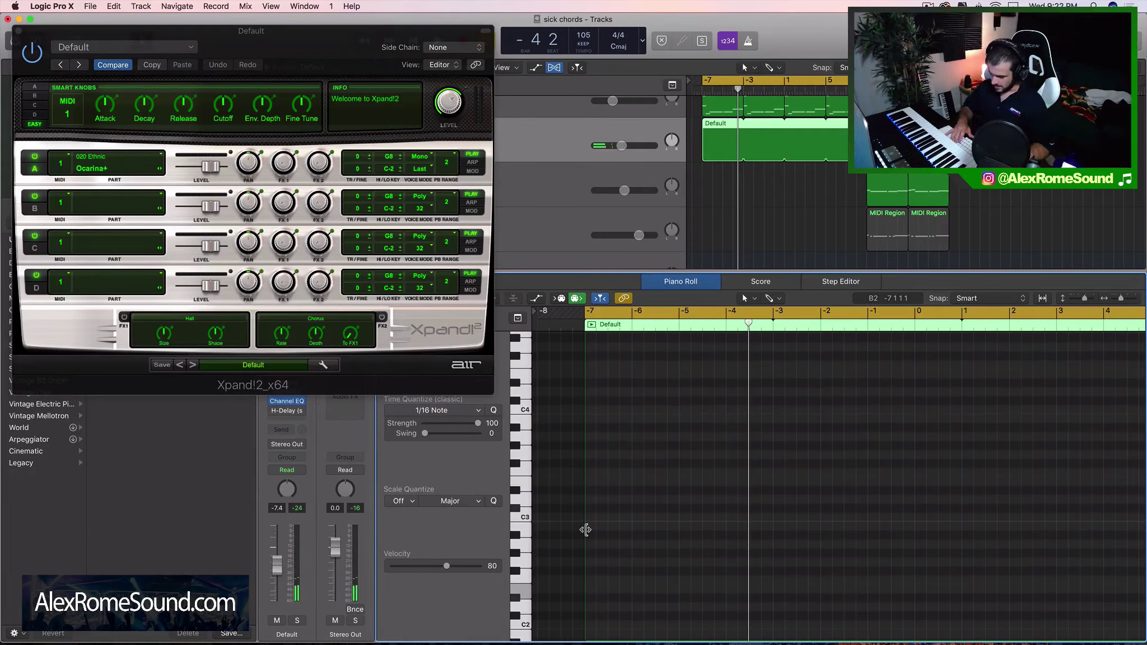
click(593, 470)
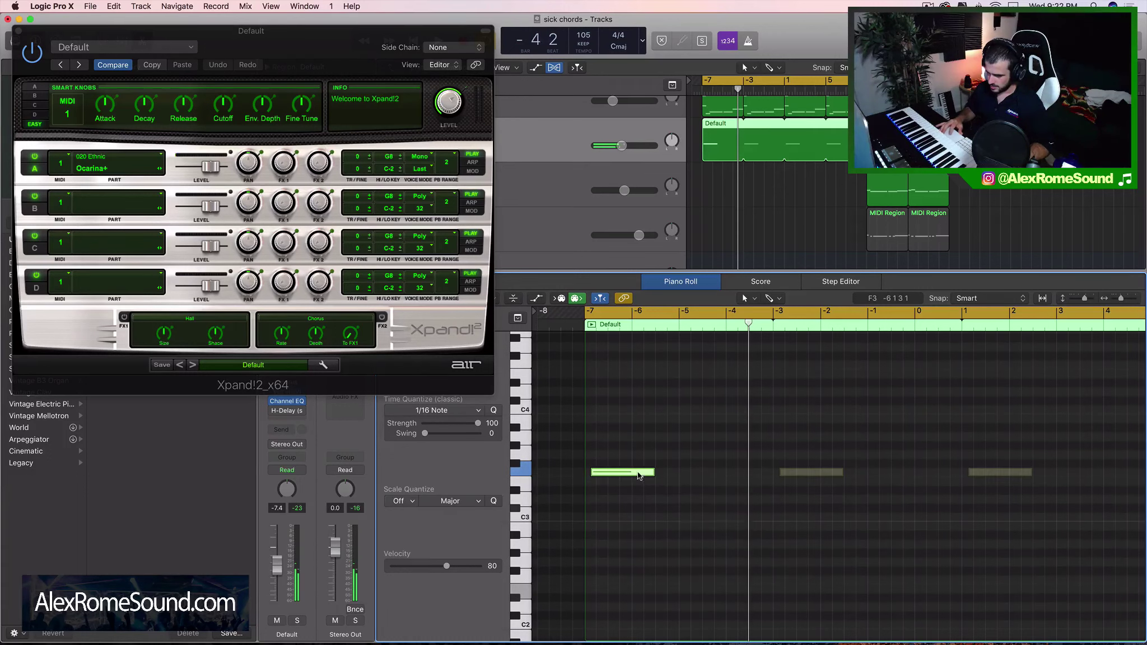
mouse_move(638, 473)
mouse_down()
mouse_move(618, 437)
mouse_move(620, 402)
mouse_up()
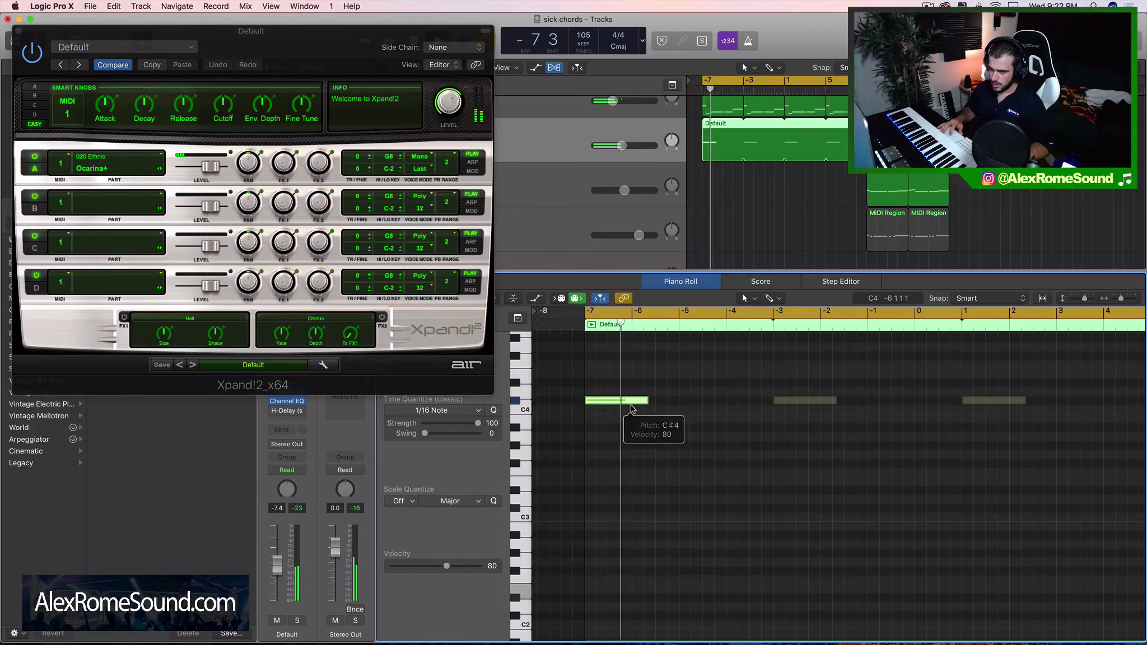
Change the Xpand!2 part A sound to Shakuhachi+ and shorten the C#4 note to about one beat
click(160, 170)
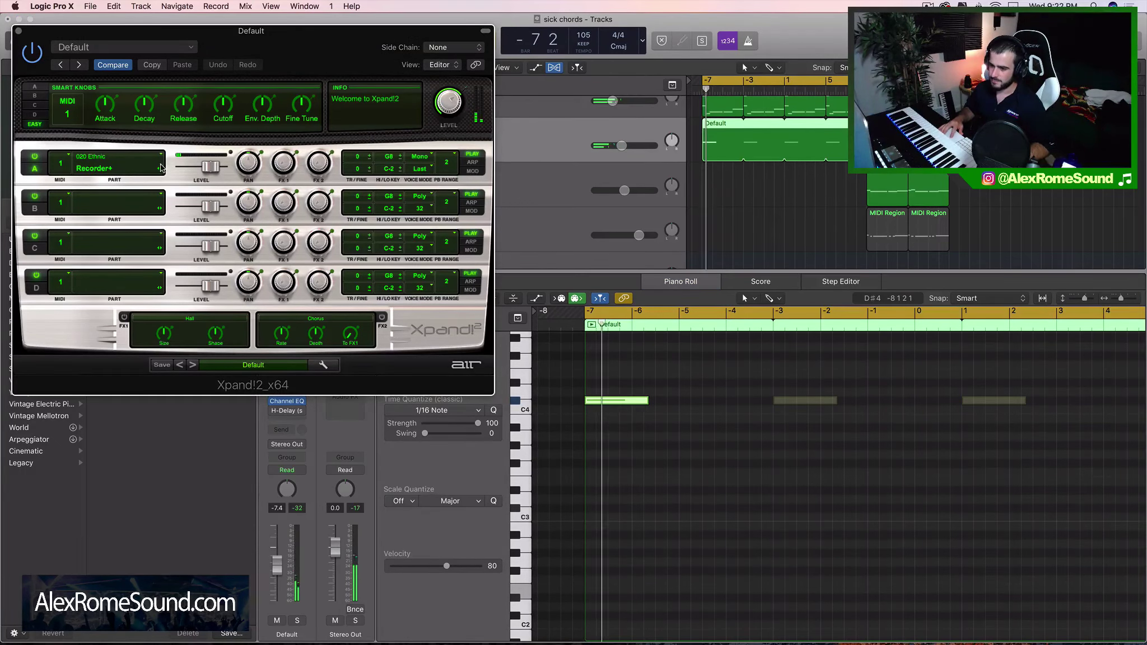
click(160, 169)
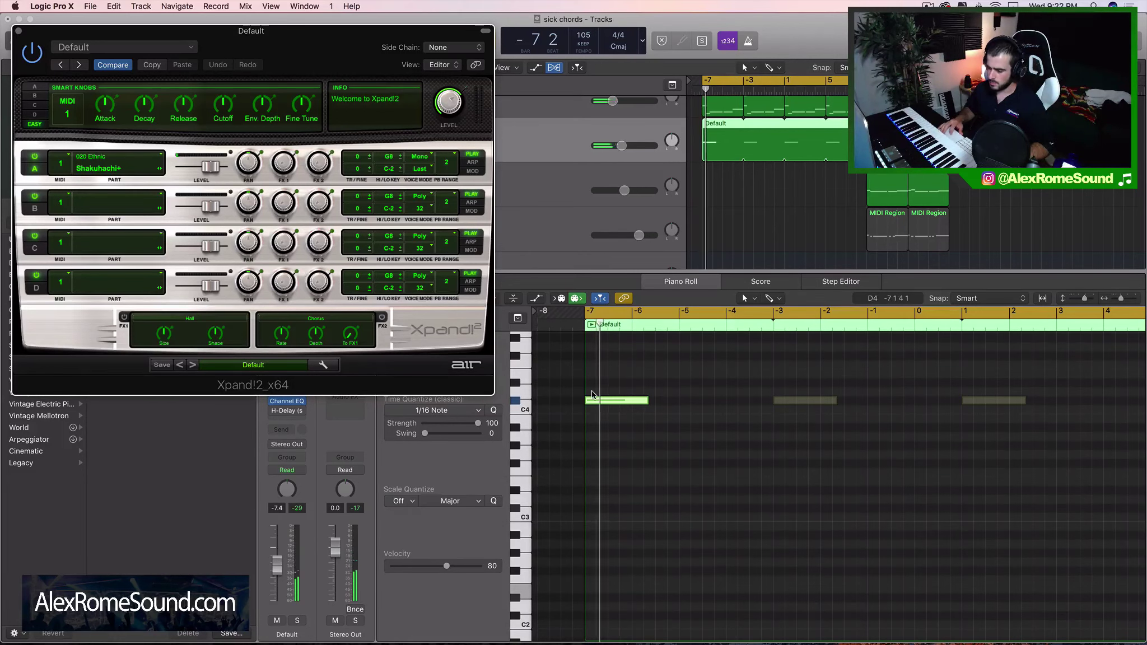
key(super+Right)
key(super+Right)
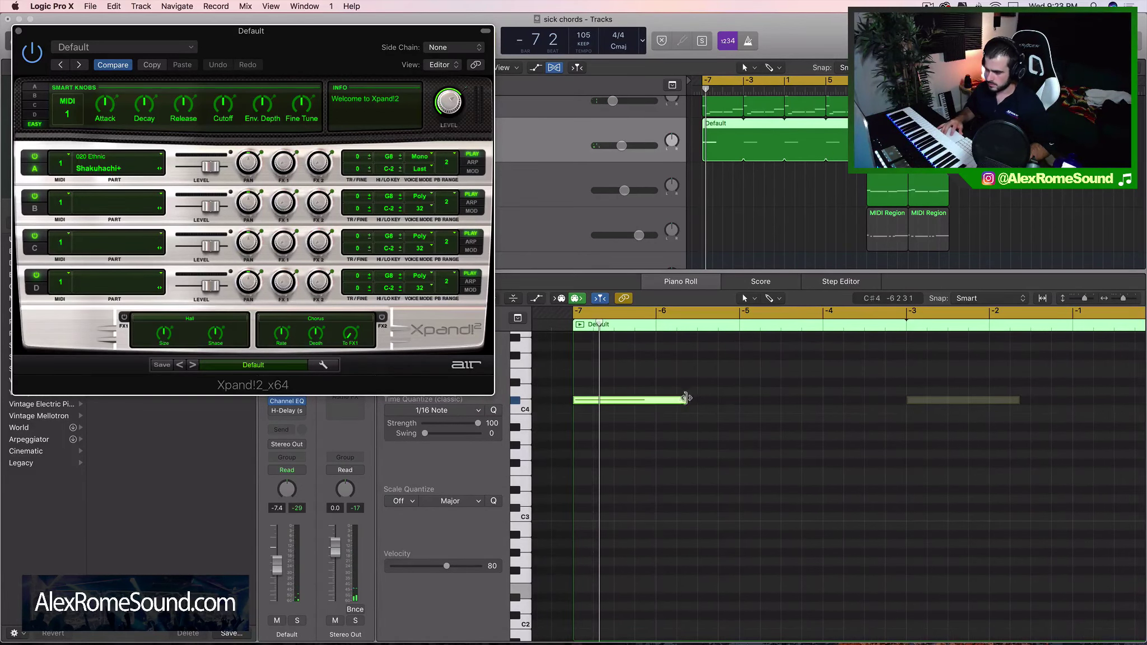
drag(686, 398, 593, 402)
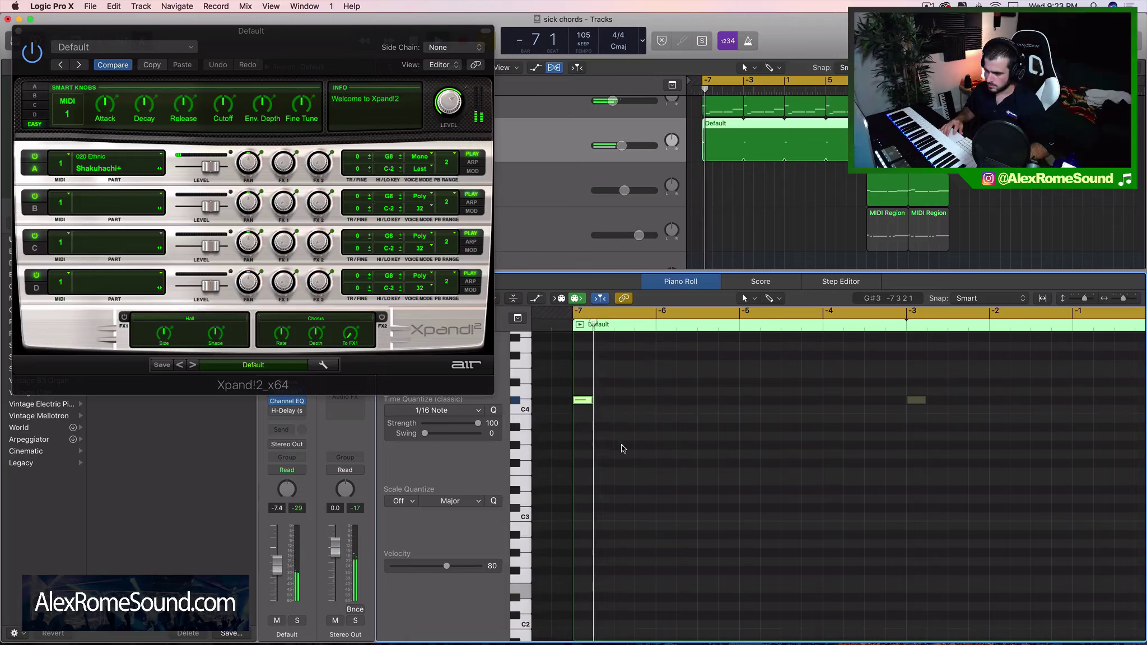
Add a B3 note on beat 2 of bar -7, an F#3 on beat 3 and another B3 half a beat after it
key(super+Right)
key(super+Right)
drag(581, 449, 588, 421)
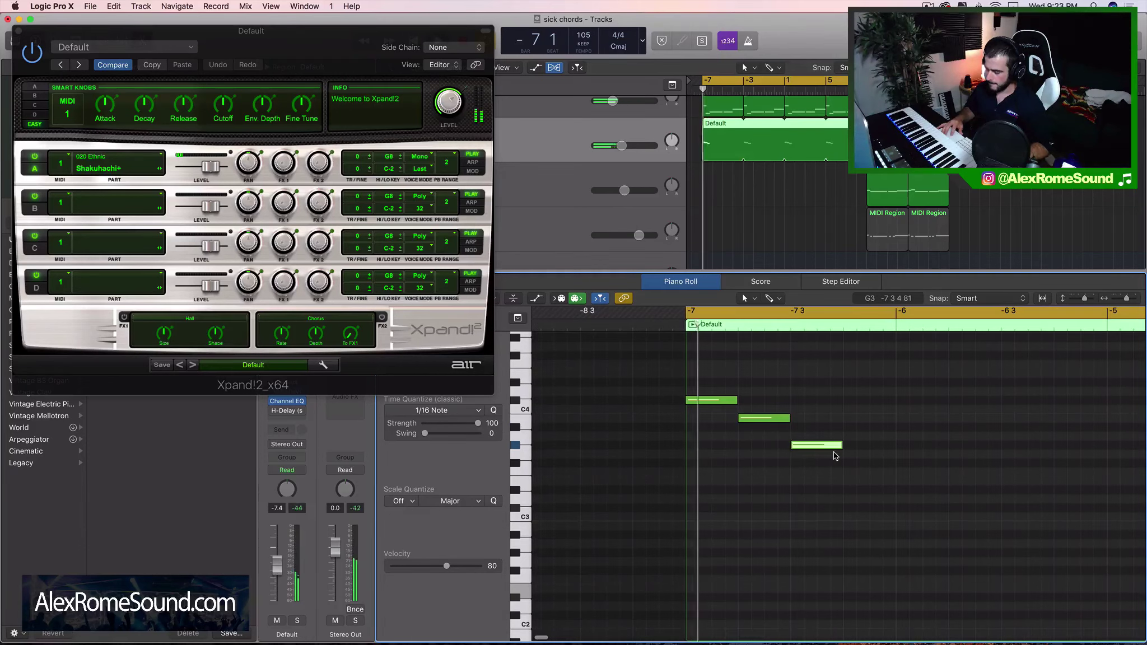
mouse_move(736, 450)
mouse_down()
mouse_move(728, 468)
mouse_move(750, 424)
mouse_up()
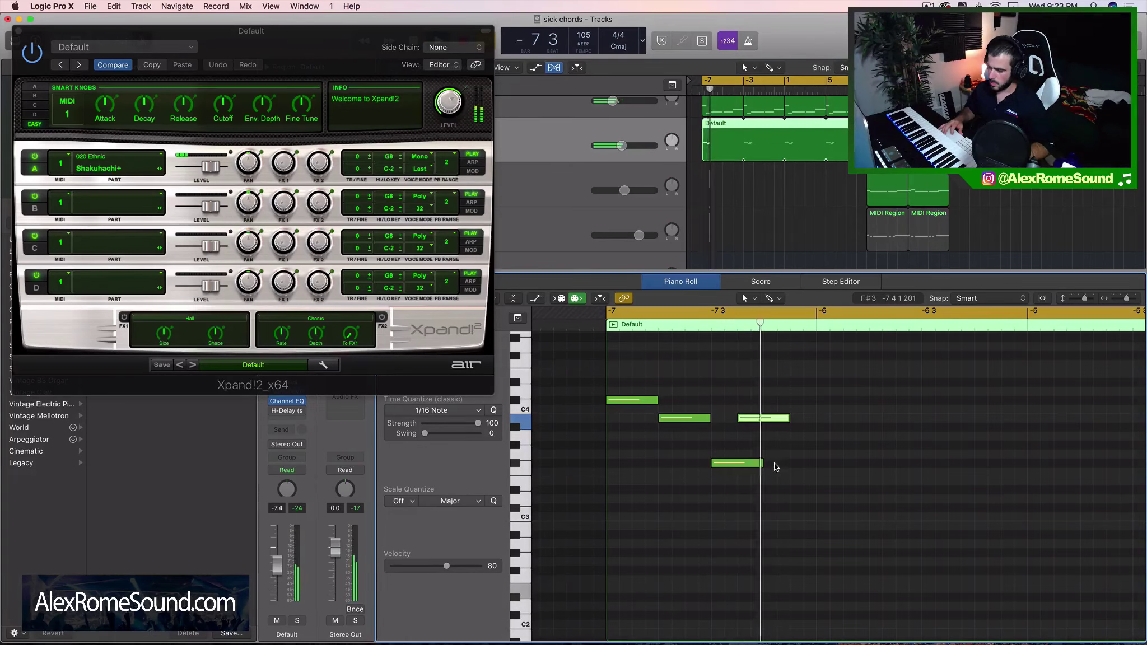
Add a G#3 note on beat 4 of bar -7 and shorten the F#3 and second B3 notes to about half a beat
click(770, 445)
drag(787, 420, 761, 423)
drag(762, 464, 737, 467)
key(super+Left)
key(super+Left)
key(super+Left)
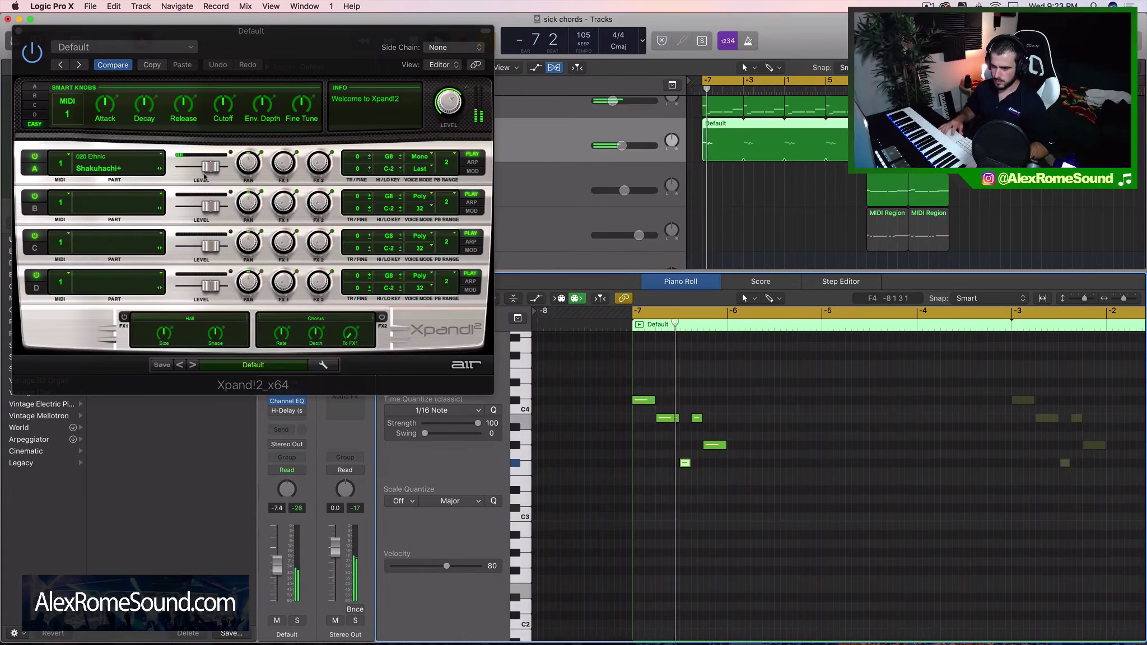
Change the Xpand!2 part A sound to Shamisen+ and transpose all five melody notes down one octave
click(161, 169)
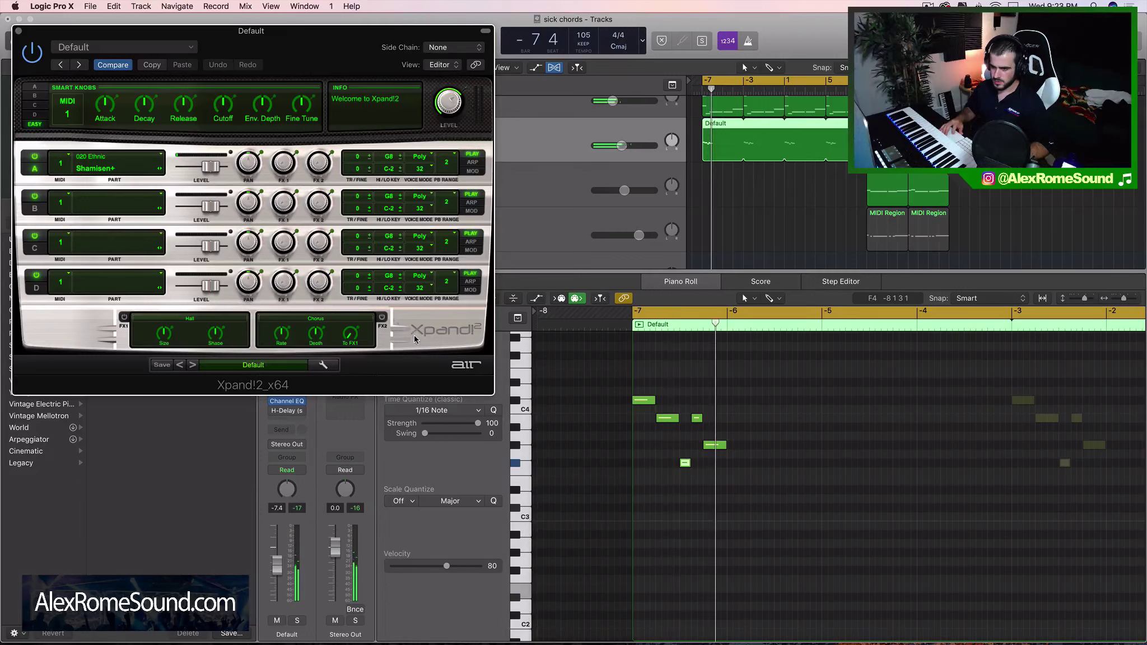
drag(771, 506, 613, 341)
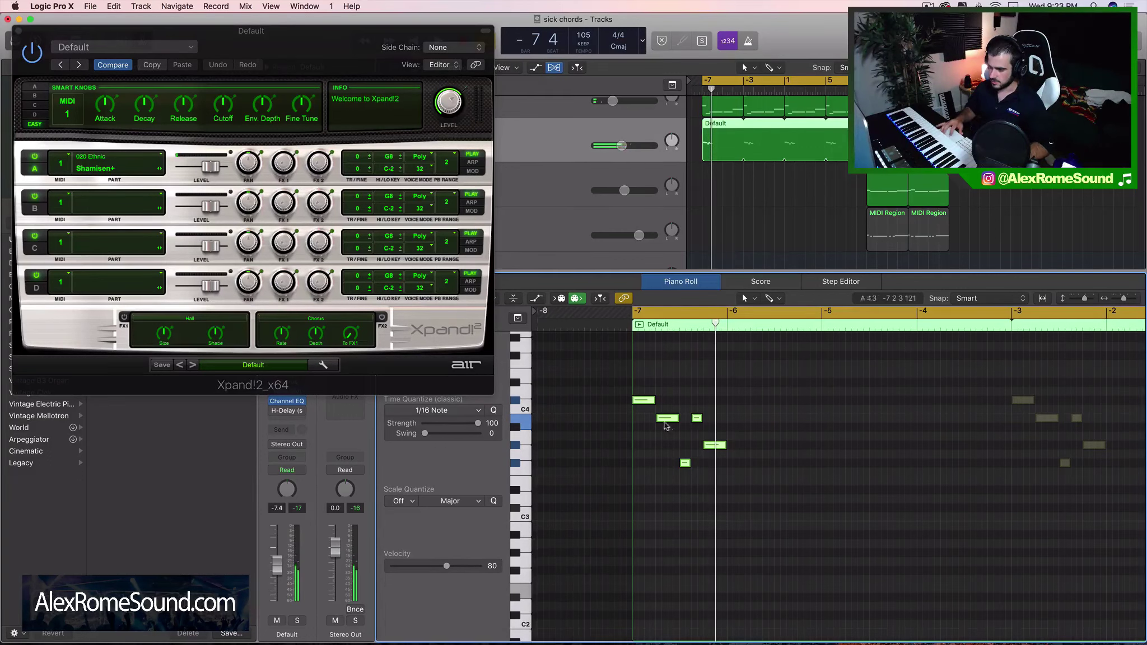
drag(640, 403, 641, 510)
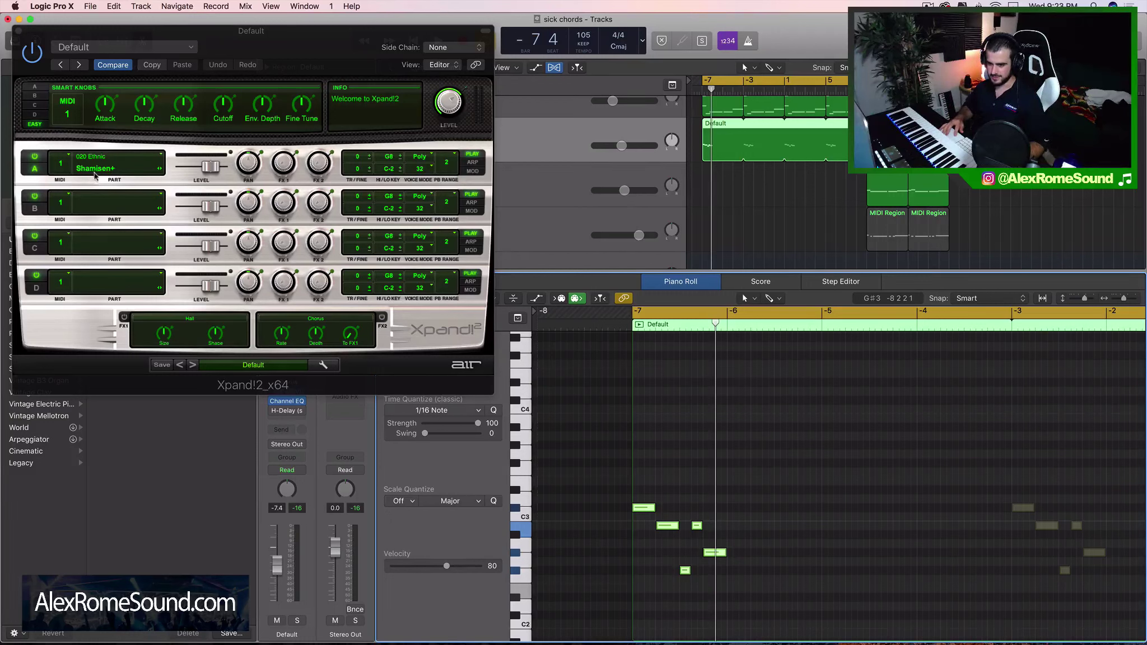
Change the Xpand!2 part A sound to Shehnai+ and play the melody from bar -7 with track 5 soloed
click(161, 169)
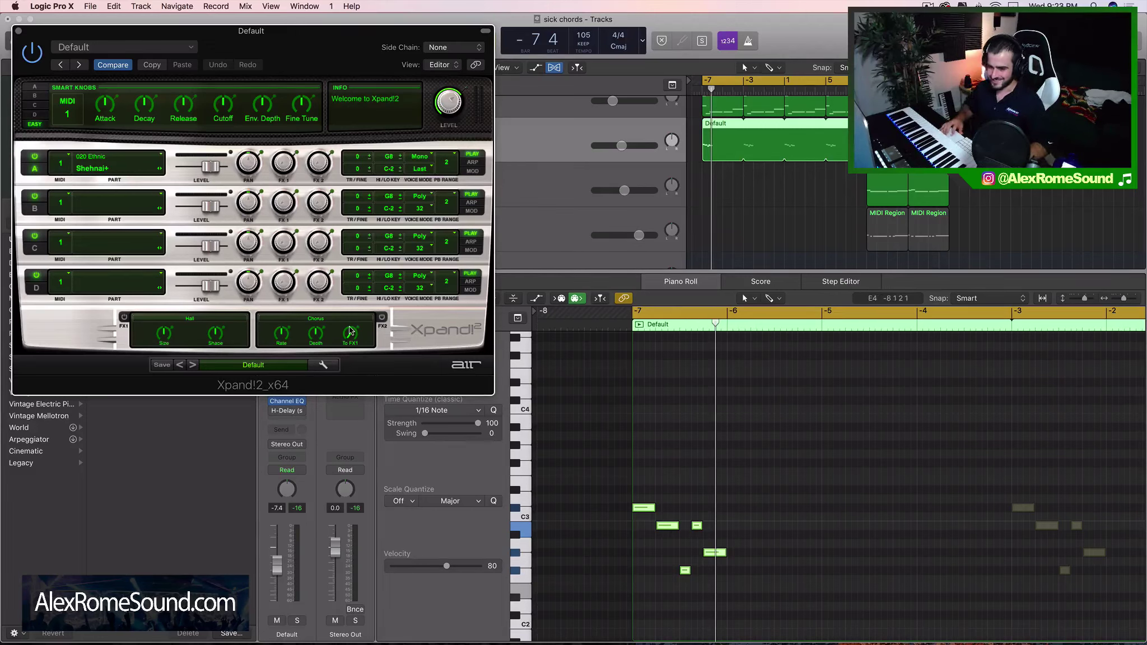
scroll(641, 178, down, 5)
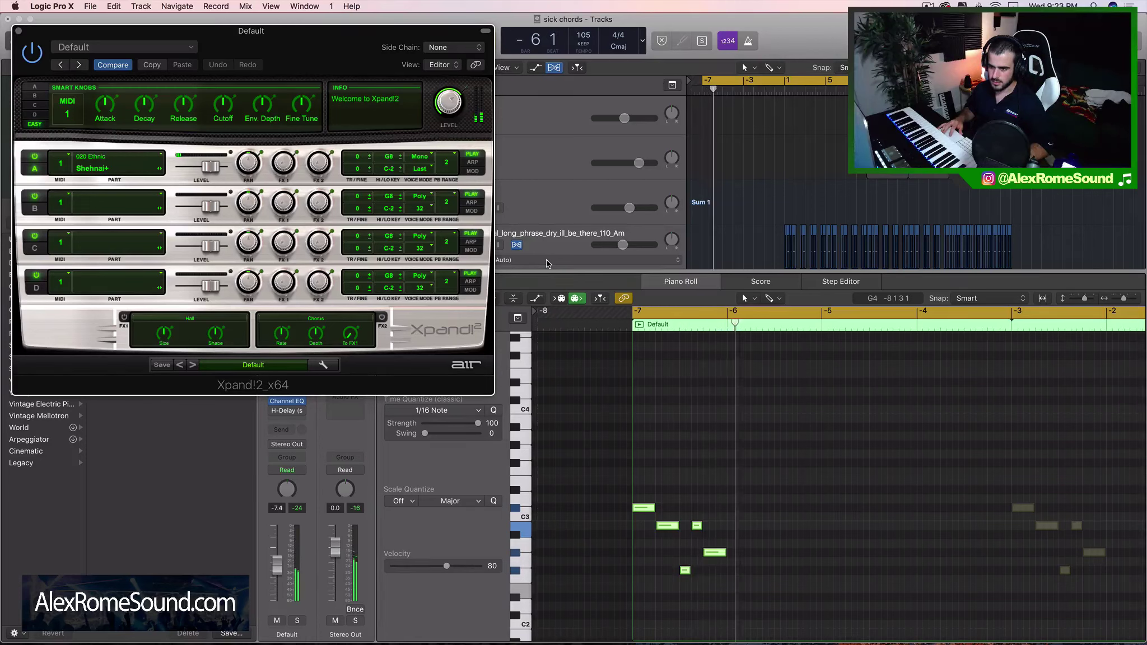
key(s)
key(space)
key(space)
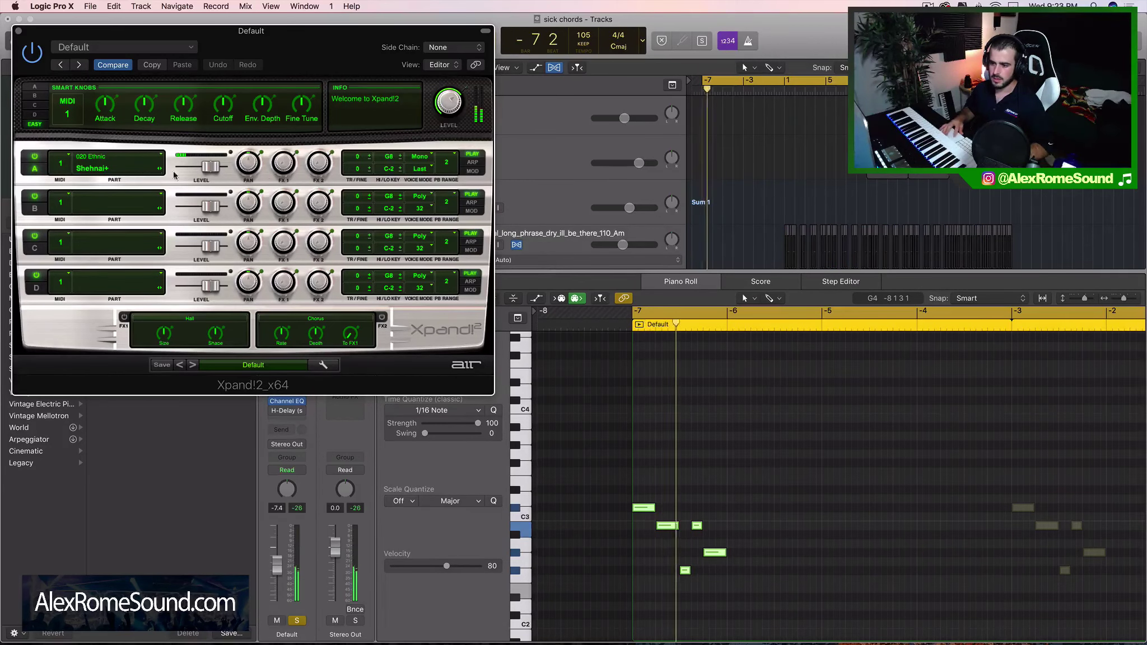
Audition Tango Accordian+, Gentle Sitar and Hard Panpipes for Xpand!2 part A, and set the sound to Kalimba
click(162, 171)
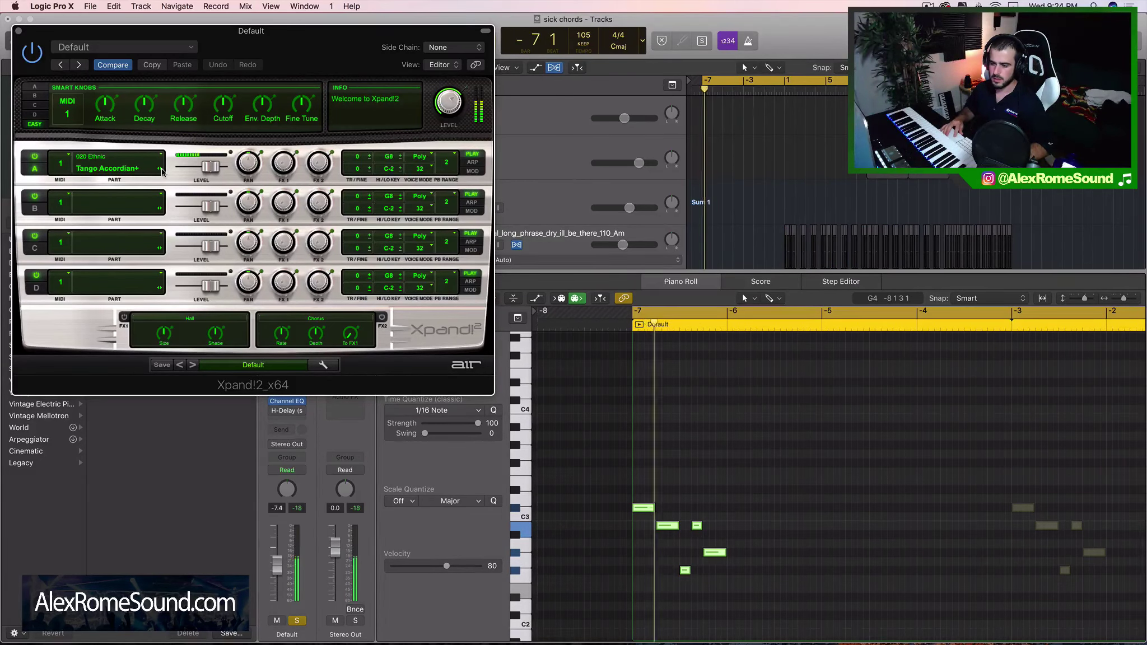
click(161, 171)
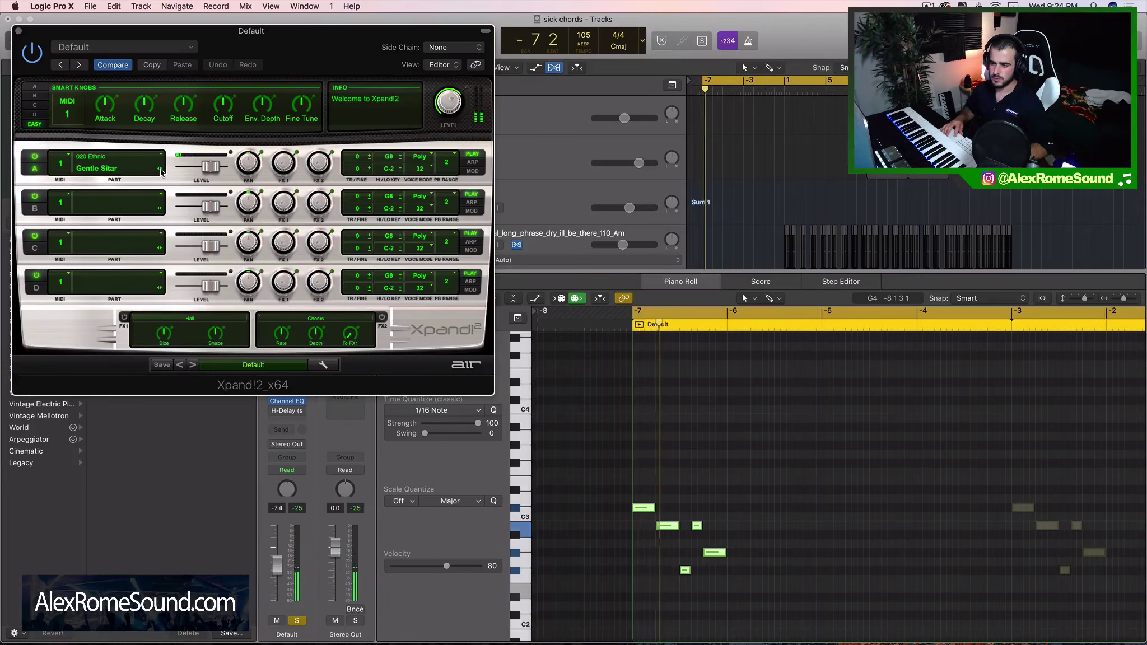
click(161, 171)
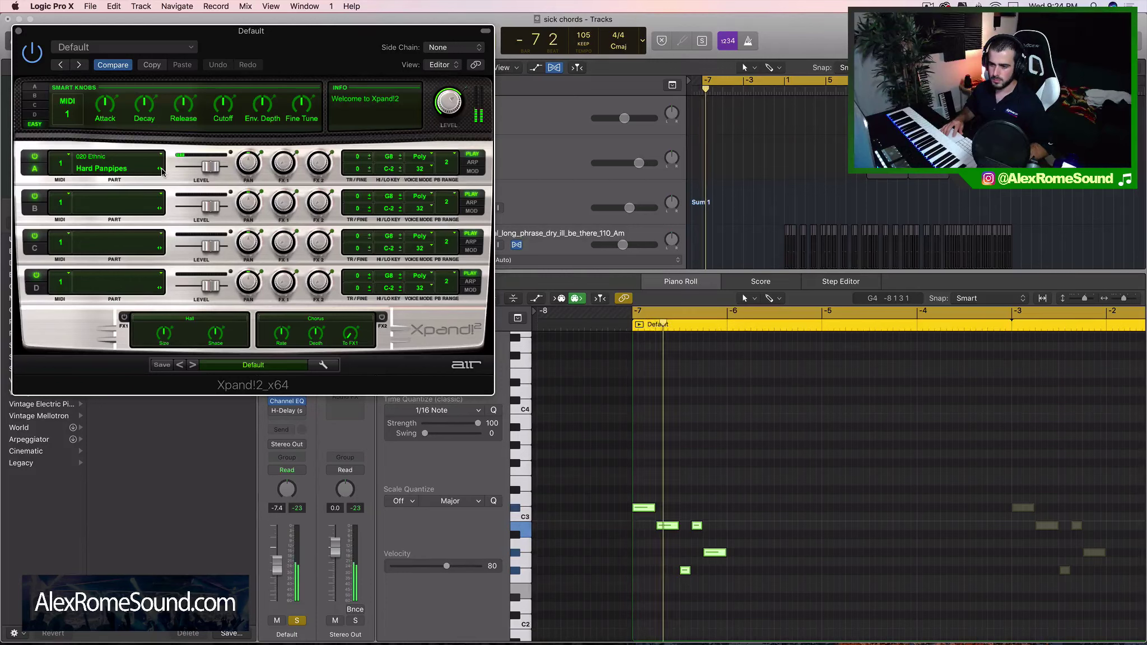
click(161, 171)
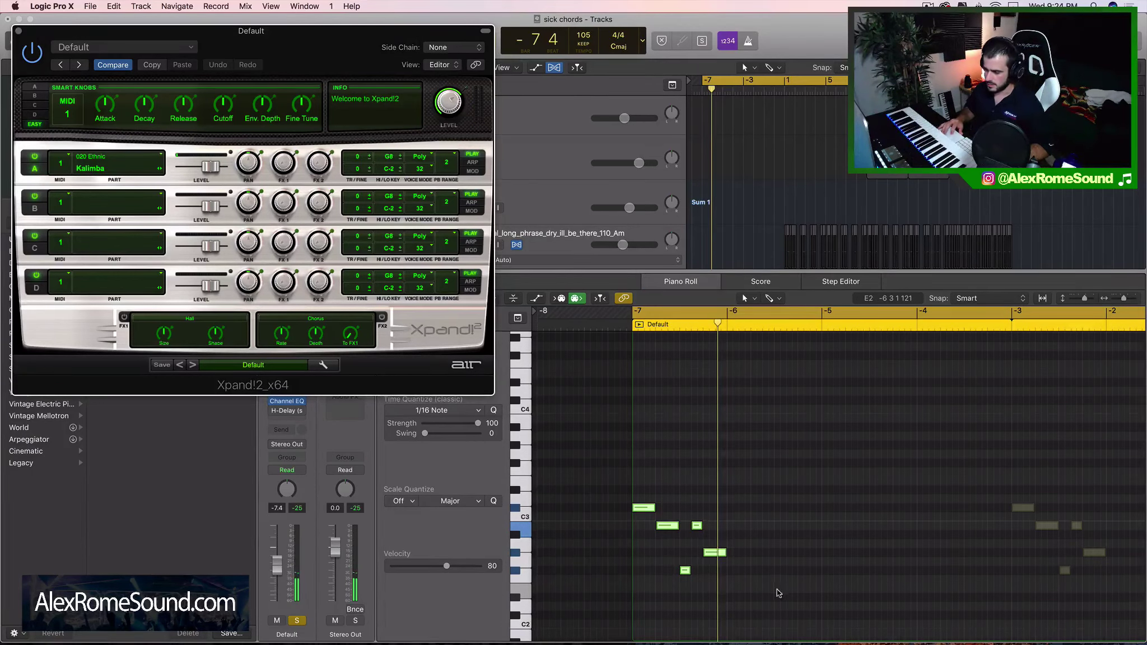
Transpose the five melody notes up one octave and audition Melodic Kalimba and Hard Panpipes for part A, settling on Kalimba
click(634, 504)
drag(651, 508, 647, 404)
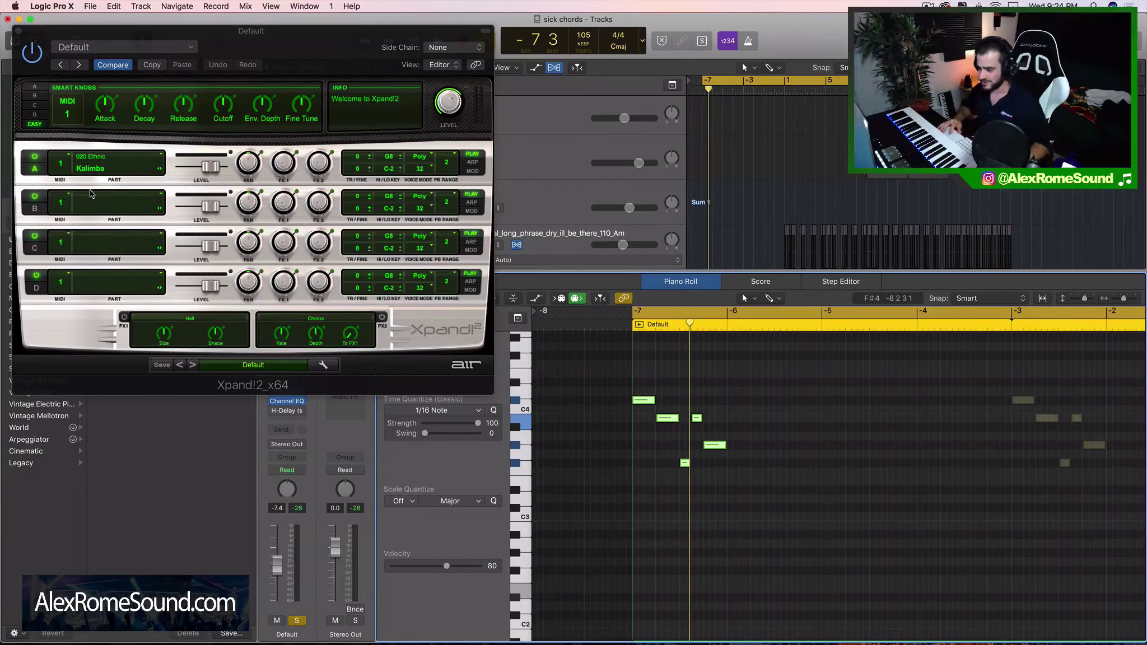
click(161, 171)
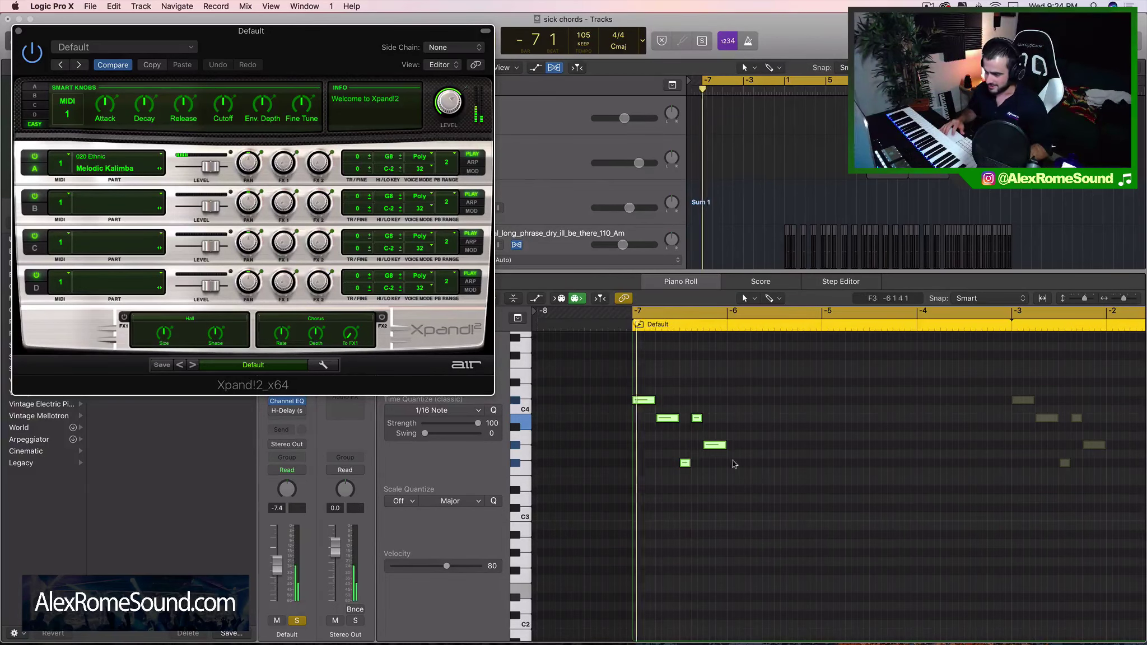
click(160, 170)
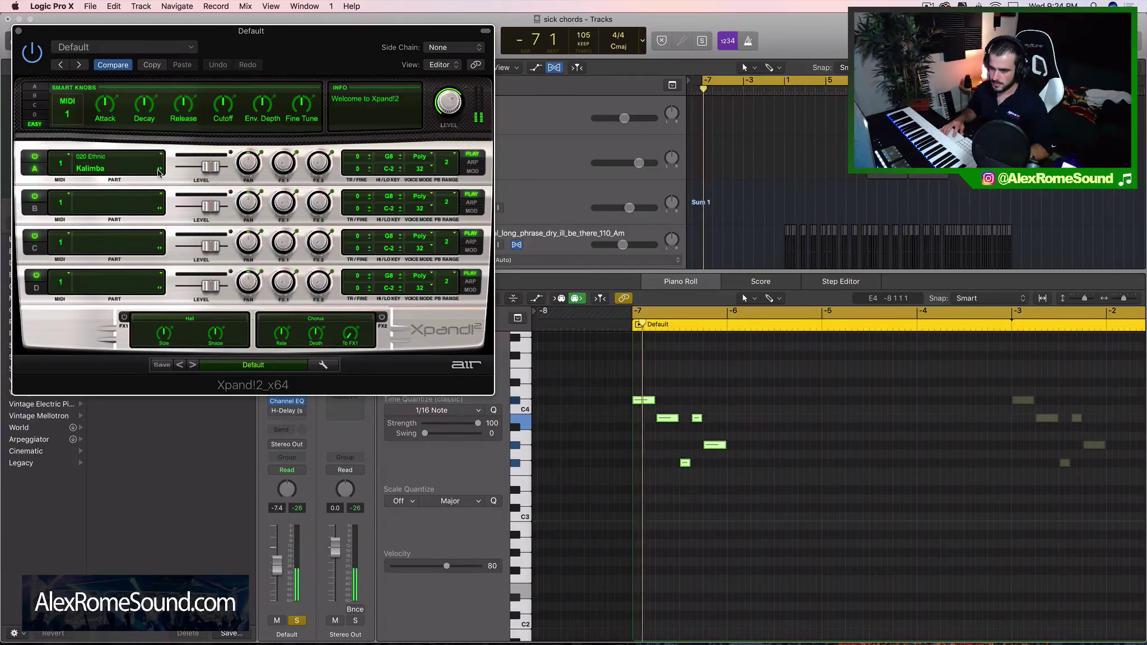
click(161, 169)
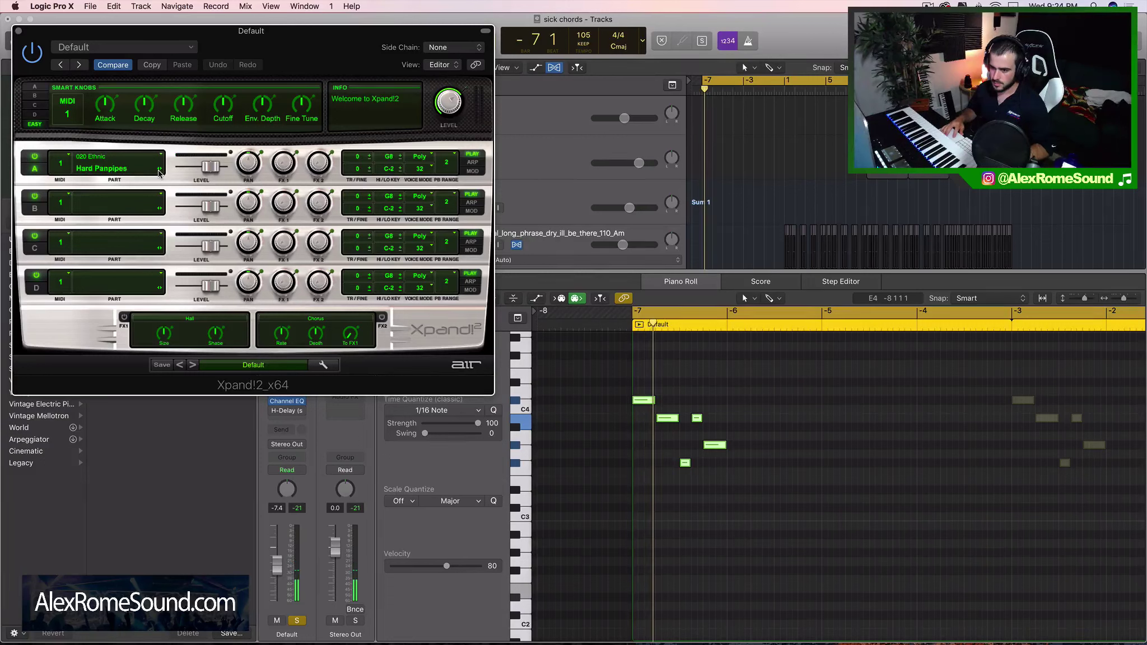
click(160, 170)
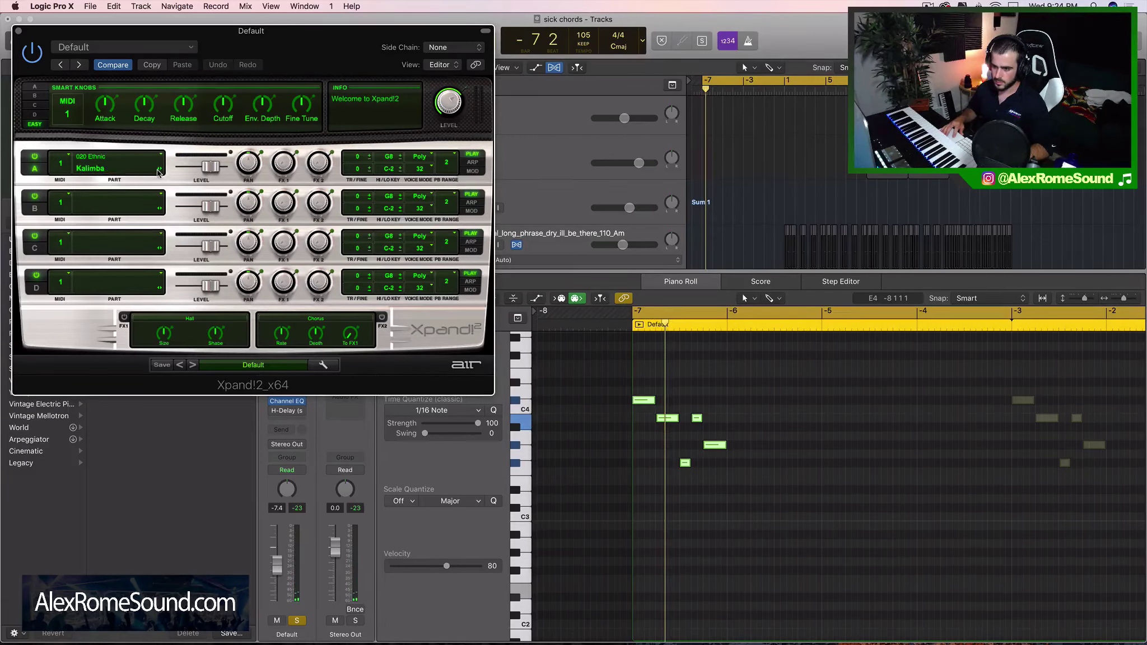
Duplicate all five melody notes one octave higher over the same beats of bar -7
drag(739, 501, 613, 367)
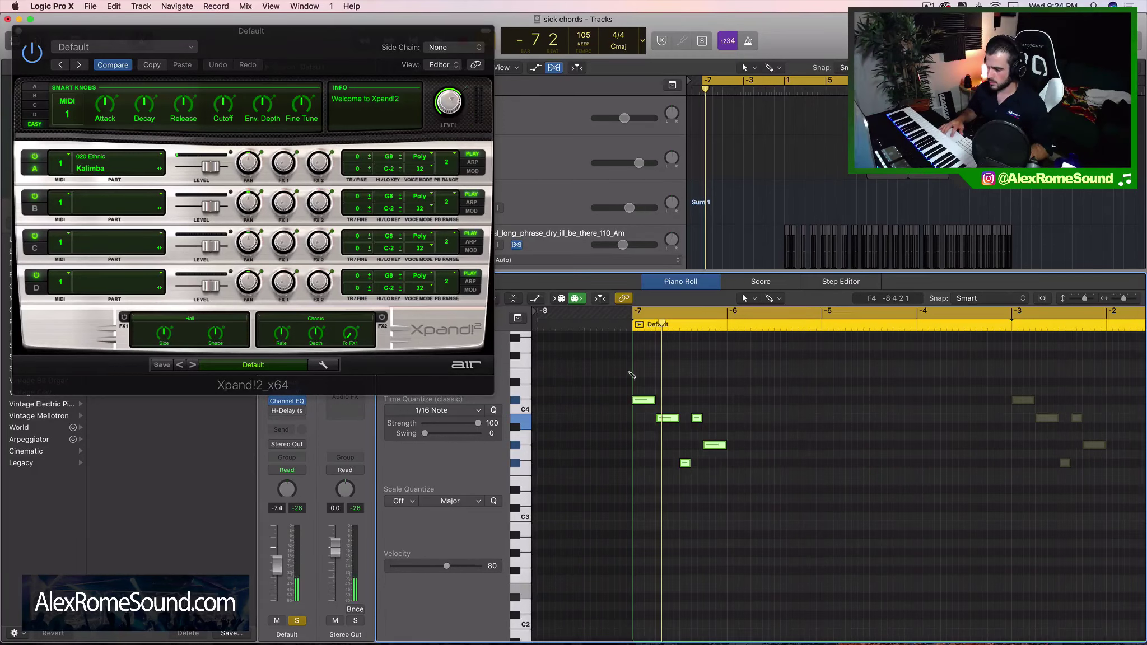
key(super+r)
scroll(652, 385, up, 3)
drag(734, 446, 613, 340)
key(super+Right)
key(super+Right)
scroll(614, 341, up, 4)
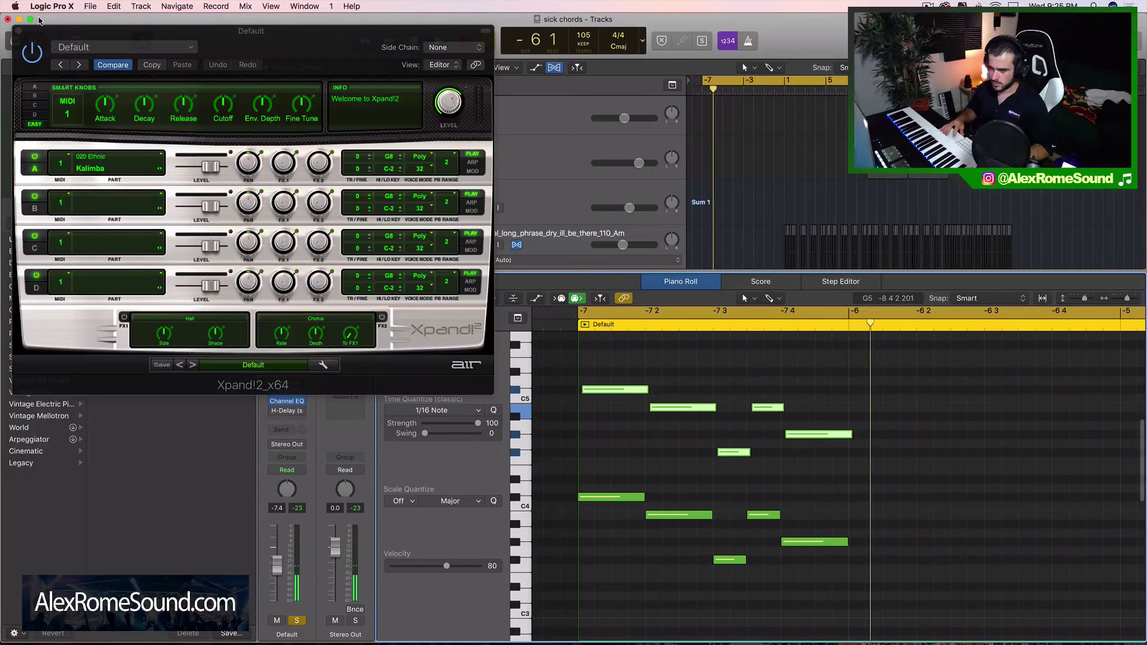
Close the Xpand!2 window, take track 5 out of solo and play the doubled melody with the other tracks
click(18, 32)
scroll(504, 179, up, 5)
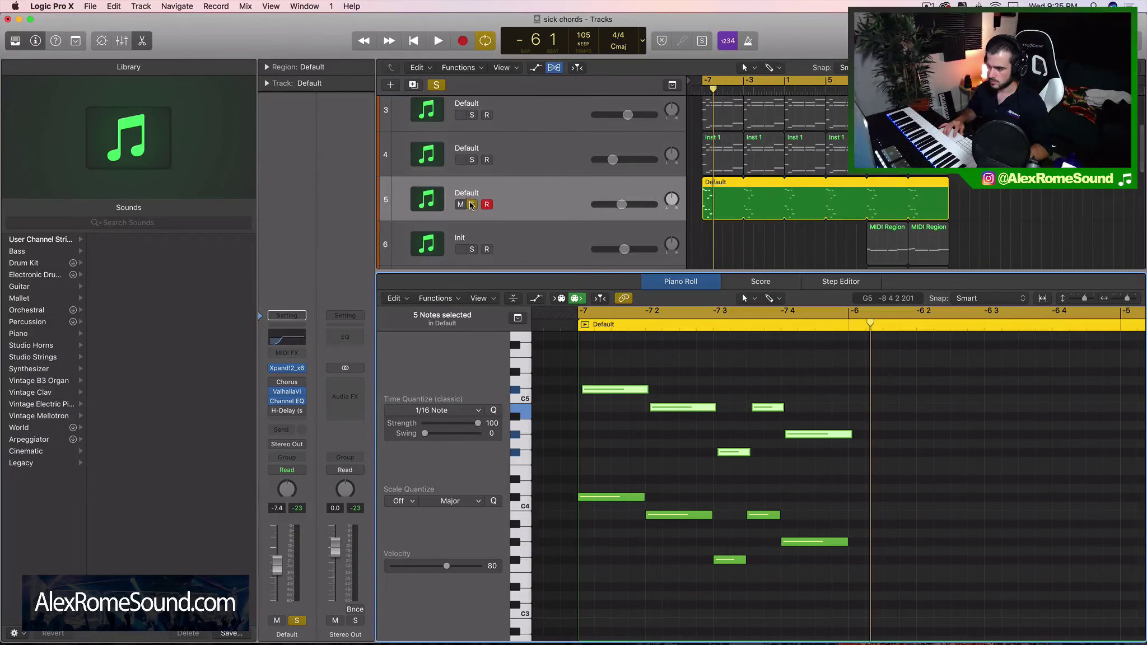
click(471, 205)
key(space)
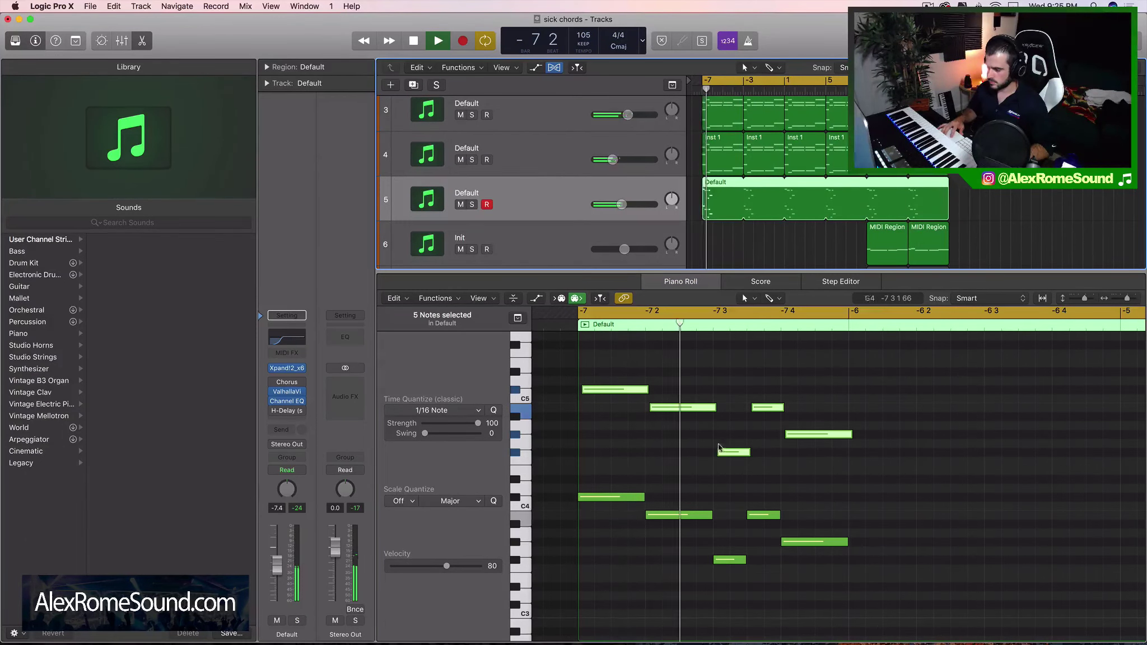
Move the F#3 and F#4 notes in bar -7 half a beat earlier and play the result
click(723, 402)
key(space)
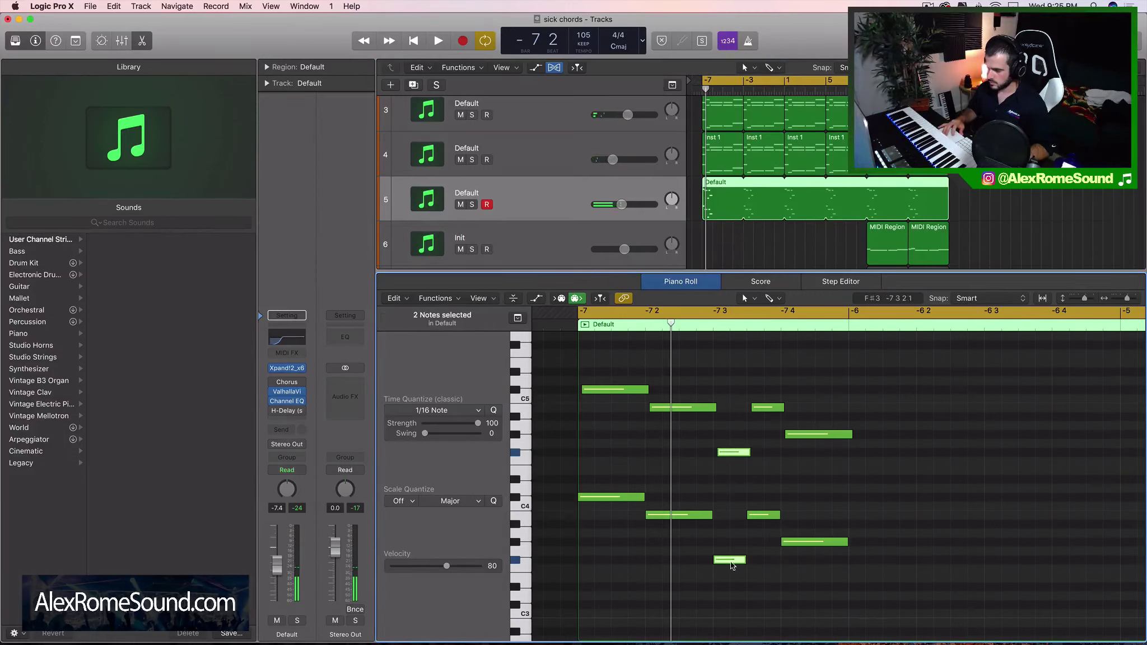
drag(730, 566, 700, 567)
key(space)
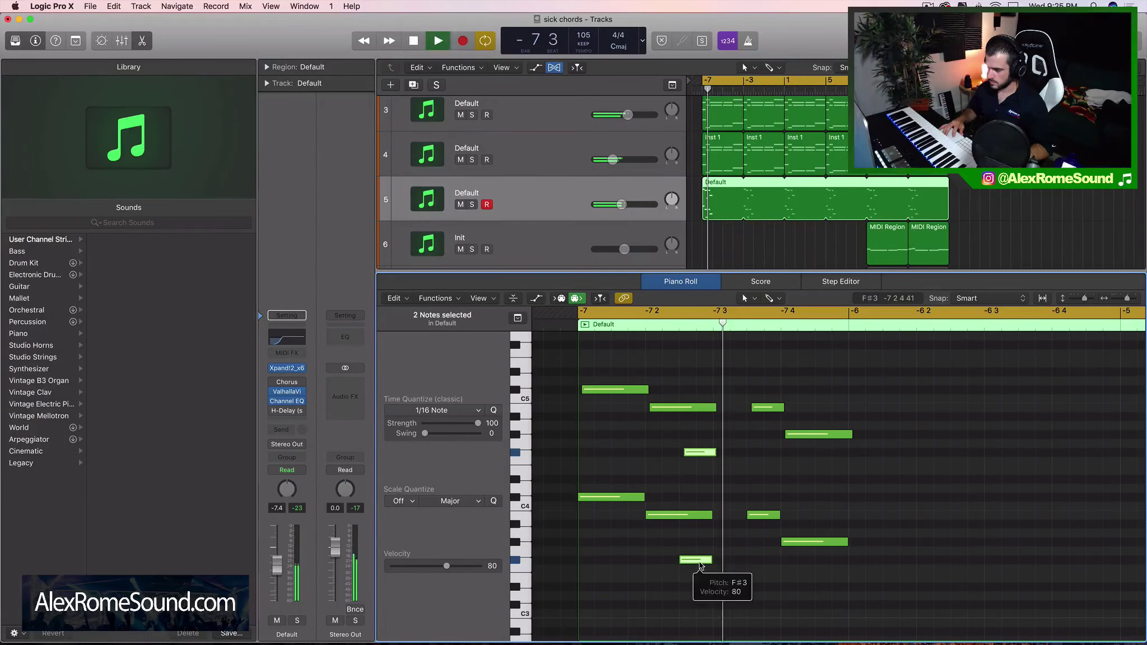
key(space)
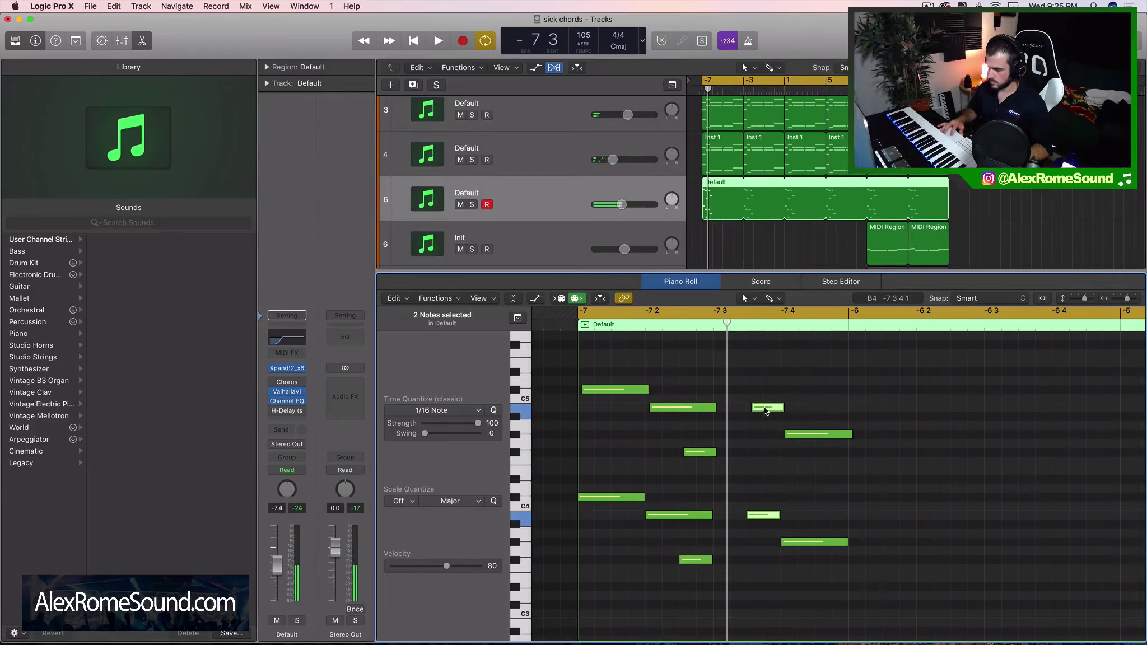
Replay the phrase and move the second B3 and B4 notes earlier, to just after beat 3 of bar -7
key(space)
key(space)
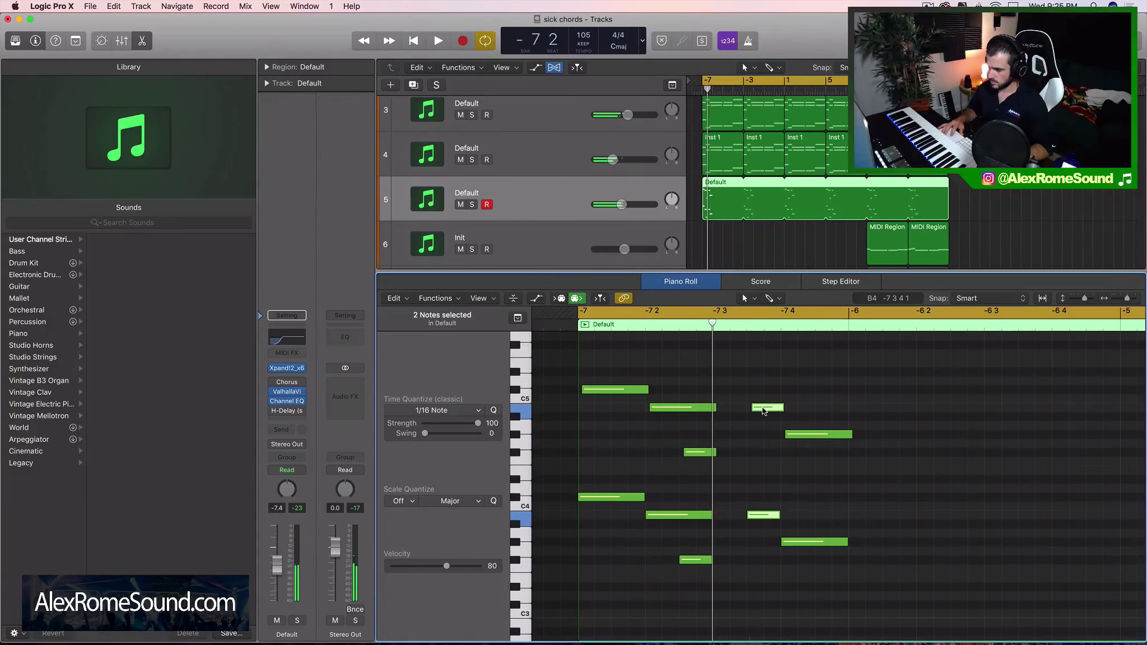
drag(763, 411, 738, 410)
Shift the F#3 and F#4 notes in bar -7 about a quarter beat later and play the phrase
click(699, 452)
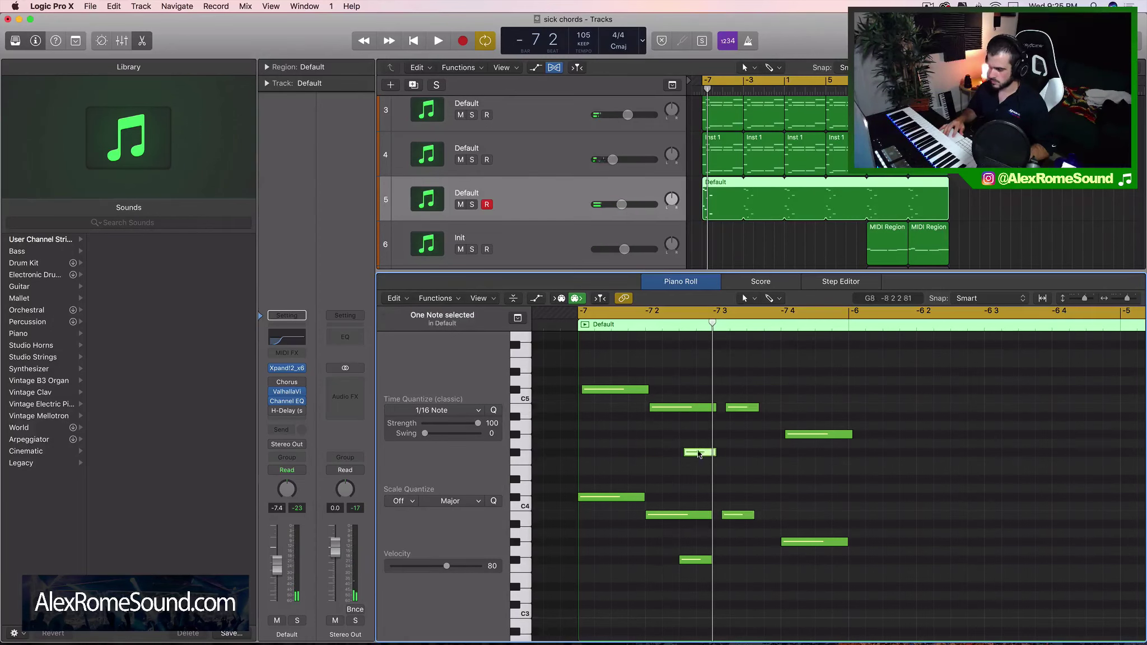
drag(699, 460, 712, 459)
drag(693, 563, 711, 563)
drag(716, 454, 725, 453)
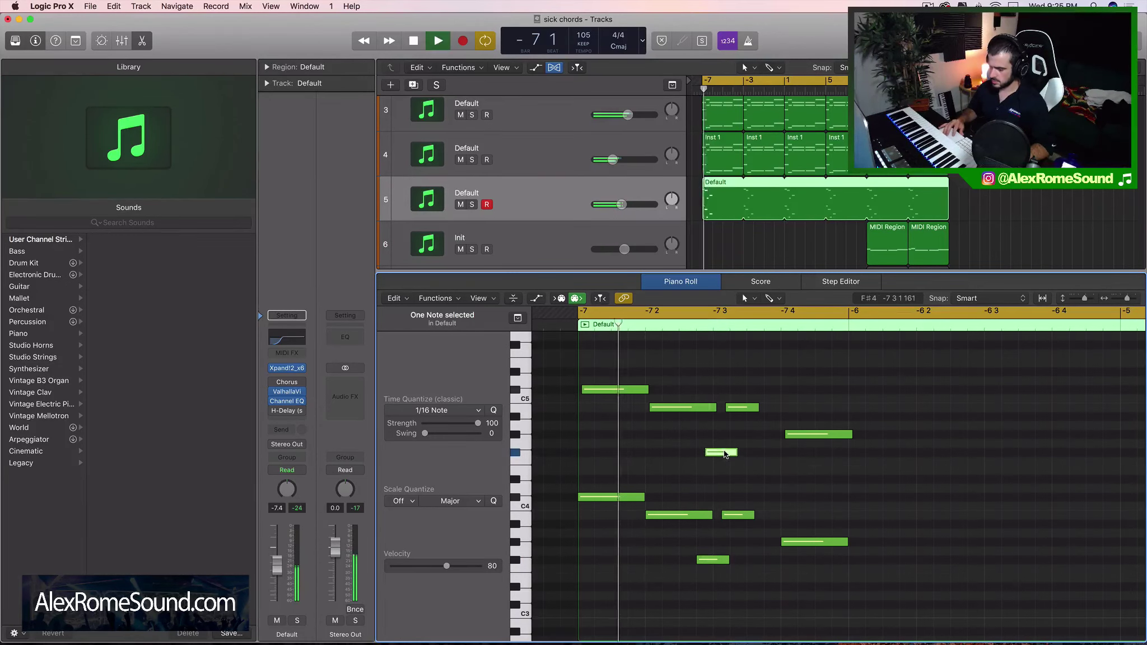
key(space)
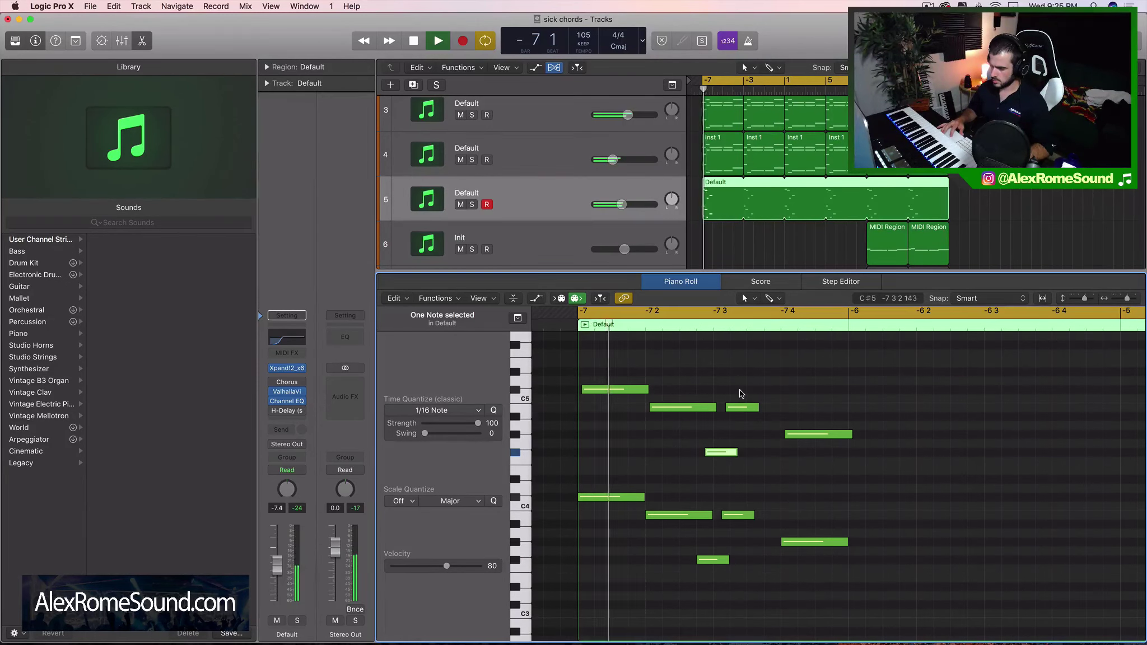
key(space)
Nudge the second B3 and B4 notes slightly earlier towards beat 3 and play the phrase again
click(740, 393)
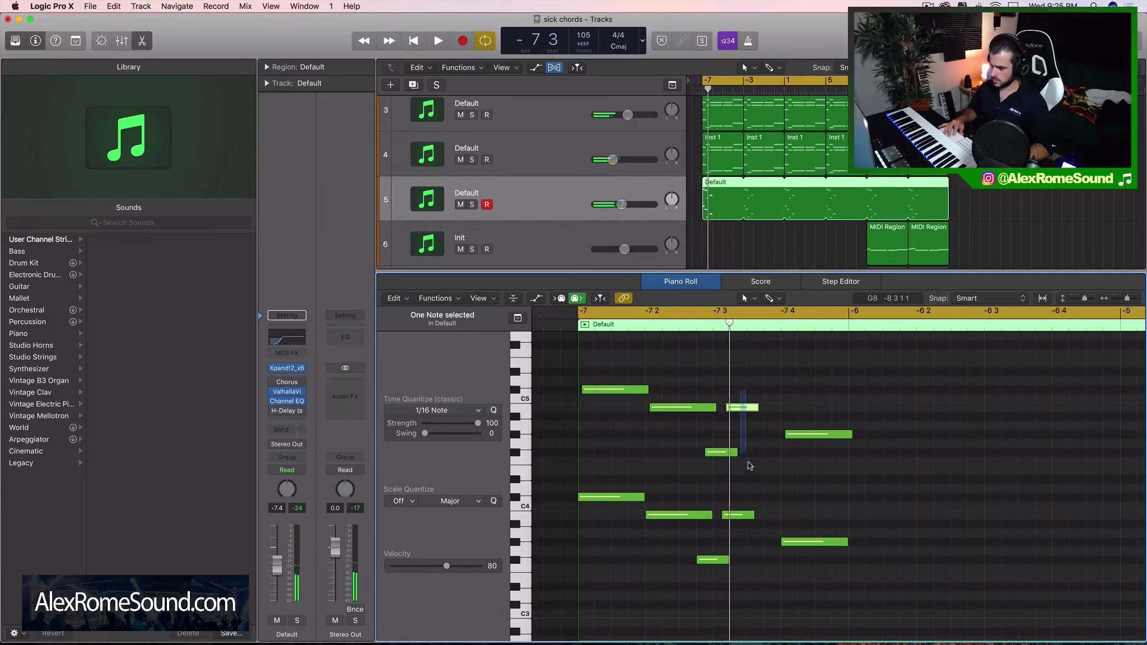
mouse_move(755, 517)
mouse_down()
mouse_move(750, 507)
mouse_move(775, 497)
mouse_move(743, 499)
mouse_move(746, 518)
mouse_up()
key(space)
key(space)
key(space)
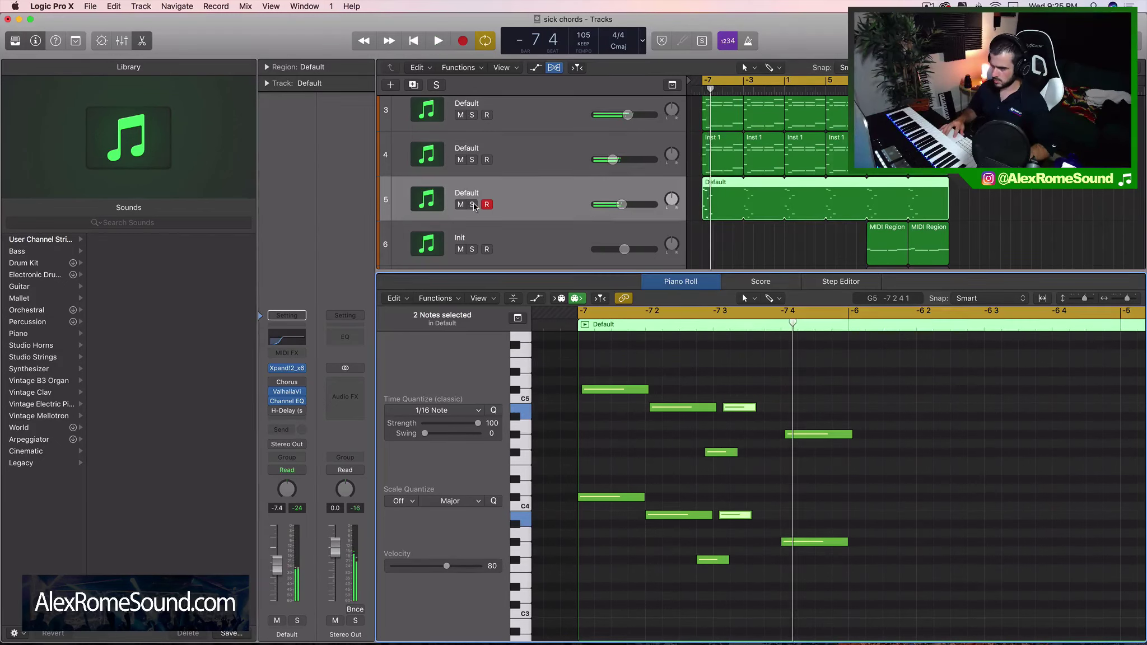
Solo track 5, raise the two notes on beat 4 of bar -7 to C#4 and C#5, and play them
key(s)
key(space)
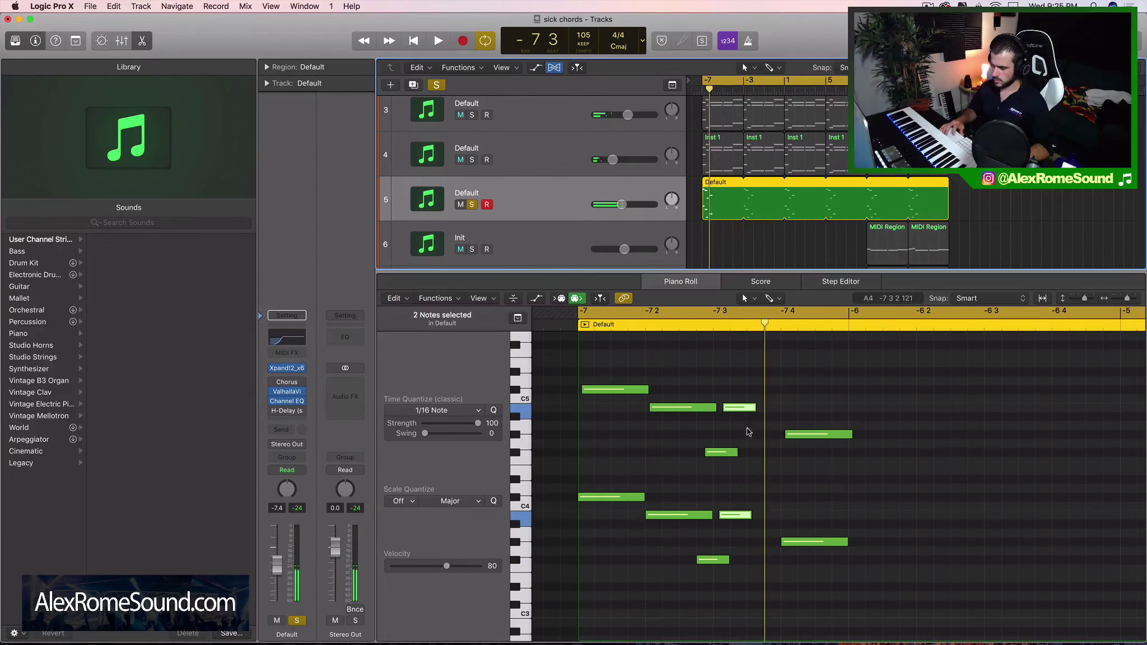
drag(791, 407, 802, 504)
key(space)
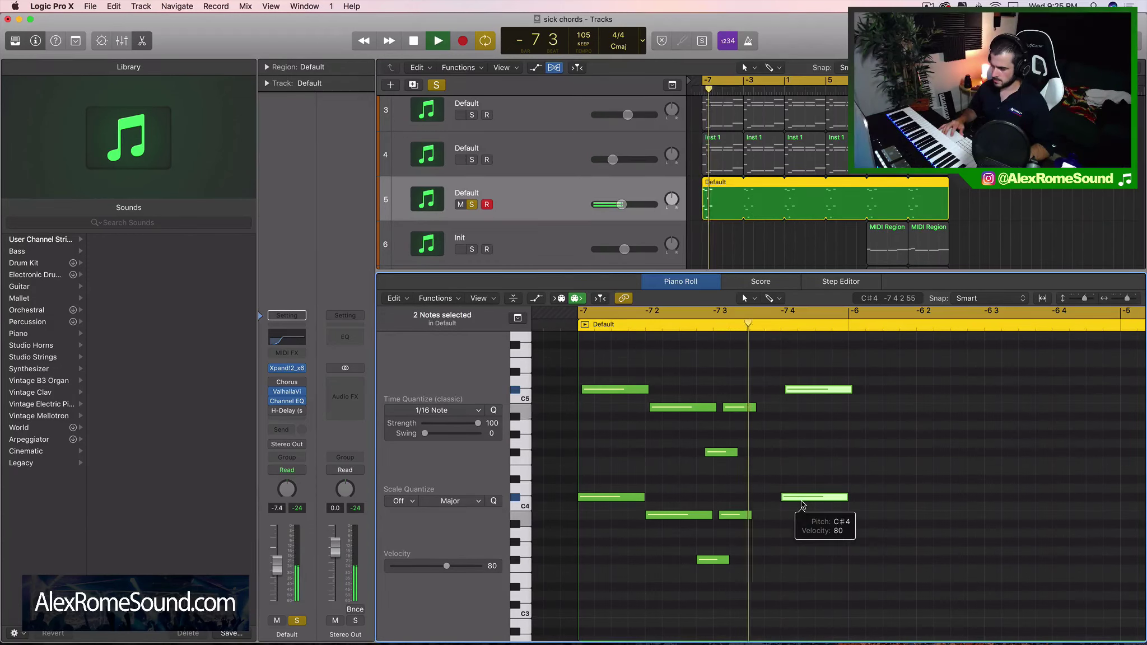
key(space)
Duplicate the C#4 and C#5 pair, place the copies on beat 1 of bar -6 as D#4 and D#5, and play them
scroll(812, 520, down, 5)
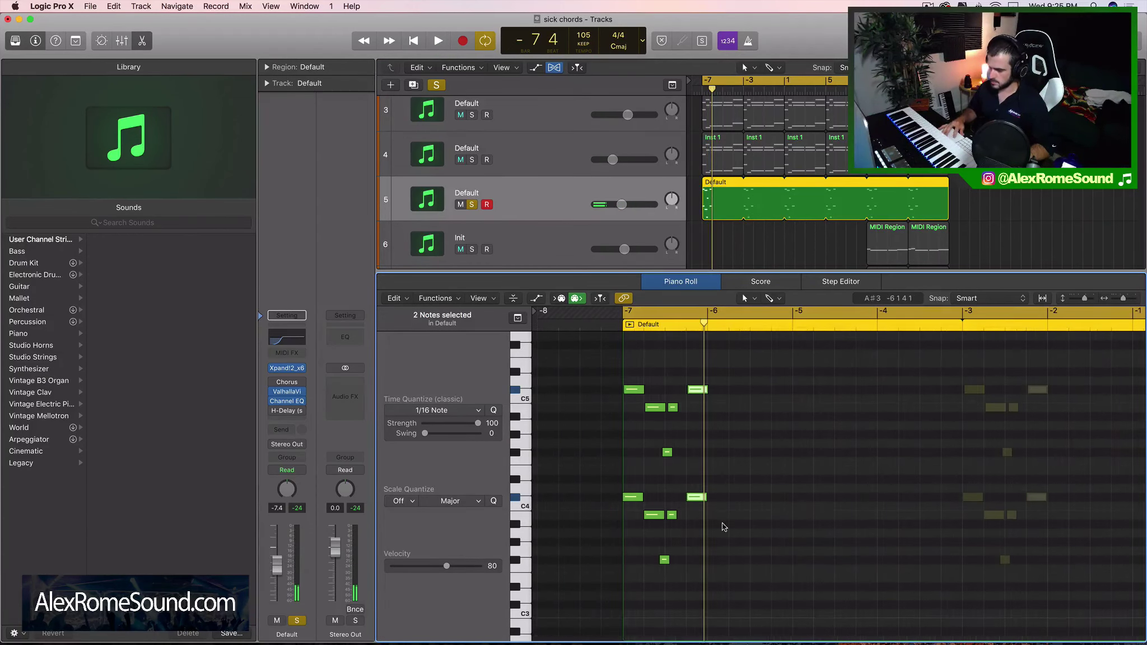
drag(723, 524, 709, 383)
scroll(711, 448, up, 4)
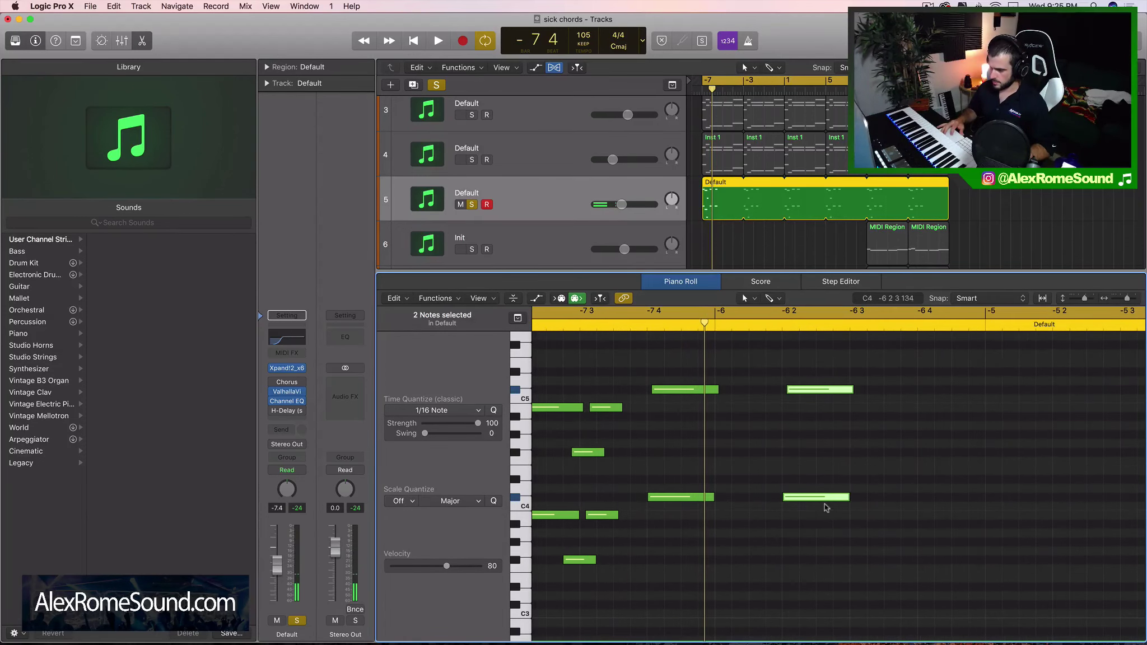
drag(808, 501, 753, 484)
key(space)
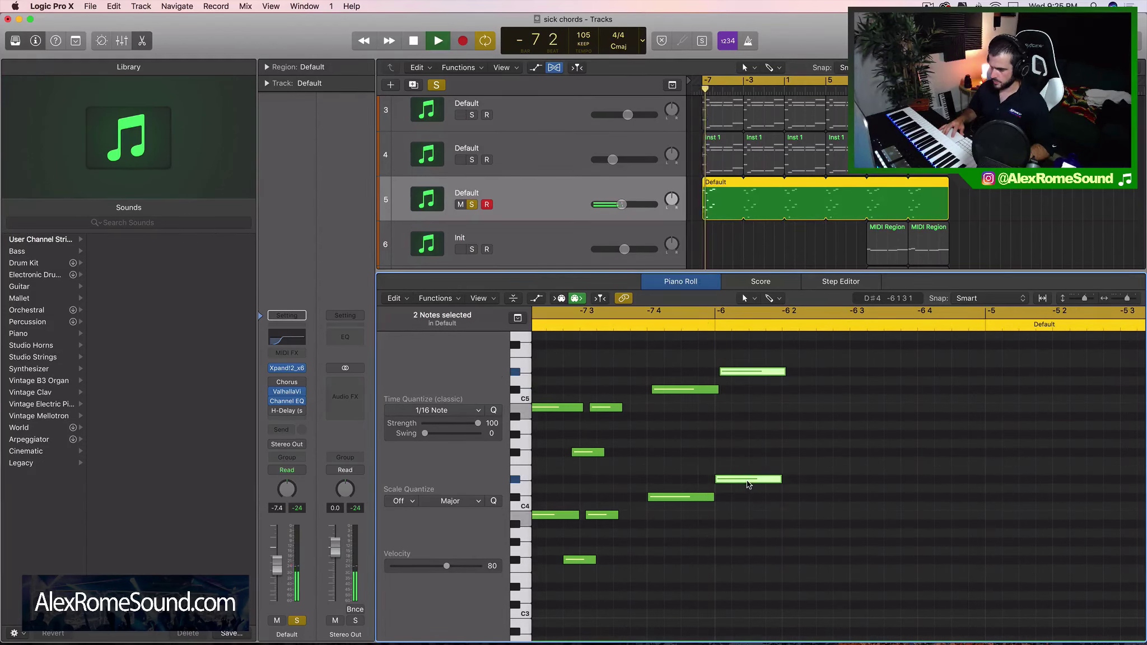
mouse_move(749, 485)
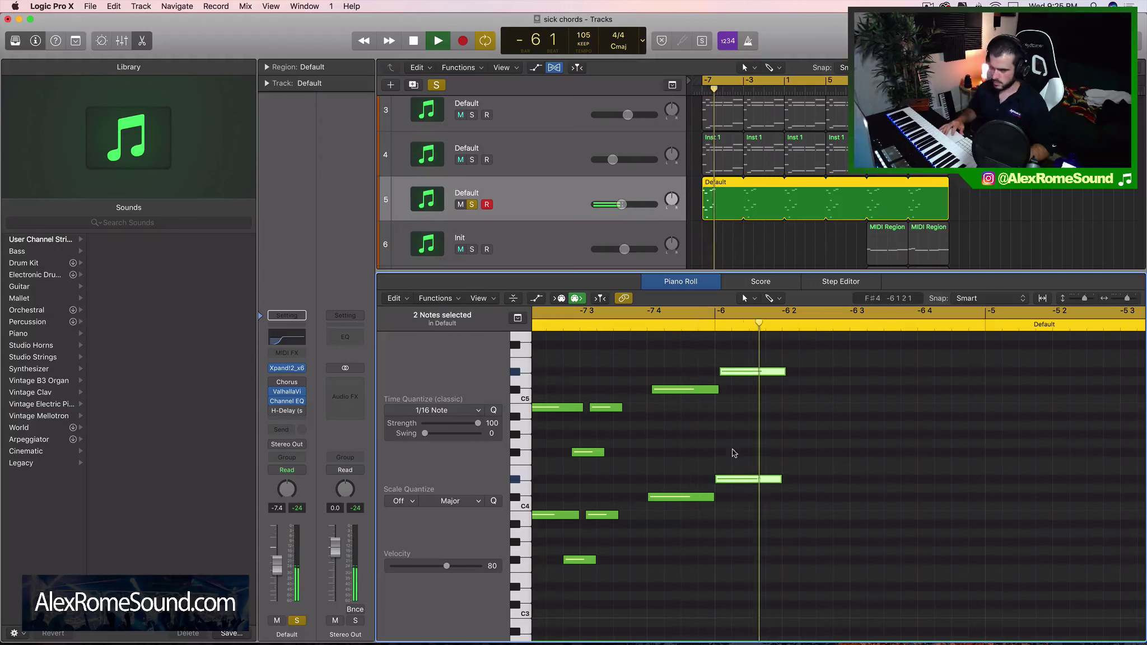
key(space)
Play the melody from bar -7 and lower the note pair on beat 1 of bar -6 to F#3 and F#4
key(super+Left)
key(super+Left)
key(super+Left)
key(super+Left)
key(space)
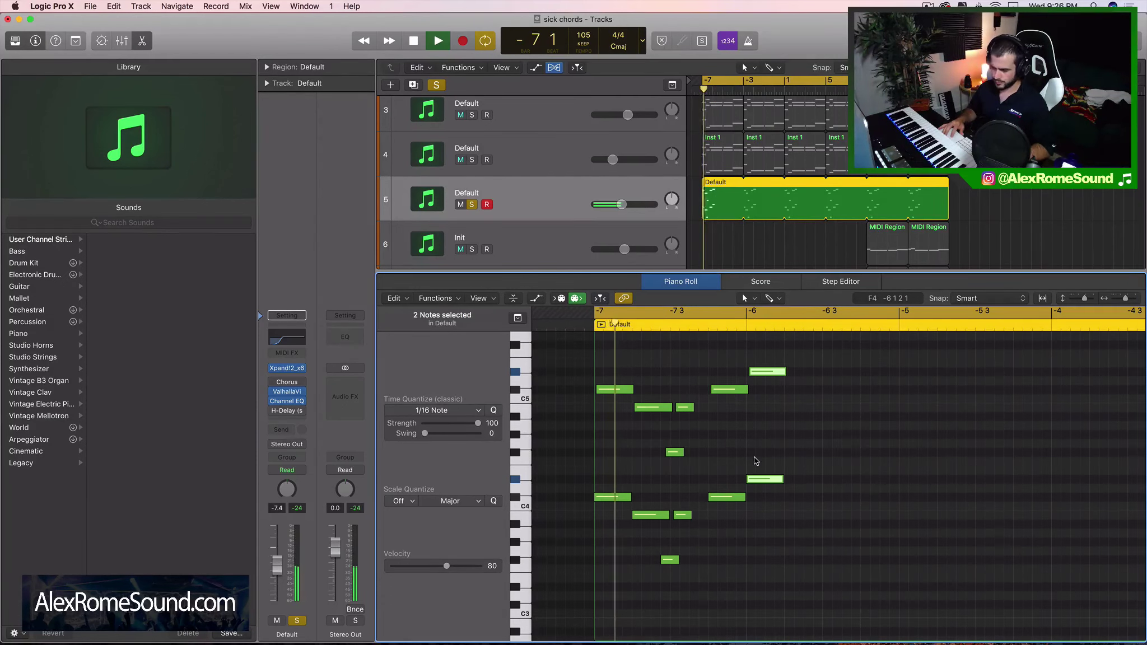
key(space)
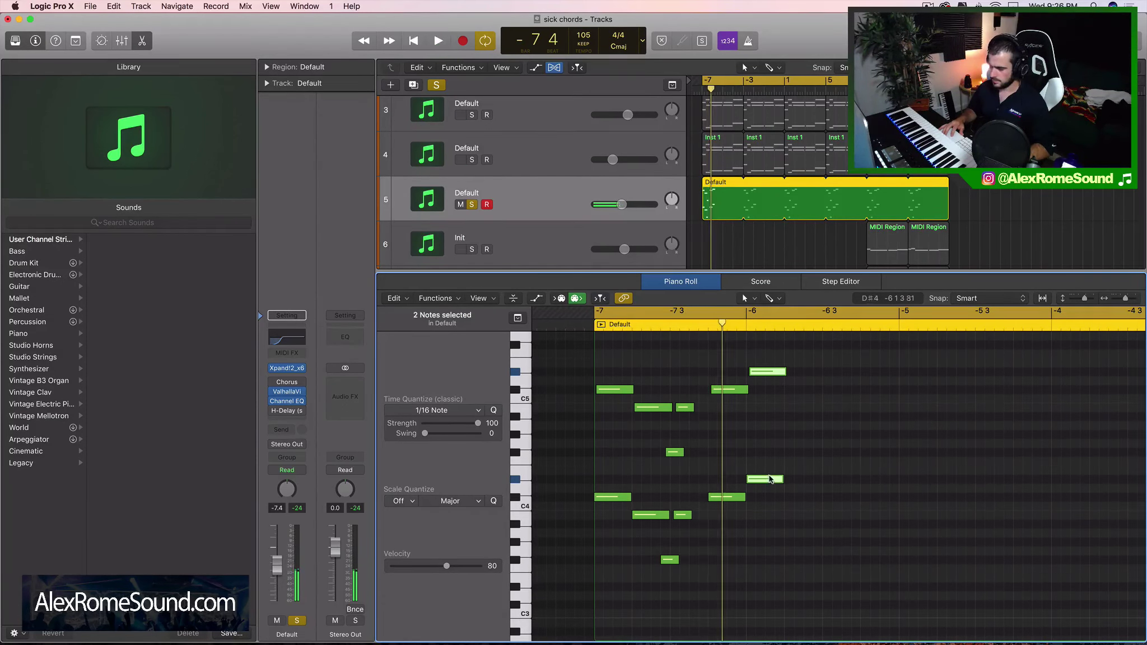
drag(770, 479, 770, 563)
key(space)
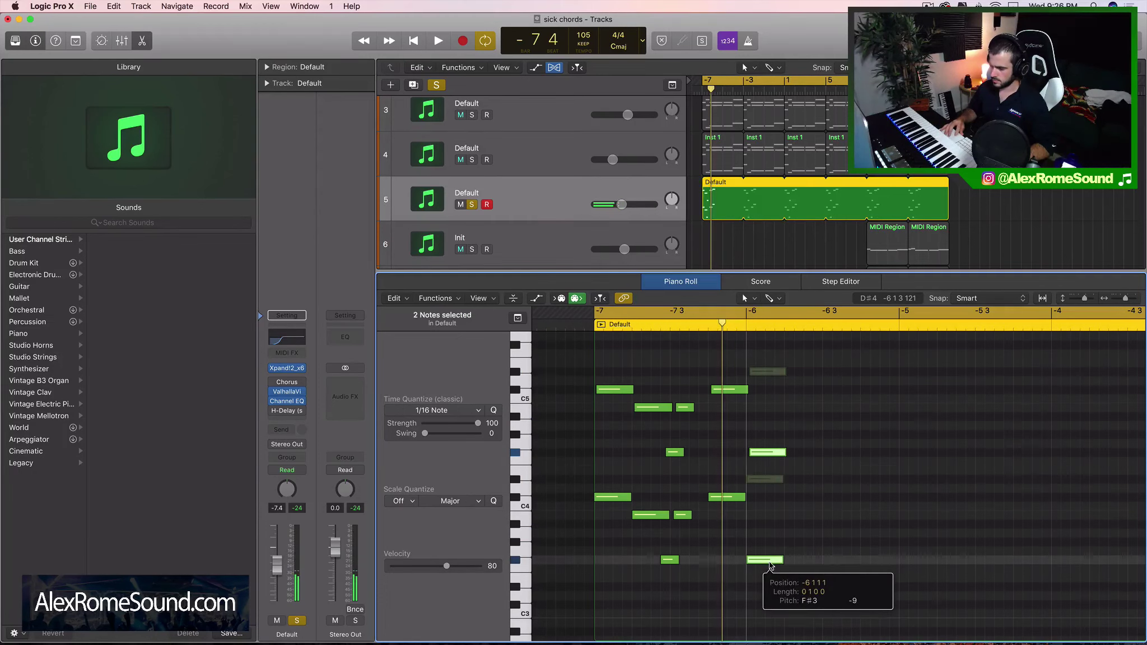
Add a copy of the bar -6 note pair about half a beat into the bar as B3 and B4, and play it
scroll(769, 563, up, 5)
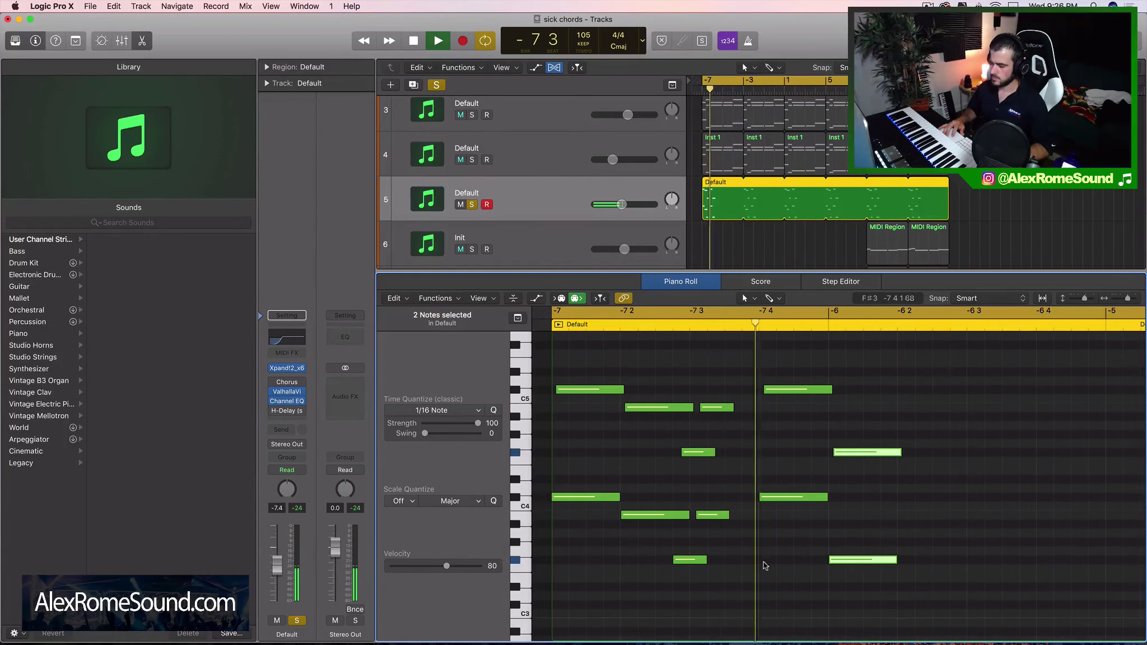
scroll(763, 565, right, 3)
key(space)
drag(764, 566, 788, 521)
key(space)
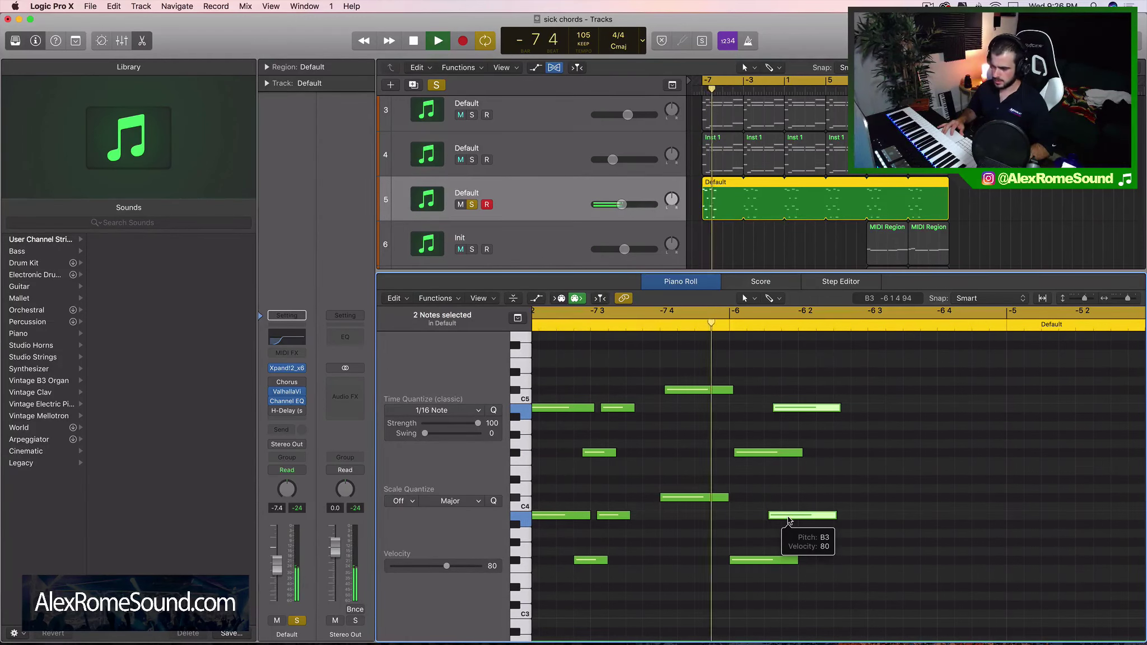
key(space)
Duplicate the B3 and B4 pair, move the copies to beat 2 of bar -6 as G#3 and G#4, and play the melody
key(super+r)
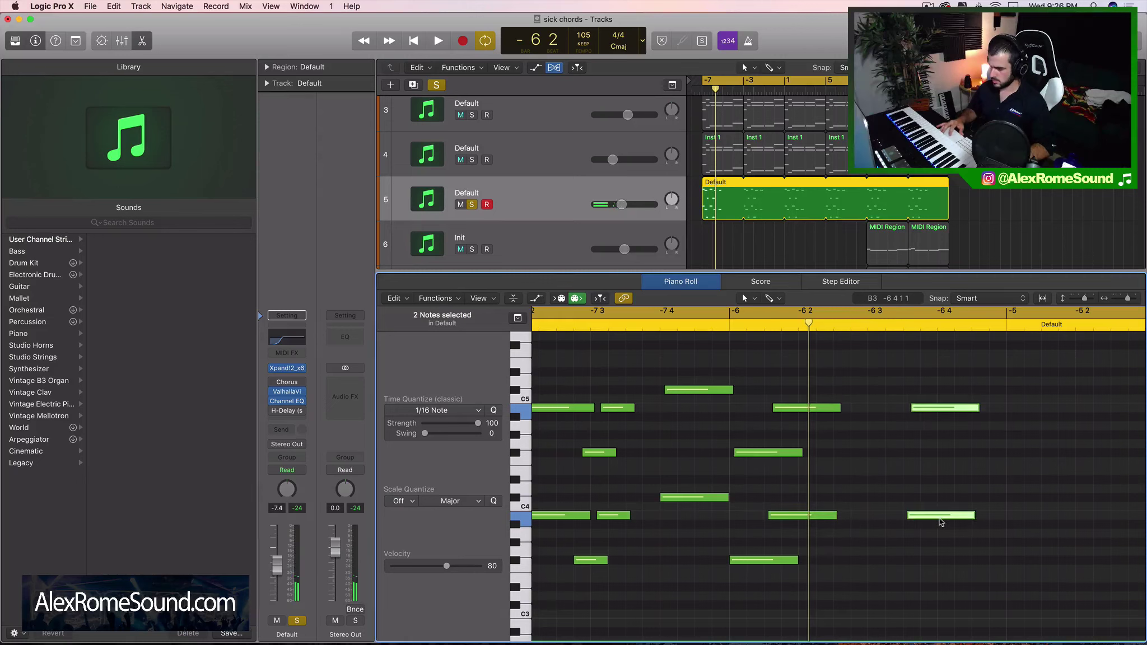
drag(938, 521, 816, 548)
key(space)
key(space)
key(space)
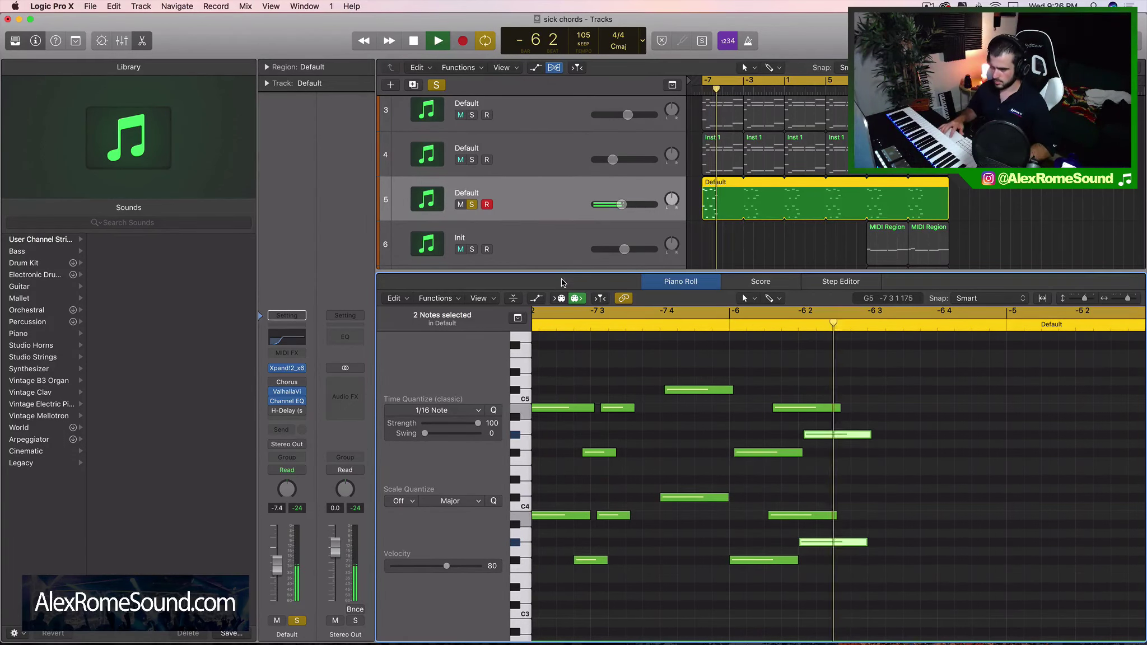
key(space)
scroll(735, 176, down, 3)
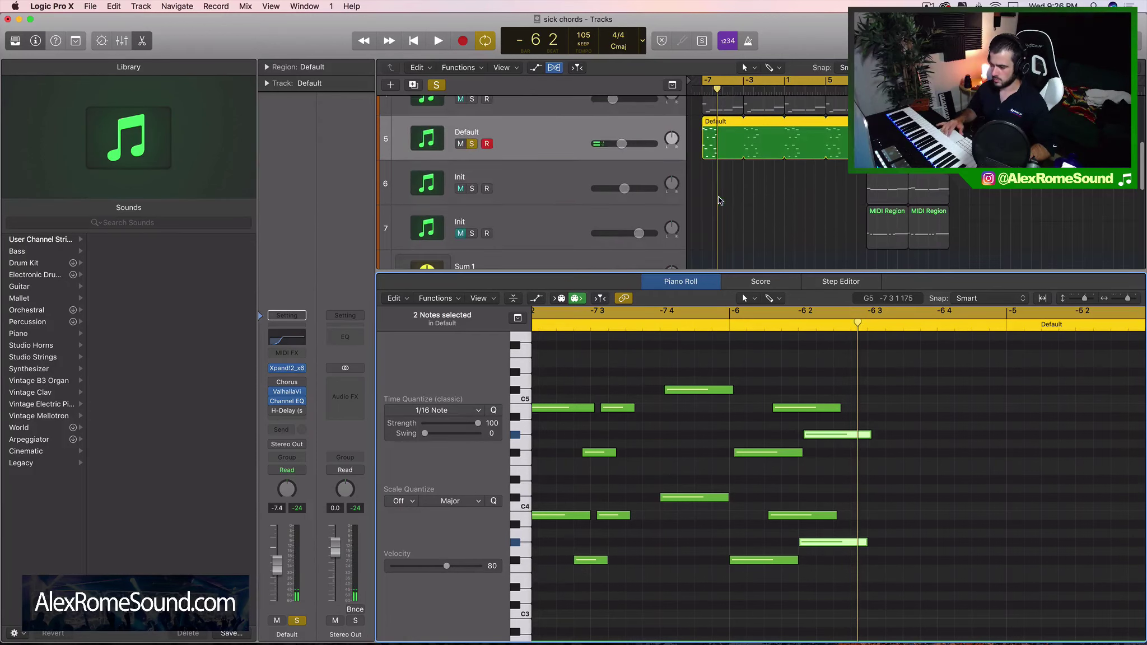
scroll(725, 459, down, 5)
key(super+Left)
key(super+Left)
key(super+Left)
click(634, 558)
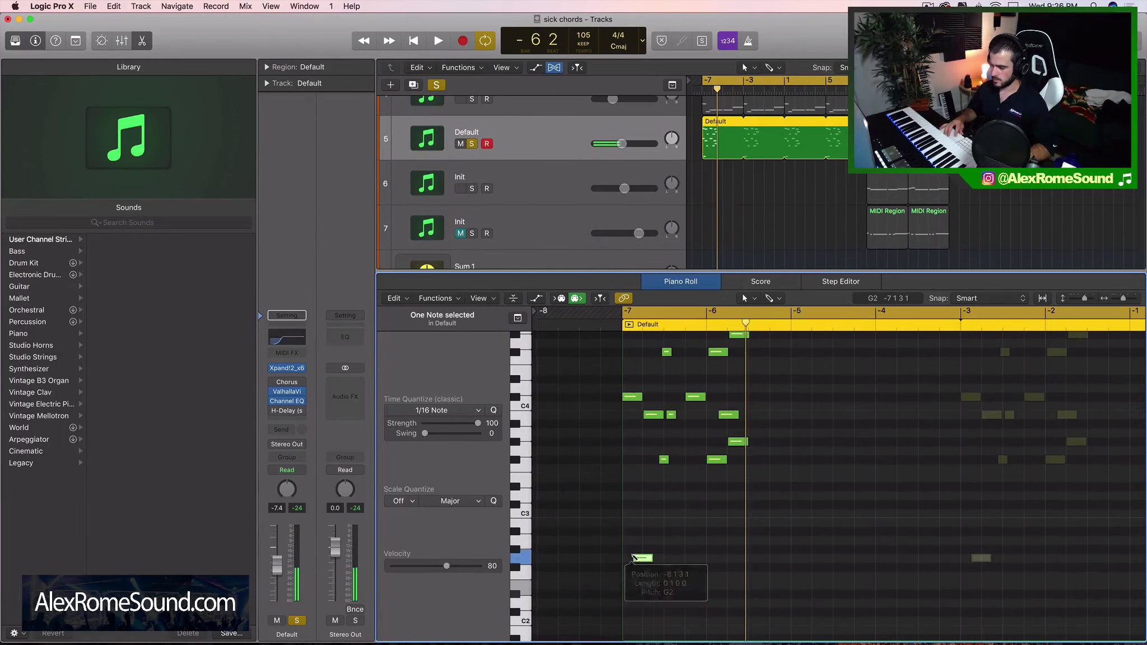
drag(637, 560, 628, 529)
key(Delete)
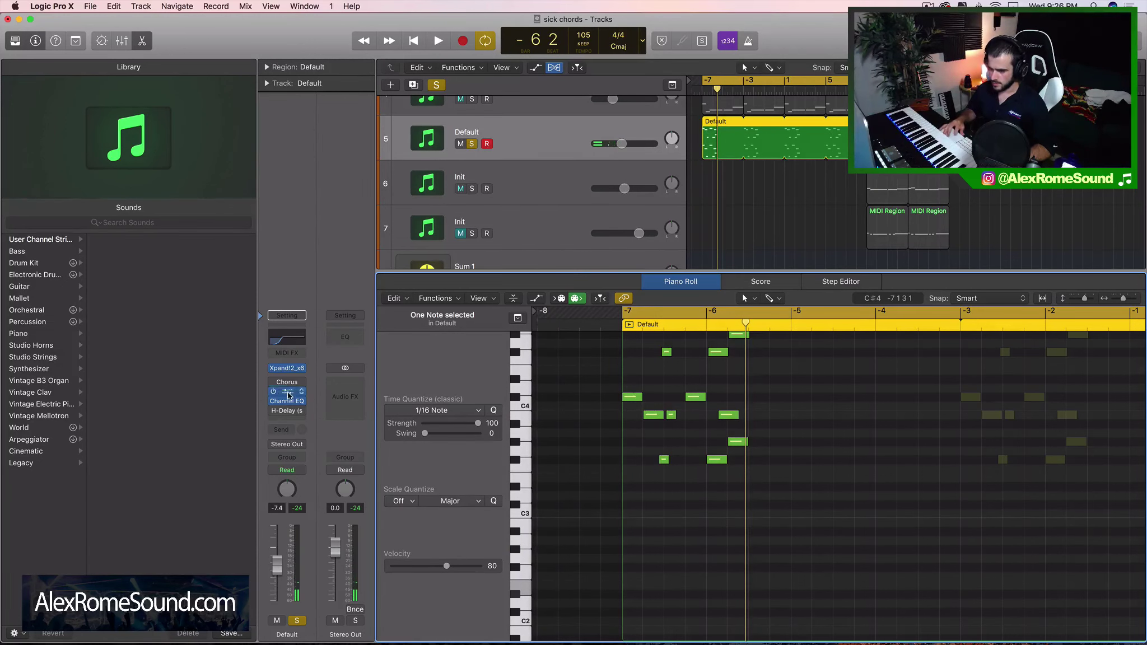
Open Xpand!2 on track 5 and load Woodpecker Bells from the 018 Bells category into part A
click(288, 369)
click(119, 166)
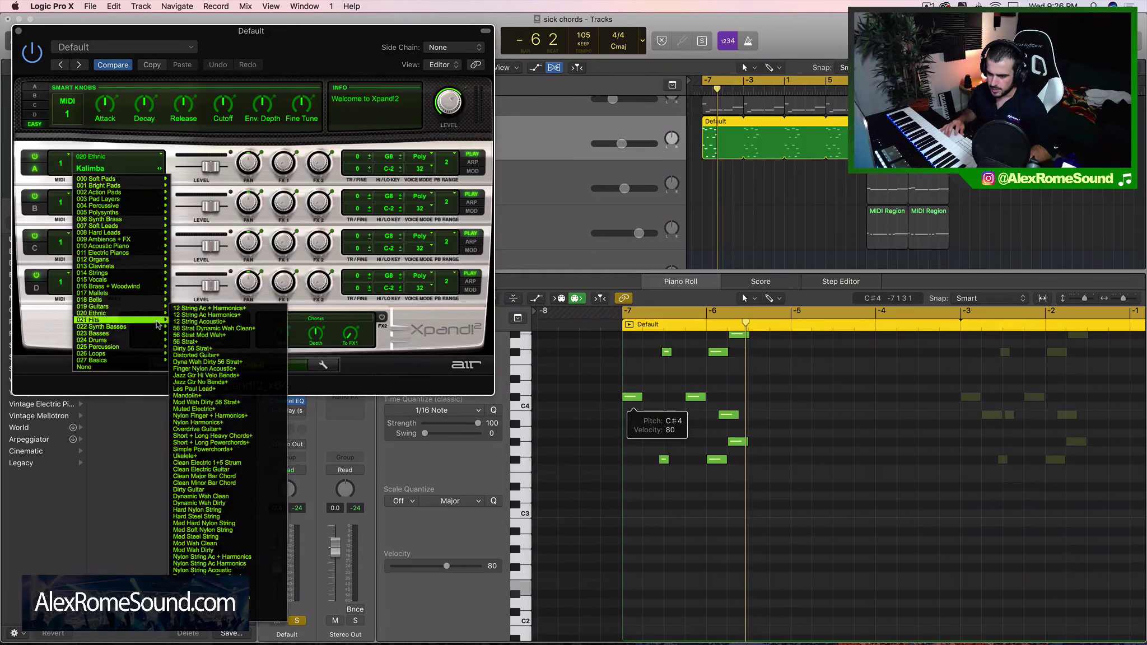
mouse_move(151, 312)
click(214, 395)
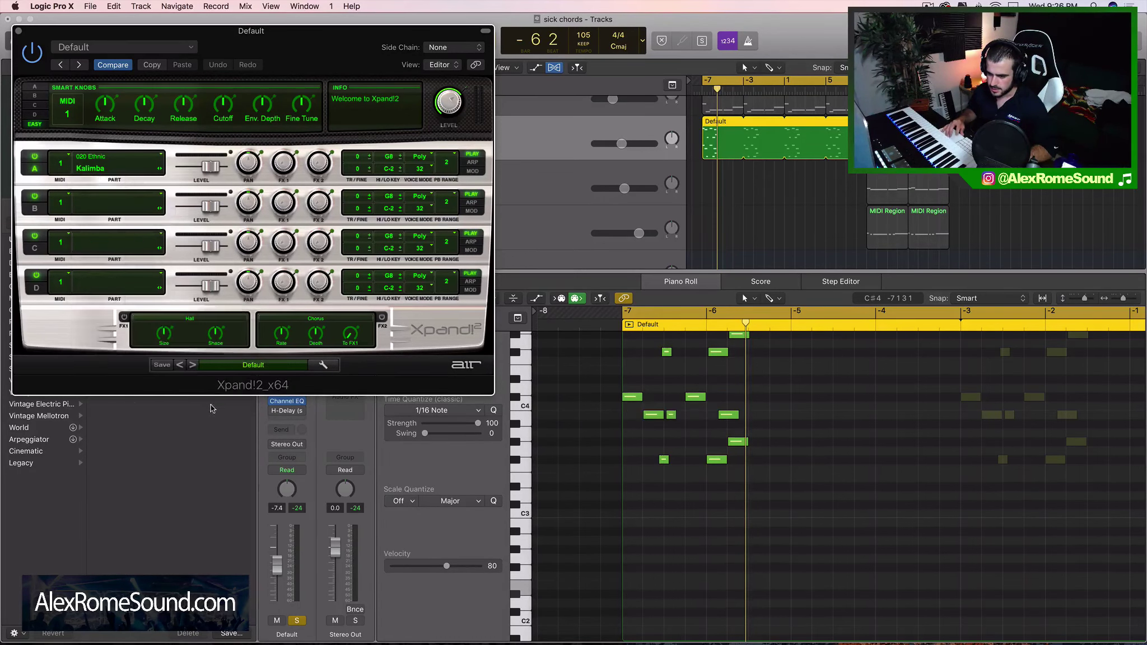
click(147, 162)
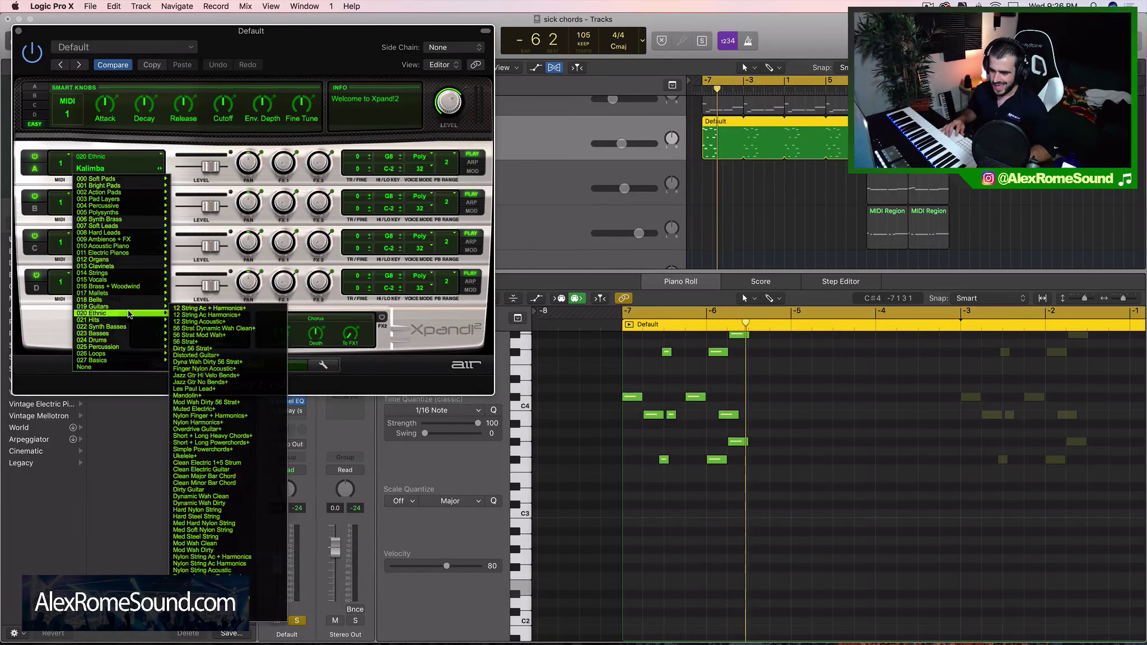
mouse_move(133, 304)
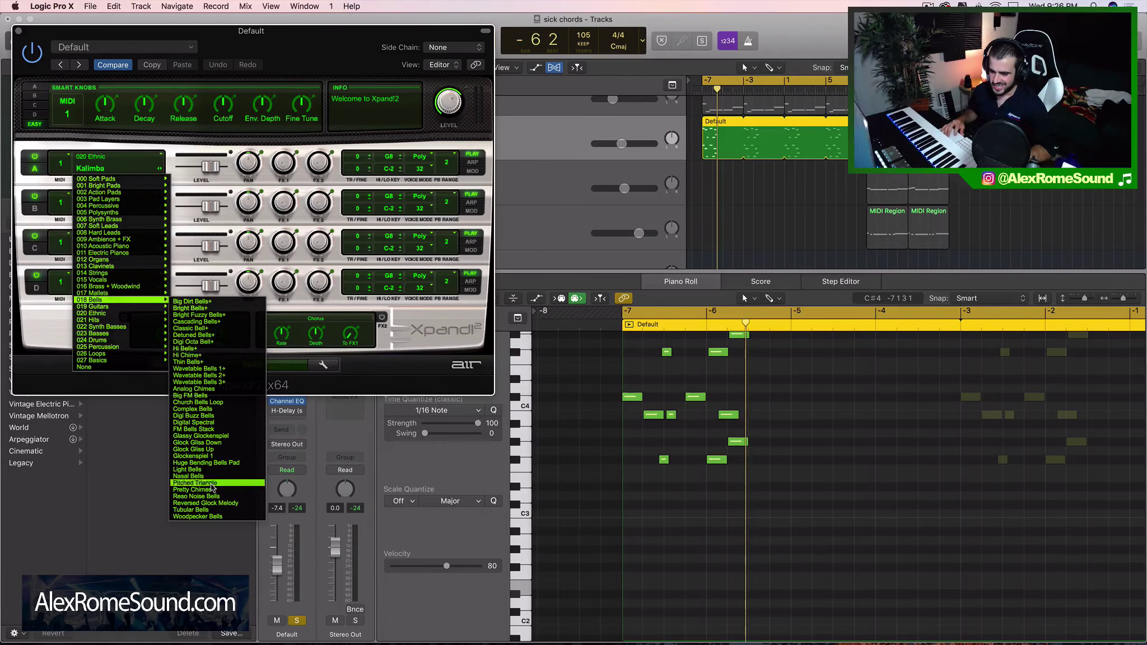
click(204, 517)
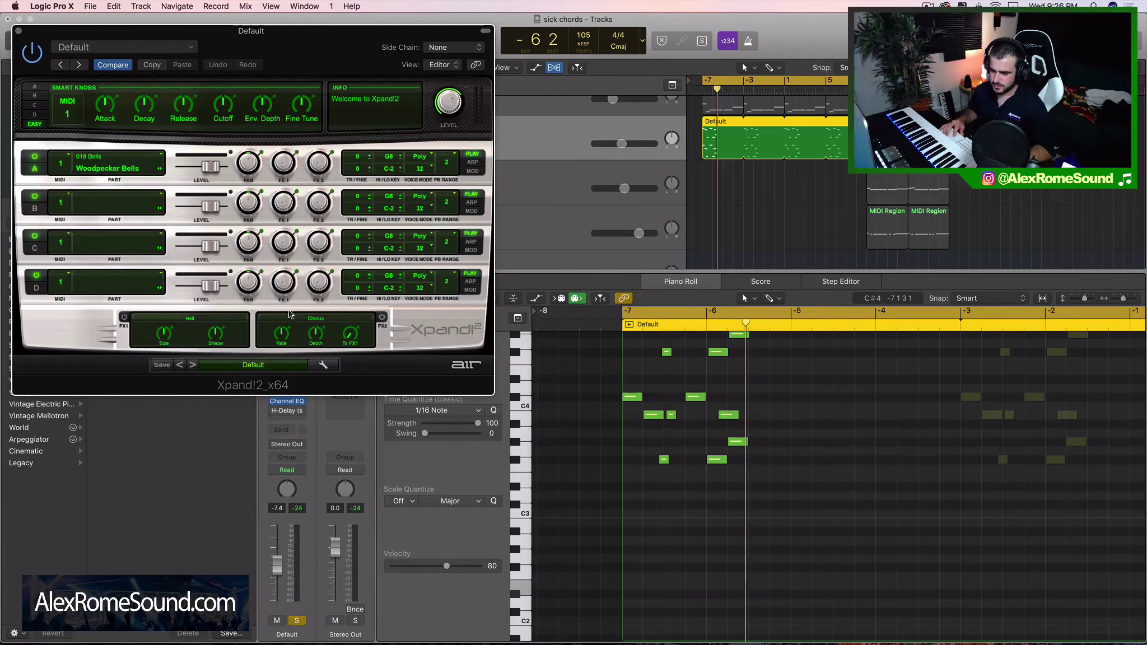
Audition the preceding bell sounds for part A until Pretty Chimes is loaded, and close Xpand!2
click(159, 169)
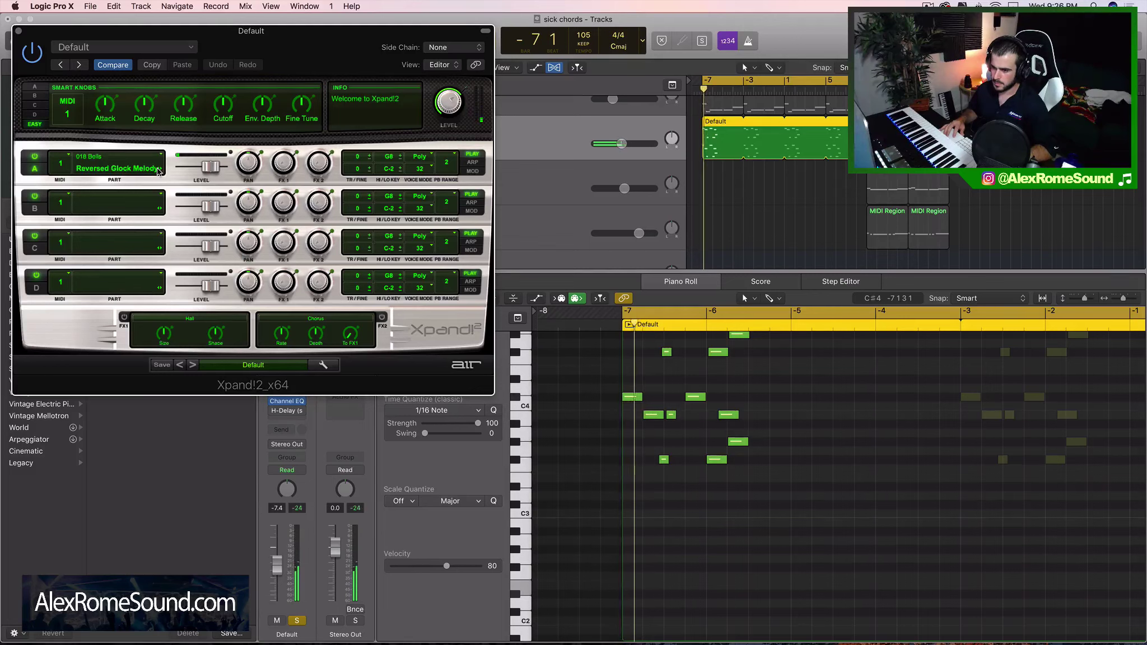
click(159, 169)
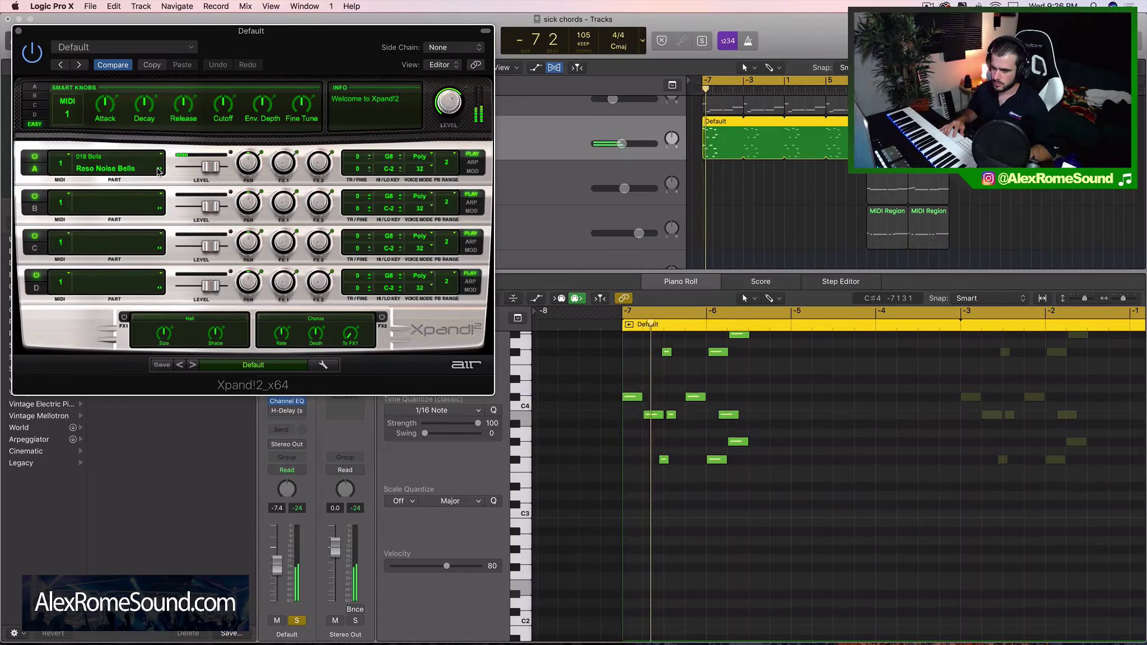
click(158, 170)
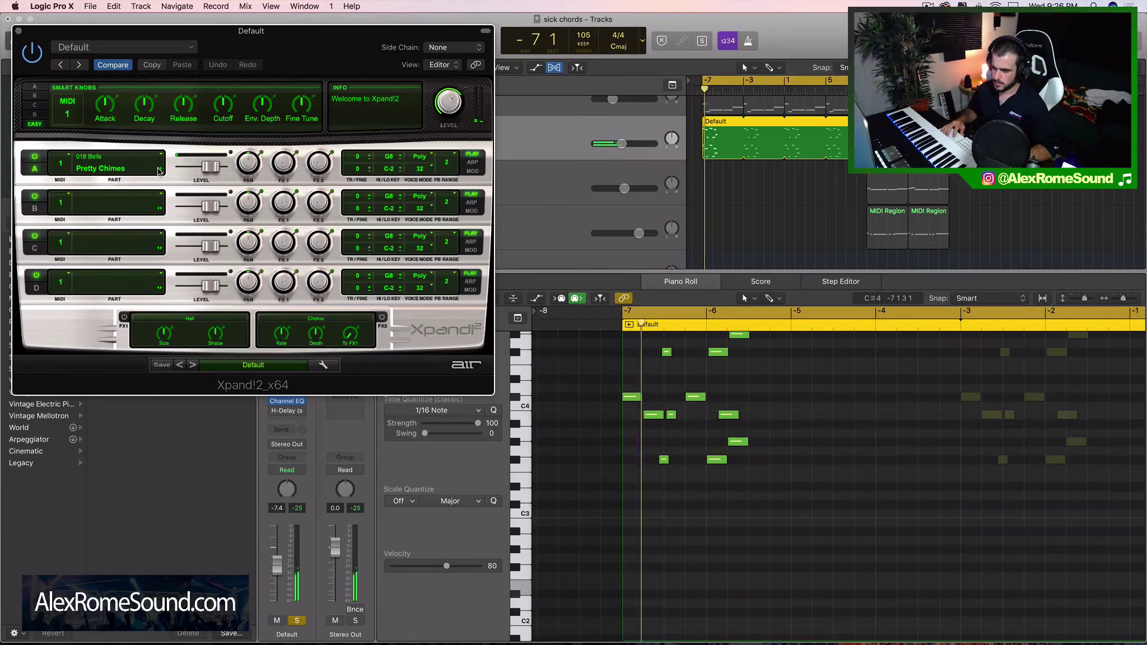
click(17, 32)
Turn off solo on track 5 and play the melody together with the other tracks
click(470, 145)
key(space)
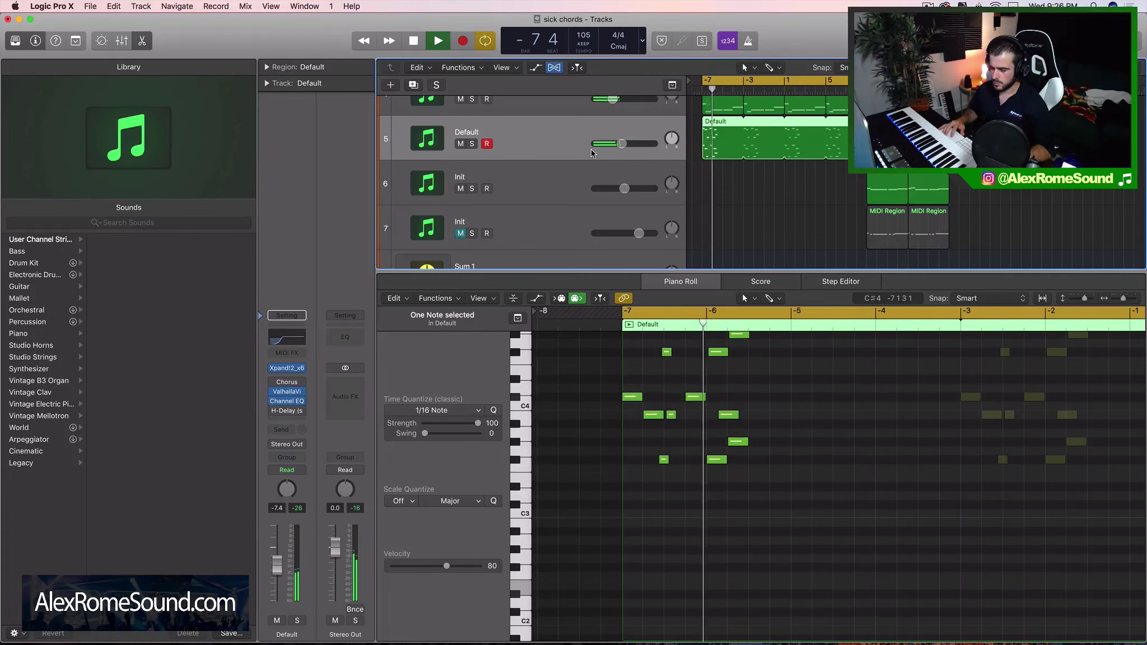
key(space)
Duplicate the G#3 and G#4 pair on beat 2 of bar -6 and place the copies on beat 3
scroll(747, 406, up, 5)
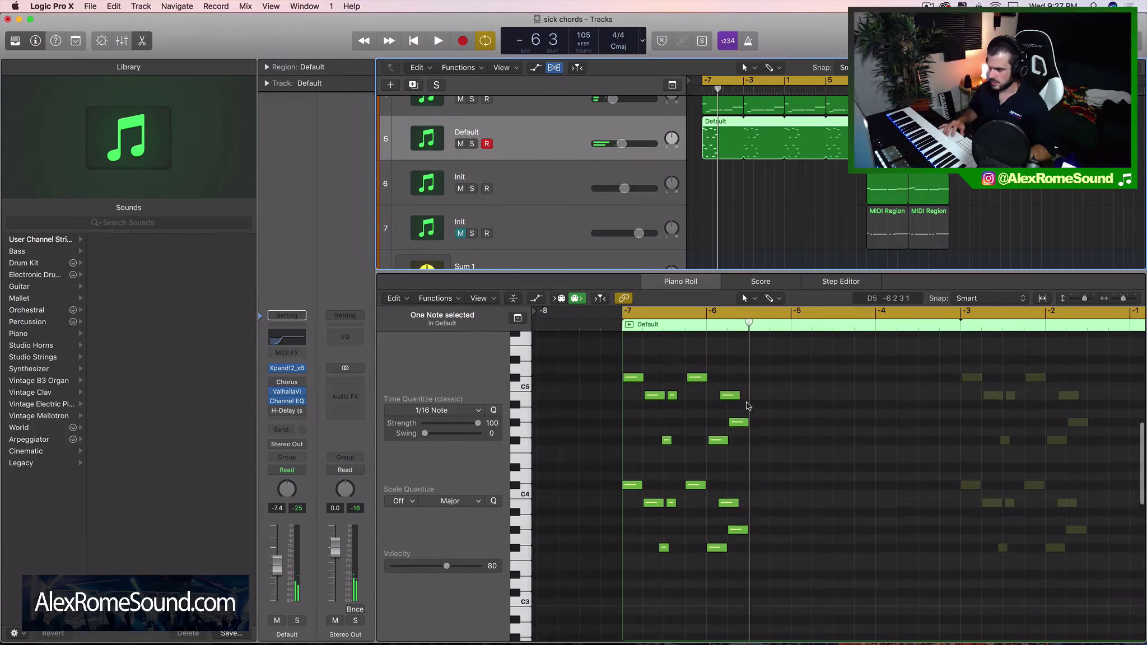
scroll(756, 460, up, 4)
drag(729, 578, 754, 426)
drag(741, 548, 743, 416)
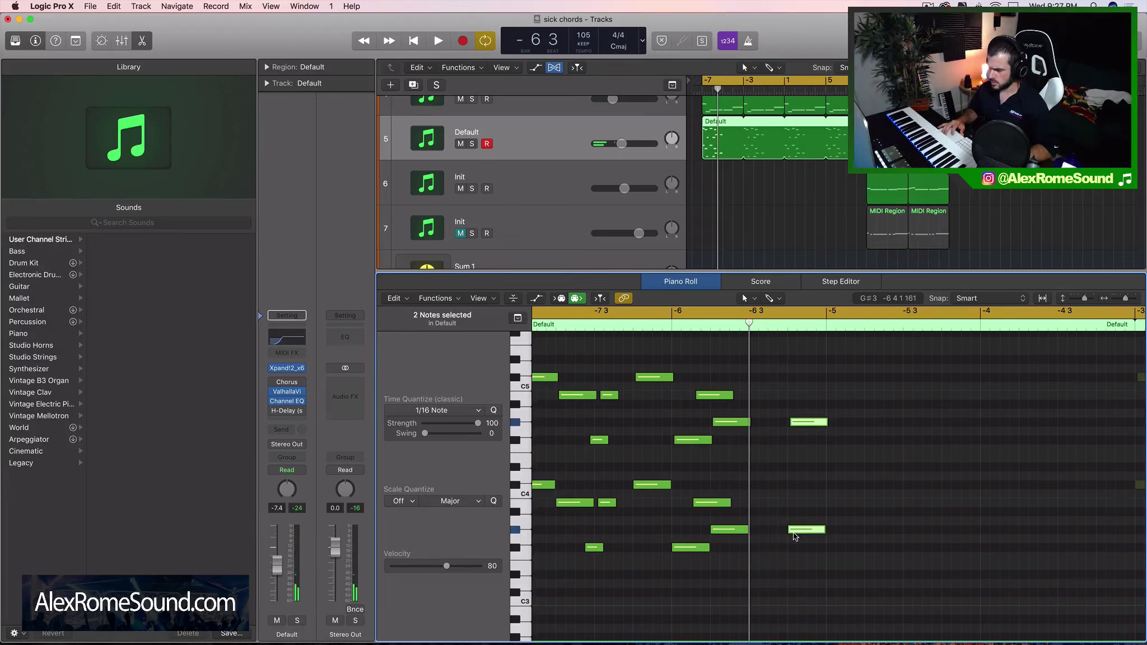
drag(795, 535, 757, 535)
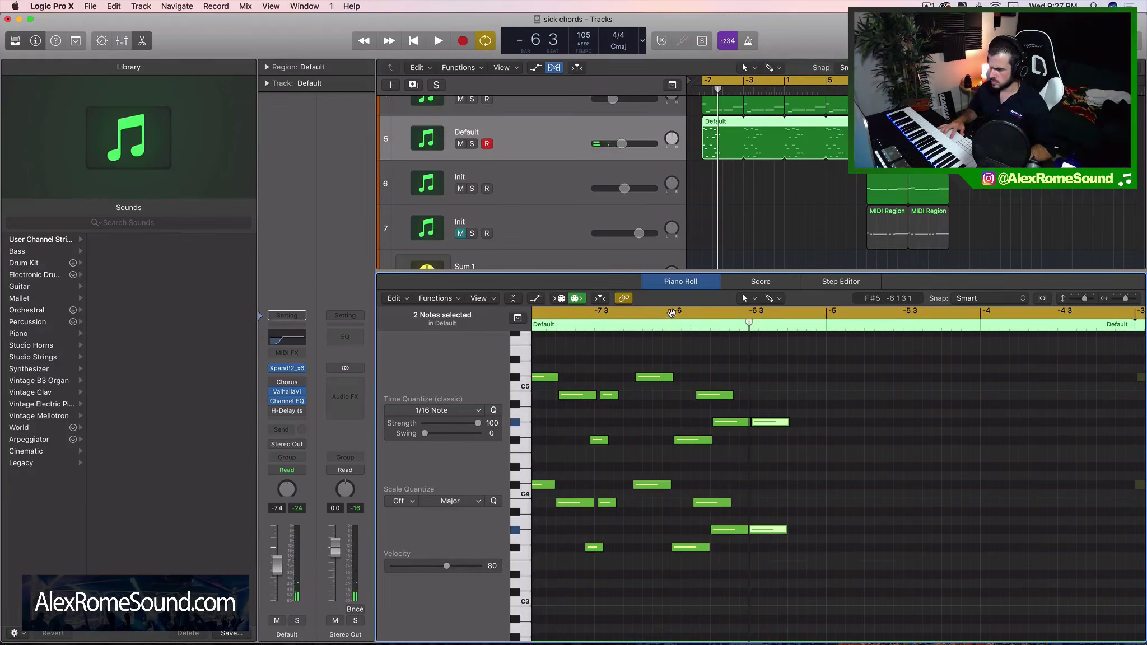
Set the cycle range to bars -6 to -4, add D#3 and D#4 copies on beat 4 of bar -6, and play
drag(671, 313, 980, 312)
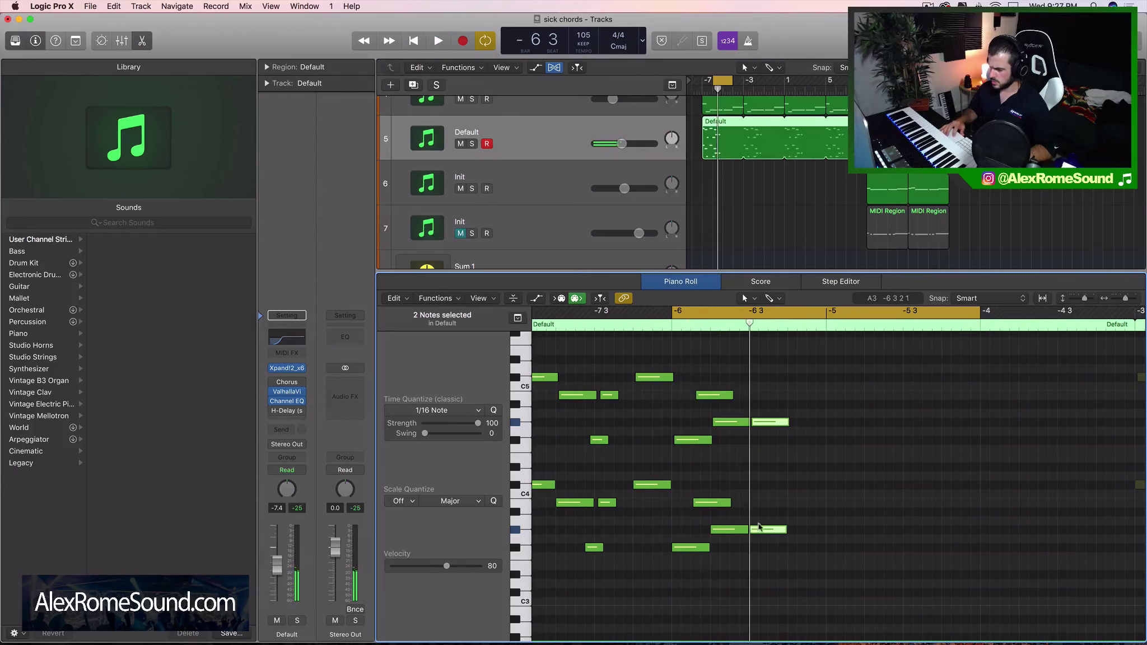
drag(842, 532, 809, 566)
key(space)
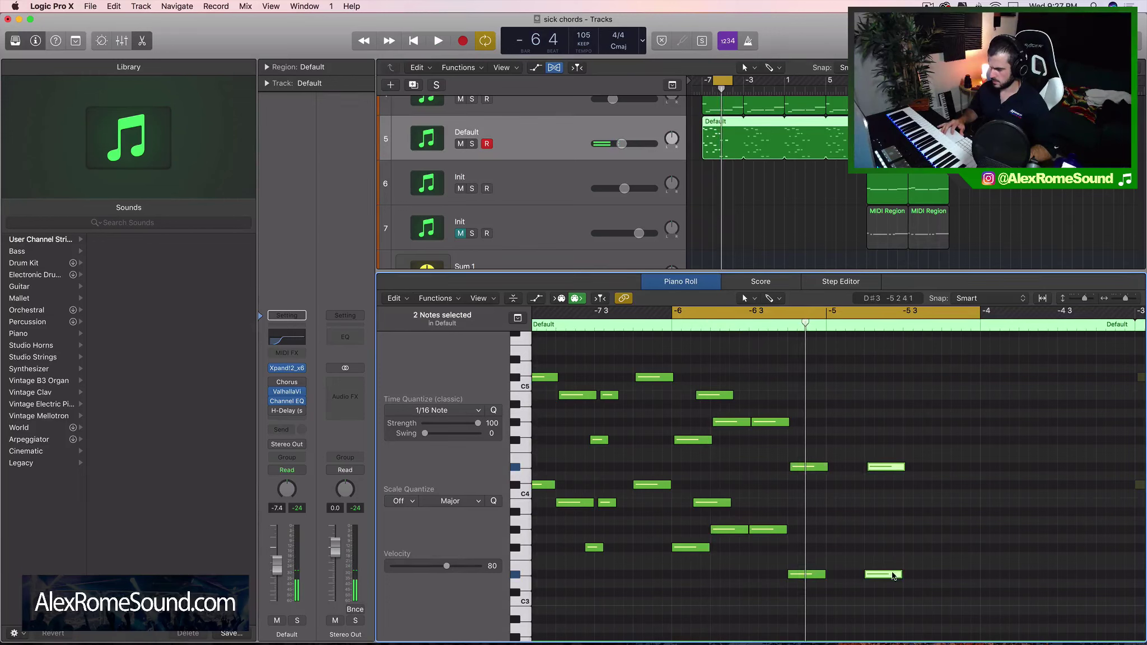
Add F#3 and F#4 half a beat after the D# pair and B3 and B4 on beat 1 of bar -5, playing each addition
drag(886, 580, 830, 549)
key(space)
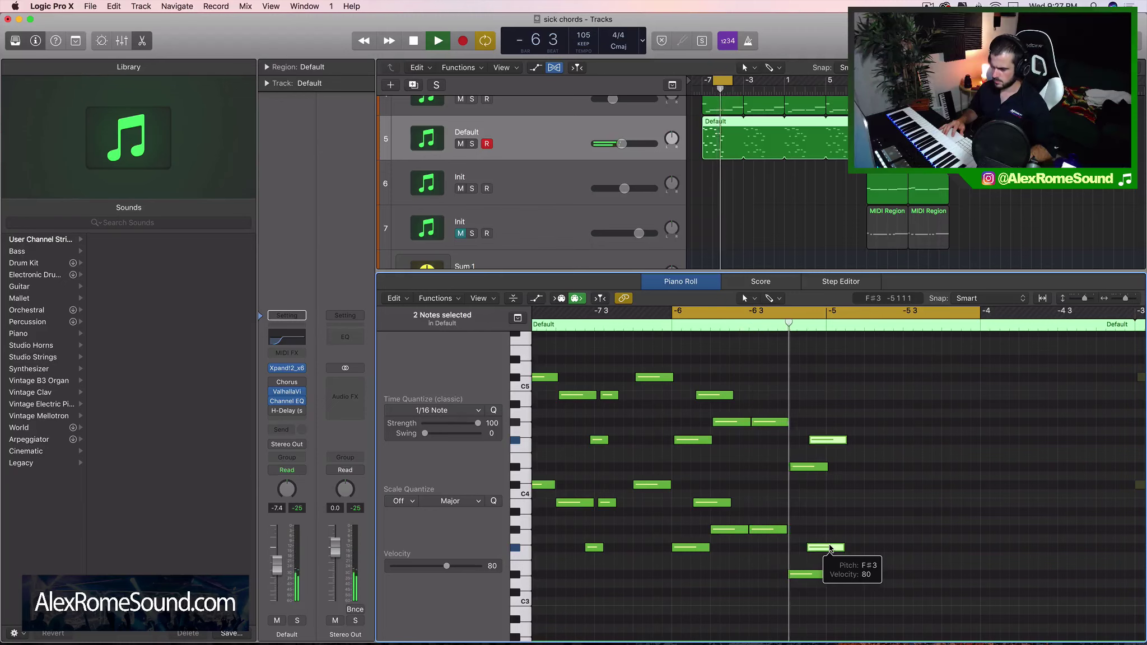
key(space)
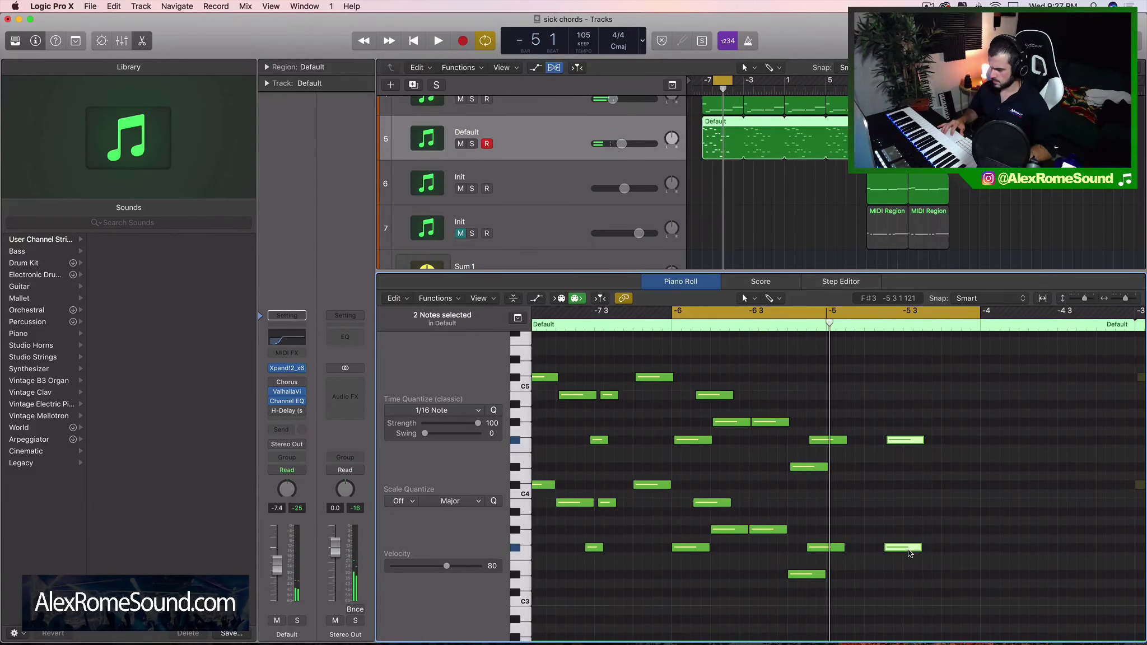
drag(910, 553, 851, 507)
key(space)
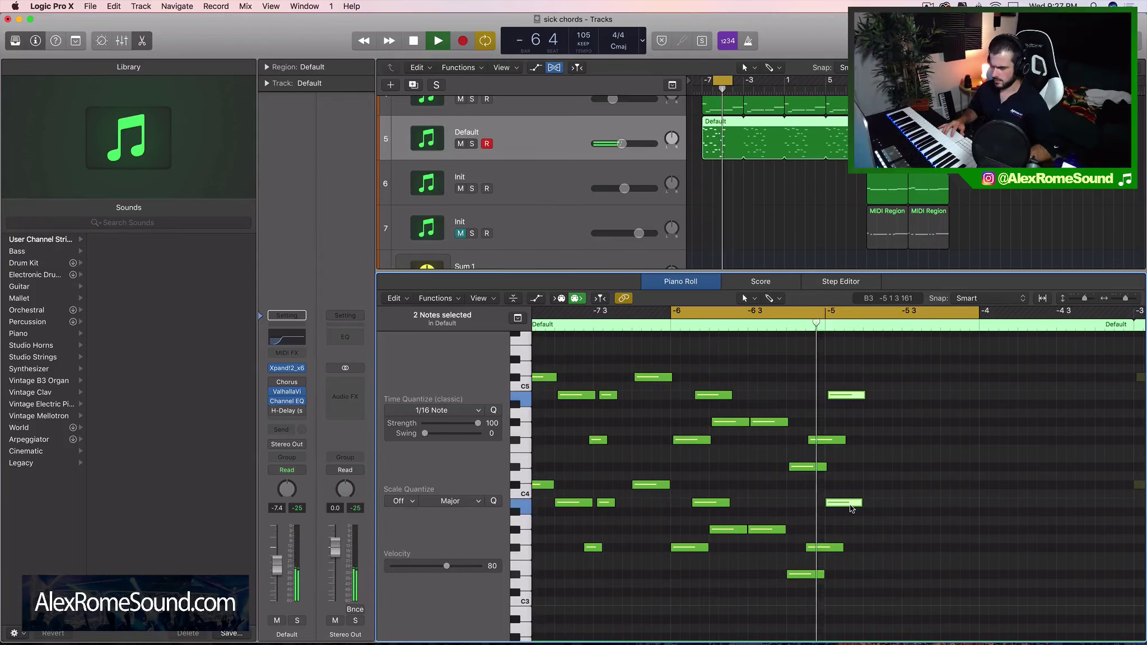
key(space)
Shift the last F#3 and F#4 notes to about a quarter beat before bar -5, and play the result
drag(824, 554, 830, 554)
drag(824, 441, 835, 441)
drag(817, 550, 820, 550)
drag(835, 442, 833, 443)
key(space)
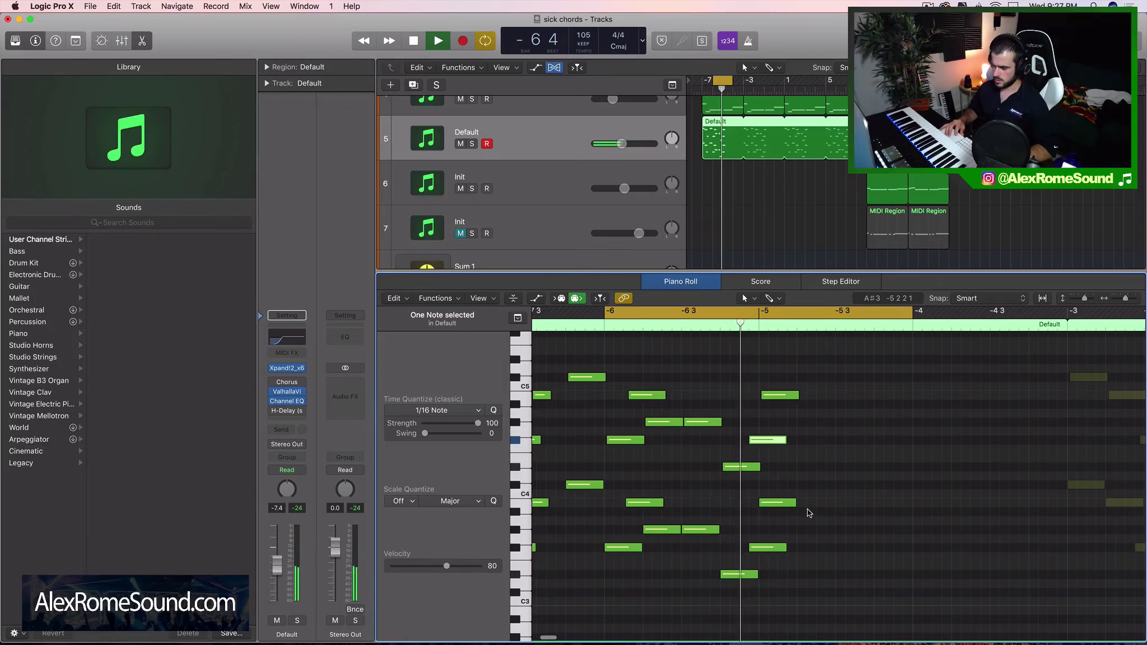
key(space)
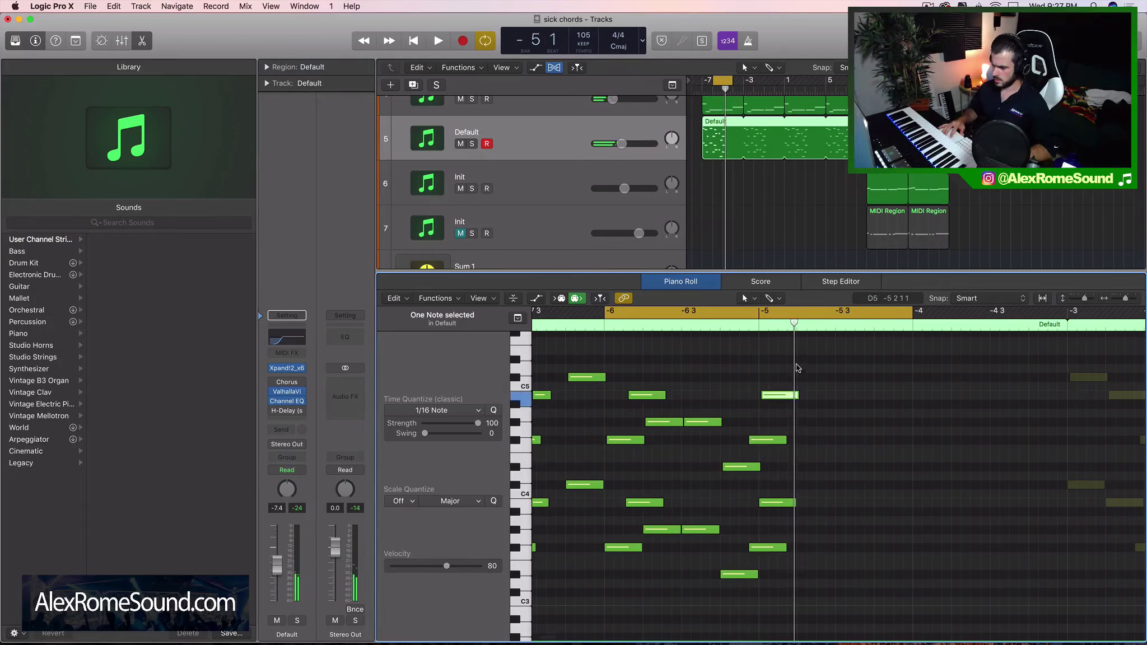
Lower the B3 and B4 pair on beat 1 of bar -5 to G#3 and G#4, and play it
drag(811, 527, 761, 448)
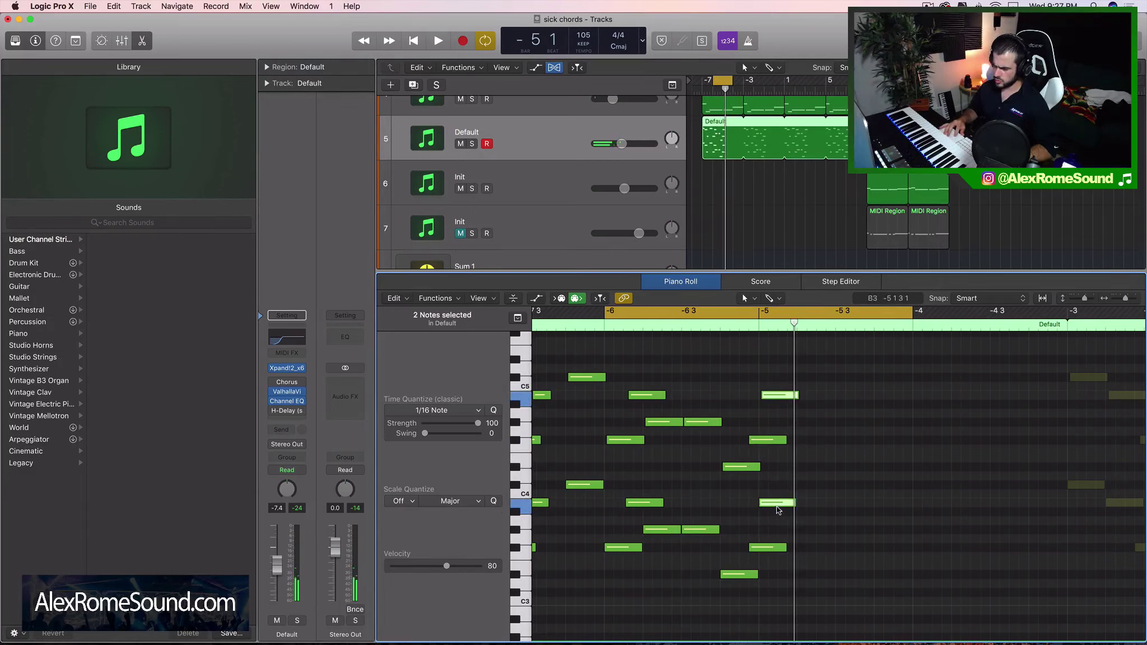
drag(808, 514, 792, 390)
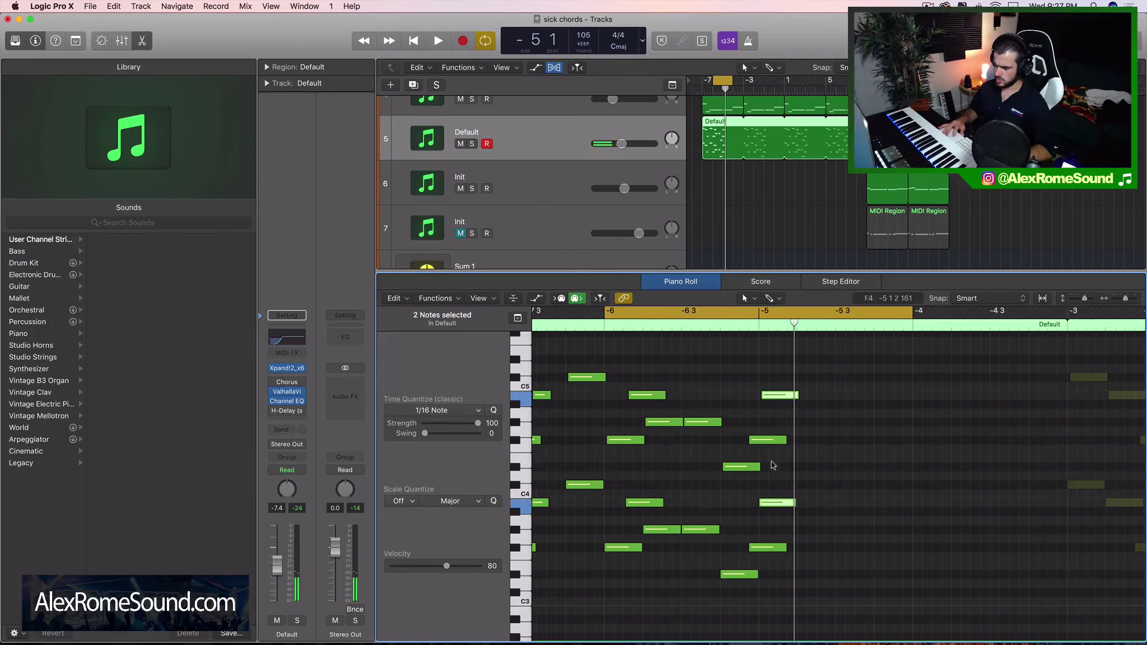
drag(769, 507, 770, 532)
key(space)
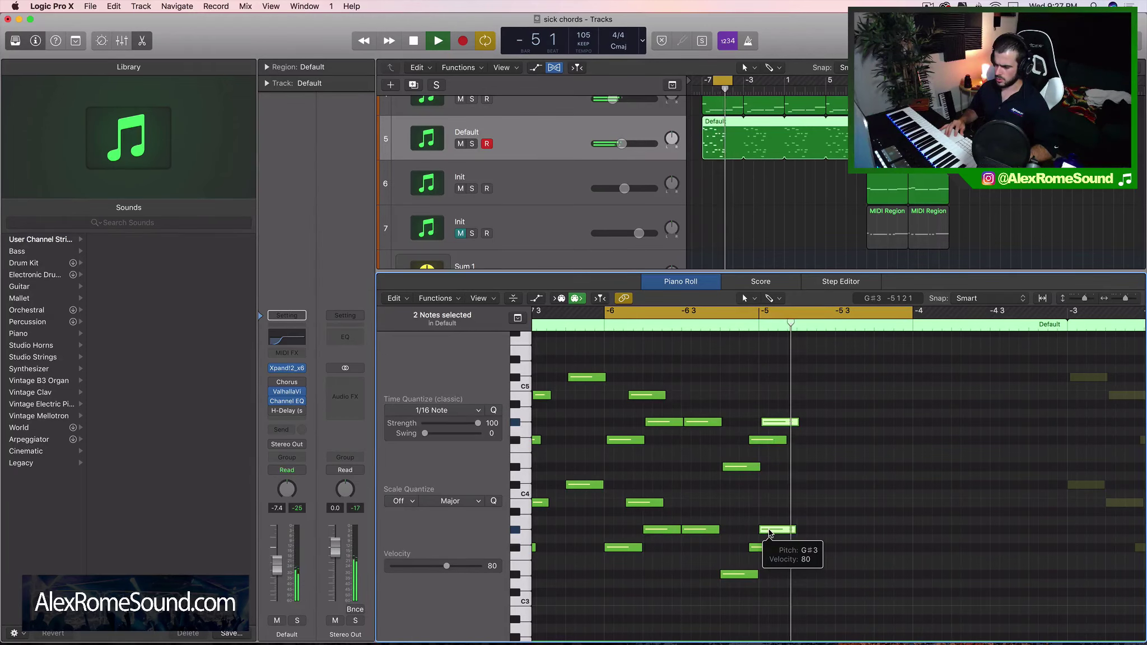
key(space)
Duplicate the G#3 and G#4 pair, place the copies on beat 2 of bar -5 as B3 and B4, and play
drag(845, 530, 807, 503)
key(space)
scroll(807, 503, down, 5)
scroll(659, 462, up, 5)
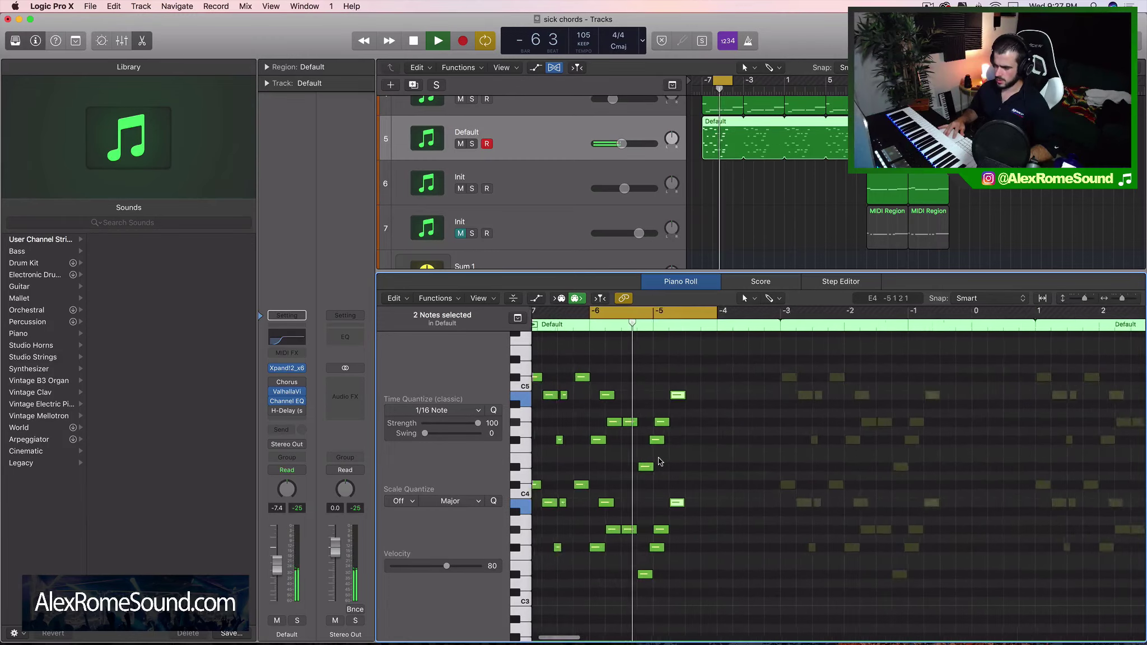
Set the cycle range from the start of bar -7 to just past bar -4 and play the melody from the beginning
scroll(660, 463, left, 4)
drag(614, 317, 885, 317)
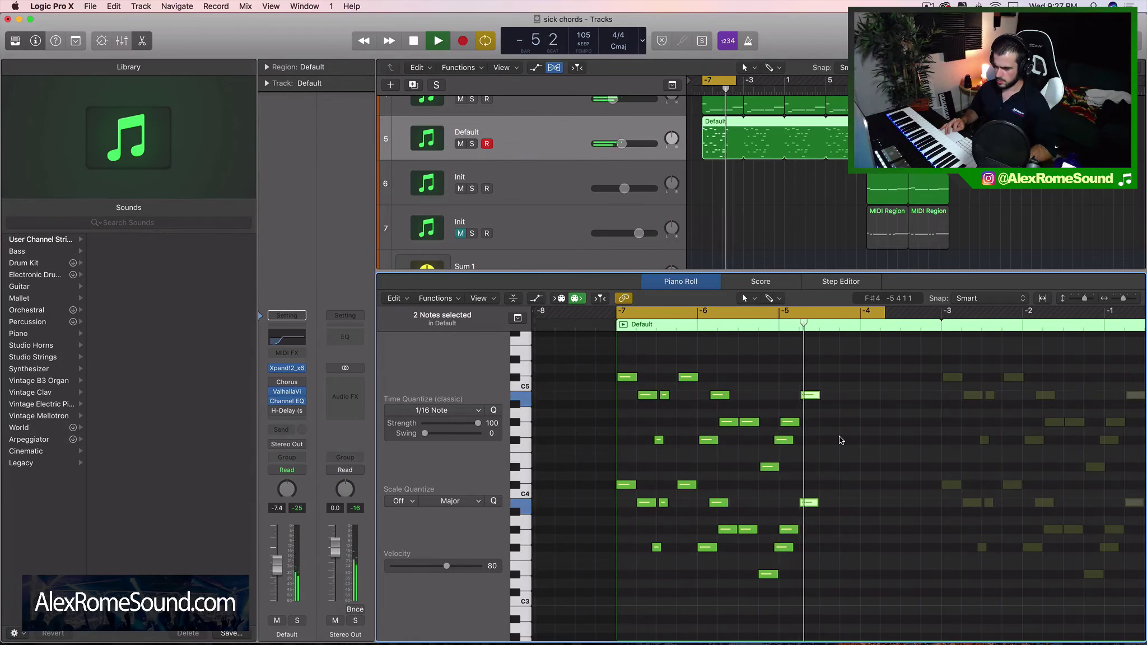
key(space)
key(space)
scroll(823, 502, up, 1)
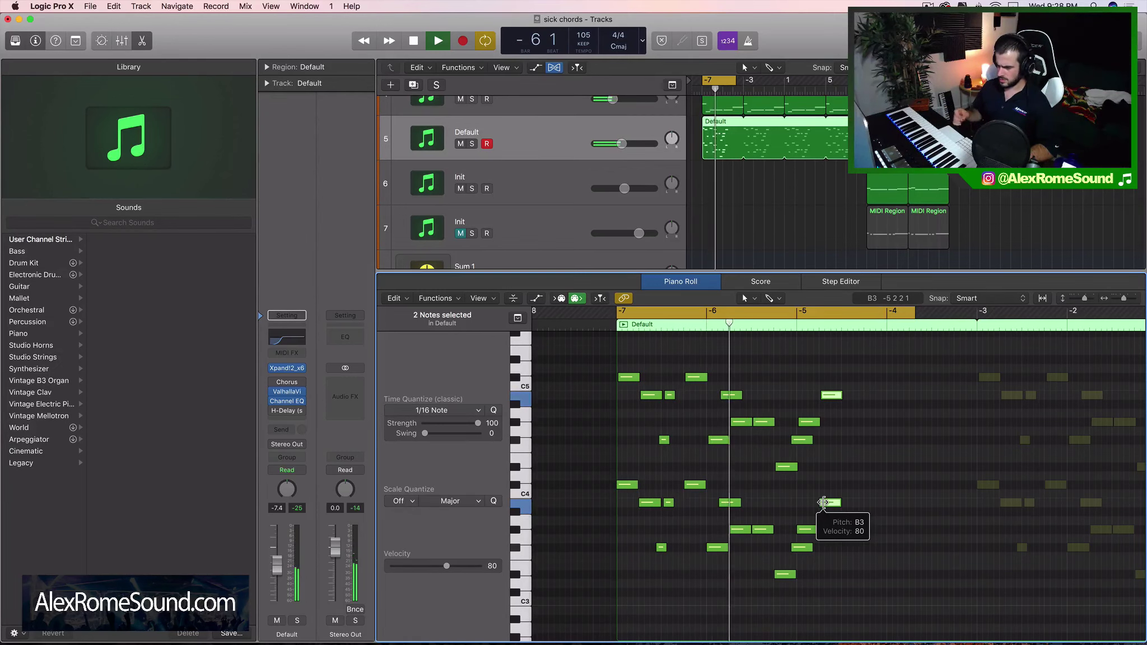
Stop playback and delete the F#, G# and B note pairs that follow the D# pair around bar -5
key(space)
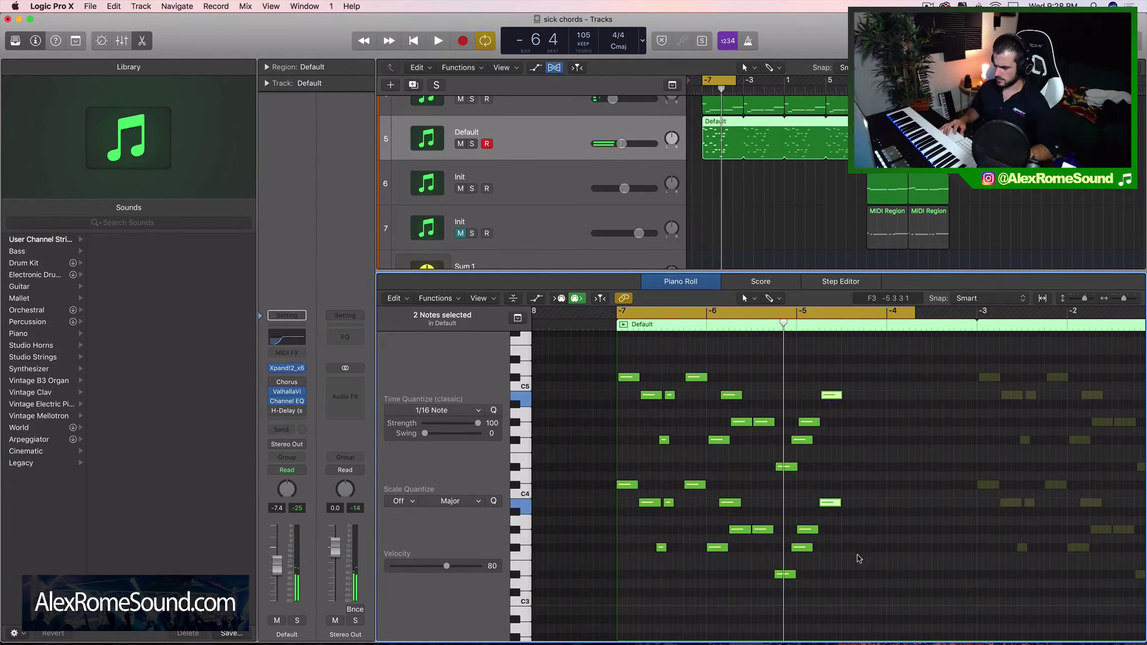
drag(858, 559, 808, 353)
key(Delete)
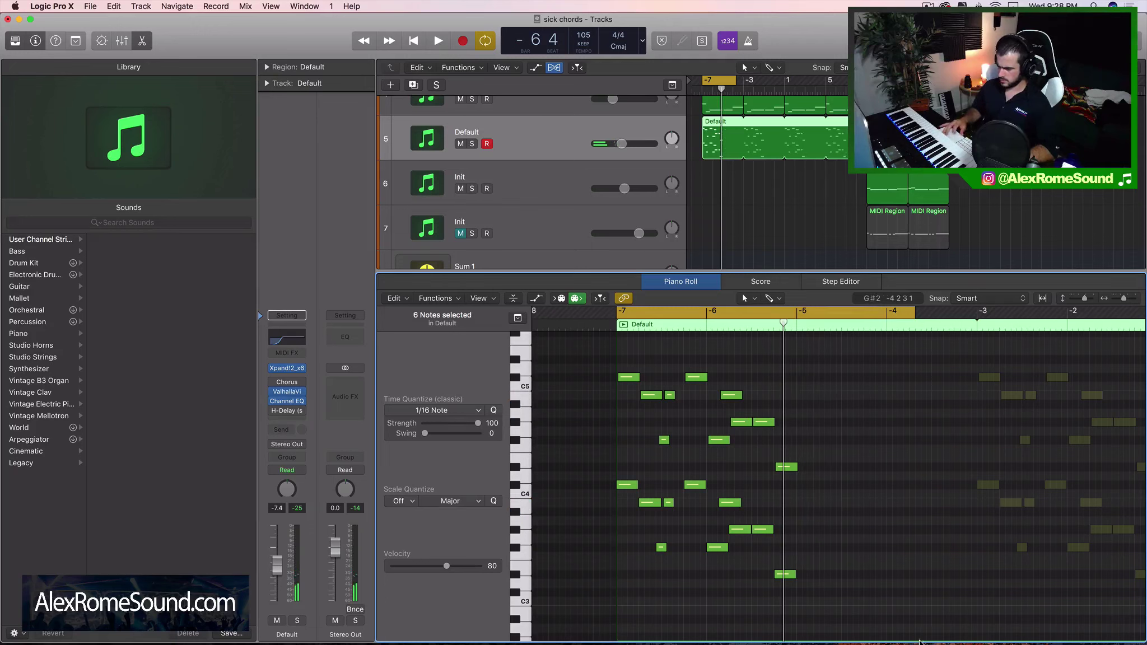
Repeat all melody notes of bars -7 and -6 starting at bar -5, and play with the cycle range set to bars -5 to -2
drag(781, 529, 602, 361)
key(super+r)
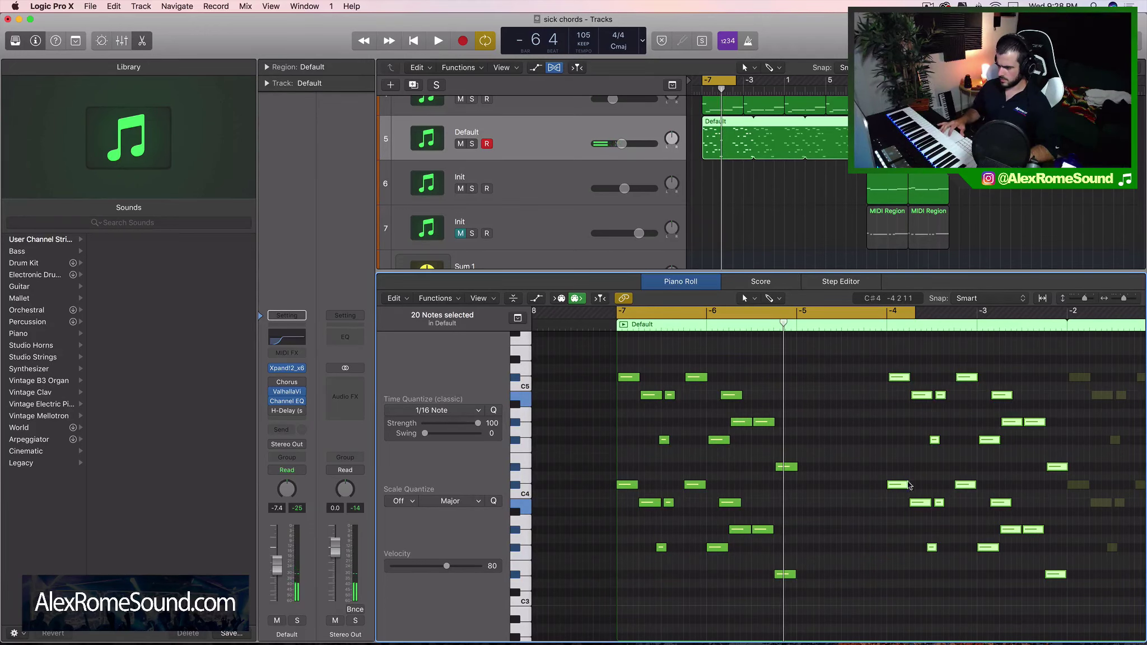
drag(907, 485, 817, 485)
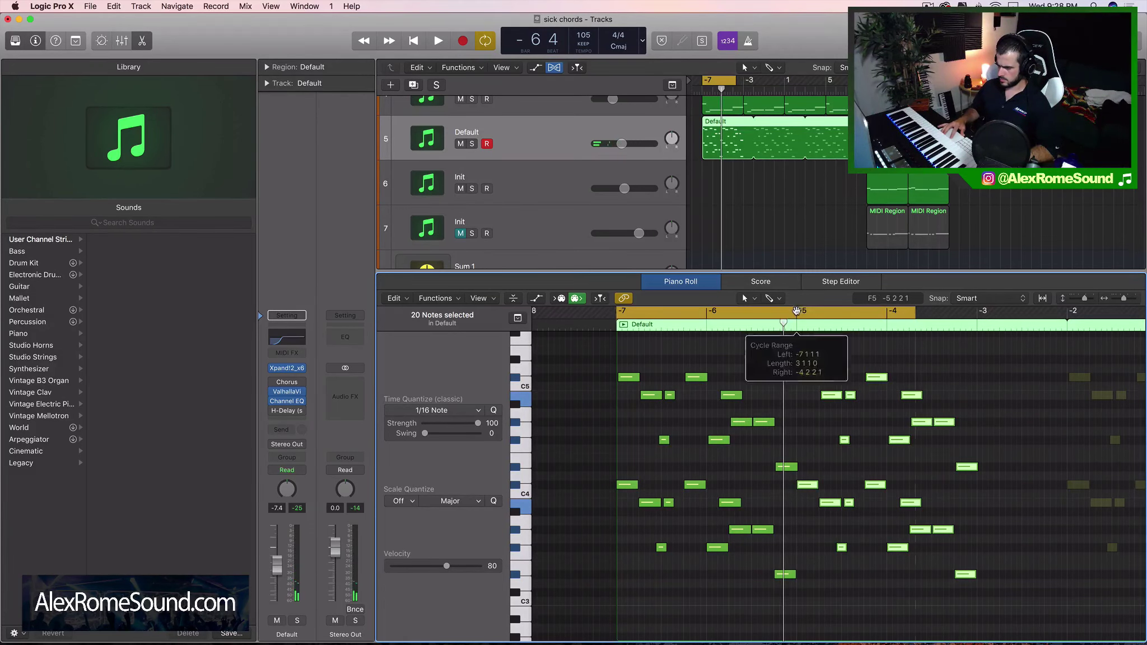
drag(796, 312, 972, 312)
key(space)
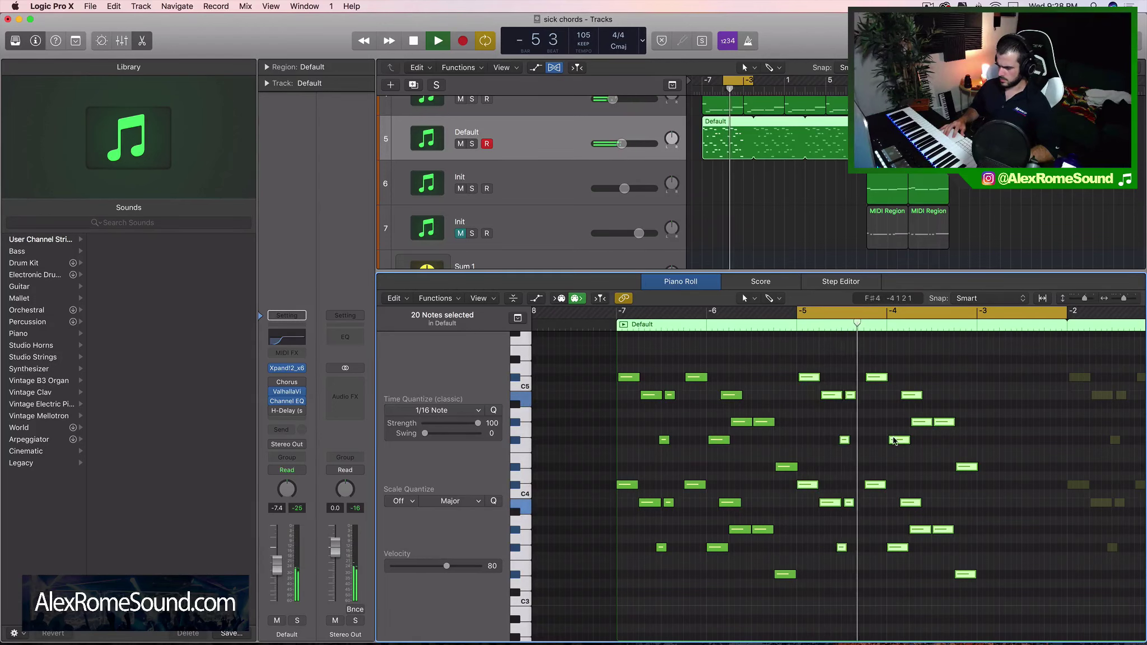
Lower the C#4 and C#5 pair on beat 4 of bar -5 to B3 and B4, and play the repeated phrase
drag(878, 497, 871, 361)
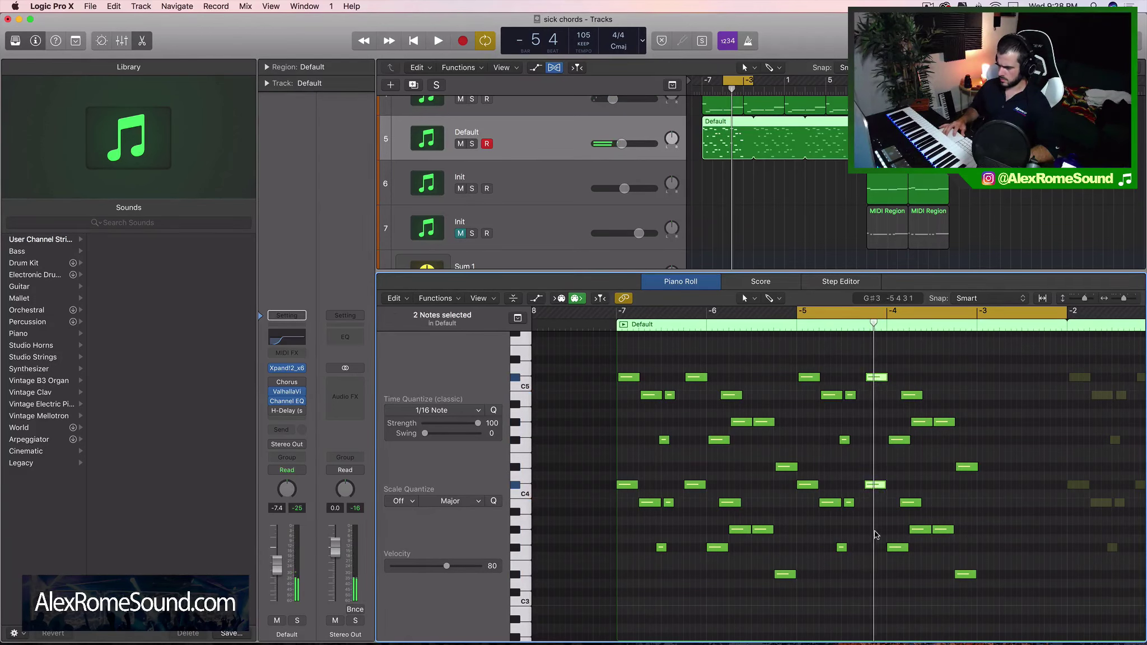
drag(871, 486, 872, 502)
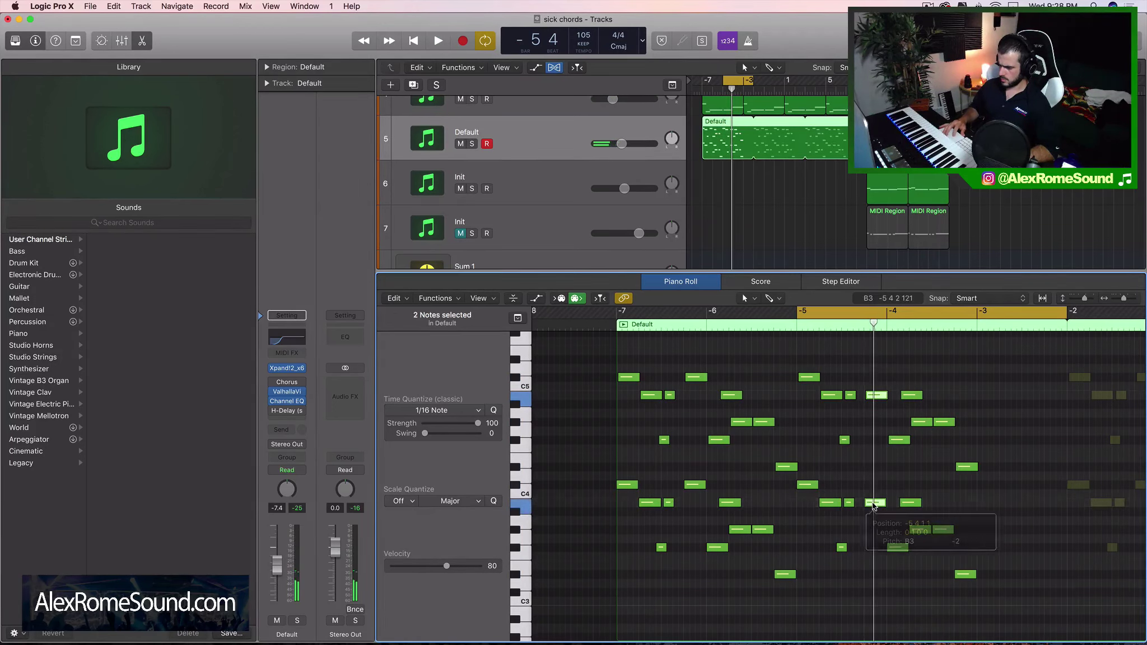
key(space)
key(space)
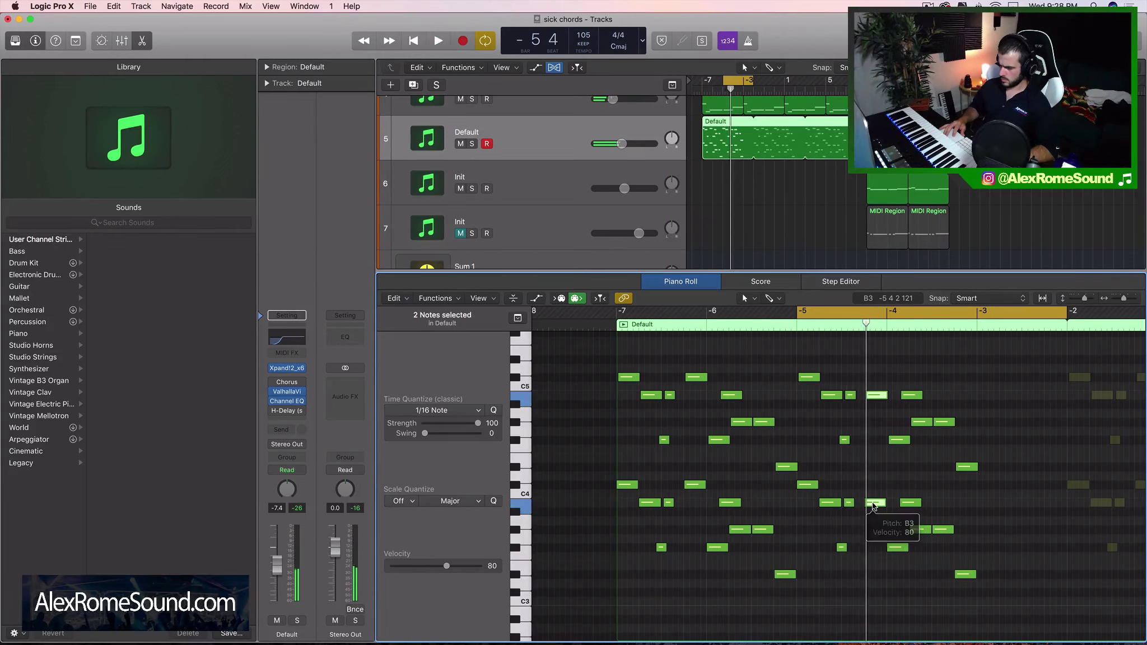
key(space)
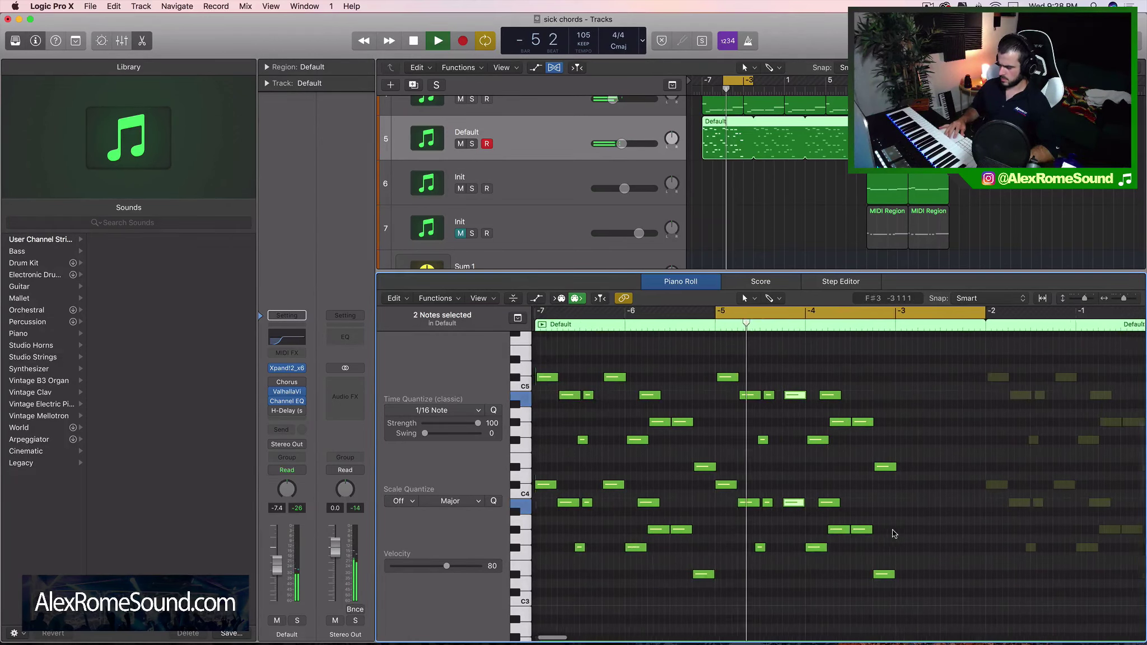
key(super+Right)
key(super+Right)
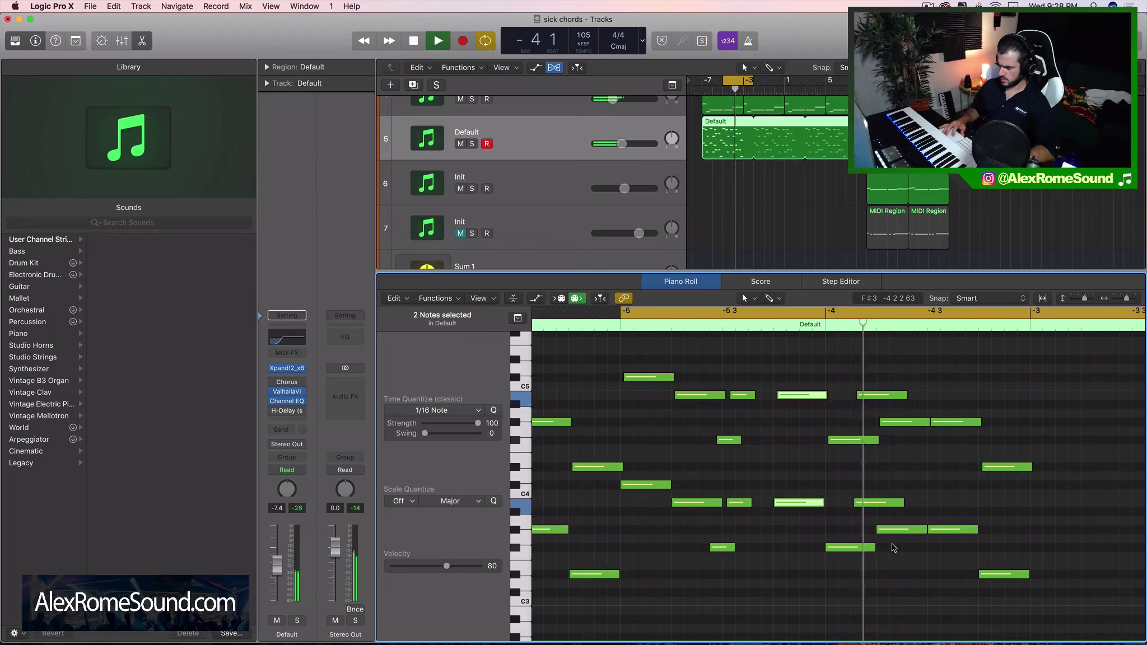
Raise the D#3 and D#4 note pair on beat 4 of bar -4 to B3 and B4, and play the phrase
key(space)
click(1001, 576)
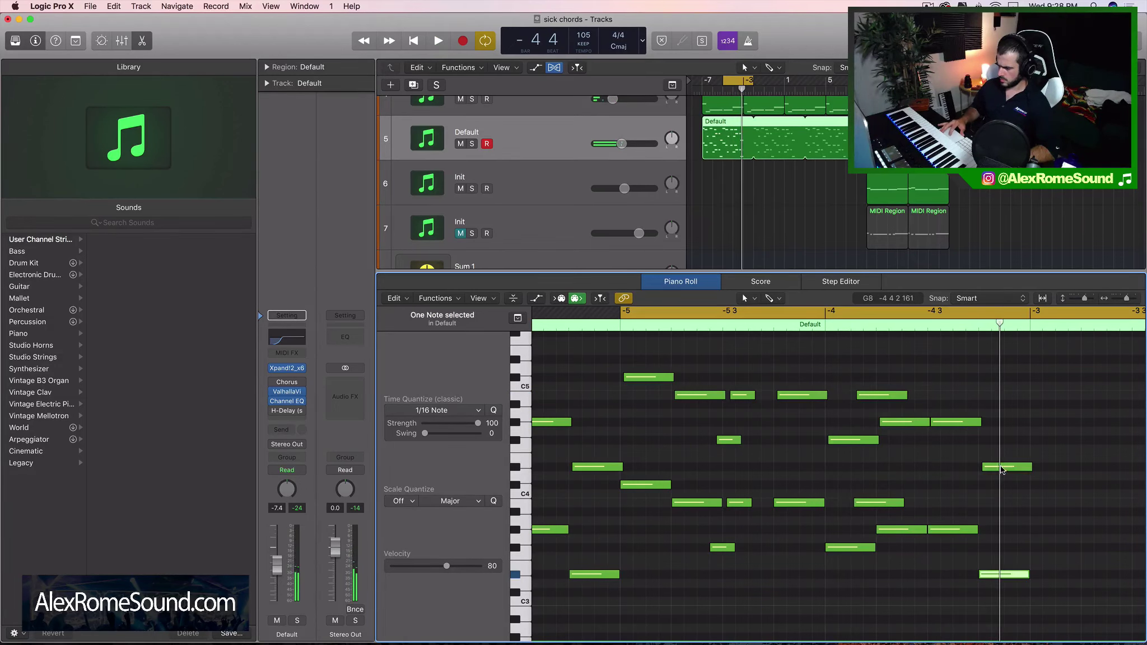
drag(1010, 579, 1007, 508)
key(space)
key(super+Left)
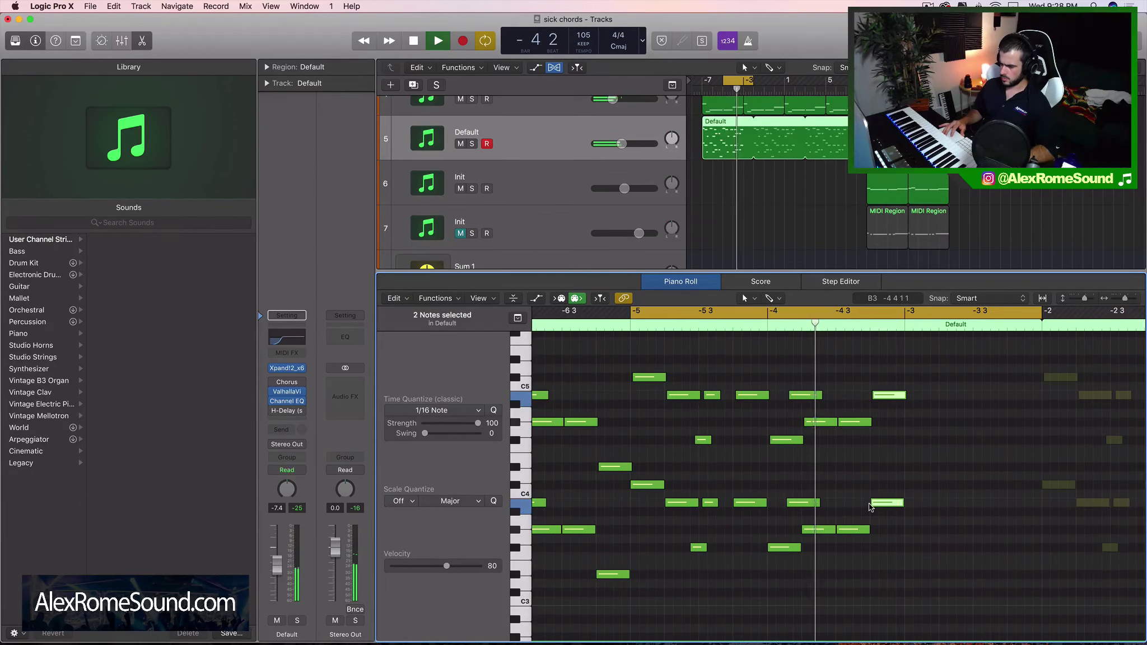
Add a copy of the B note pair just before bar -3, raised to C#4 and C#5, and play the phrase
key(space)
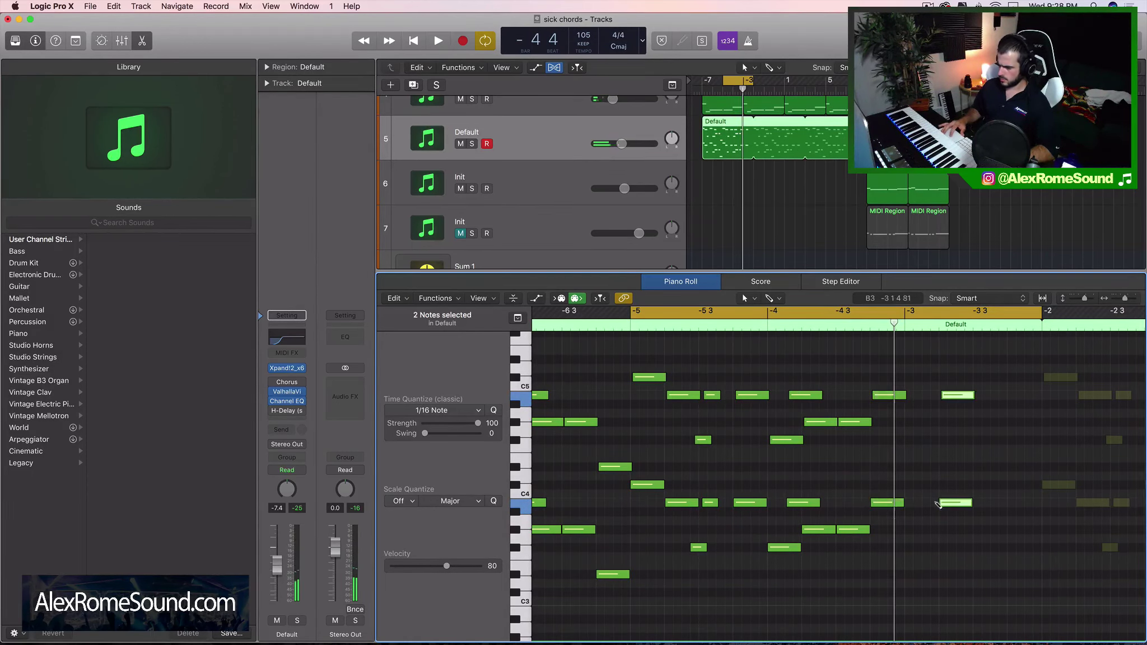
drag(952, 504, 903, 487)
key(space)
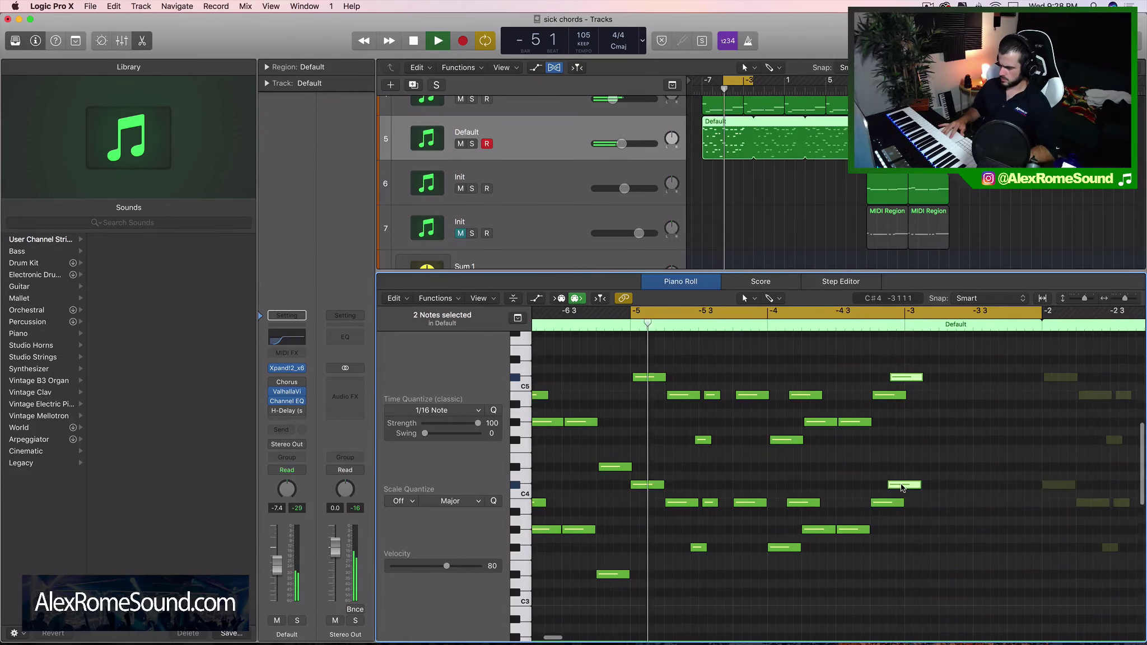
key(super+Left)
scroll(902, 487, left, 5)
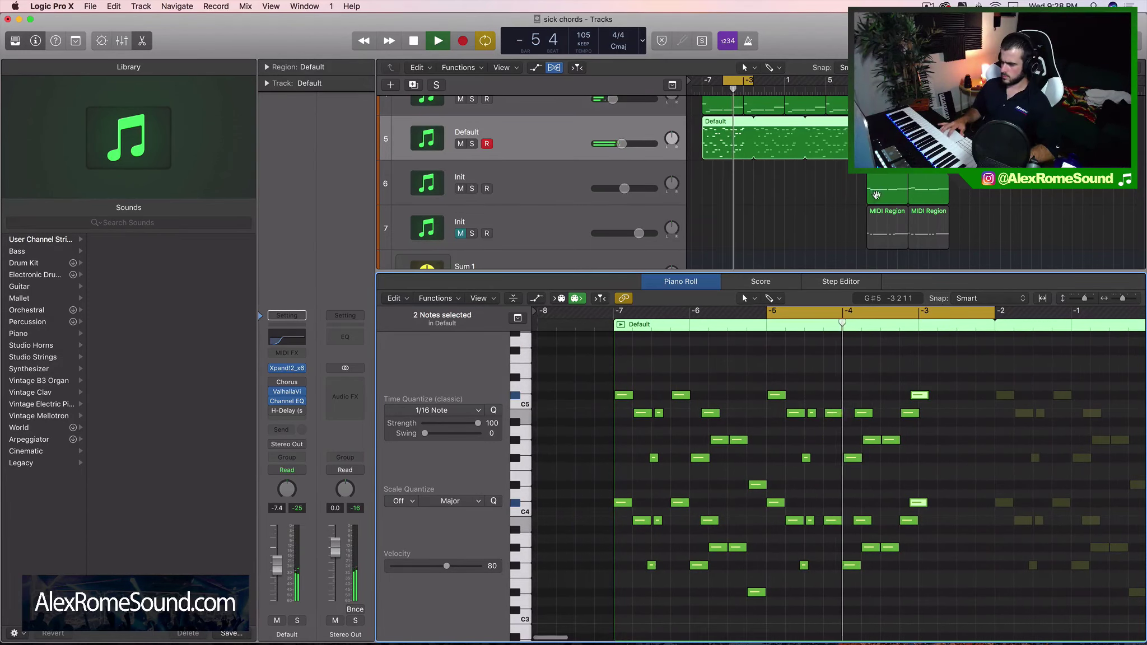
Shorten the looped melody region on track 5 to four bars, and set the cycle range from bar -7 to bar 1
click(751, 154)
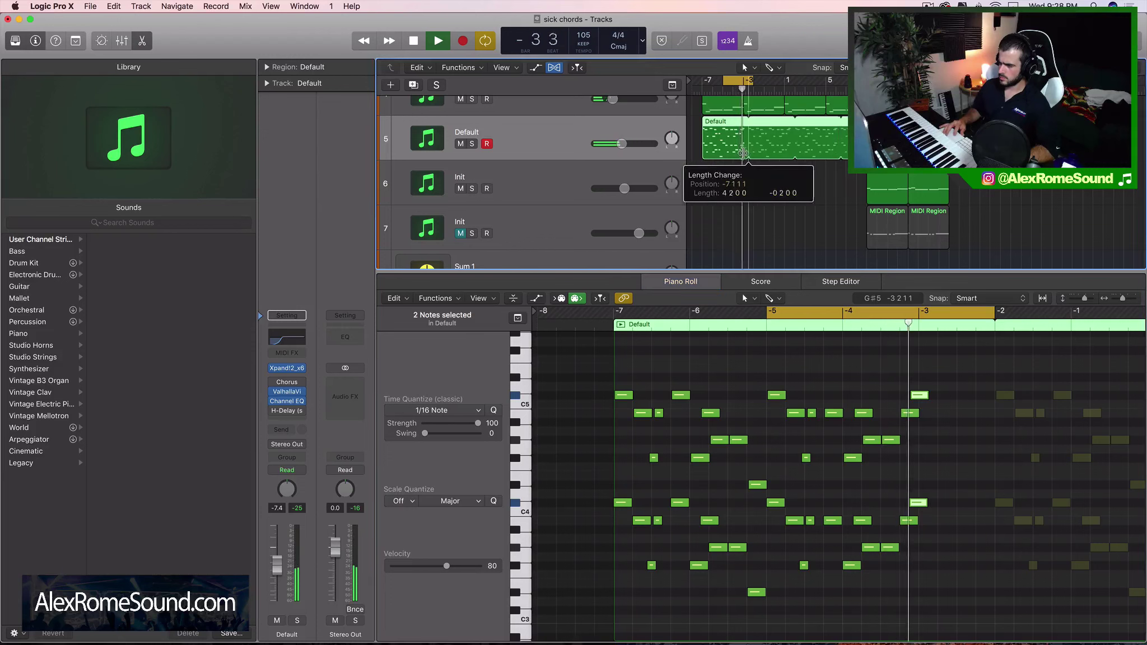
drag(704, 78, 784, 79)
key(e)
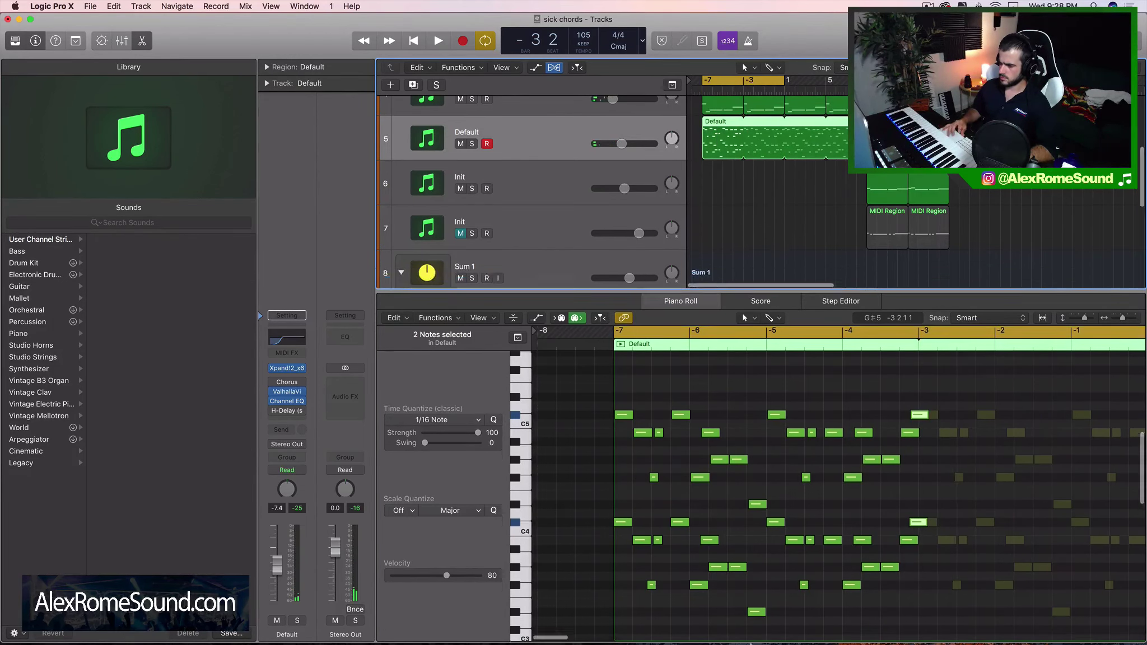
Delete the regions before bar 1 on the tracks between track 1 and the melody track
scroll(778, 275, up, 4)
drag(738, 176, 768, 253)
key(Delete)
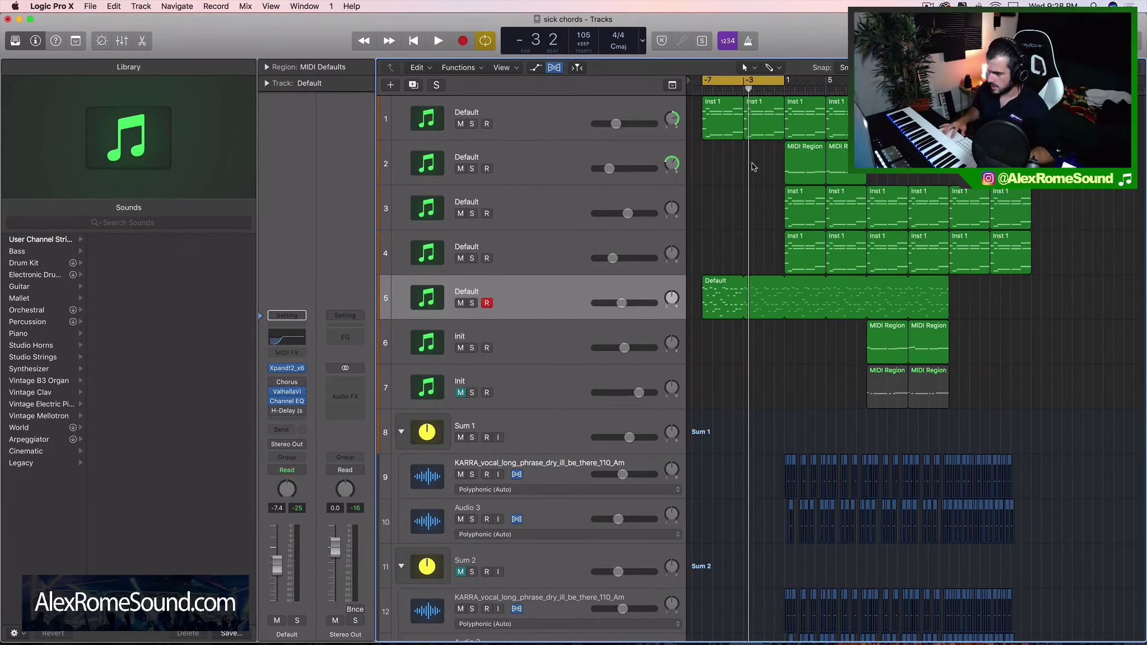
Duplicate track 1 with its settings, move its two Inst 1 regions before bar 1 onto the new track, and play it soloed
drag(726, 151, 748, 114)
click(563, 143)
click(548, 111)
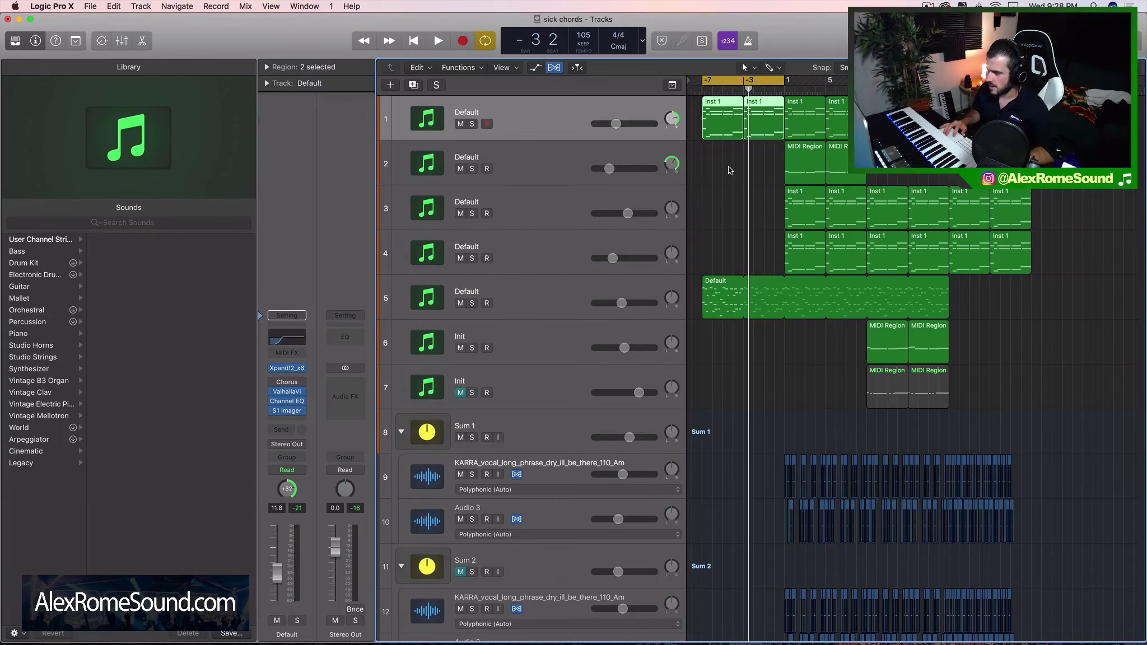
key(super+d)
drag(724, 134, 724, 180)
click(472, 169)
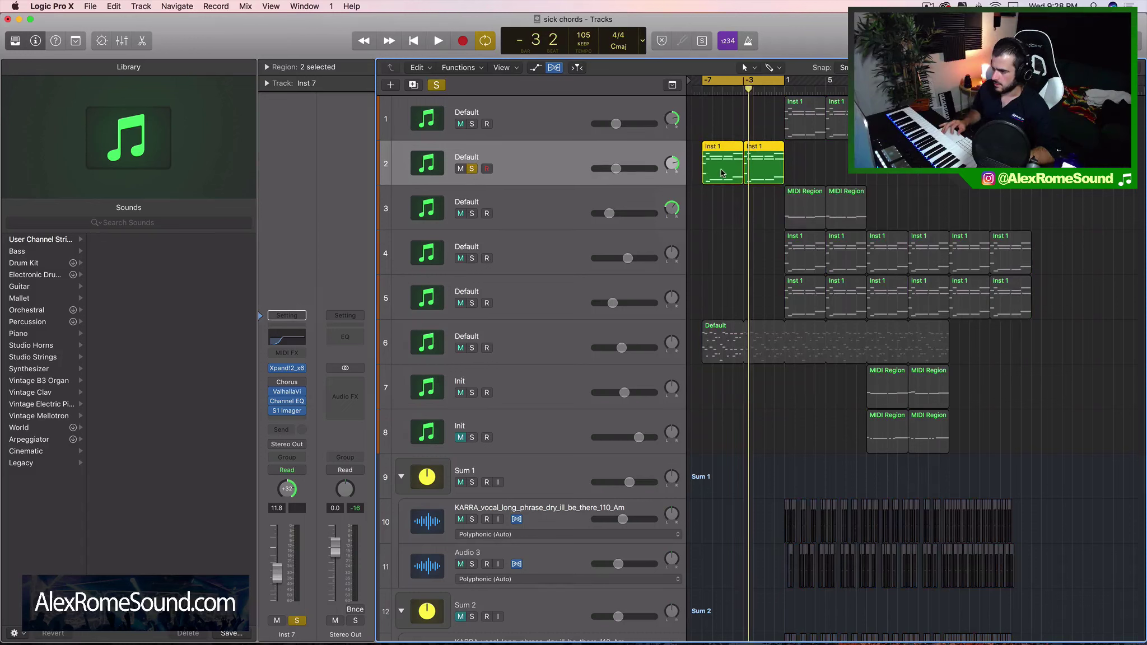
key(space)
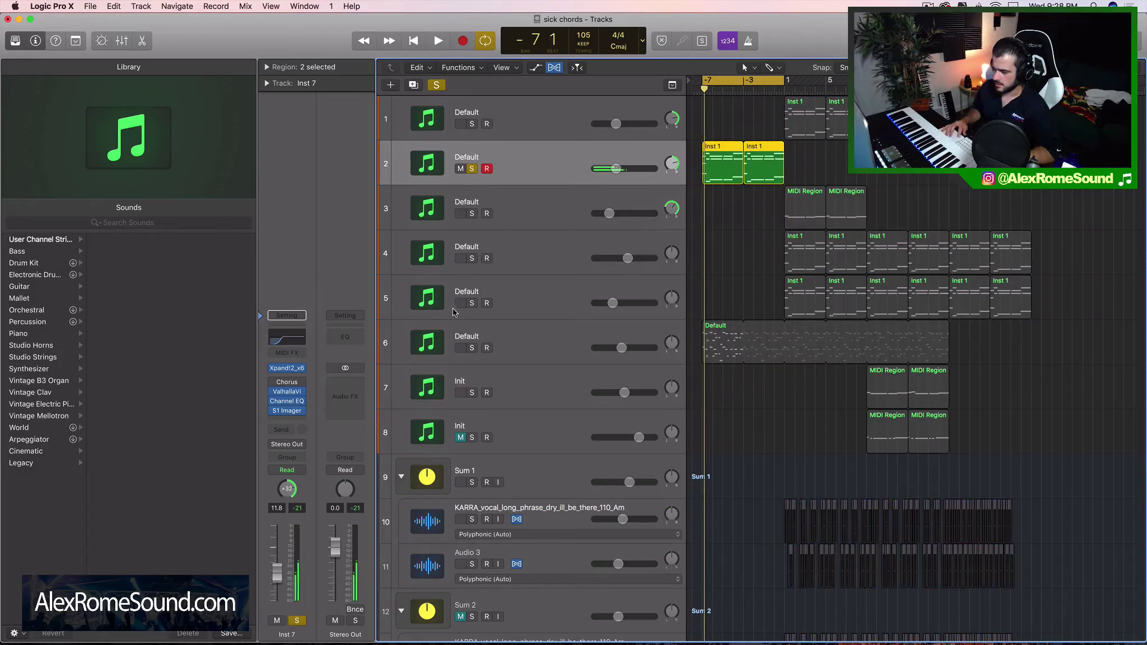
Unsolo track 2 and bypass its Chorus, ValhallaVintageVerb, Channel EQ and S1 Imager plug-ins
click(267, 67)
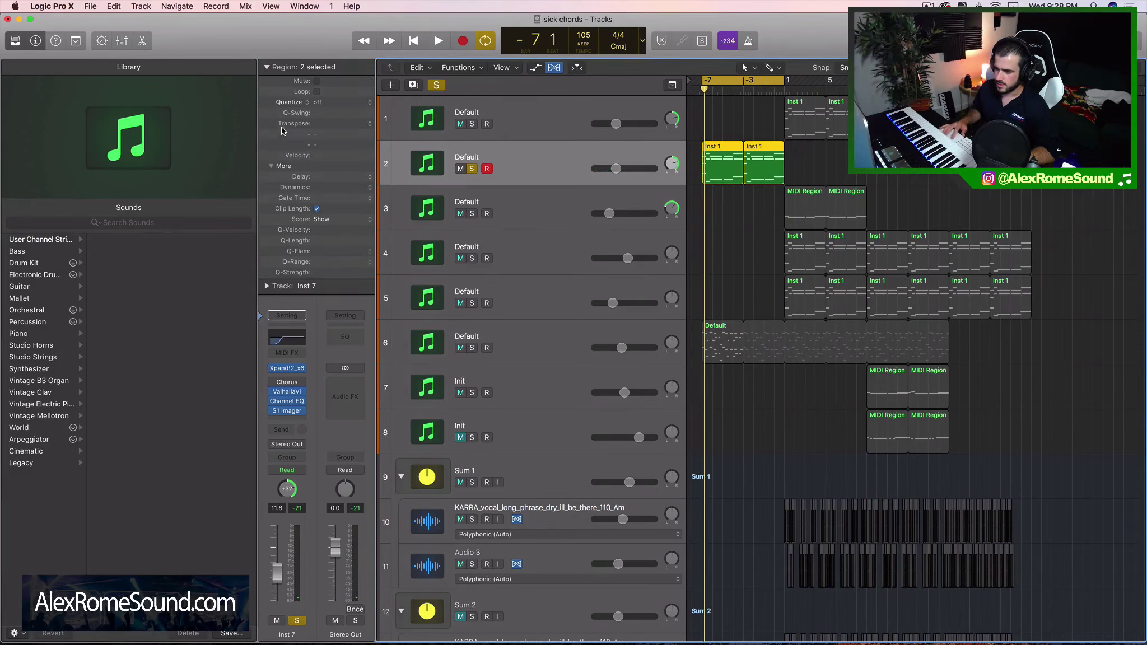
click(267, 66)
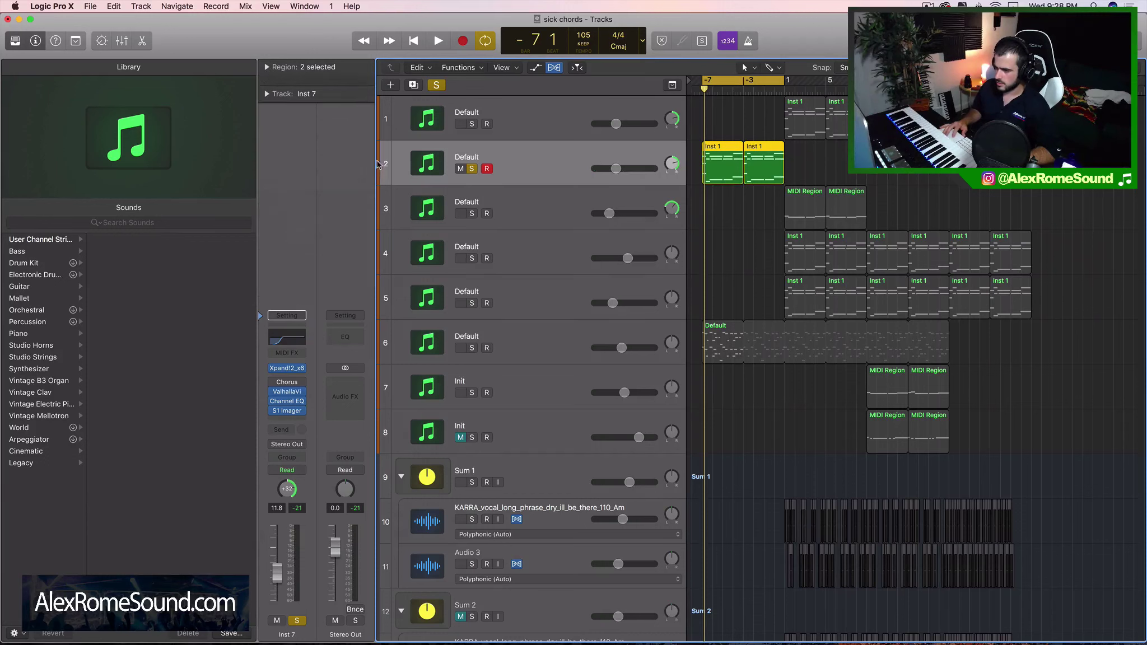
click(473, 168)
drag(729, 300, 763, 373)
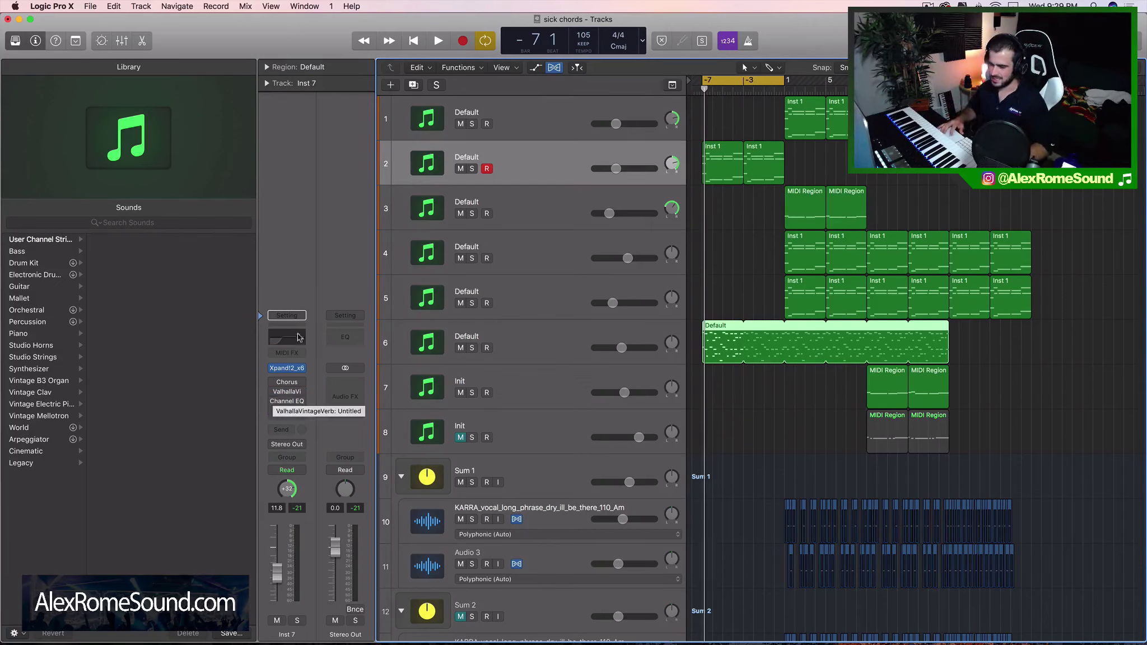
click(302, 373)
click(296, 355)
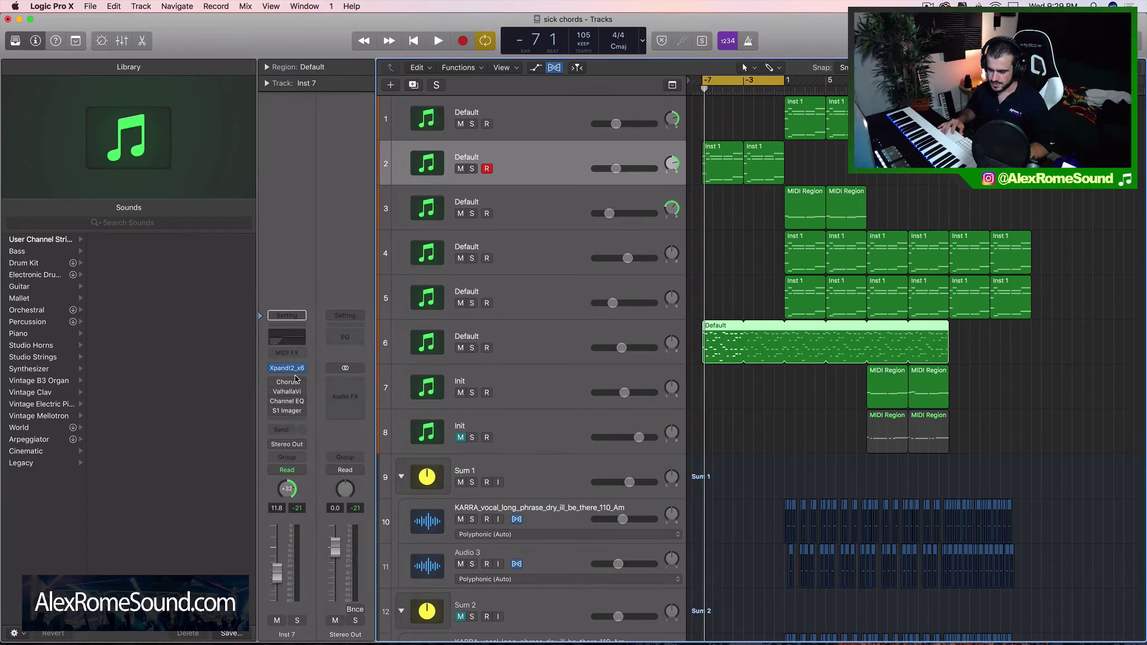
Play the intro from bar -7 to hear the dry track 2 chords together with the melody
drag(777, 259, 1028, 308)
drag(890, 120, 809, 118)
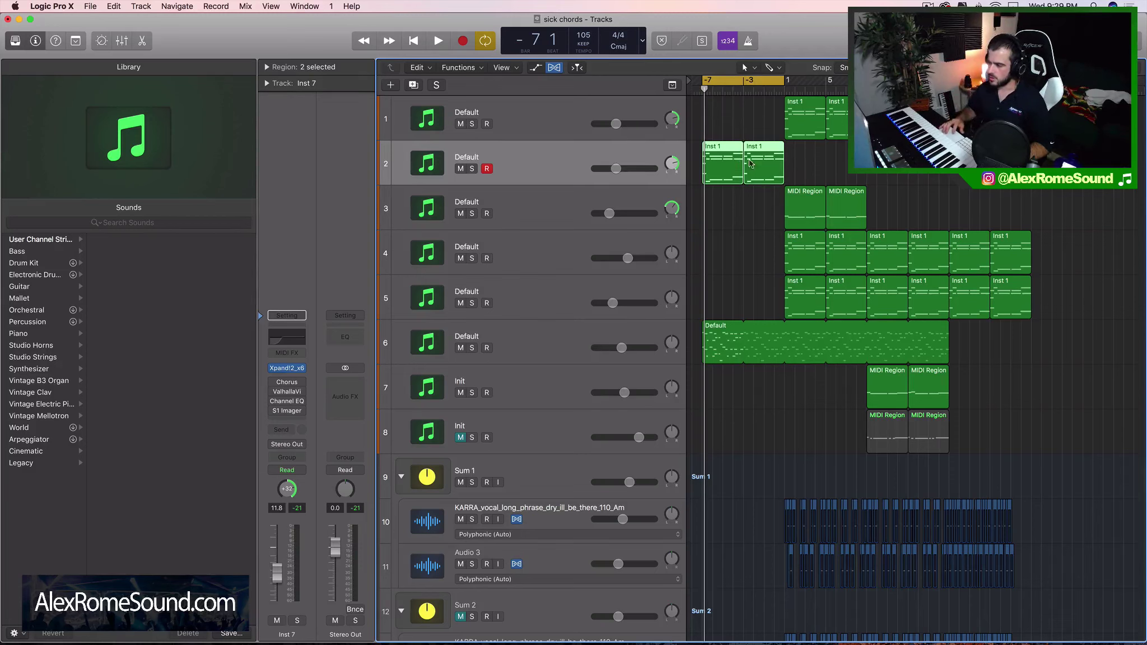
drag(802, 398, 712, 151)
key(space)
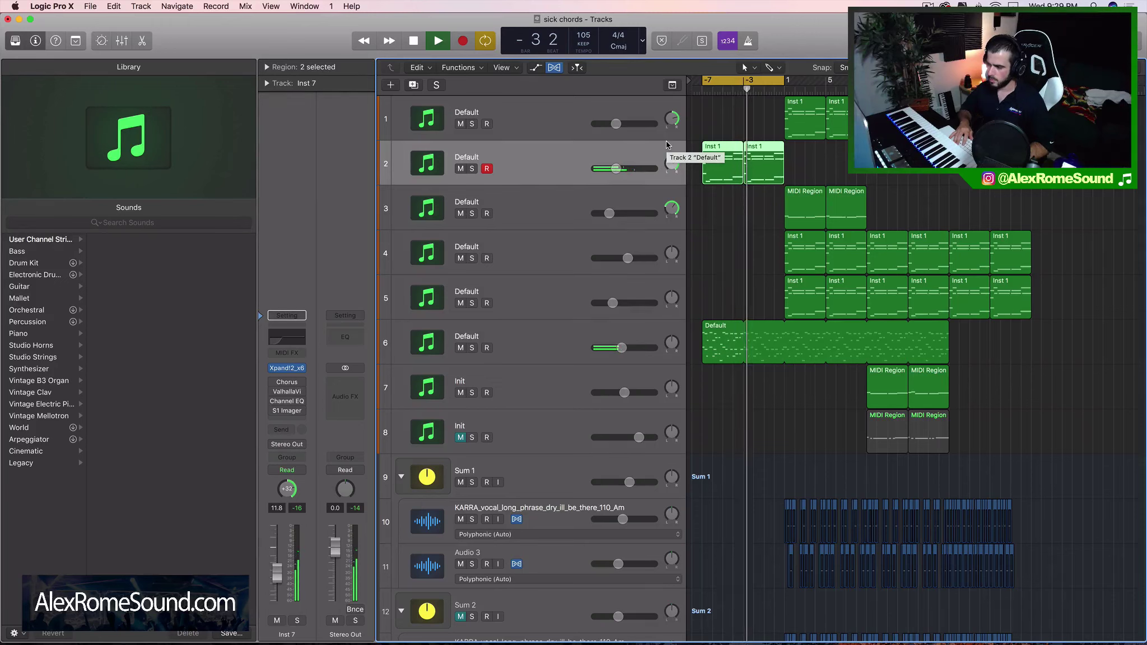
key(space)
click(808, 163)
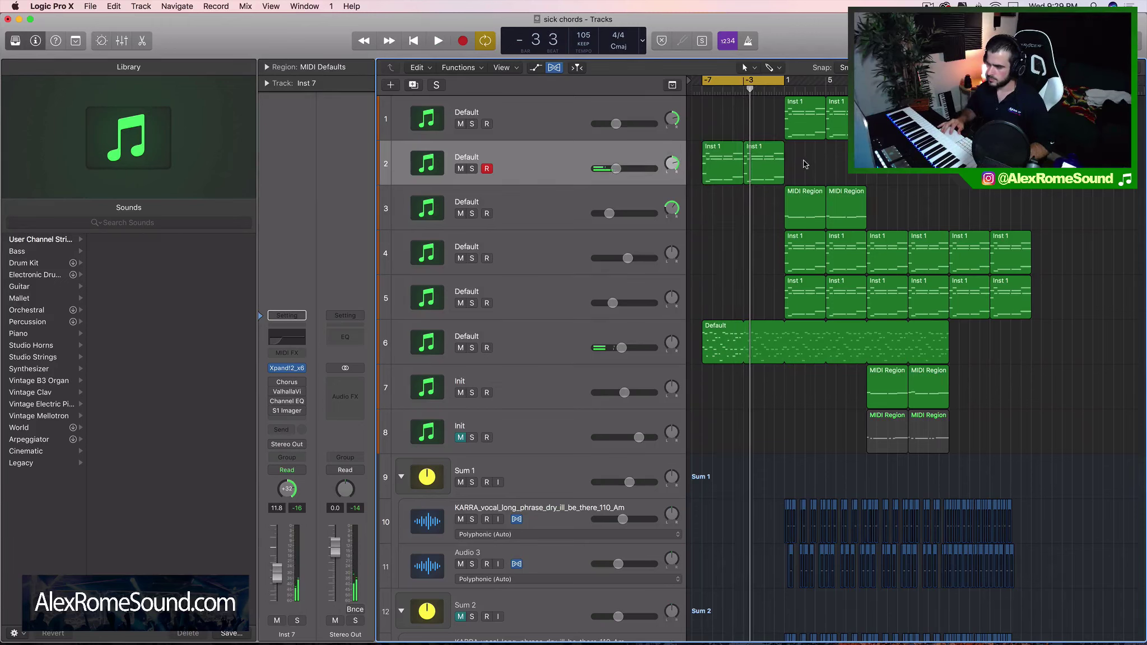
Replace the instrument on soloed track 2 with Sylenth1 and clear its preset to Init
click(468, 167)
key(space)
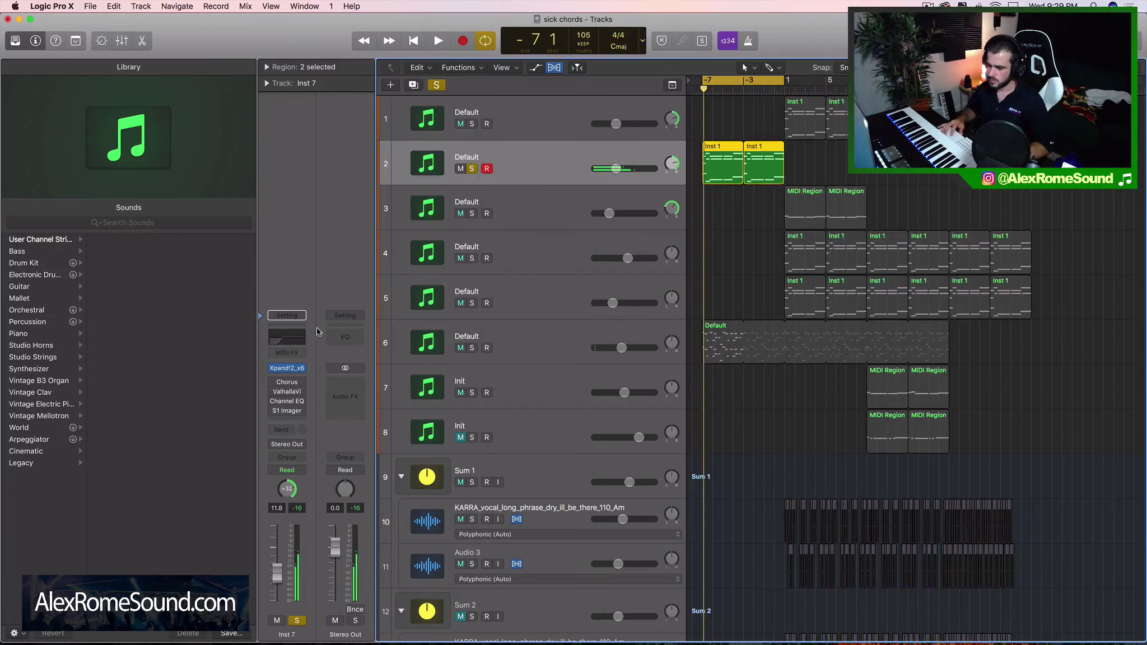
click(303, 371)
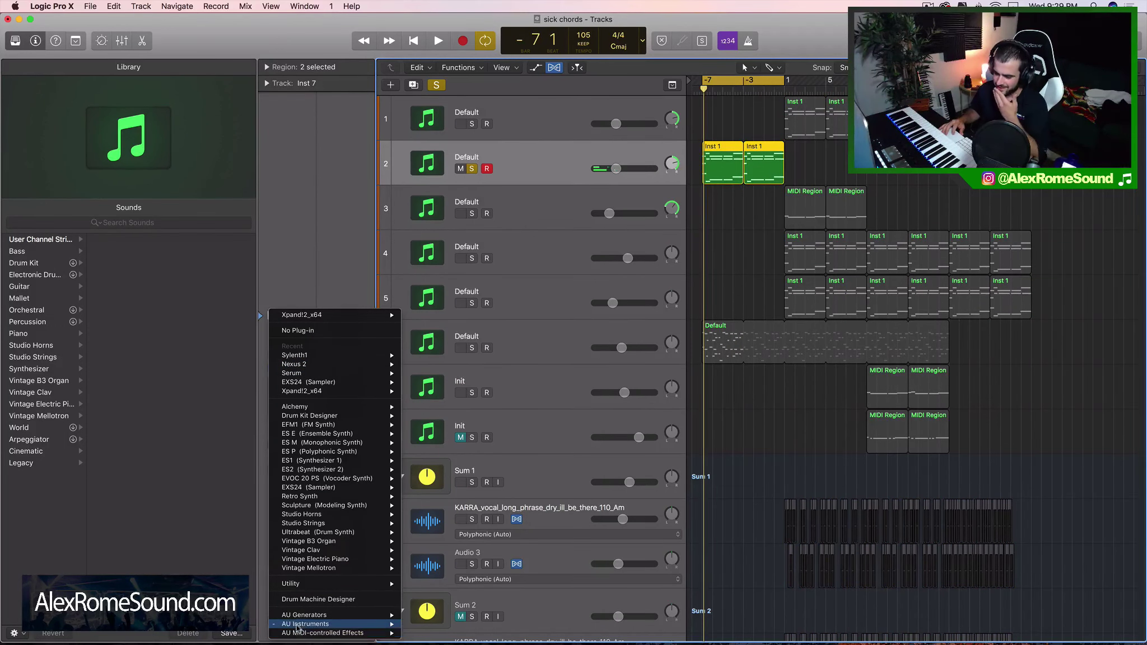
mouse_move(305, 625)
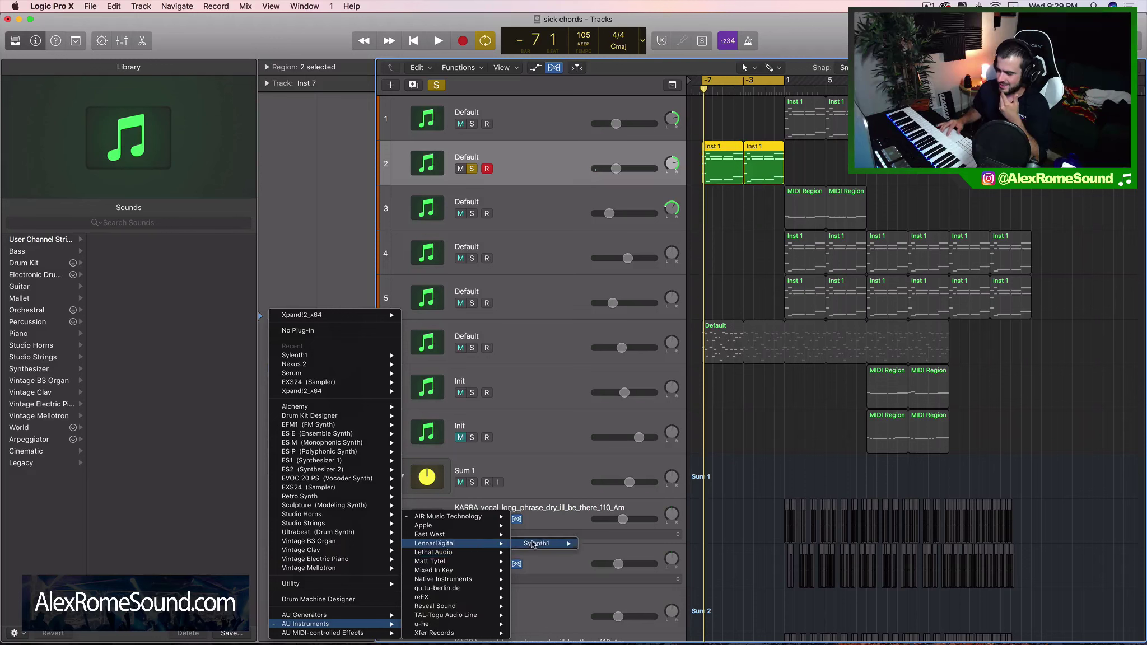
click(588, 545)
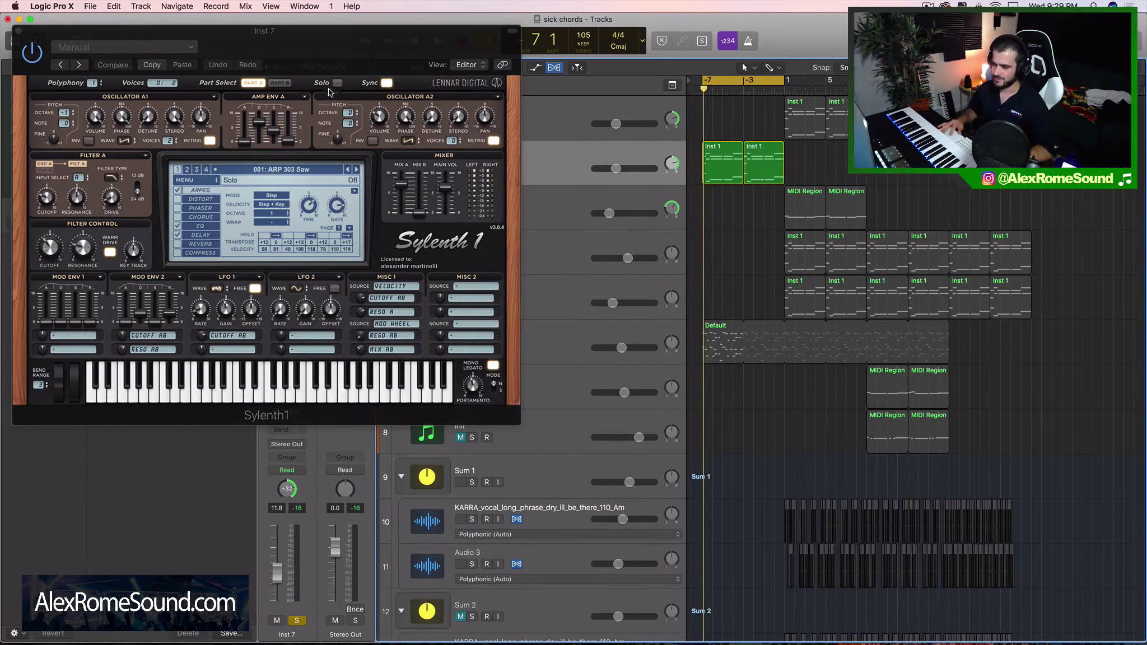
click(205, 179)
mouse_move(232, 191)
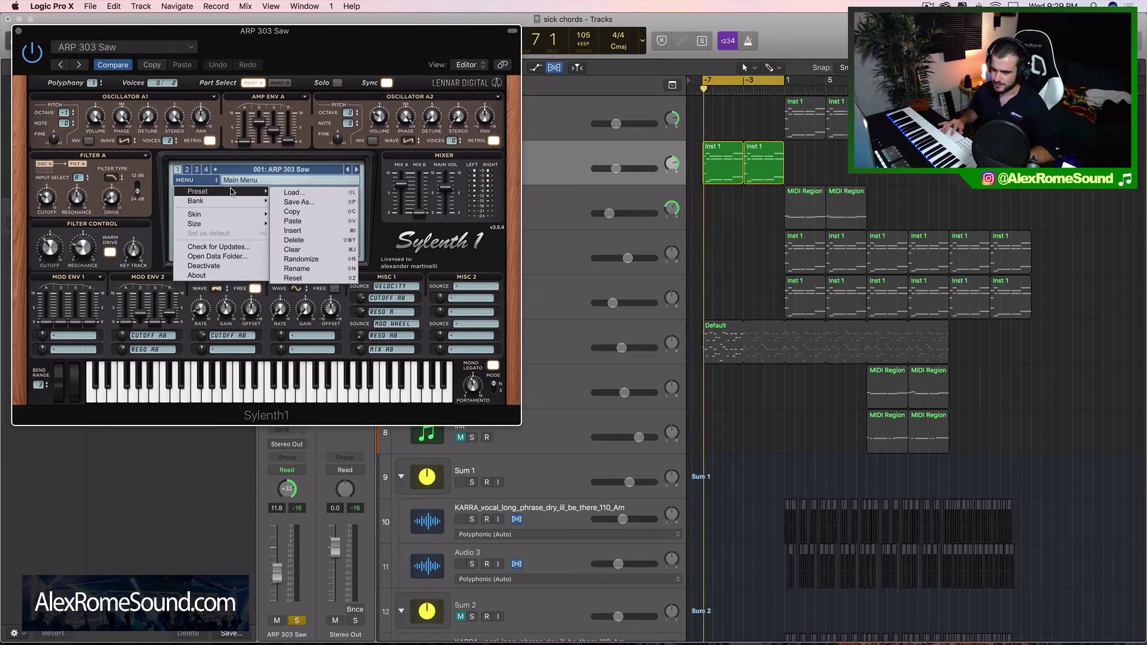
click(299, 251)
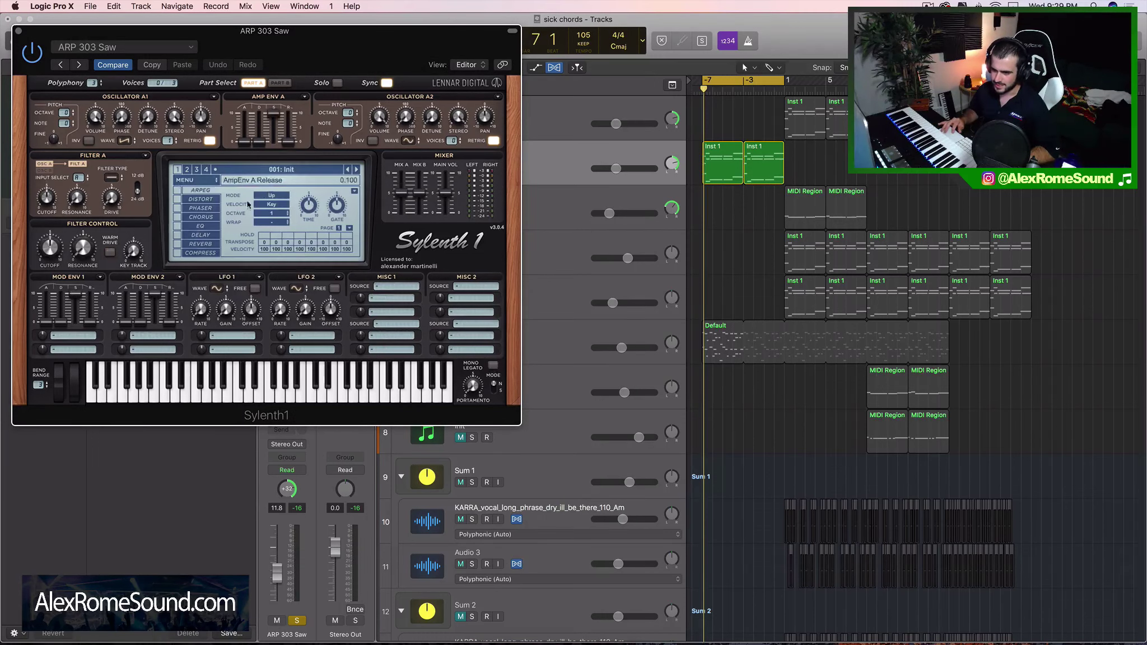
Set Sylenth1's Filter A to low-pass with a cutoff of 3.688, and unsolo the track
click(112, 177)
click(114, 199)
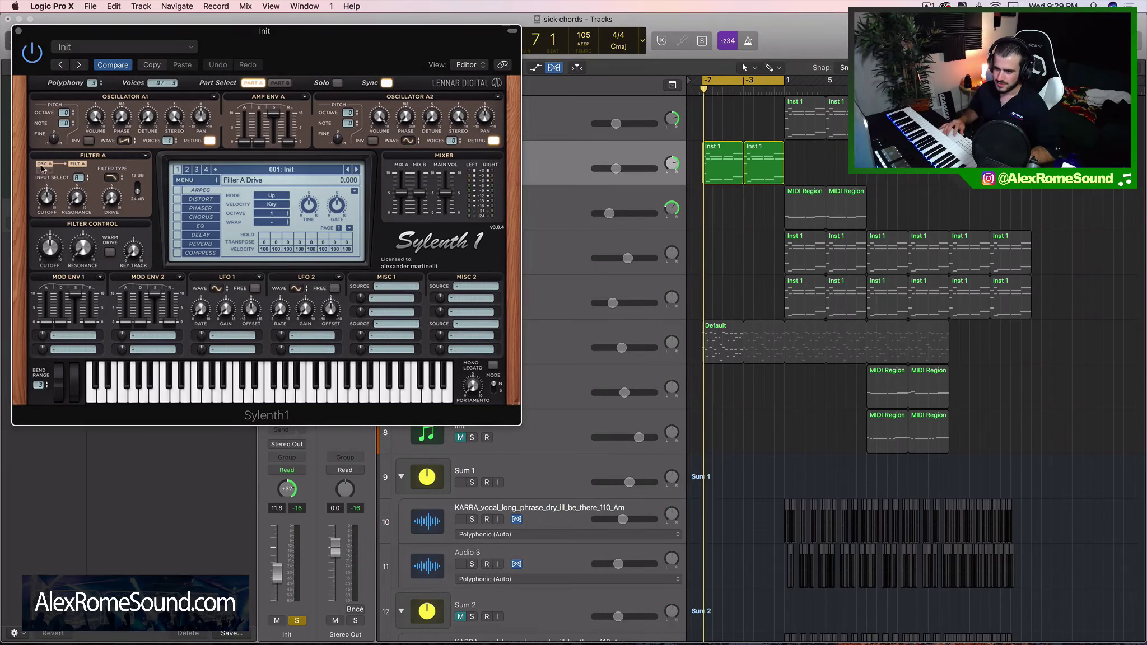
drag(50, 205, 43, 219)
key(s)
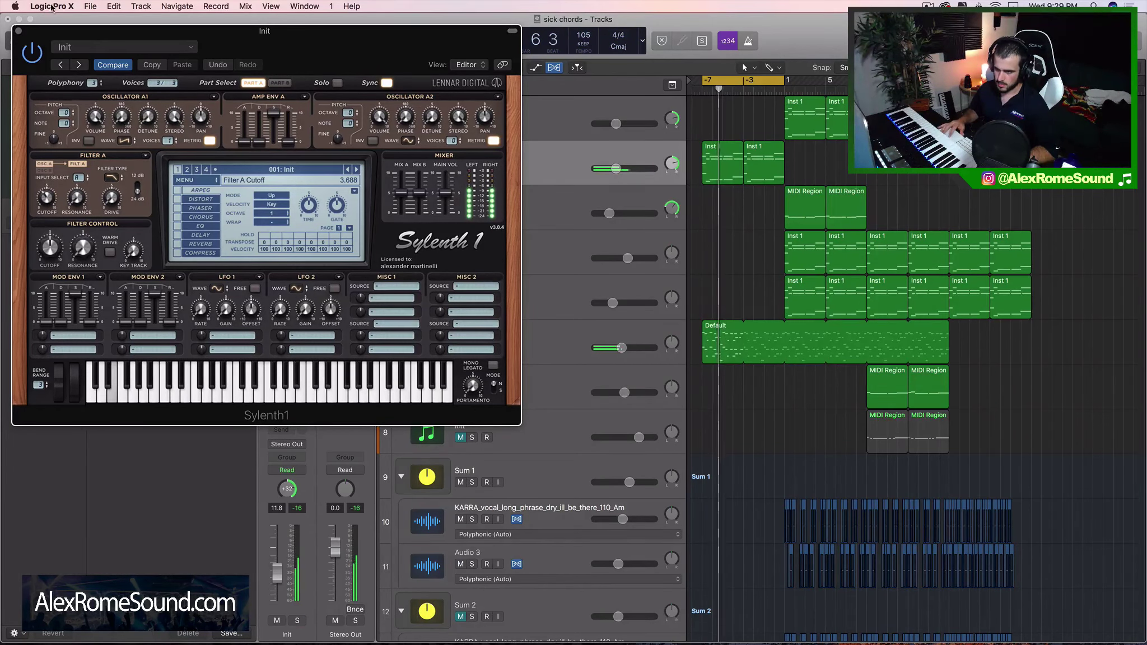
Review the Sylenth1 settings during playback, re-enable the Chorus plug-in on track 2, and close the instrument window
click(18, 31)
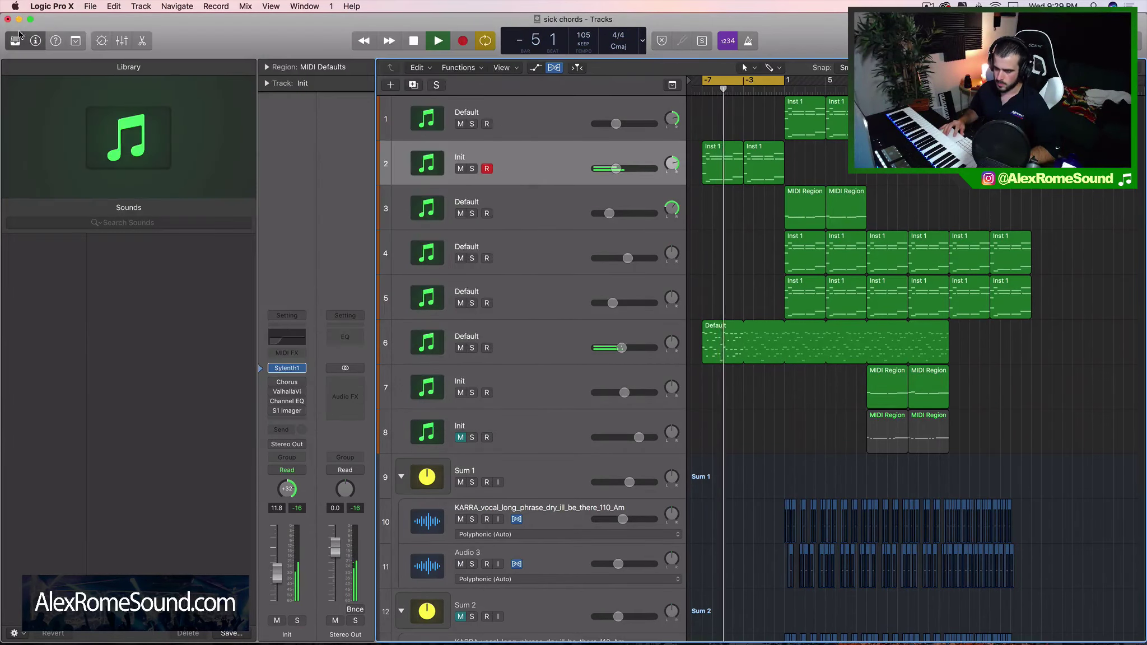
click(287, 368)
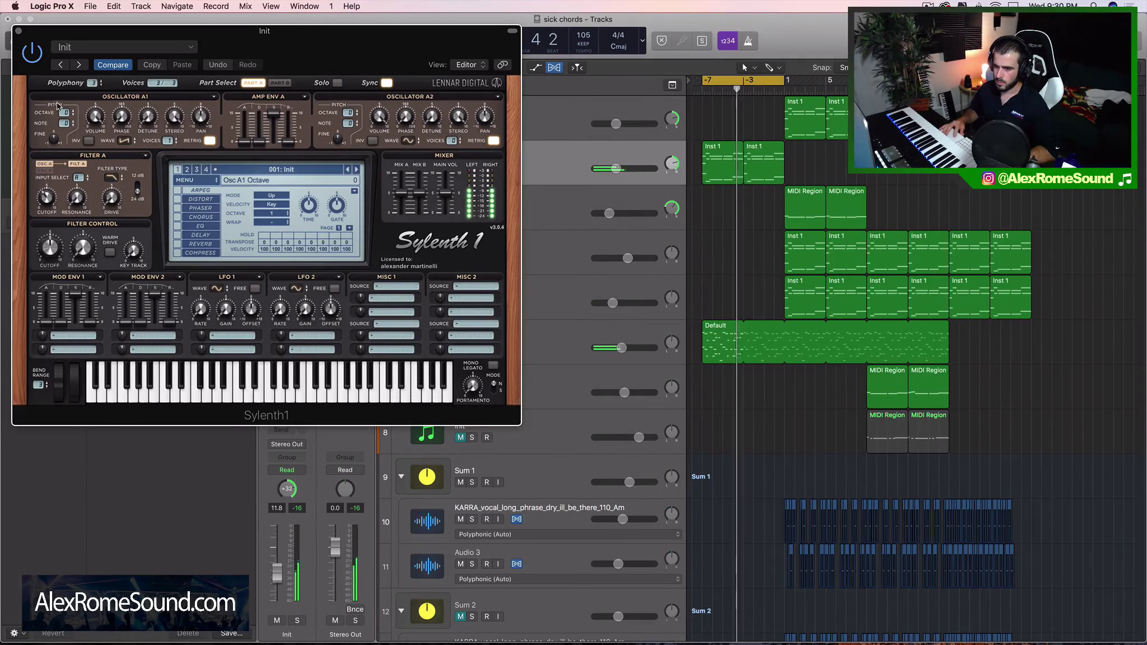
click(19, 31)
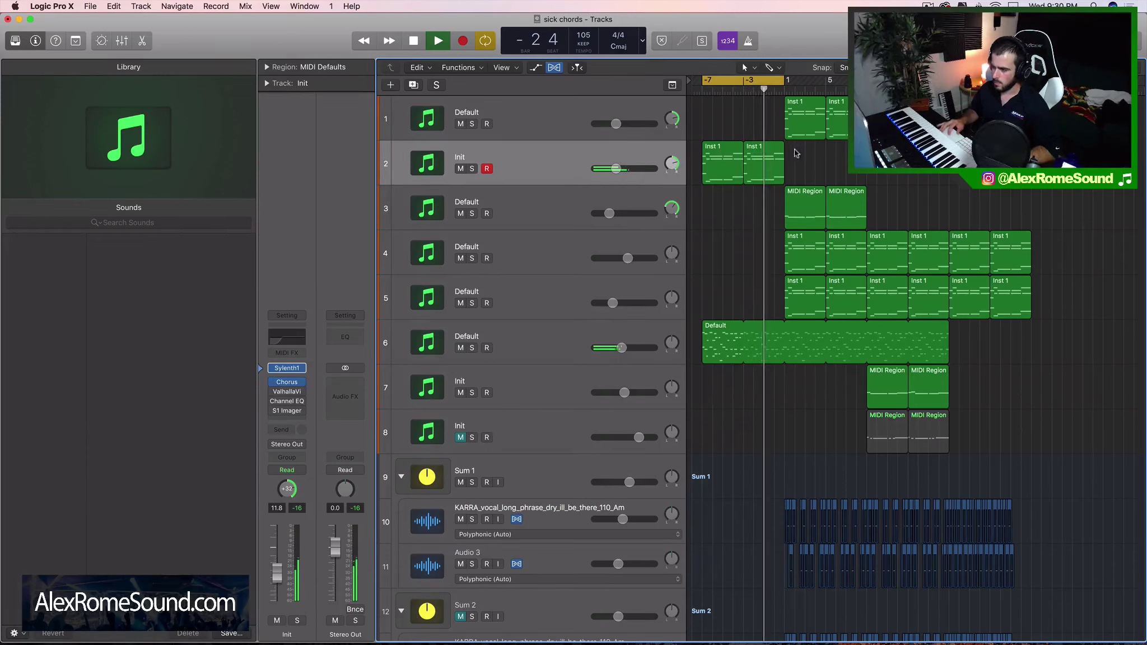
Repeat the two Inst 1 regions of track 2 starting at bar 1
drag(784, 157, 735, 173)
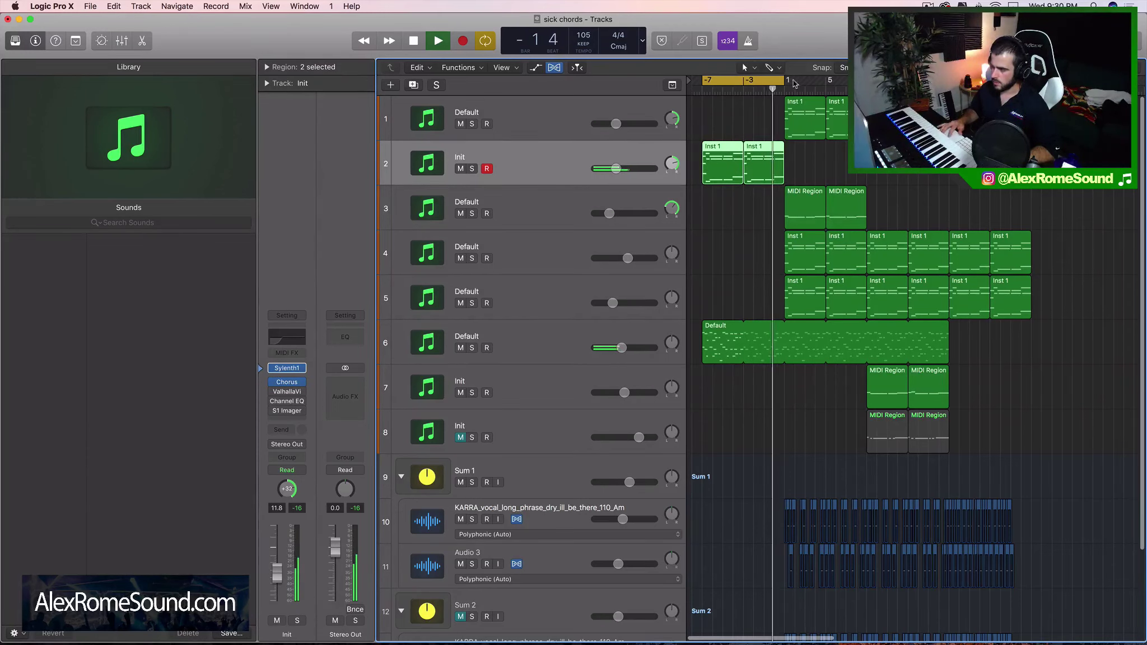
key(super+r)
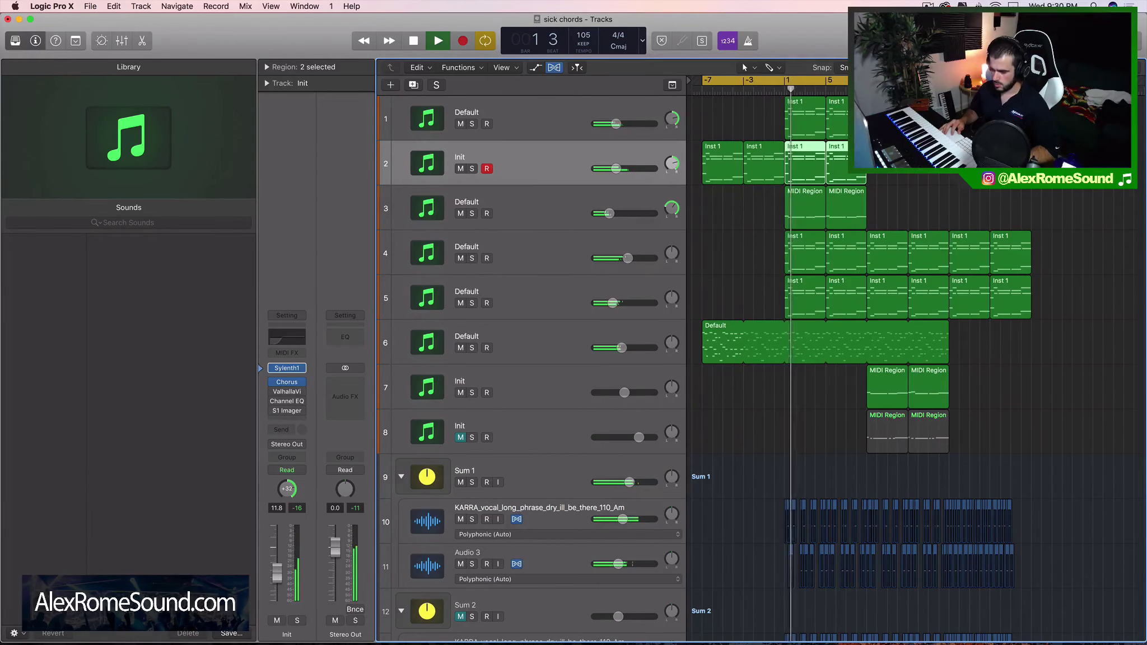
click(737, 259)
Set the cycle range to start at bar 1 and move the looped melody region on track 6 to bar 1
click(530, 338)
click(707, 299)
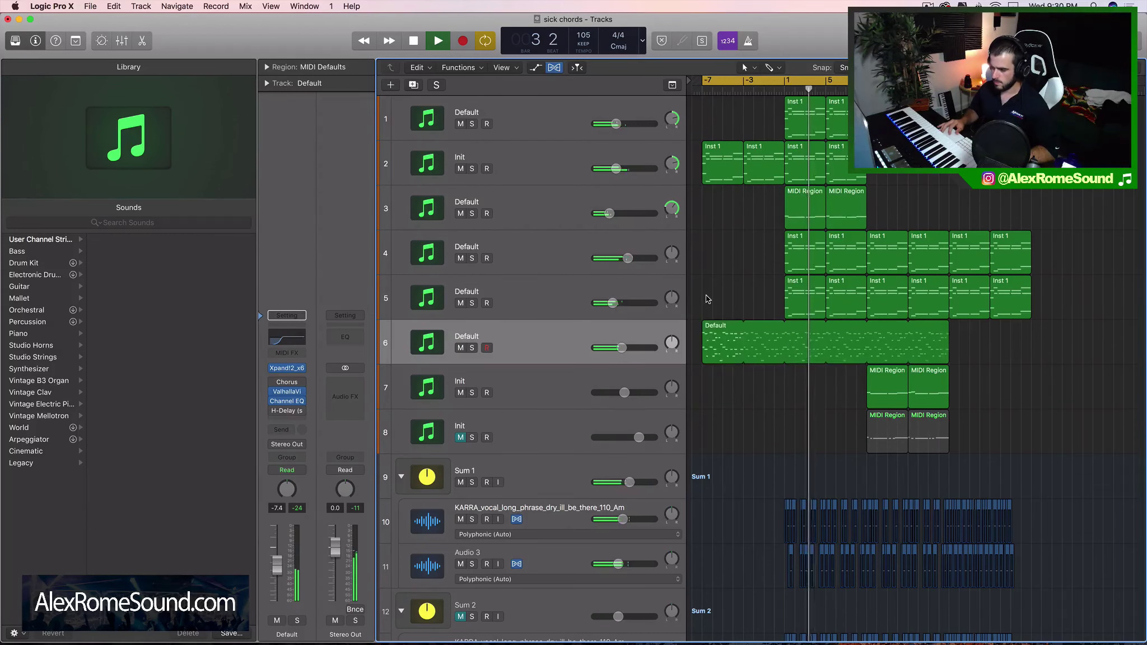
click(729, 325)
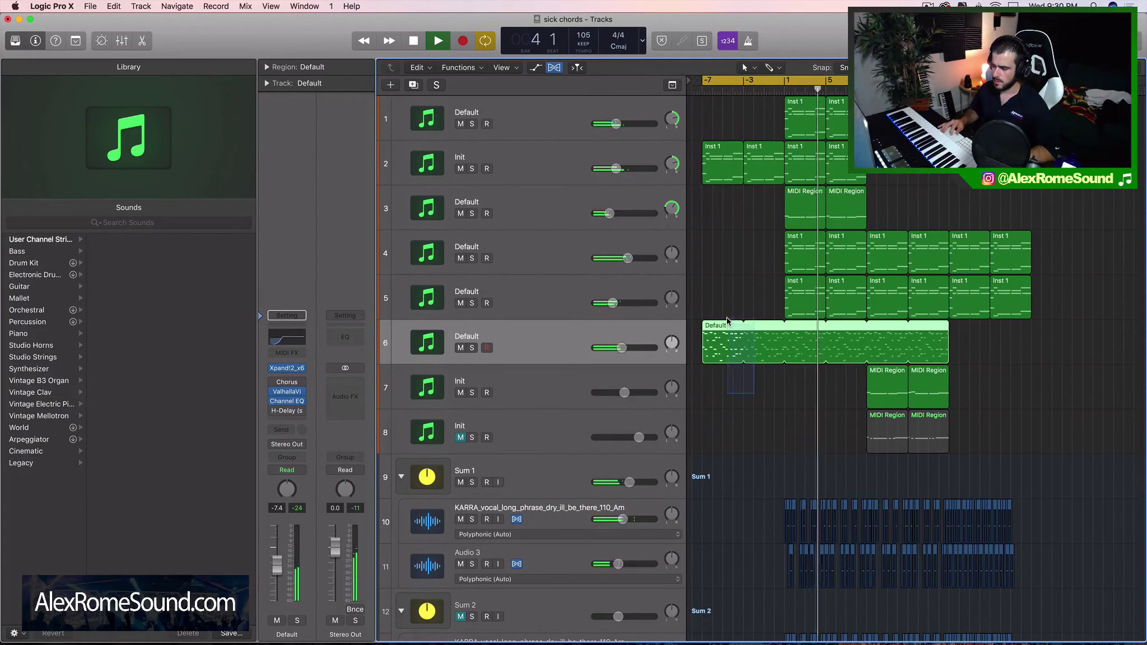
click(727, 310)
click(727, 325)
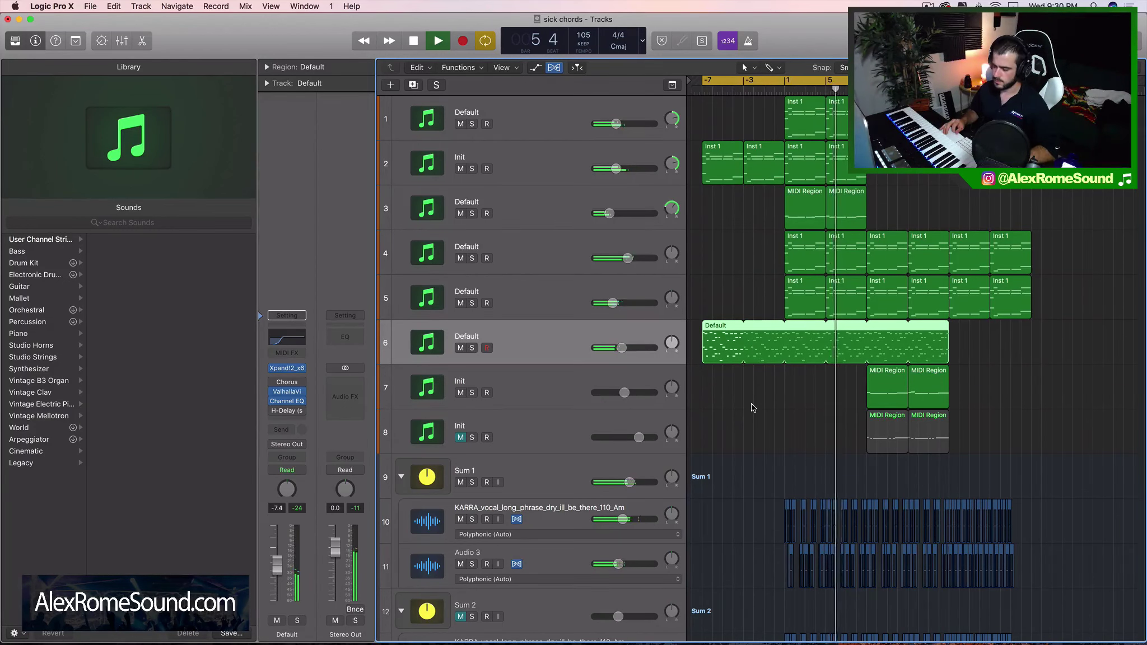
drag(789, 81, 859, 81)
drag(713, 344, 798, 344)
key(space)
click(770, 346)
click(821, 354)
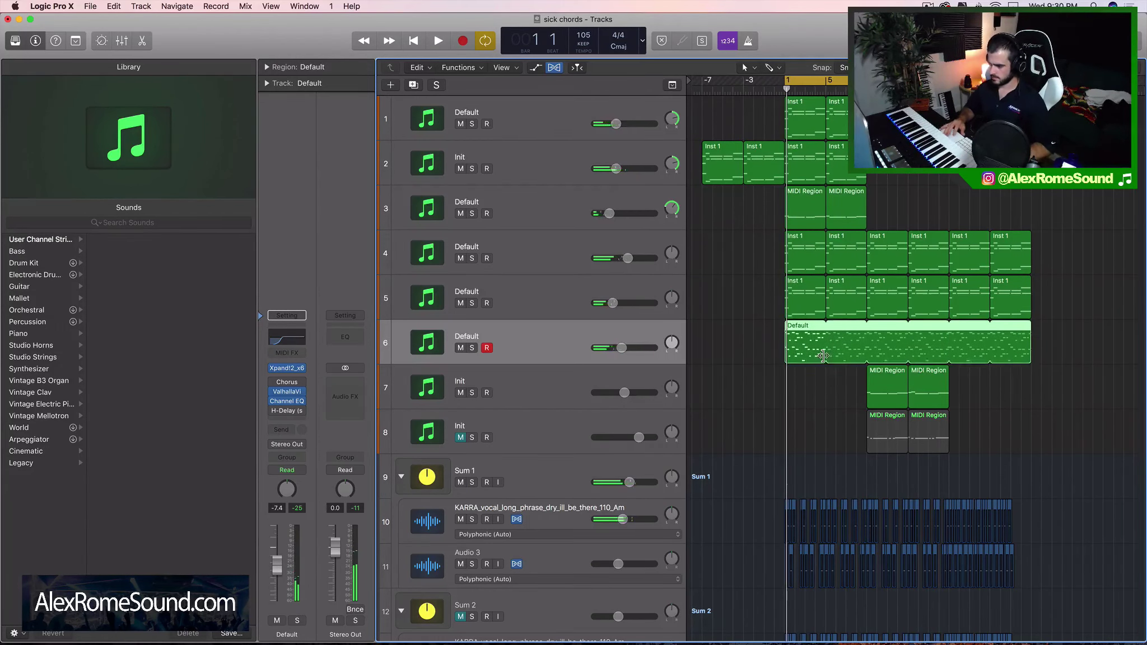
Review the melody notes in the track 6 region and the vocal chop regions of the opening bars on tracks 10 to 14
scroll(823, 354, up, 5)
double_click(851, 351)
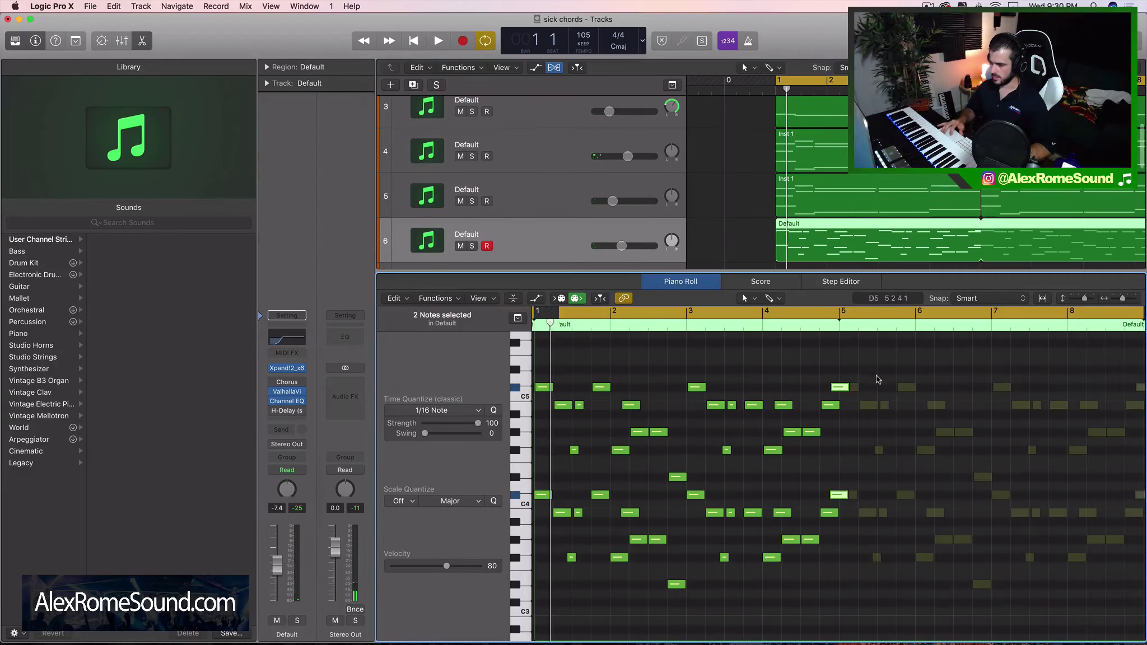
key(e)
scroll(872, 476, down, 1)
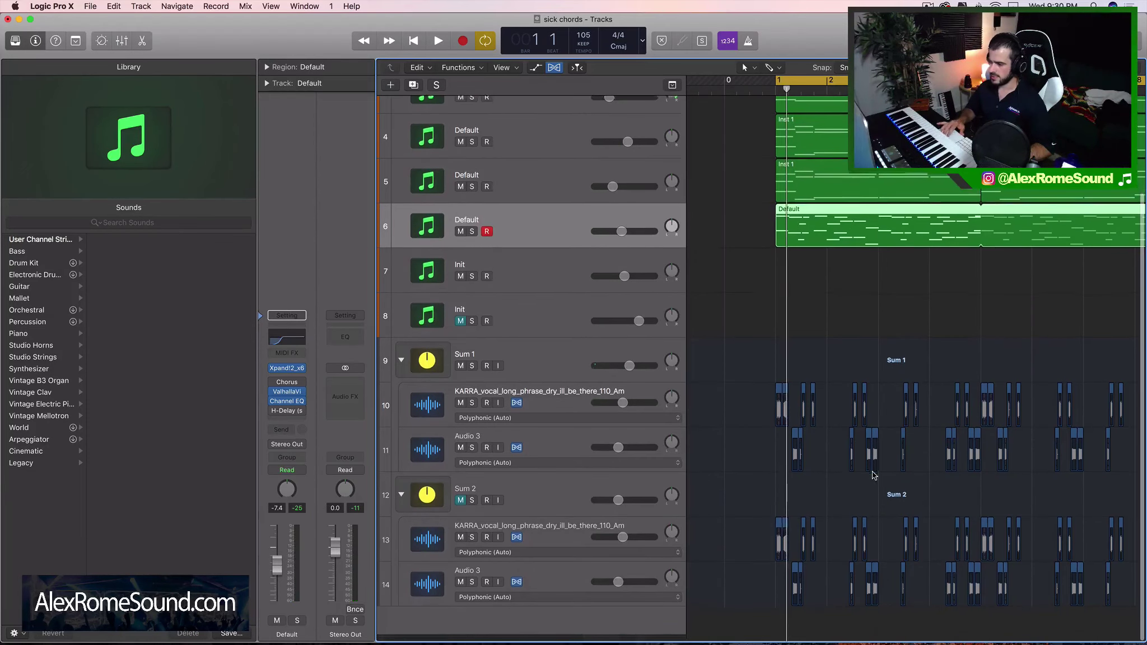
scroll(874, 476, right, 3)
scroll(874, 475, down, 2)
scroll(874, 475, left, 5)
drag(780, 348, 1069, 596)
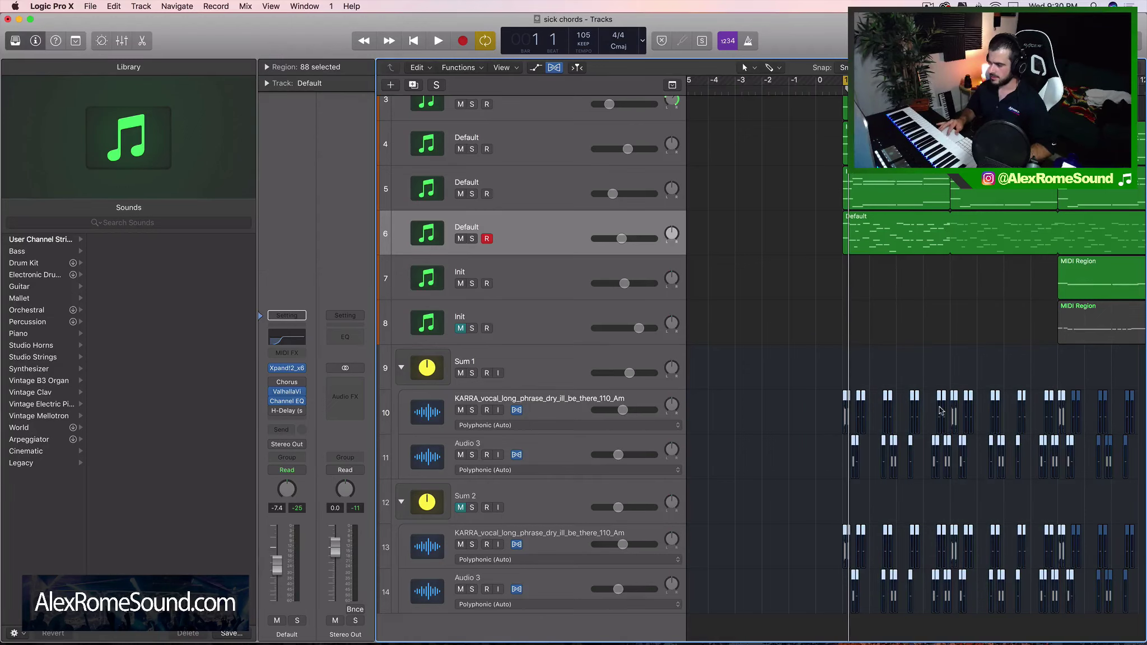
click(921, 379)
drag(836, 384, 974, 638)
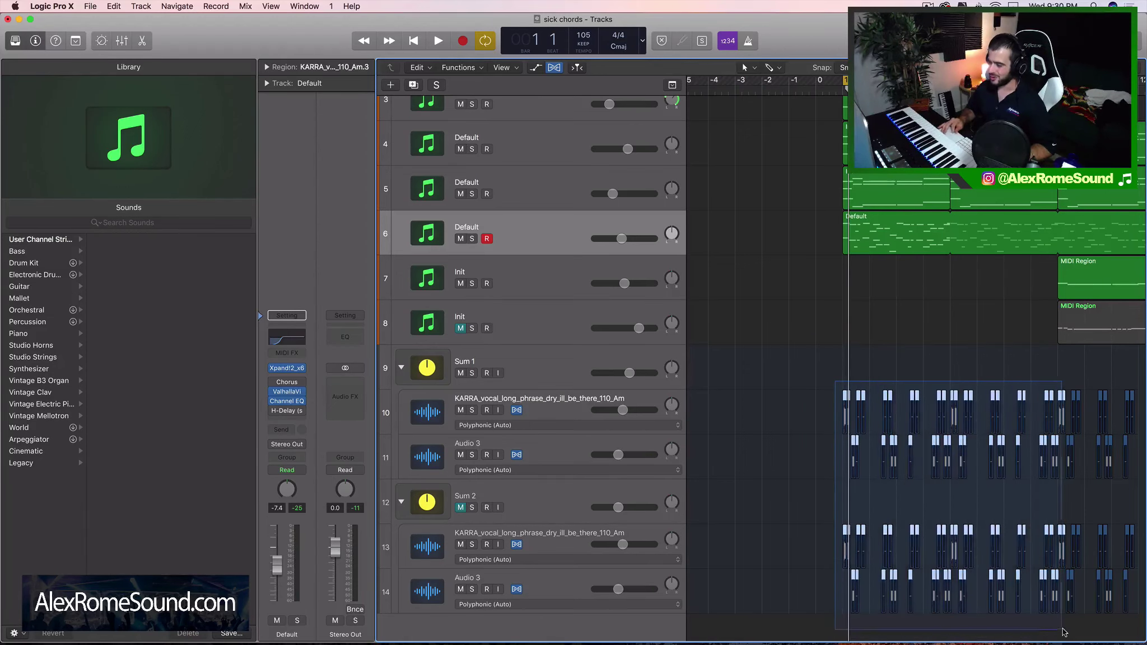
drag(1063, 633, 1064, 633)
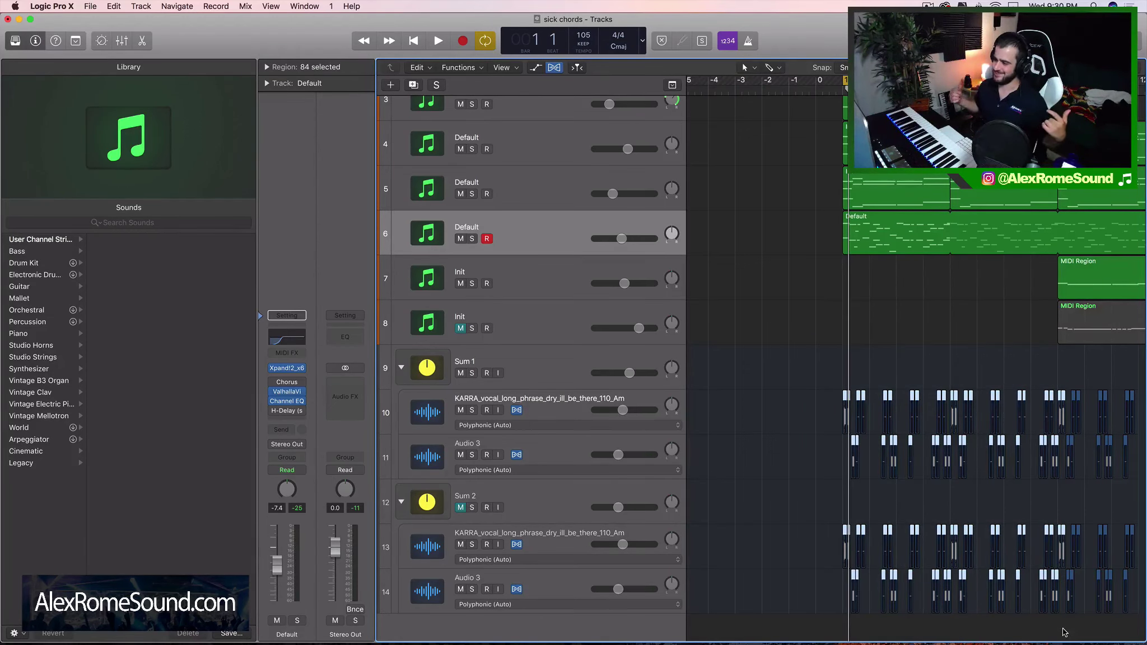
scroll(1044, 565, right, 4)
Open the track 6 melody region in the Piano Roll and set the cycle range from bar 1 to bar 5
drag(787, 274, 870, 249)
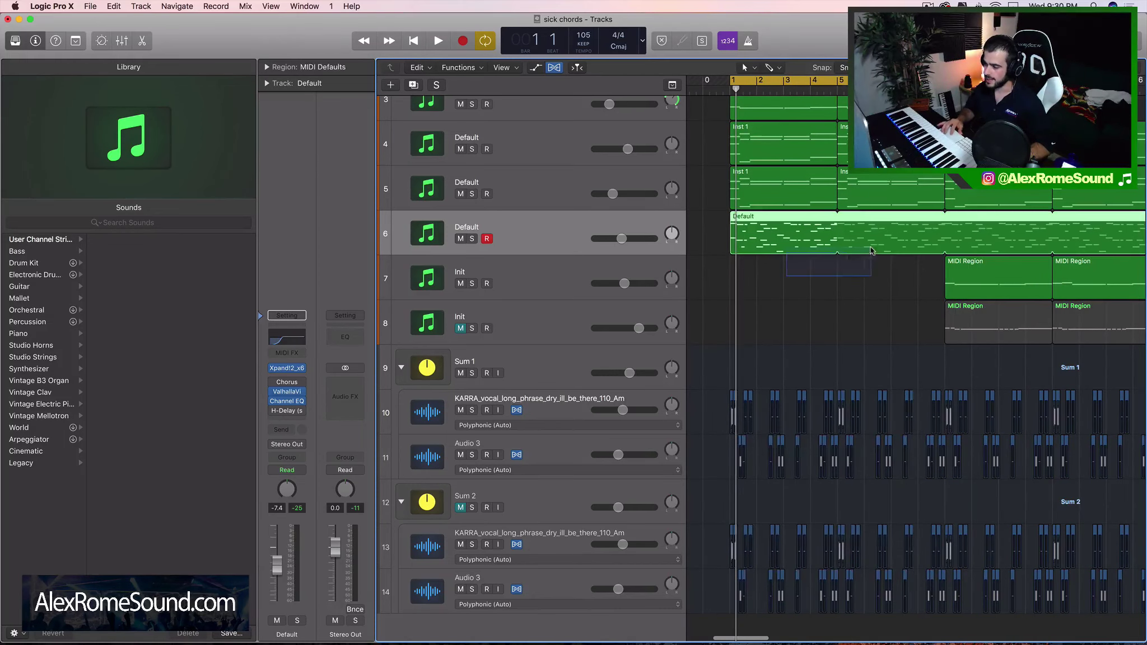
drag(731, 272, 790, 242)
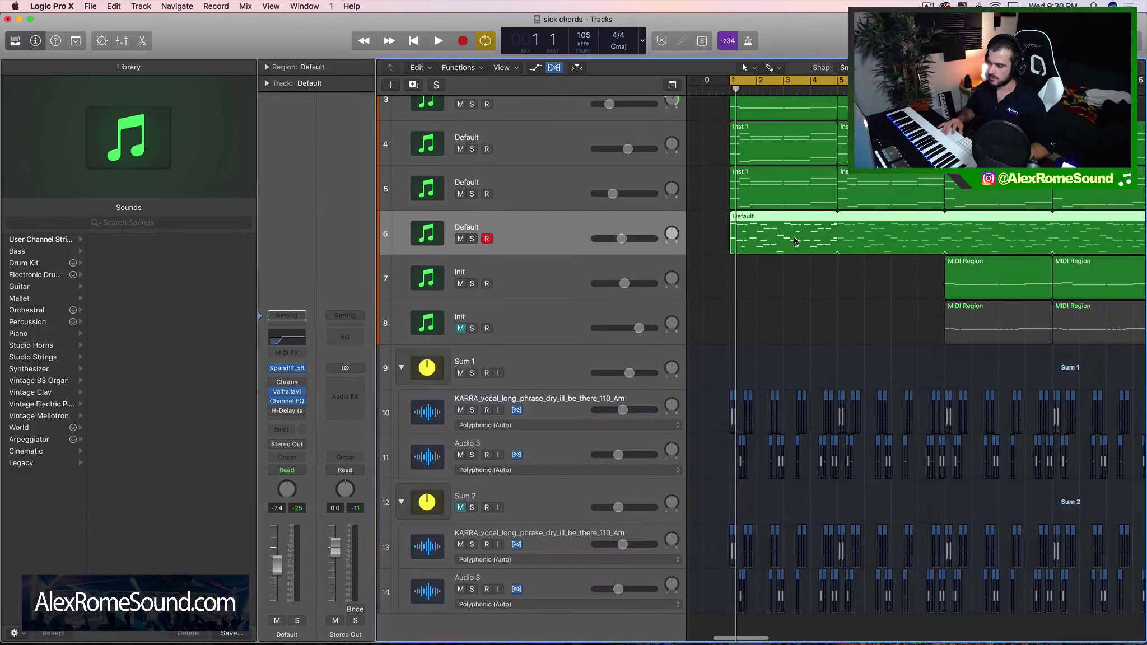
double_click(794, 241)
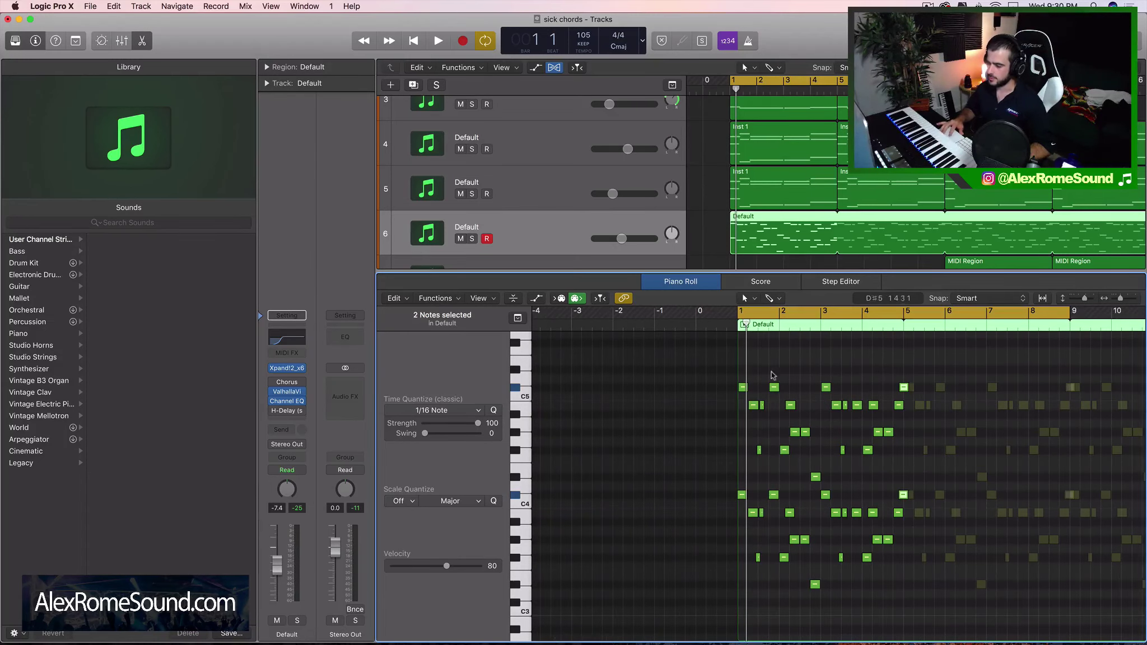
drag(761, 322, 904, 314)
scroll(849, 211, down, 3)
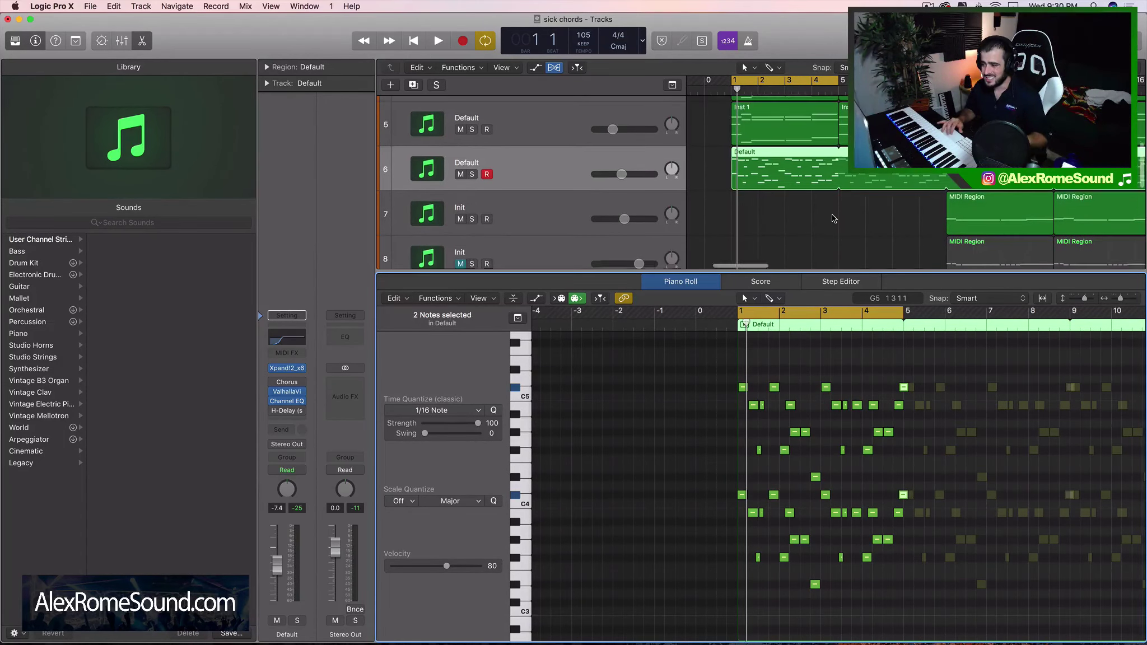
scroll(833, 219, down, 1)
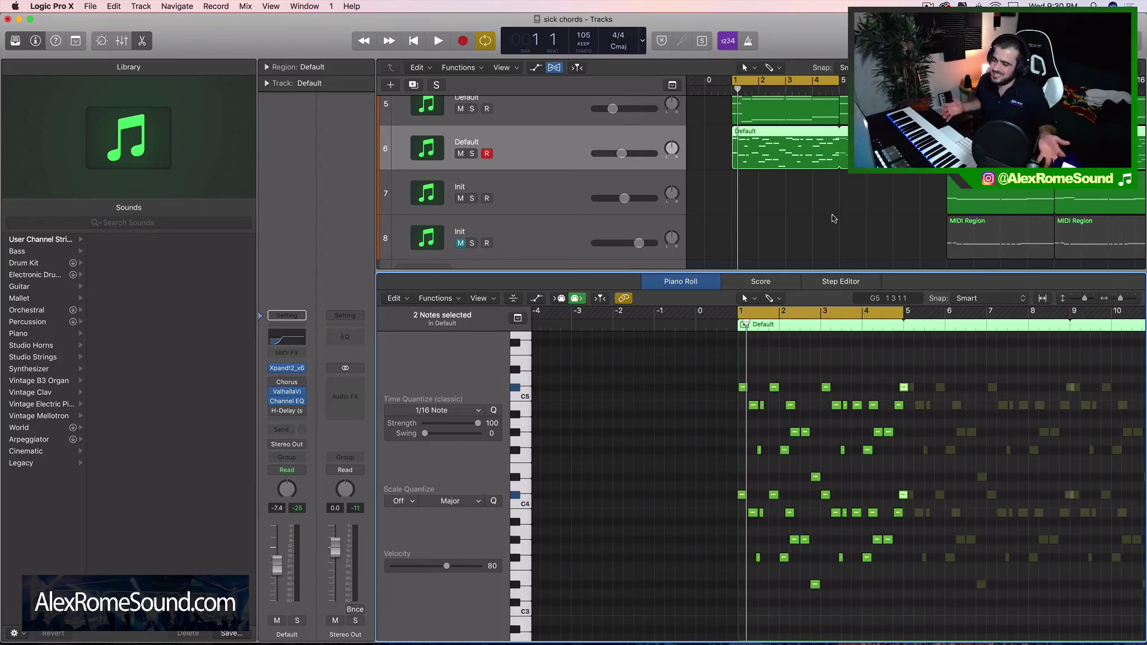
scroll(833, 218, up, 1)
Delete all notes from the track 6 melody region, keeping the empty region
click(782, 205)
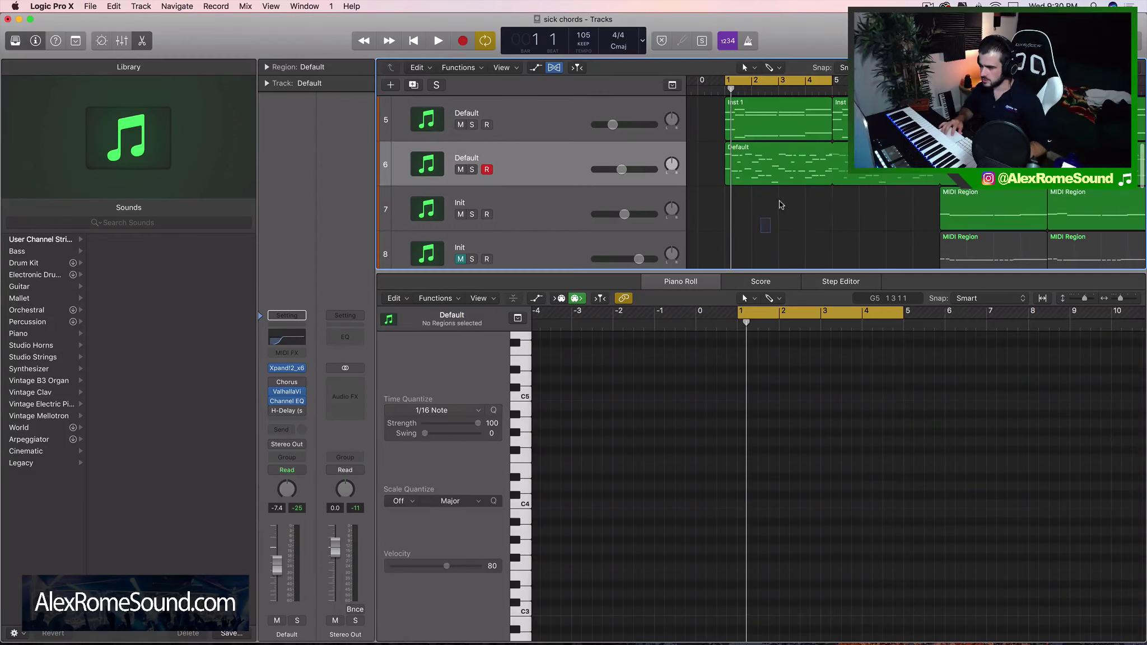
click(801, 182)
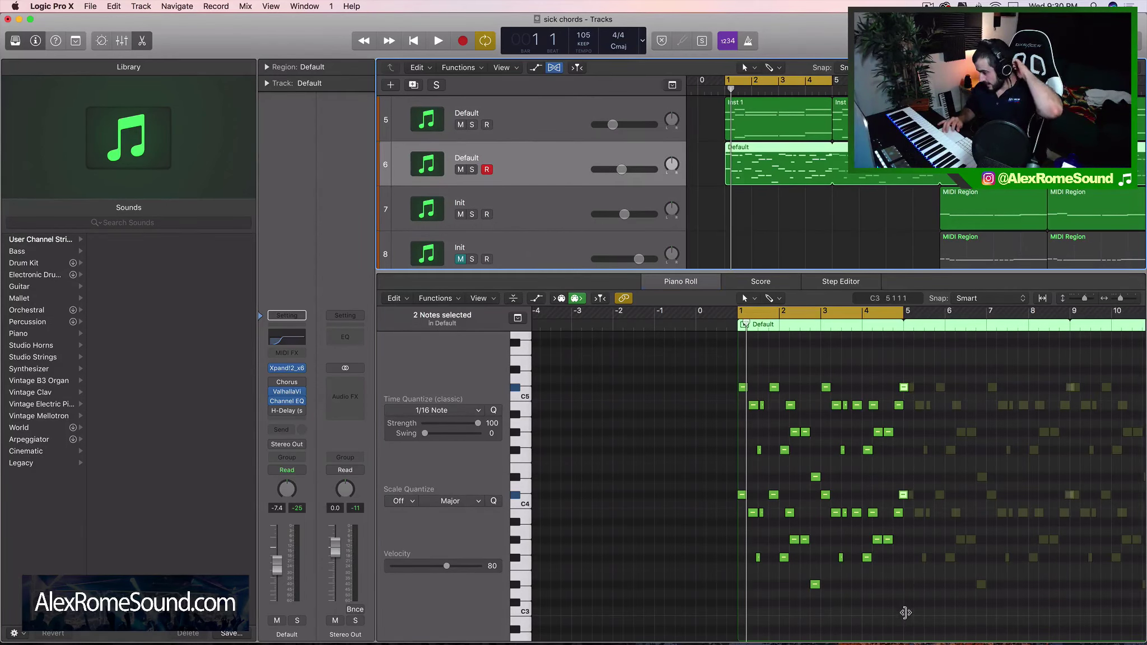
click(905, 612)
drag(899, 615, 700, 392)
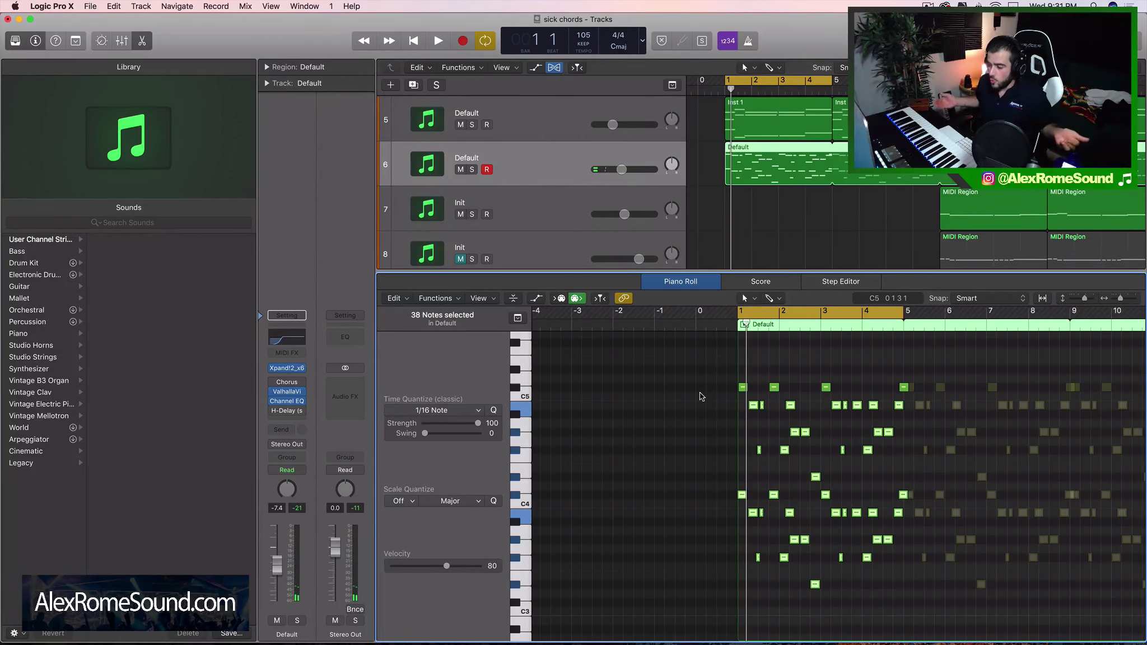
key(Delete)
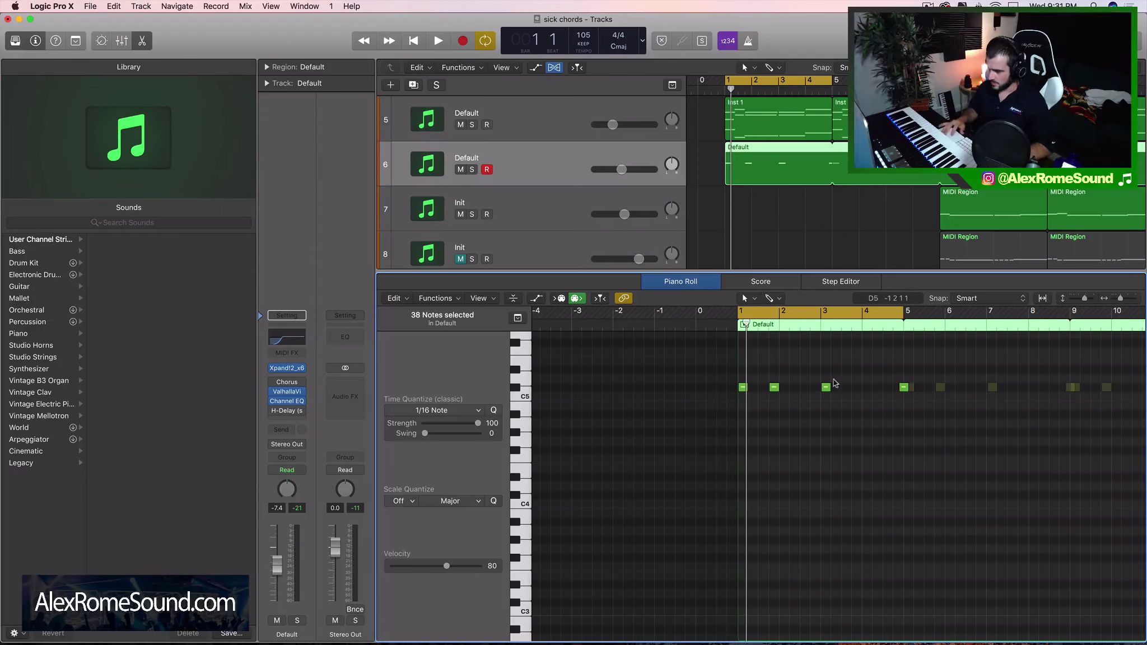
key(super+a)
Shrink the Piano Roll area, reselect the empty track 6 region and listen to the vocal chops from bar 1
scroll(759, 203, down, 10)
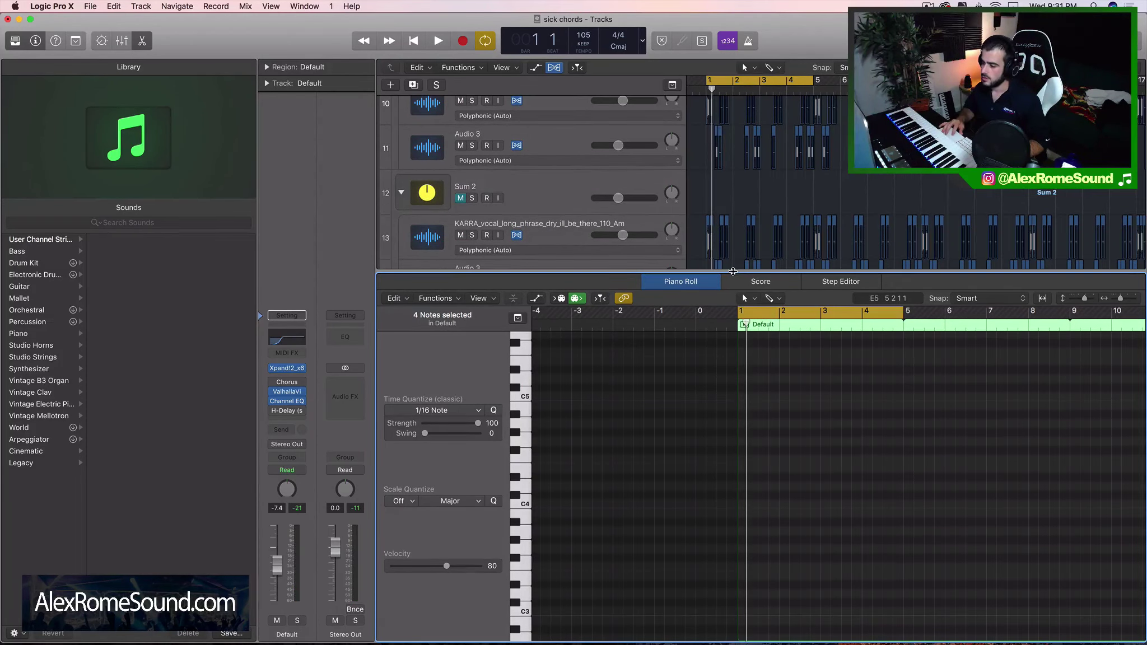
drag(732, 272, 733, 409)
scroll(768, 303, up, 2)
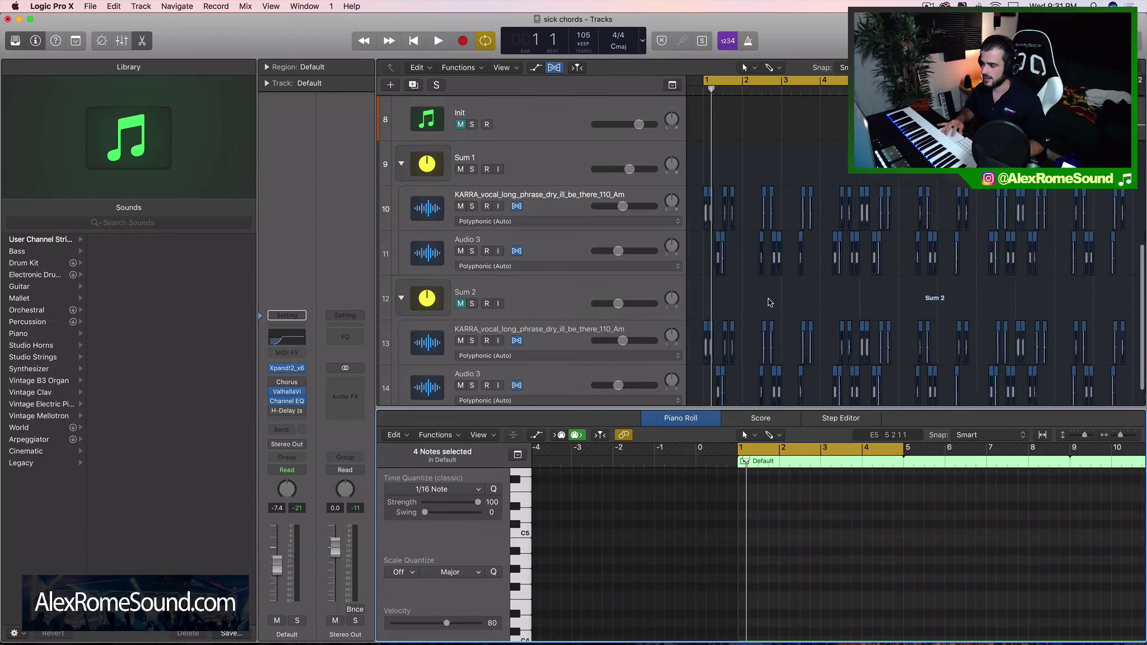
scroll(769, 303, left, 2)
key(space)
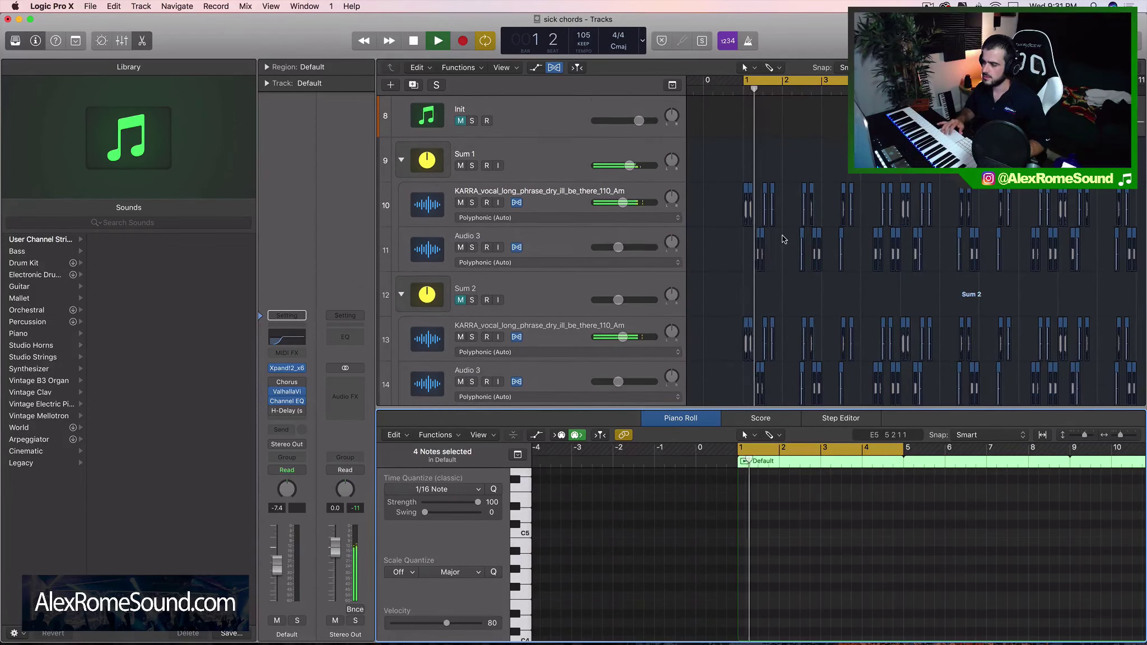
scroll(783, 240, up, 4)
click(814, 148)
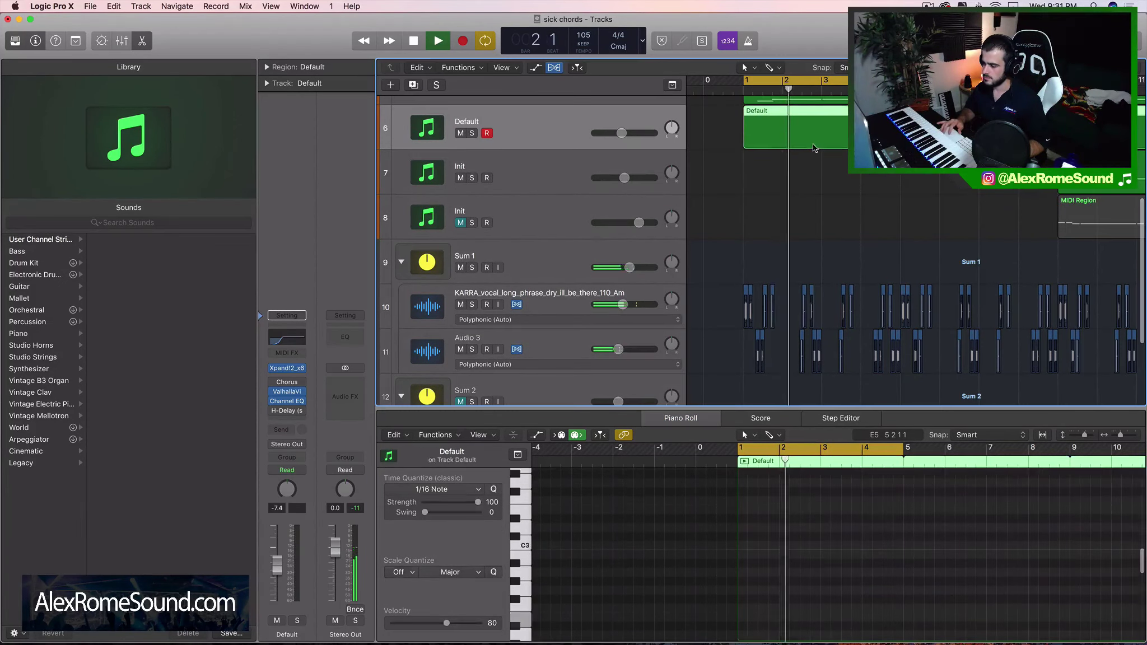
scroll(774, 553, down, 1)
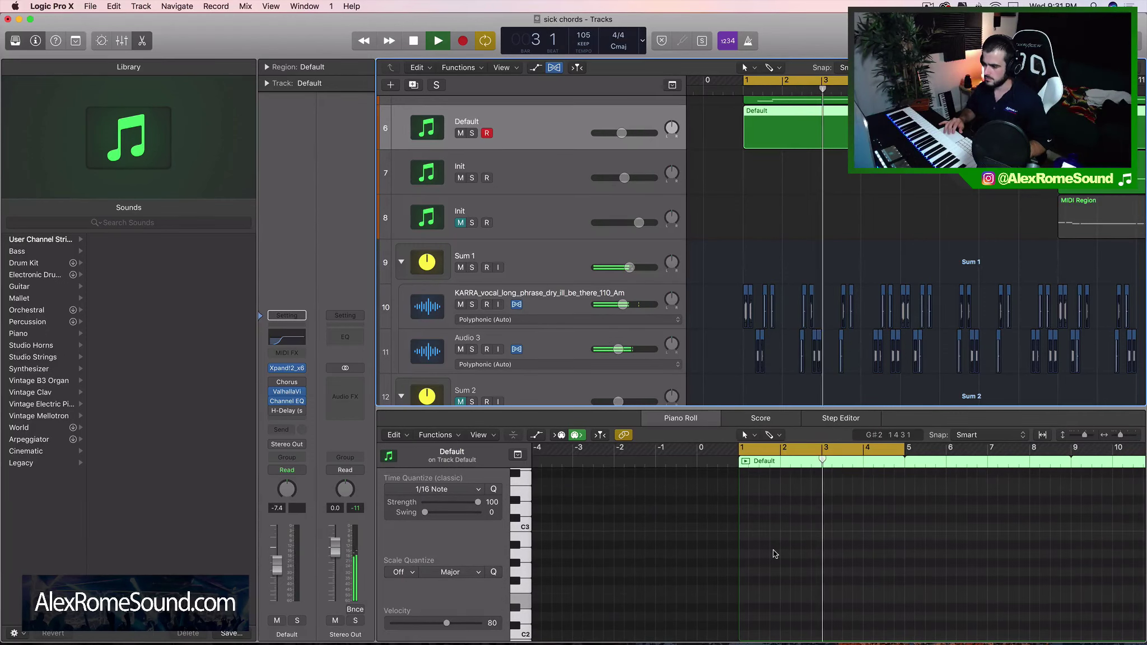
key(space)
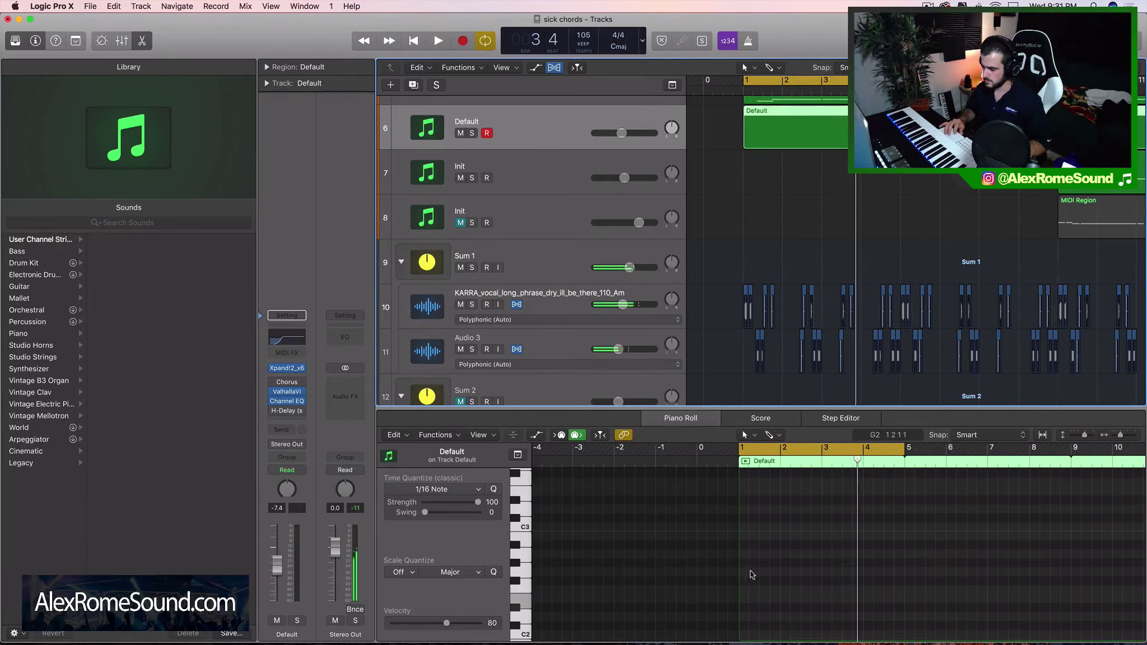
key(space)
key(space)
Add a one-beat D#3 note at the start of bar 1 in the empty track 6 region
super+click(748, 565)
key(super+Right)
key(super+Right)
key(super+Right)
key(super+Right)
key(super+Right)
key(super+Right)
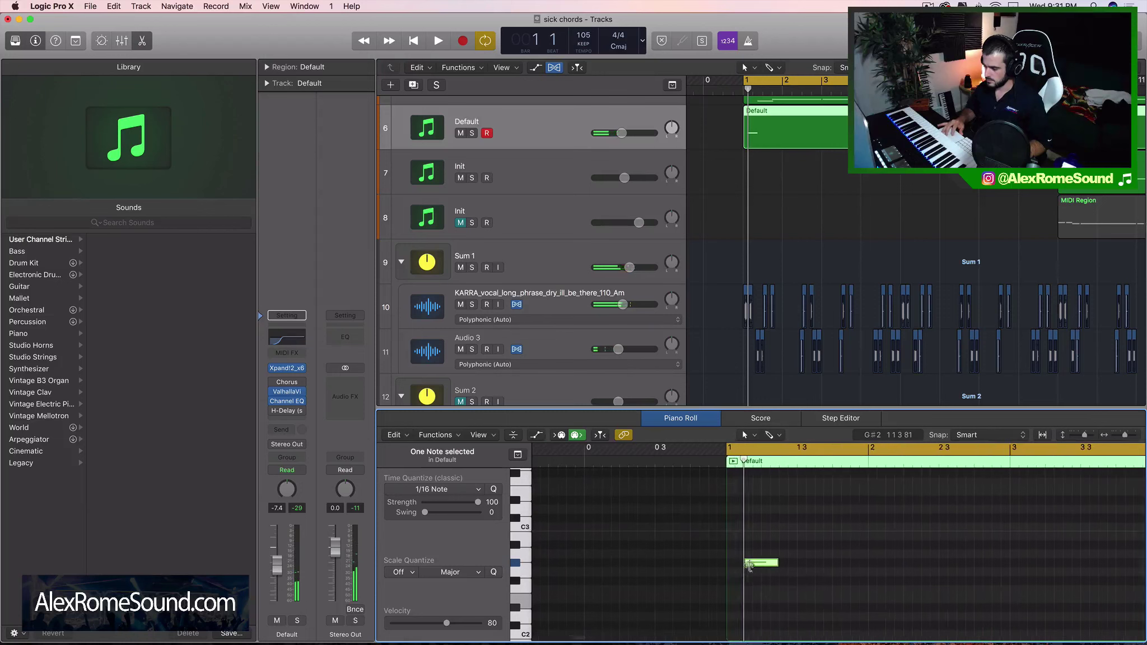
drag(749, 565, 733, 500)
key(space)
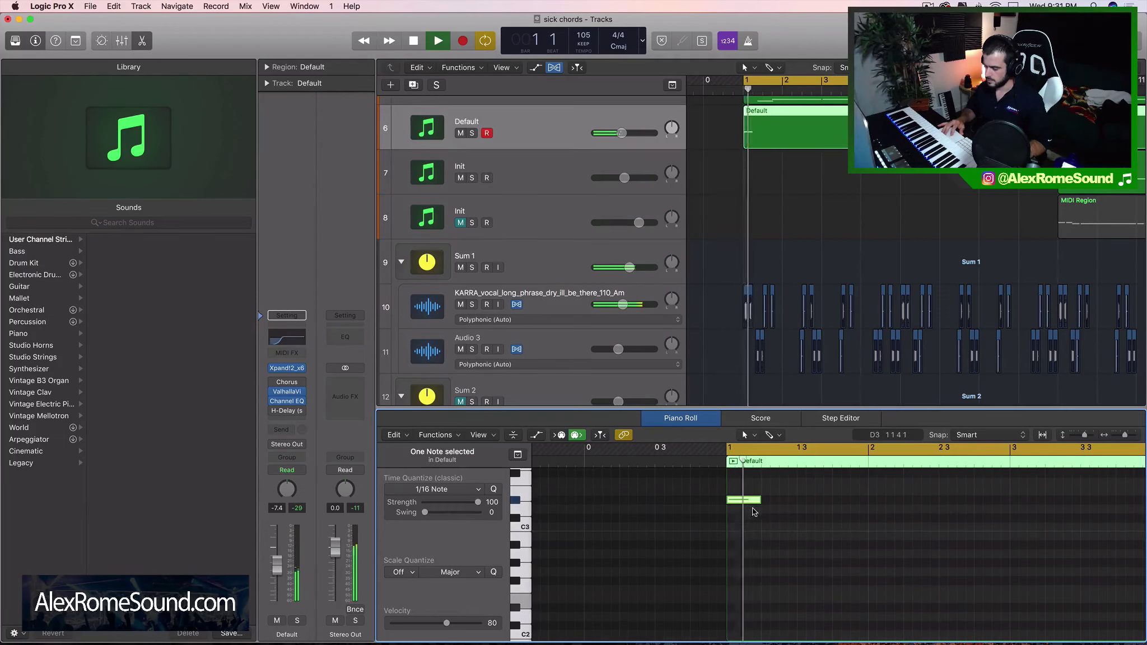
Add a G#2 note on beat 2 and a C#3 note on beat 3 of bar 1, checking them with playback
super+click(769, 532)
drag(770, 529, 774, 565)
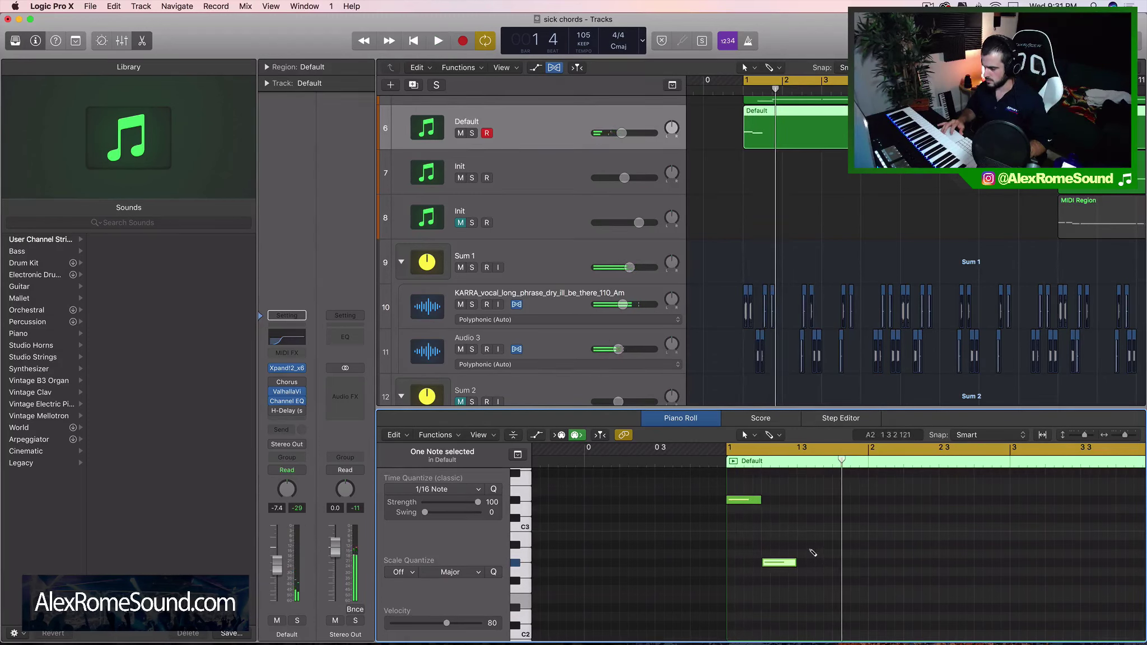
super+click(806, 545)
drag(807, 544, 814, 517)
key(space)
key(space)
key(space)
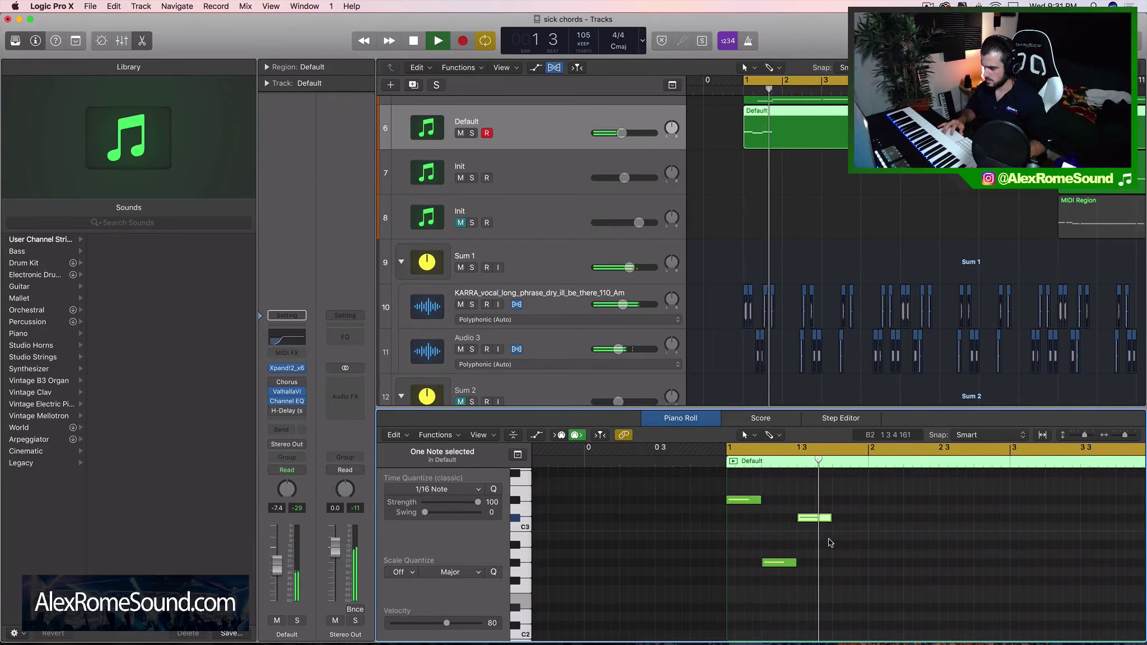
Add a G#2 note on beat 4 of bar 1 and an overlapping B2 note half a beat after it
key(space)
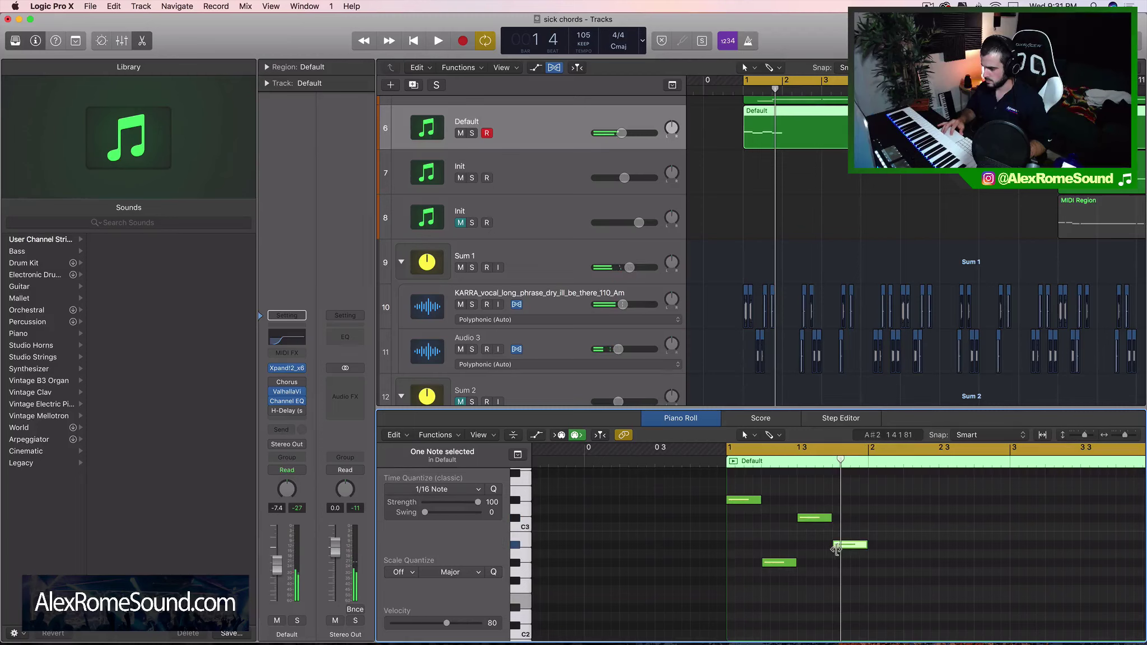
drag(835, 549, 839, 566)
key(space)
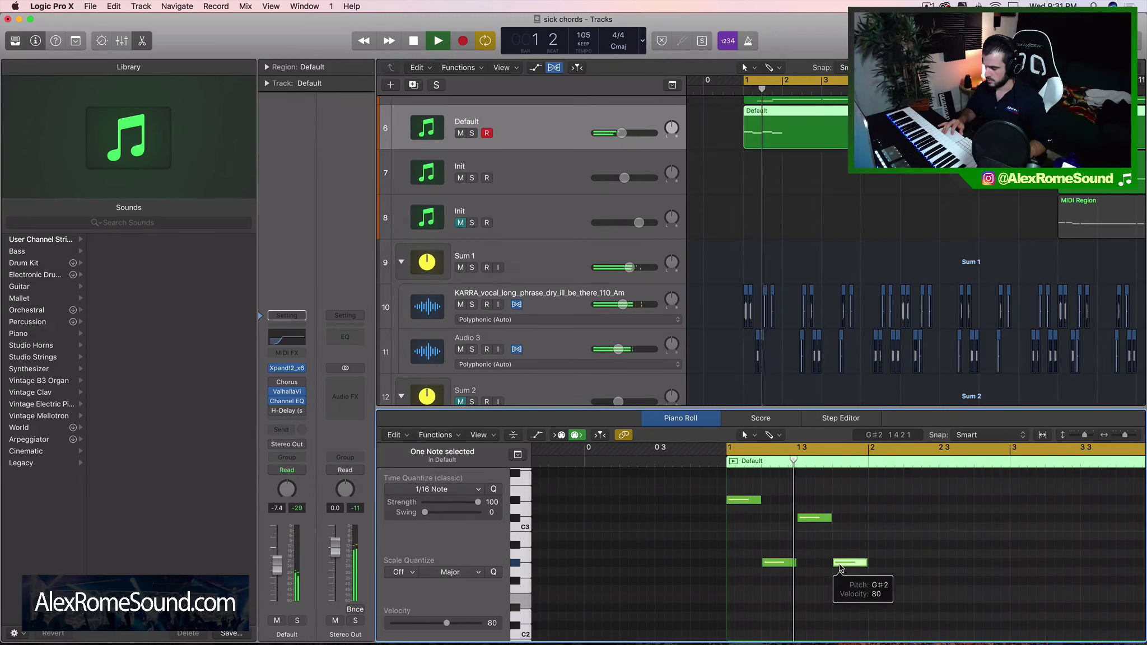
key(space)
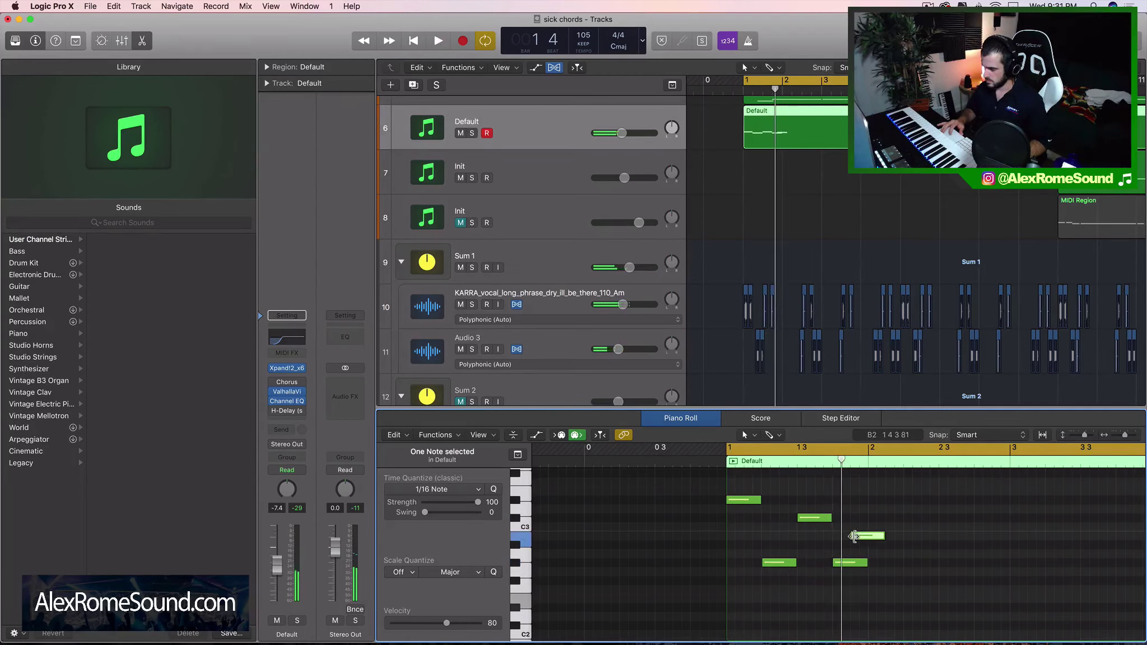
Solo track 6 and listen to the new bar 1 melody on its own
key(space)
key(s)
click(860, 537)
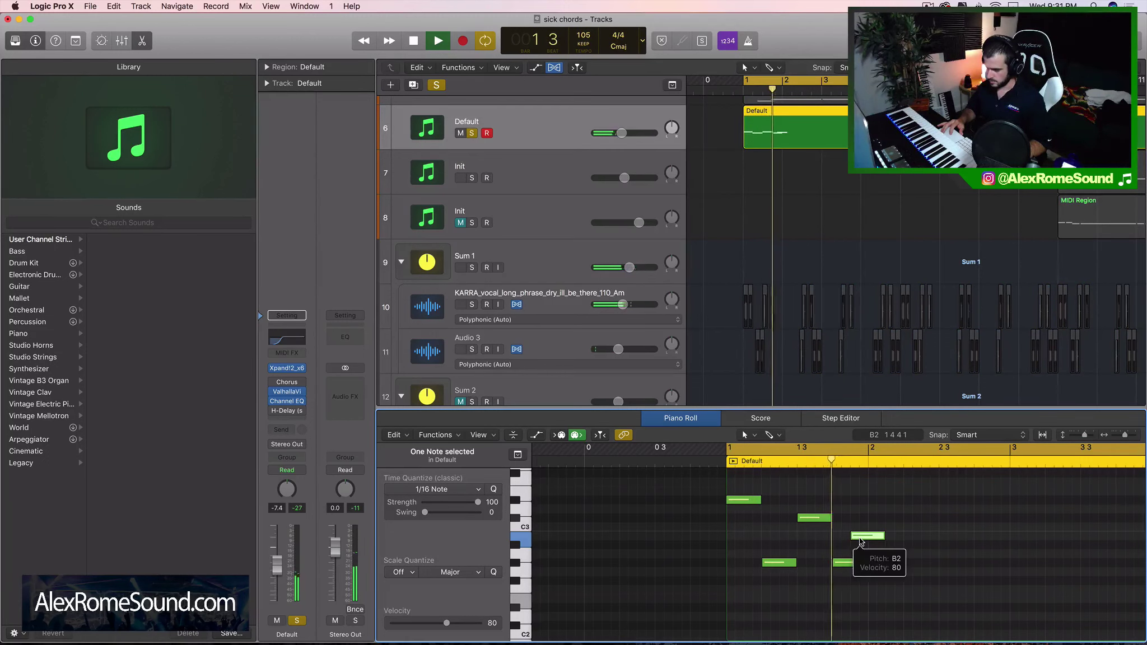
key(space)
key(space)
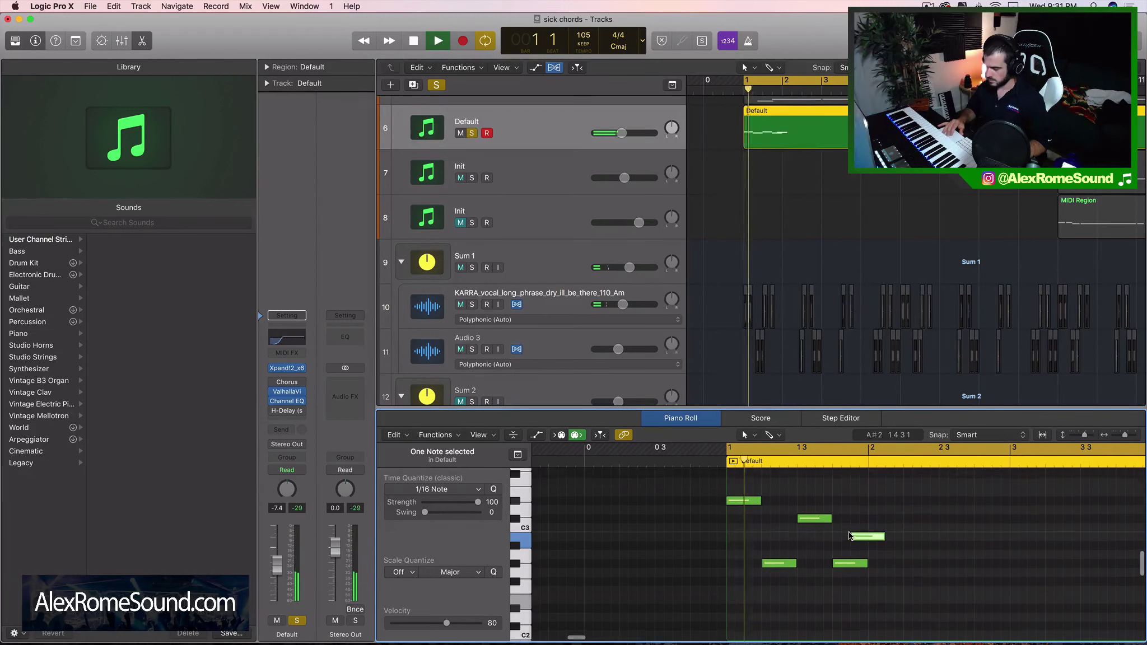
scroll(849, 536, up, 2)
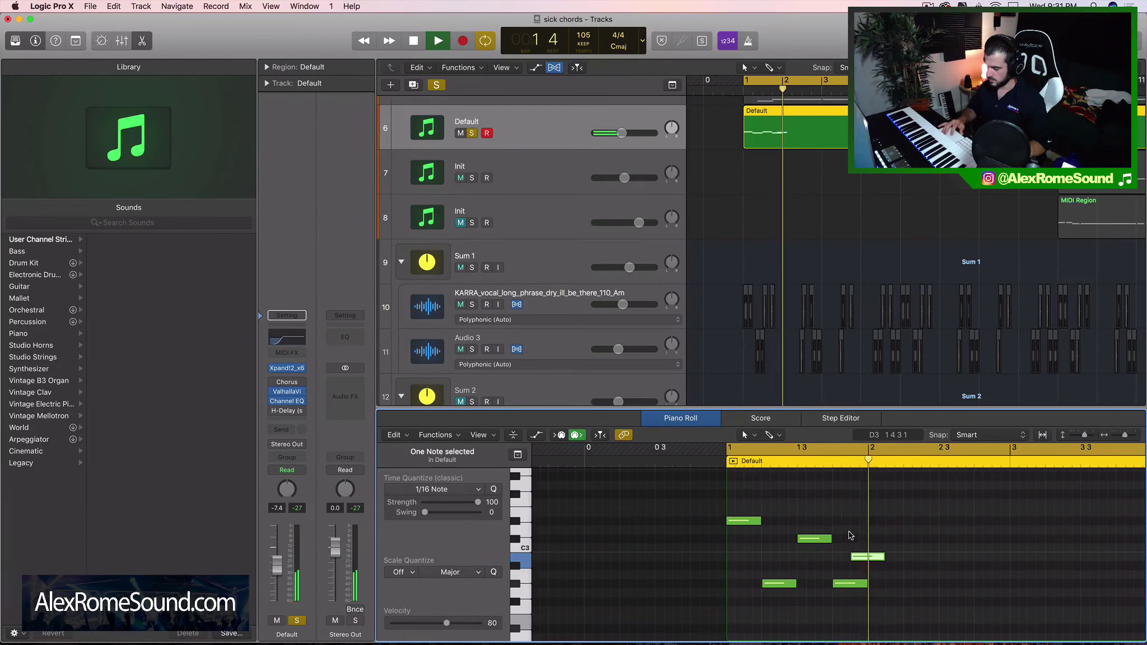
scroll(850, 538, up, 2)
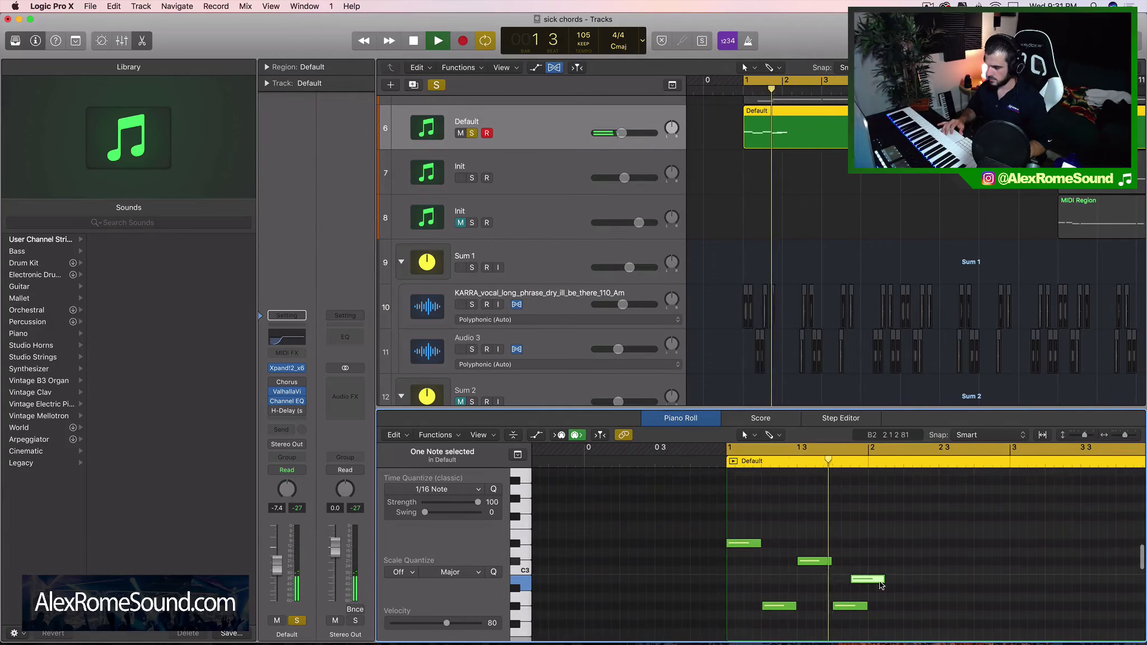
key(space)
Add C#3, G#2, B2 and G#2 notes on beats 1 to 4 of bar 2, plus an overlapping B2 half a beat after the last
scroll(895, 607, down, 1)
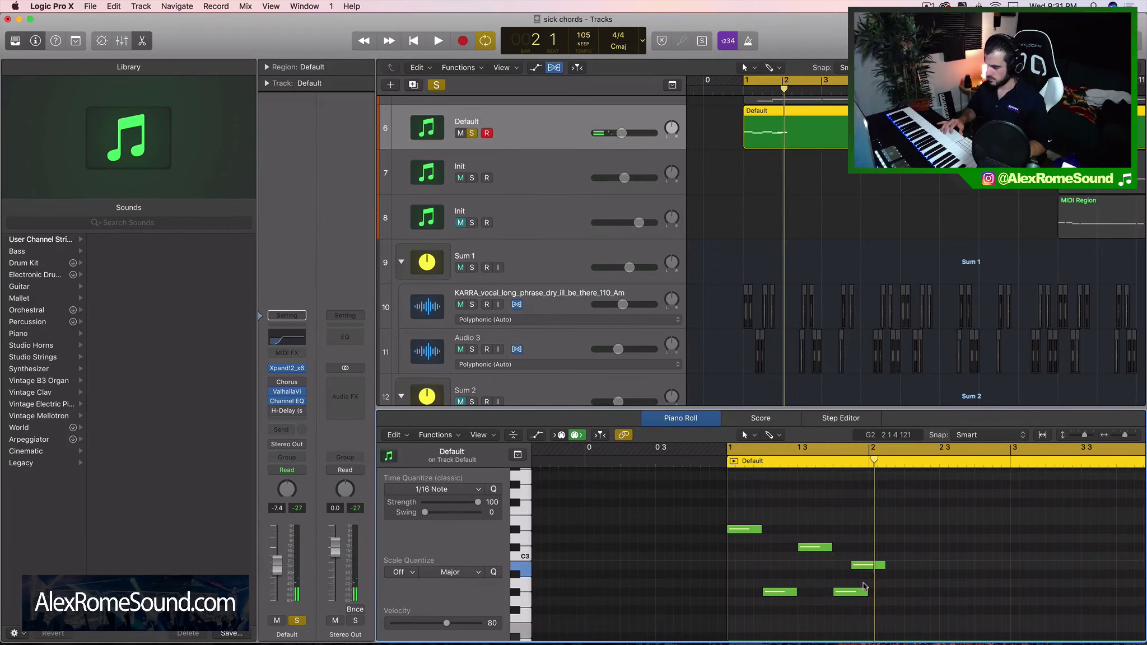
drag(896, 604, 719, 513)
drag(875, 559, 879, 549)
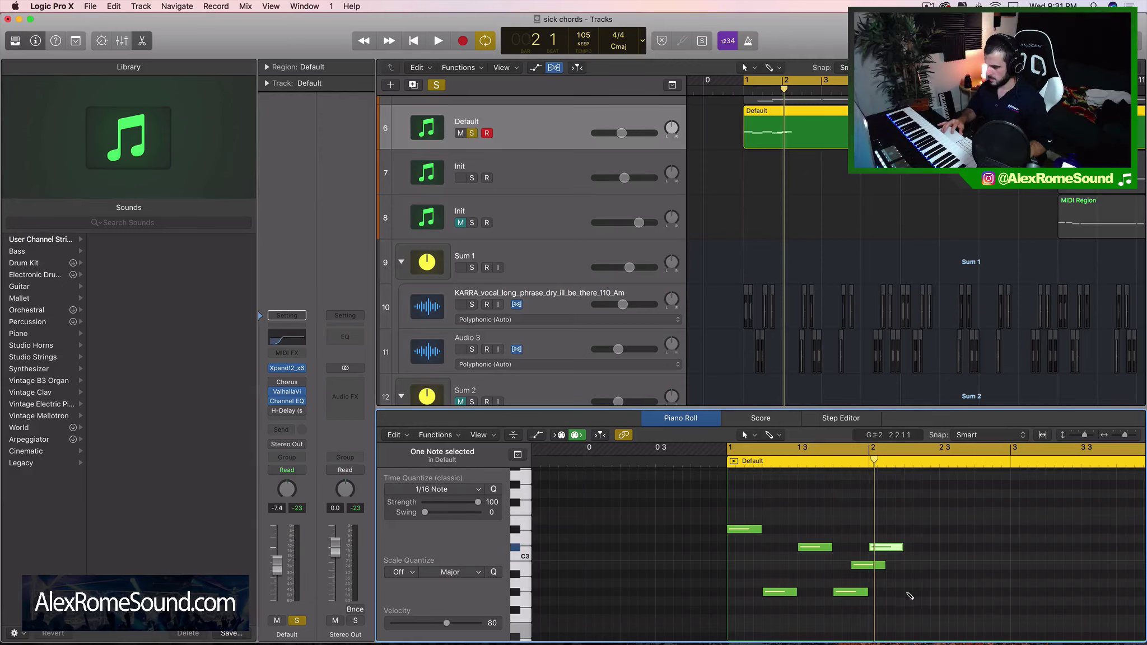
click(906, 593)
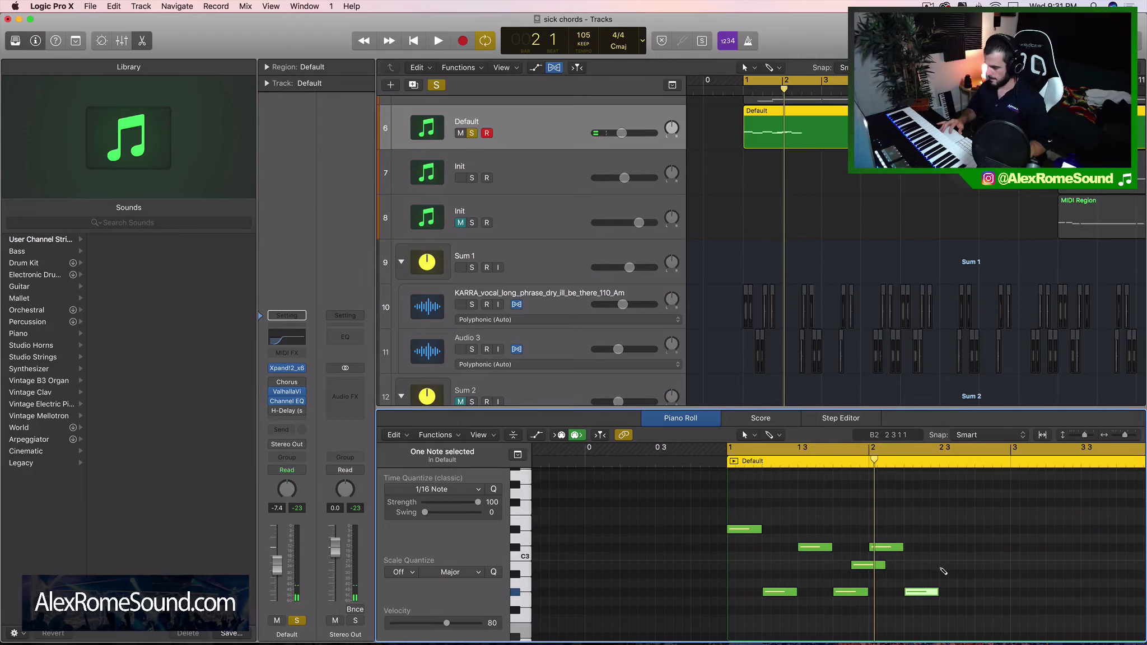
click(942, 566)
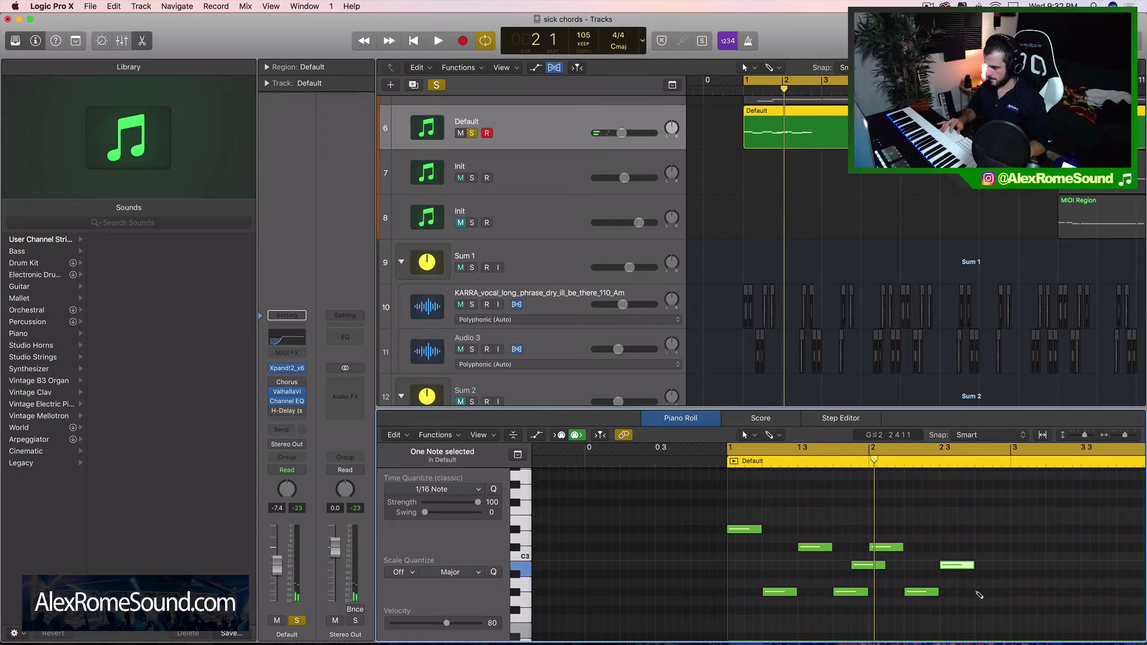
click(977, 593)
click(994, 565)
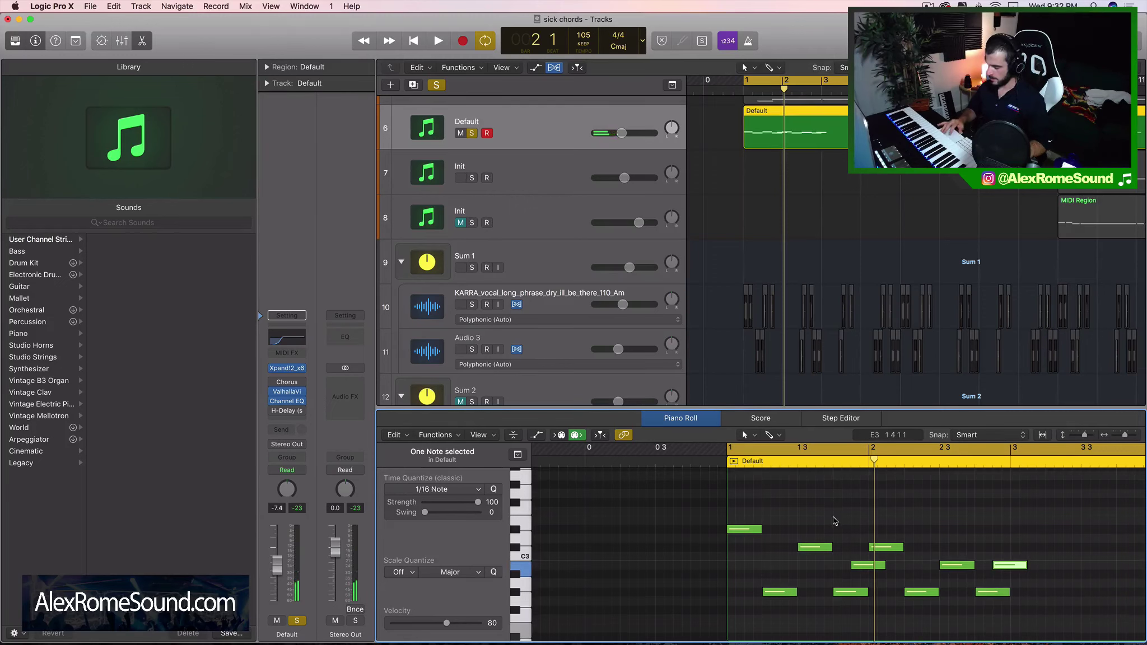
Unsolo track 6 during playback and copy the ten melody notes so the two-bar phrase repeats from bar 3
key(space)
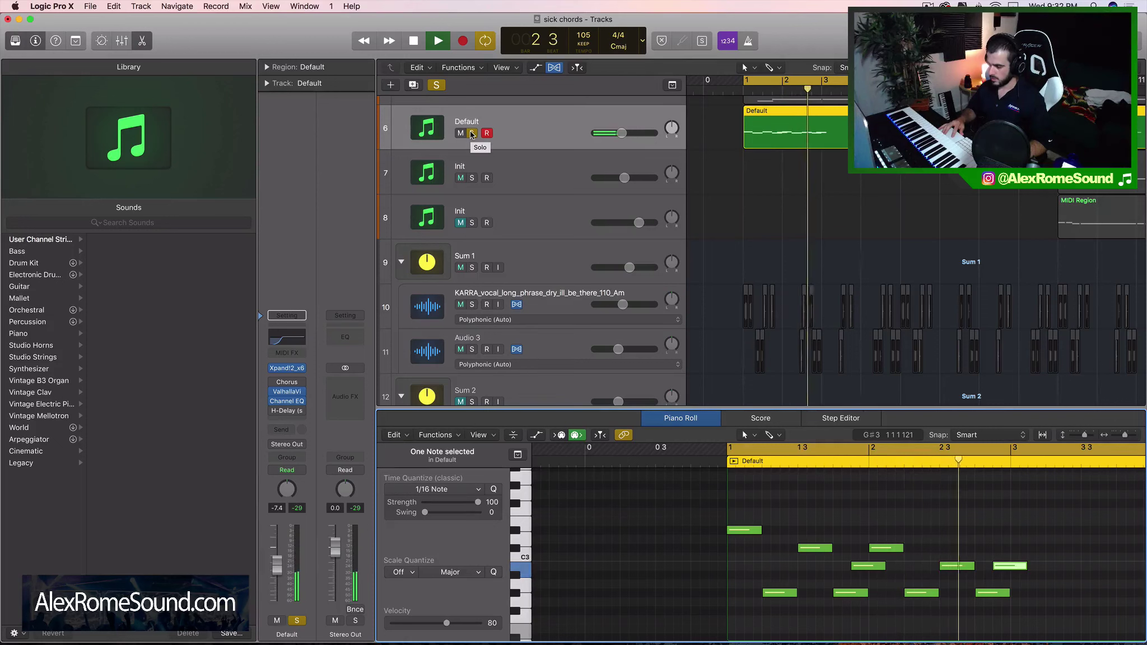
click(472, 133)
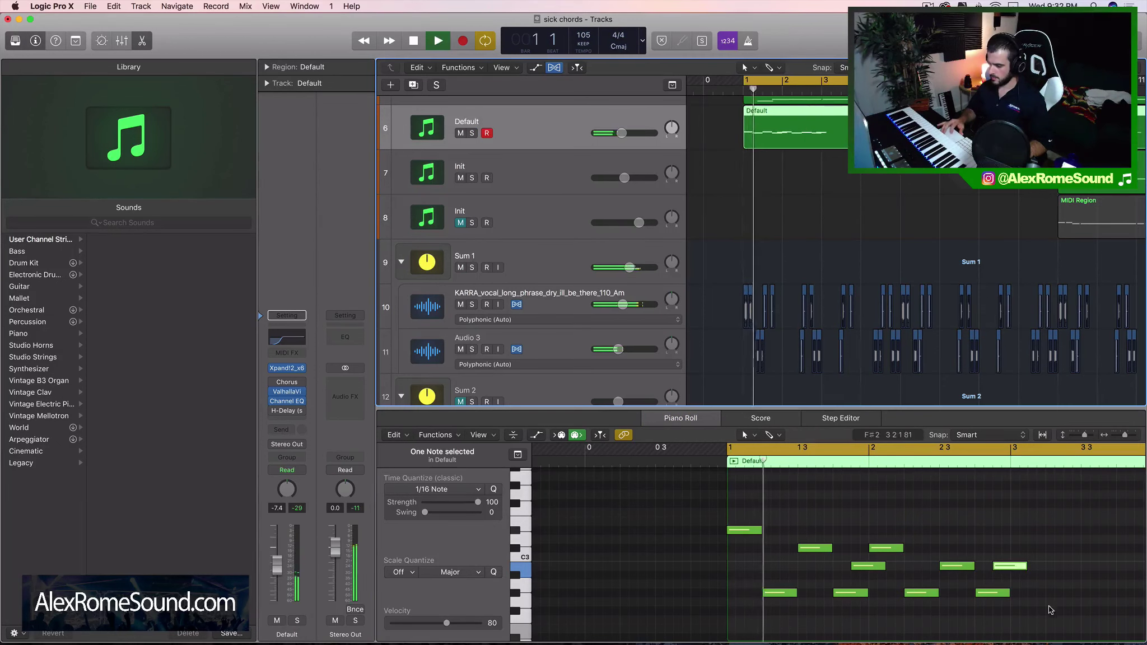
drag(1051, 611, 739, 524)
scroll(746, 527, down, 5)
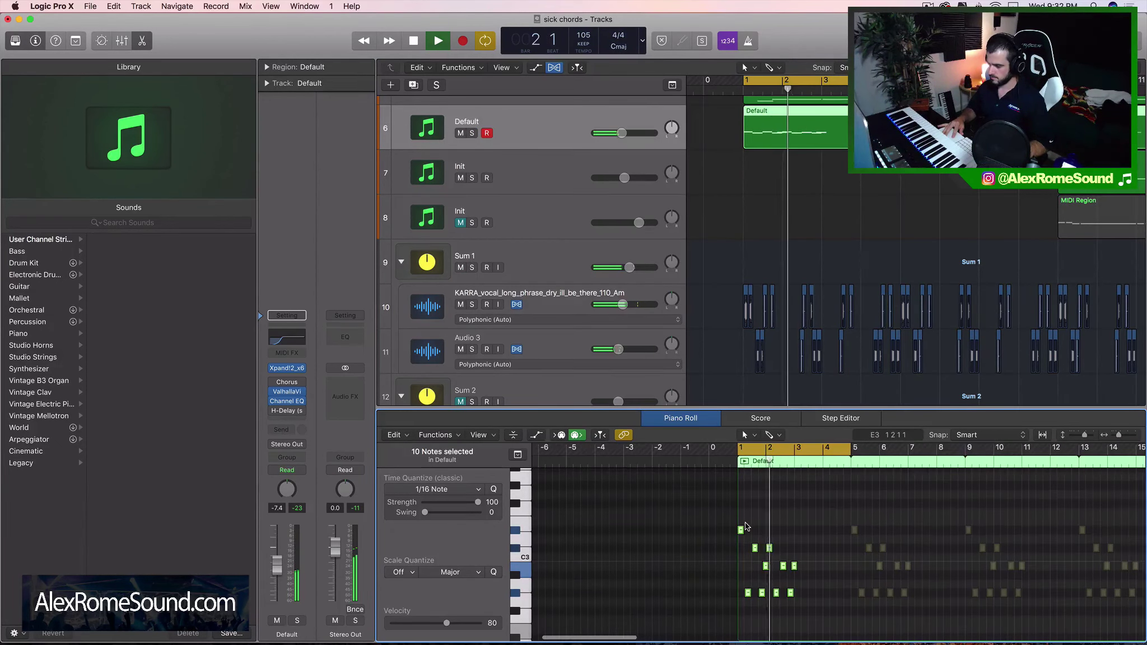
scroll(746, 526, up, 5)
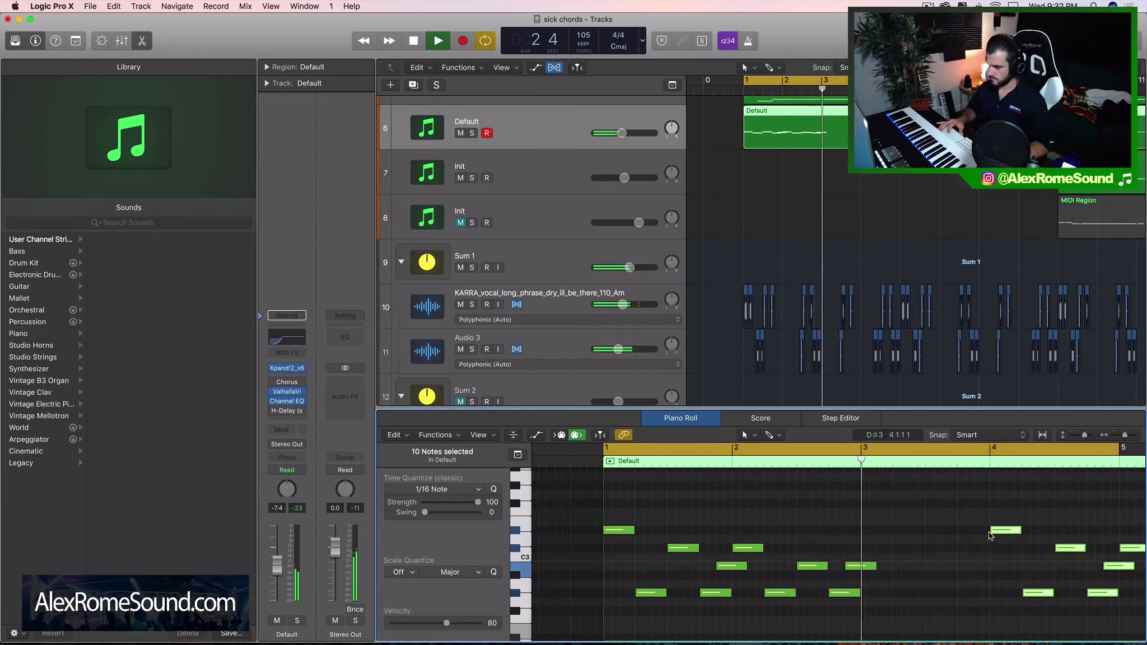
drag(990, 535, 878, 535)
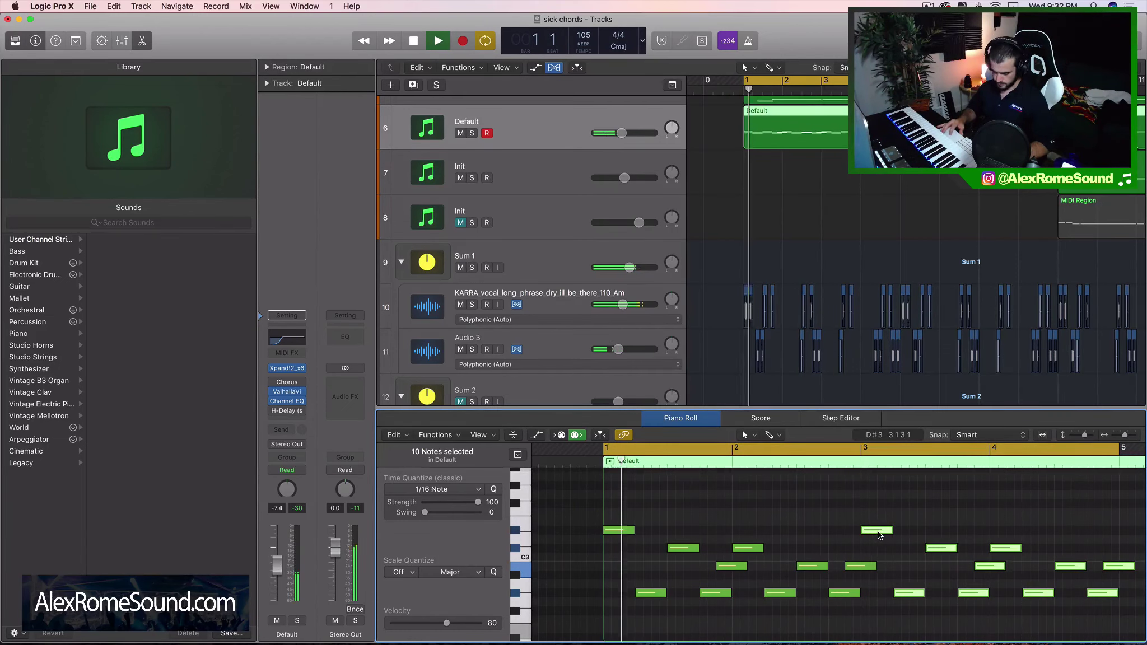
Solo track 6 and add a higher B3 note just after the start of bar 1, checking it with playback
key(ctrl+s)
scroll(616, 521, up, 3)
key(space)
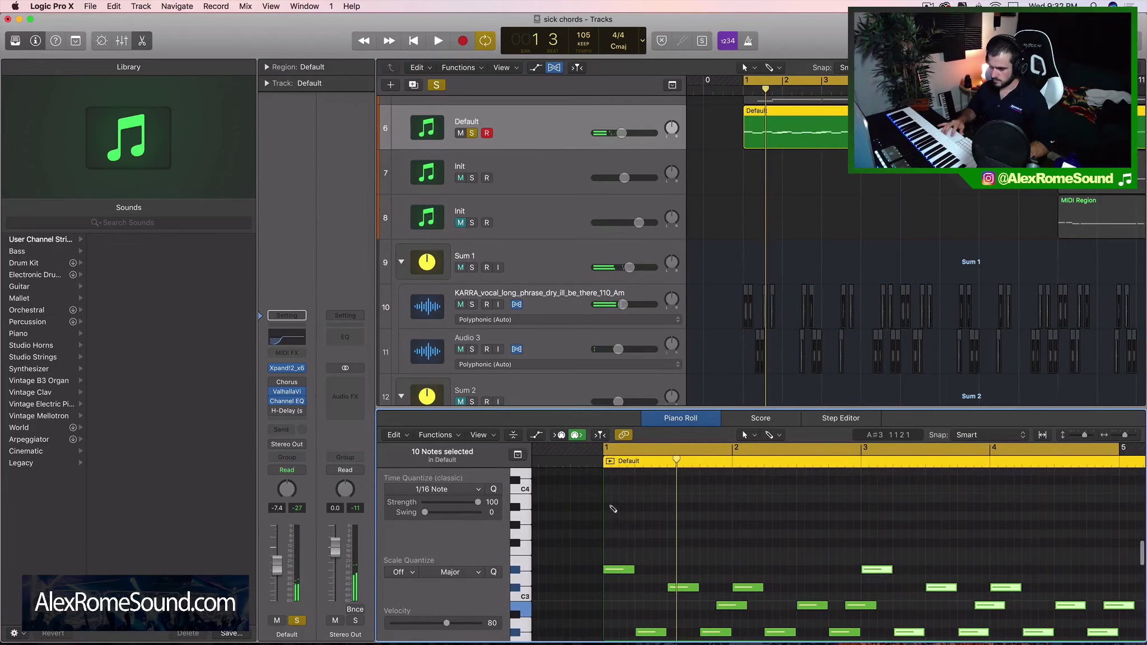
scroll(613, 509, up, 2)
drag(610, 510, 605, 501)
key(space)
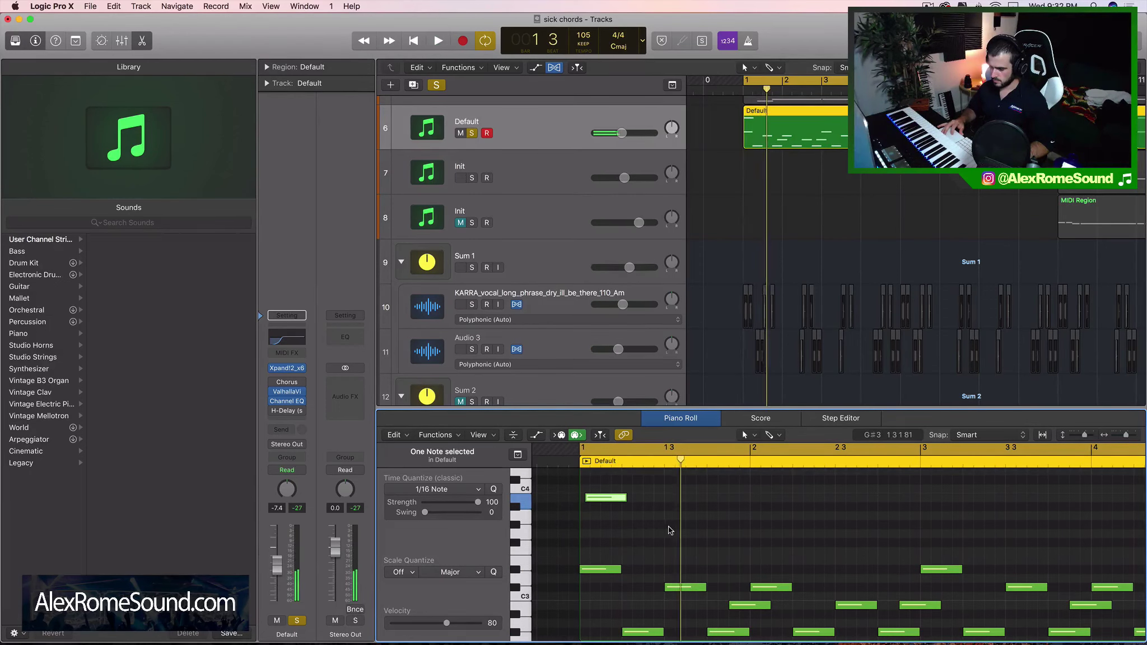
Add a G#3 note near beat 3 of bar 1 and a C#4 note on beat 3 of bar 2, checking them with playback
drag(672, 540, 682, 530)
key(space)
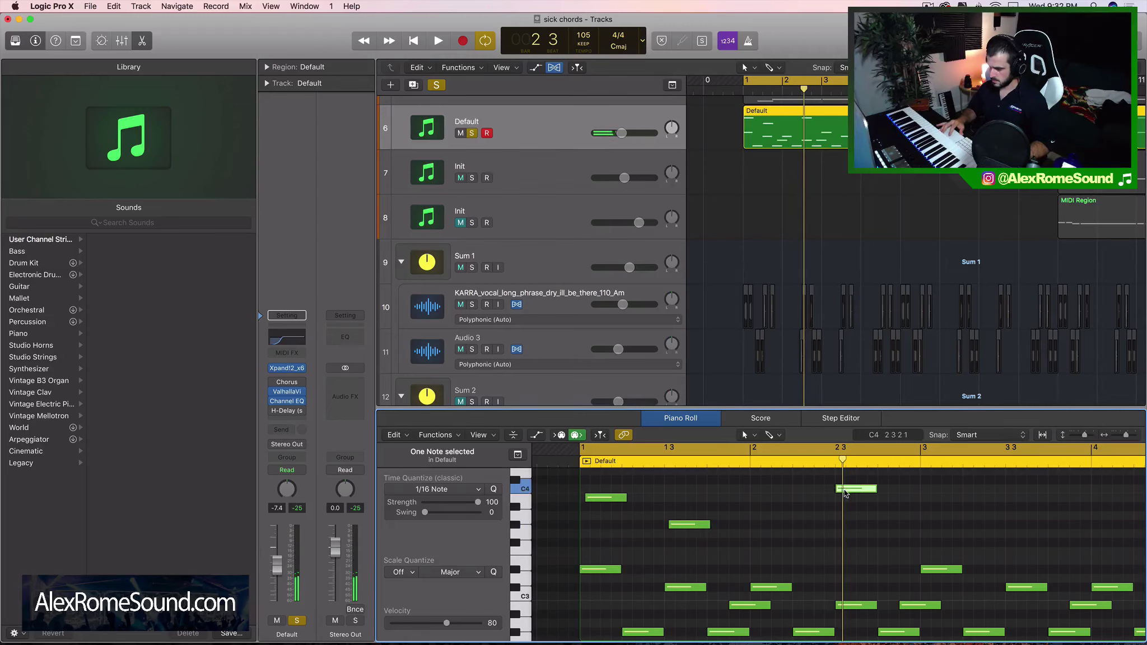
drag(845, 493, 845, 480)
key(space)
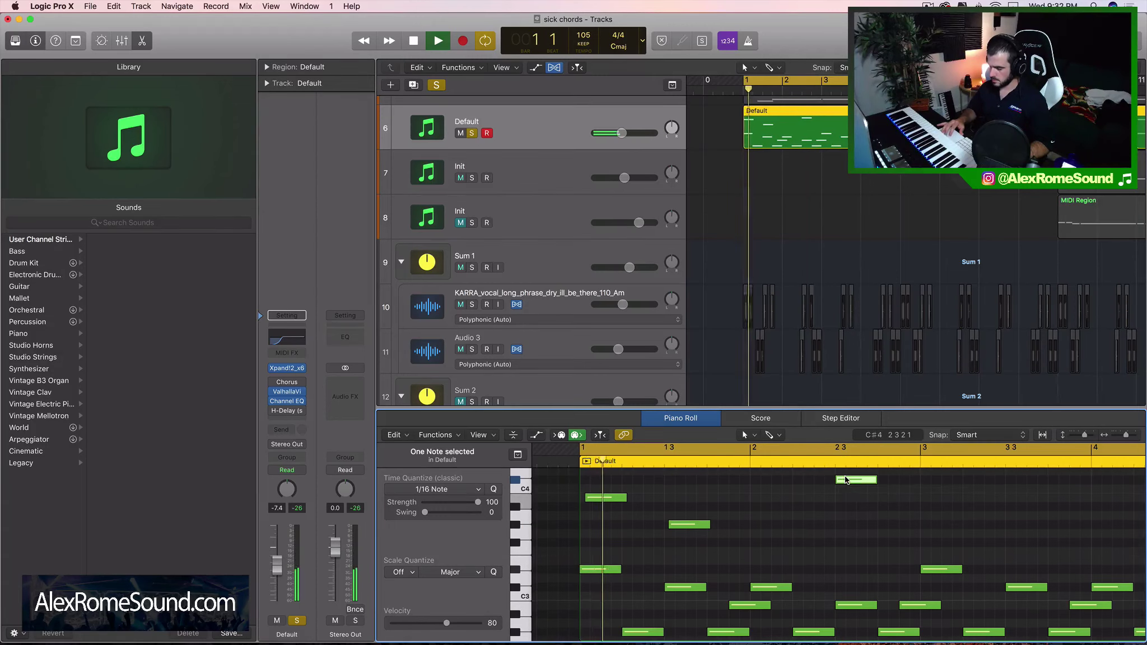
Unsolo the Default track and delete the upper-octave melody notes from its region, leaving only the lower part
click(471, 133)
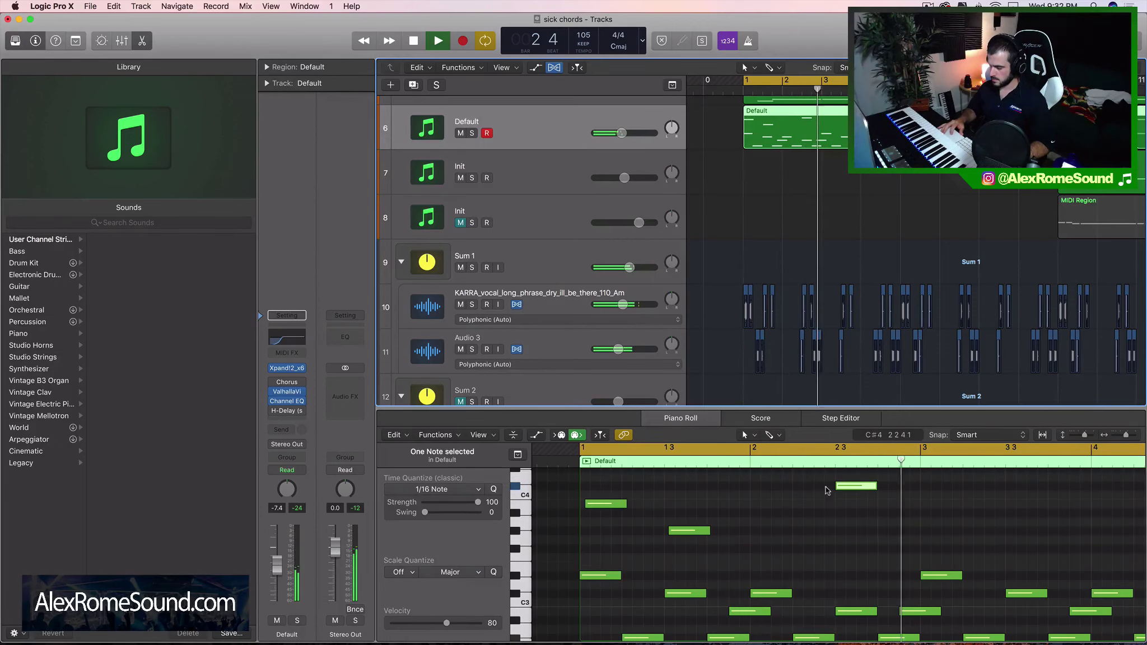
key(space)
drag(919, 551, 597, 478)
key(super+Left)
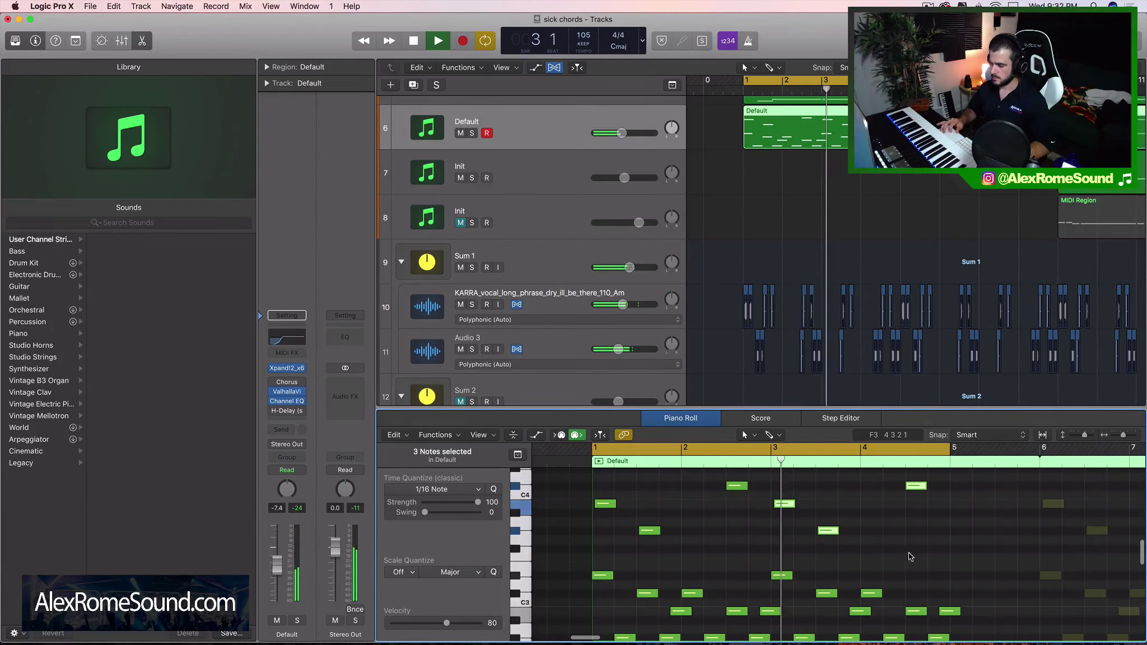
click(923, 564)
key(space)
drag(940, 570, 496, 440)
key(Delete)
key(space)
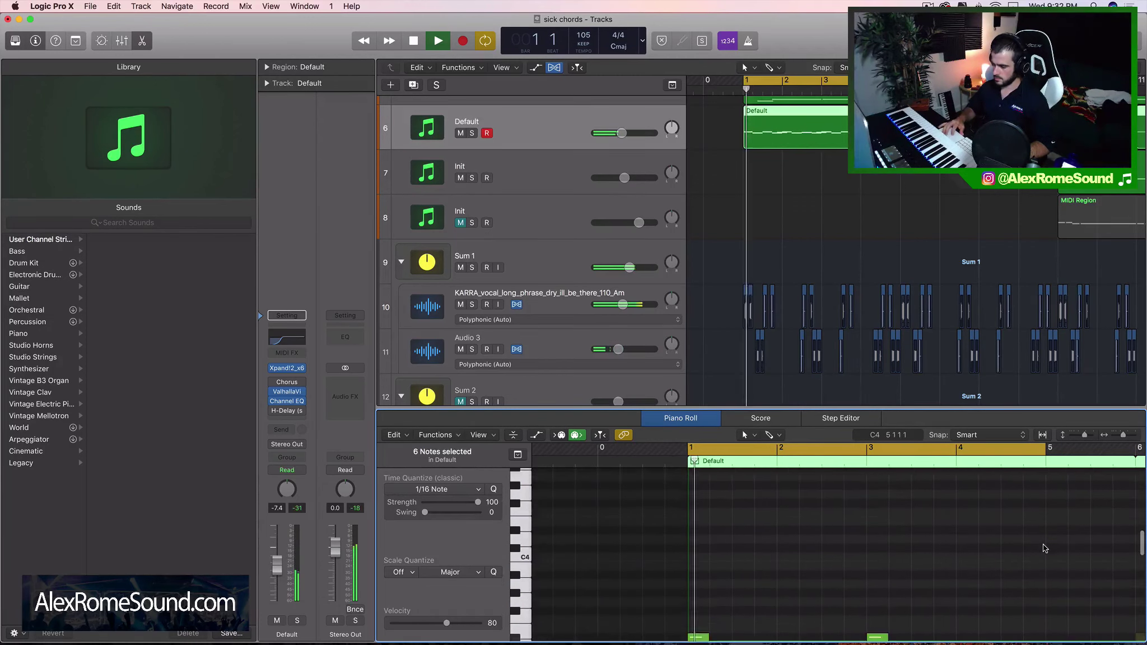
Transpose all remaining notes of the Default region up one octave, so the first note sits on D#4, and solo the track
scroll(1043, 549, down, 4)
scroll(1043, 549, down, 2)
drag(940, 409, 942, 176)
scroll(945, 387, up, 1)
scroll(945, 387, up, 2)
drag(1088, 471, 616, 284)
scroll(743, 388, up, 3)
key(space)
drag(698, 496, 697, 395)
key(space)
key(s)
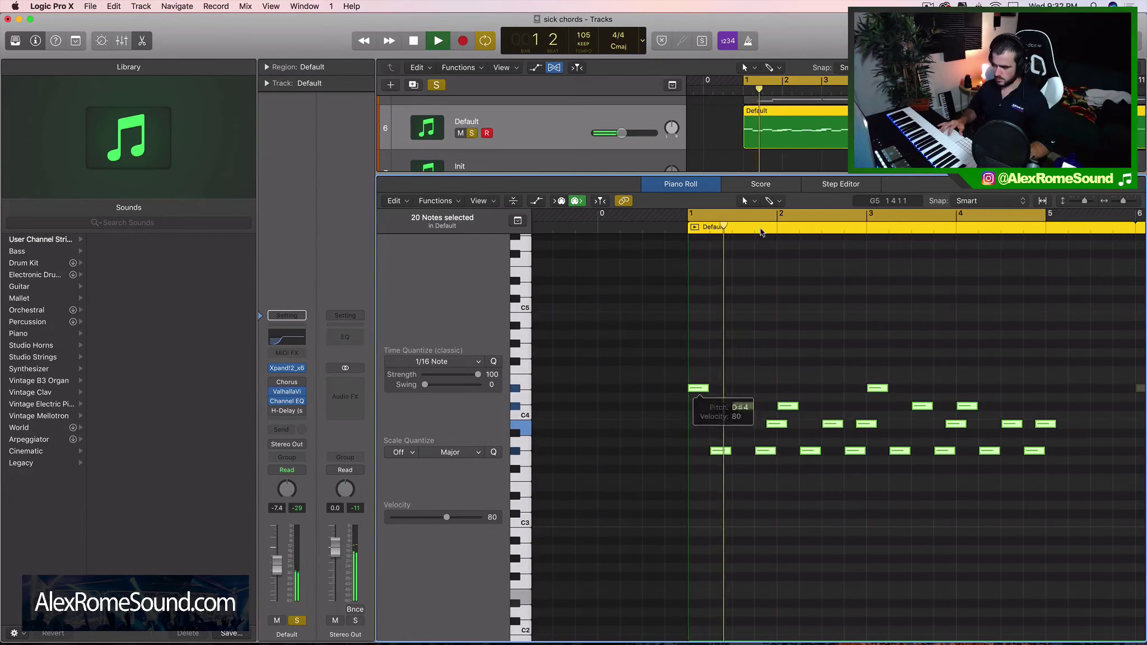
Set the delay time of the track's H-Delay to 1/4 T and slightly lower its dry/wet amount
drag(749, 174, 749, 560)
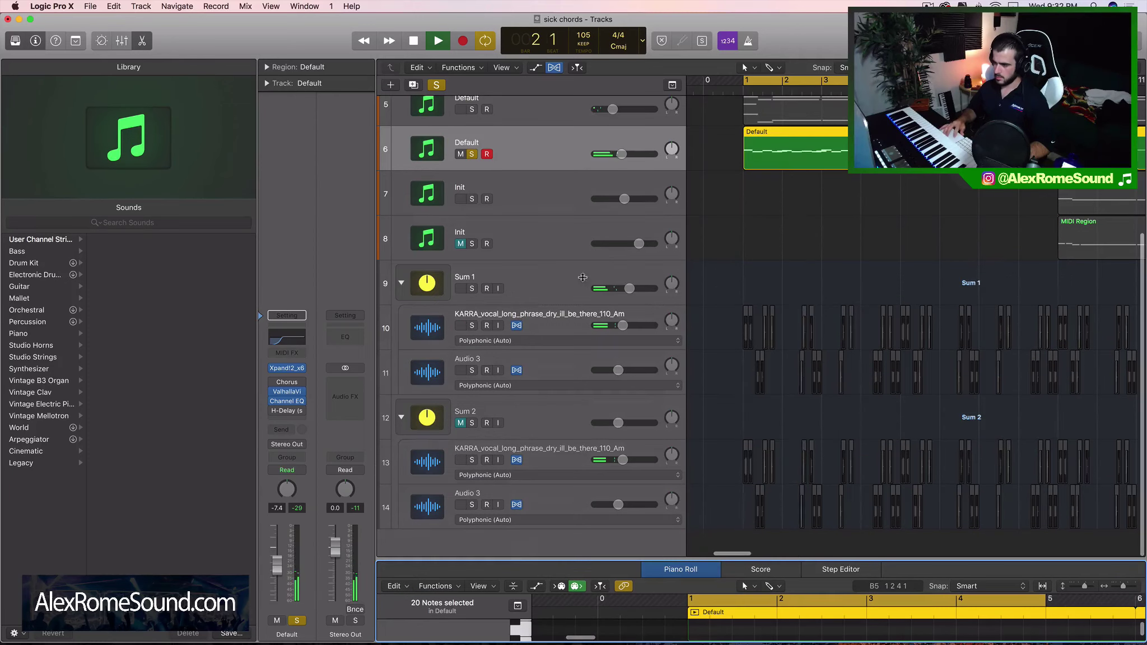
click(288, 411)
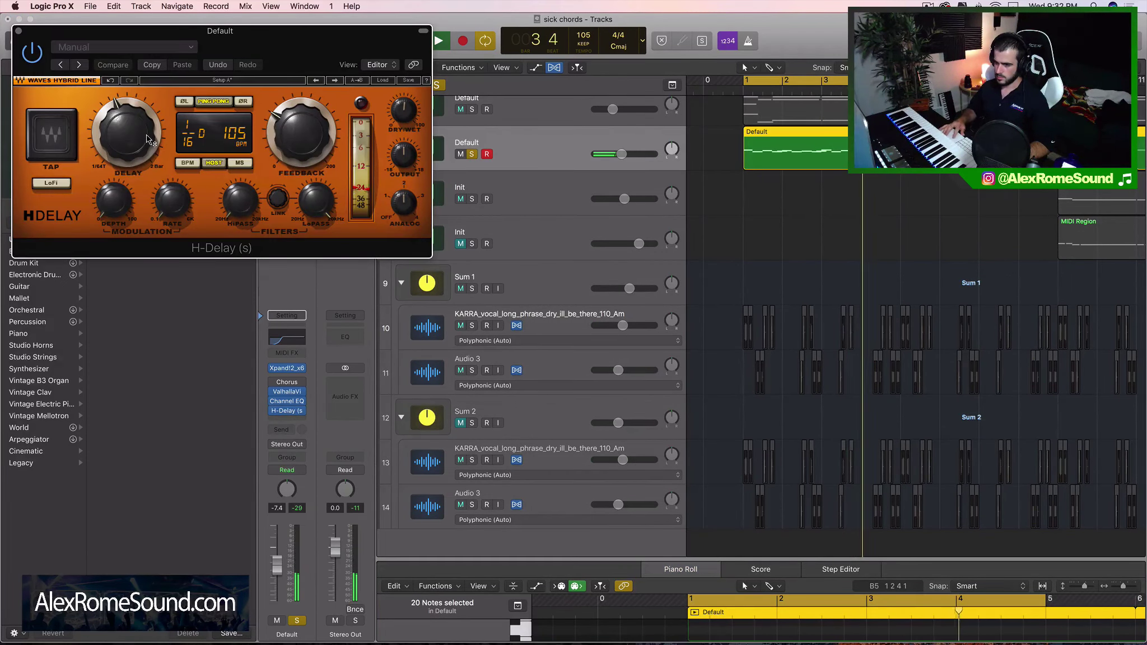
drag(149, 140, 148, 119)
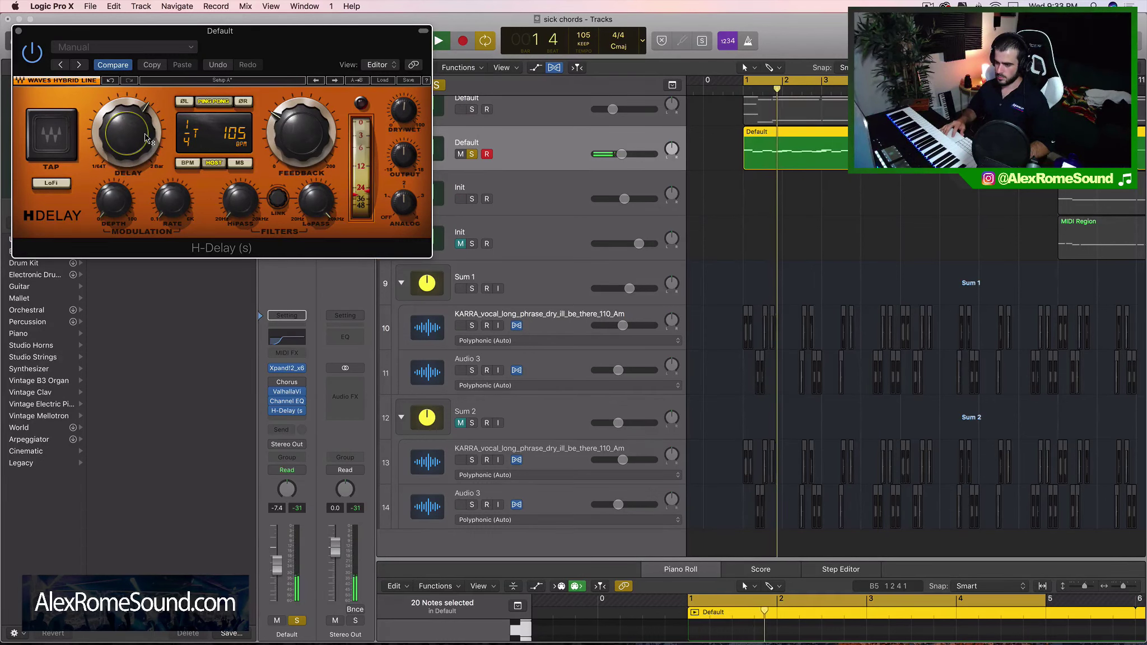
drag(404, 111, 404, 115)
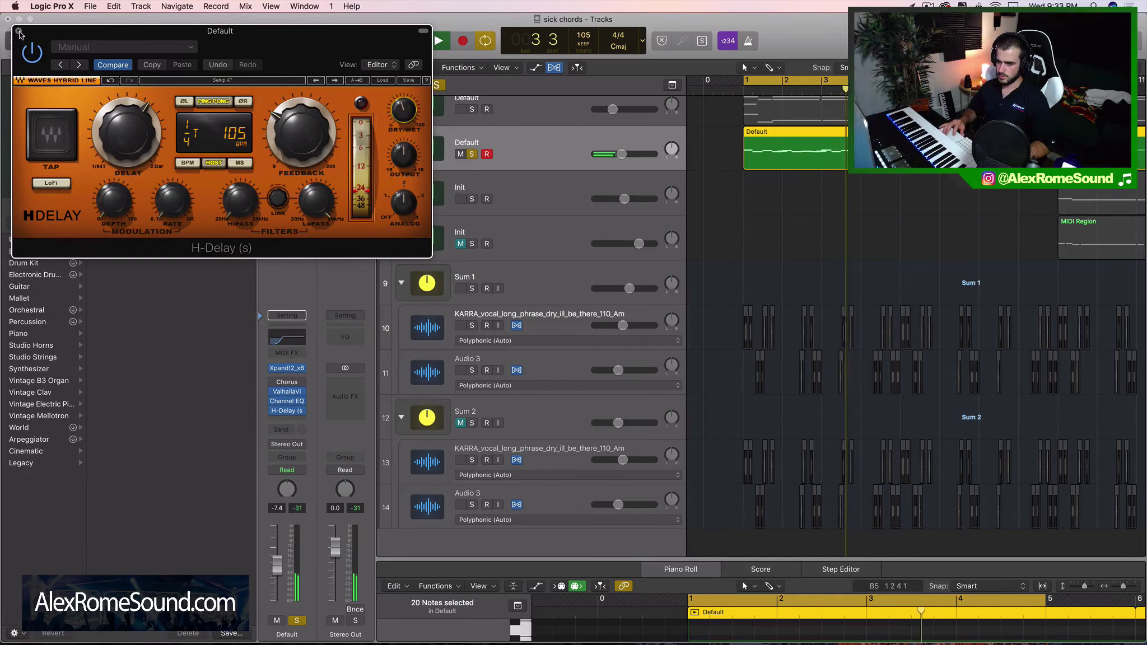
key(super+w)
key(space)
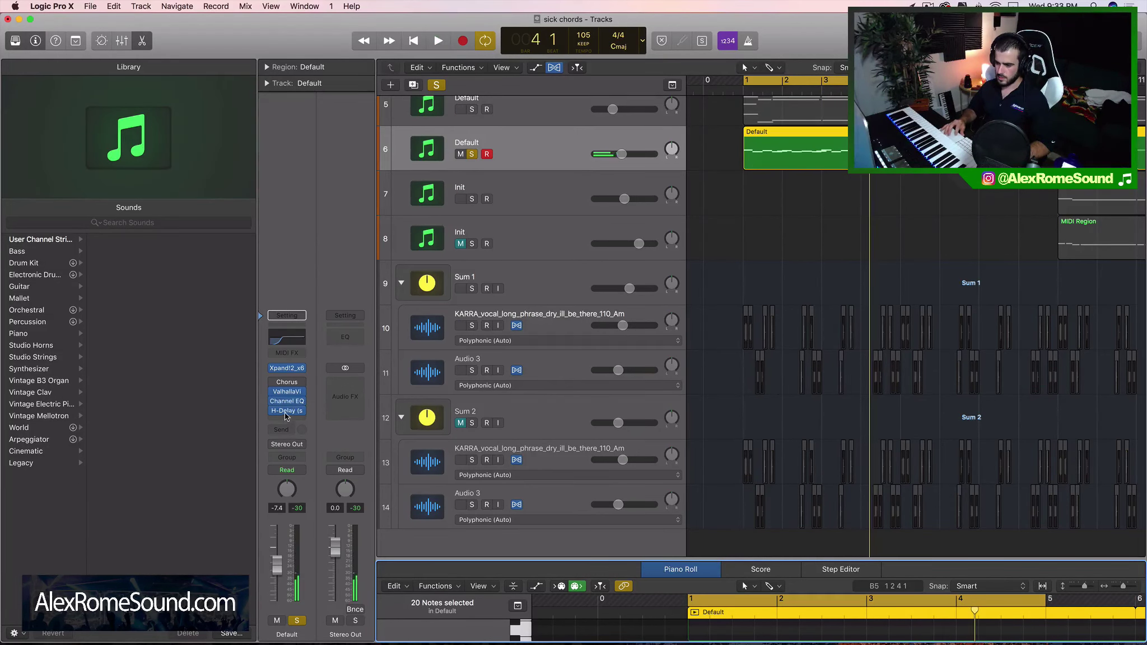
Set the Attack smart knob of the track's Xpand!2 instrument to +42 %
click(287, 369)
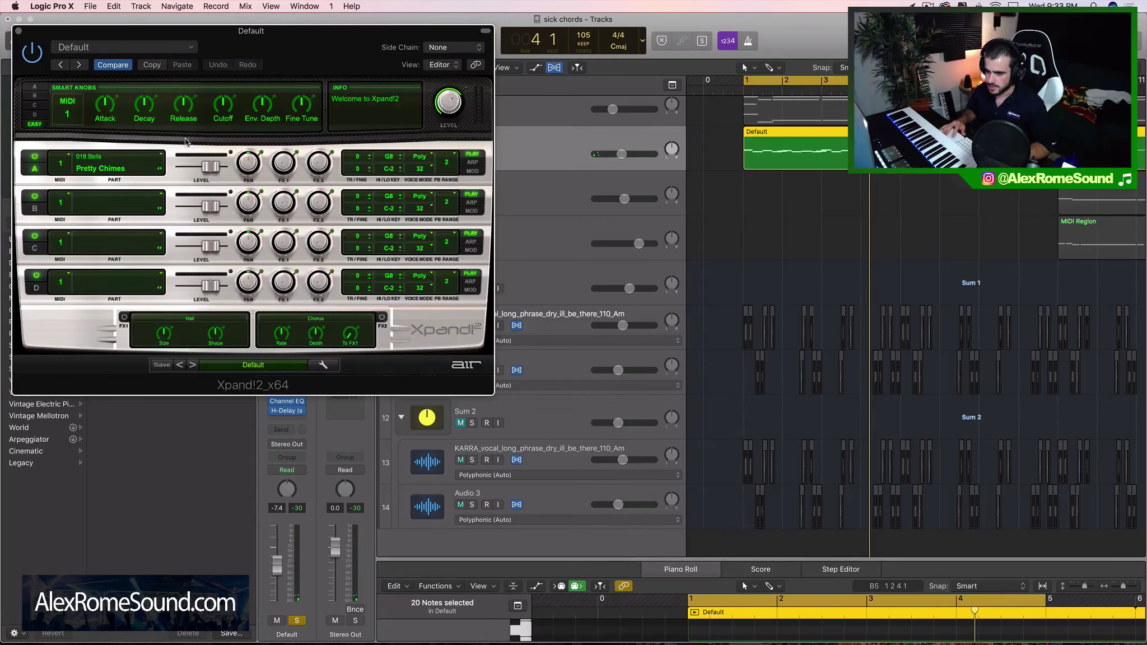
key(space)
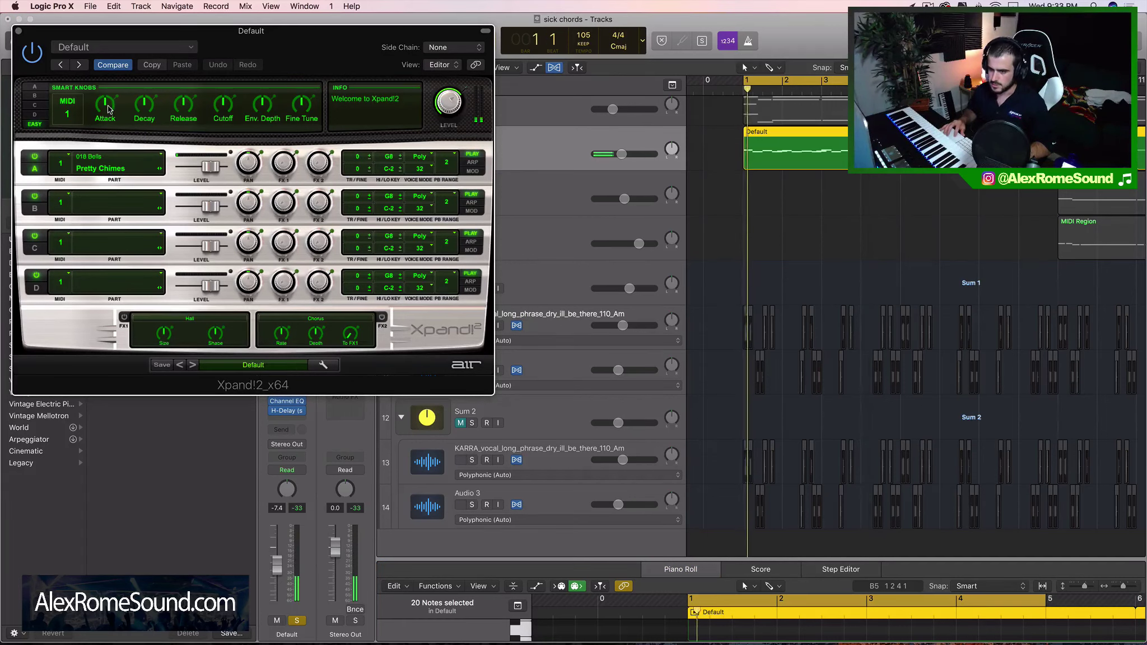
drag(108, 107, 114, 87)
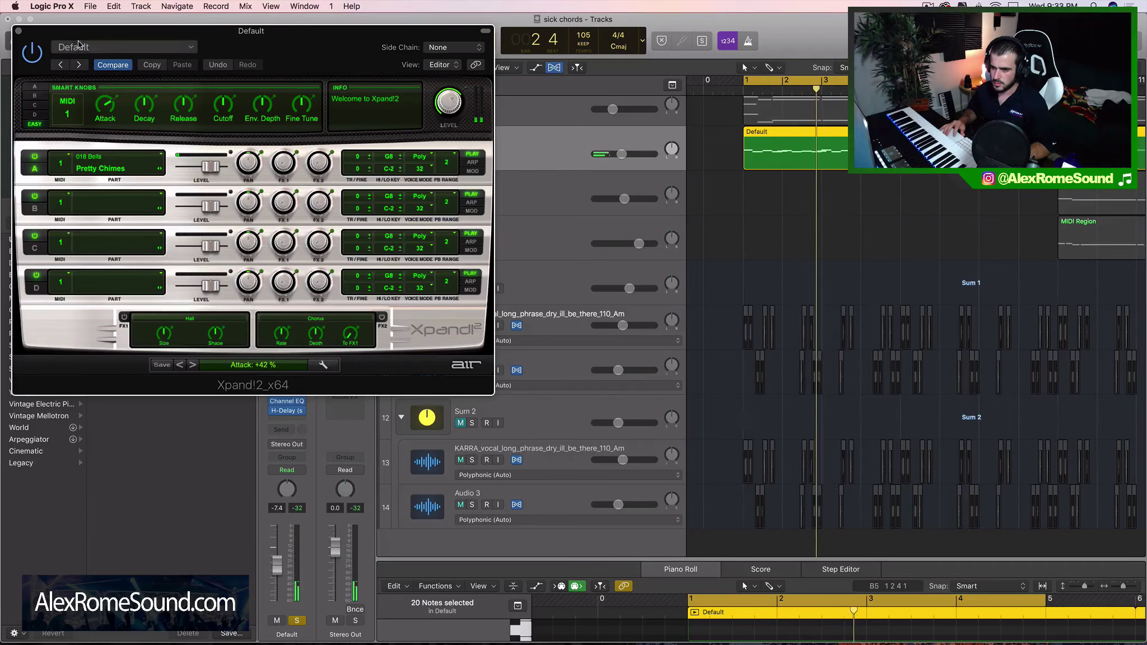
click(18, 32)
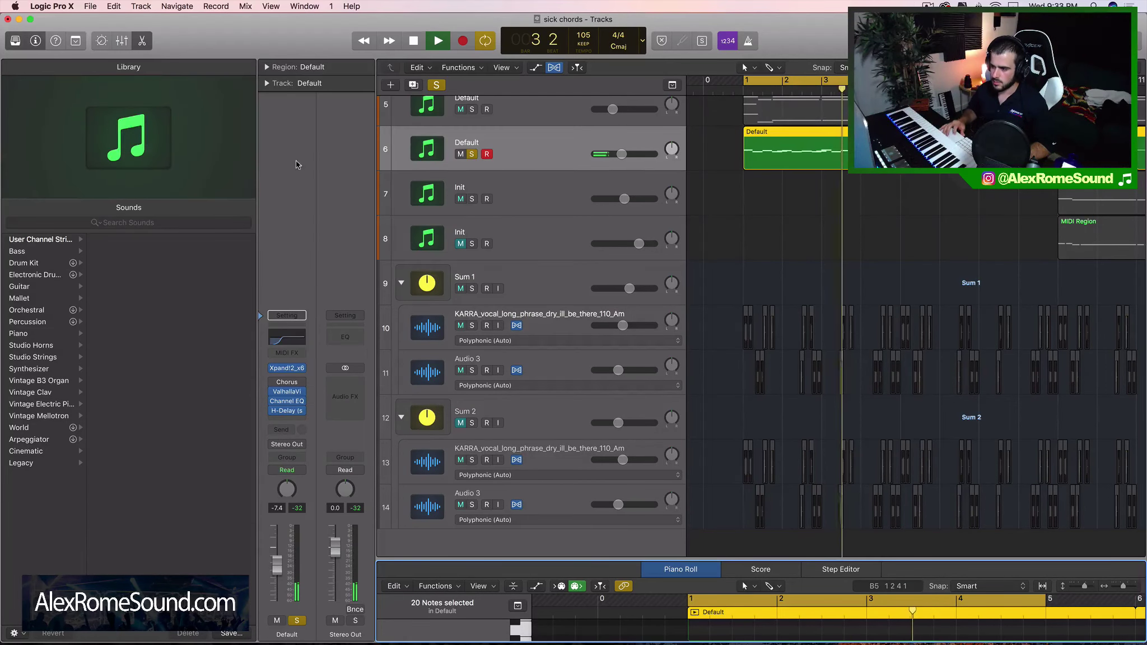
Unsolo the Default track and shorten its region to four bars in the arrangement
click(472, 156)
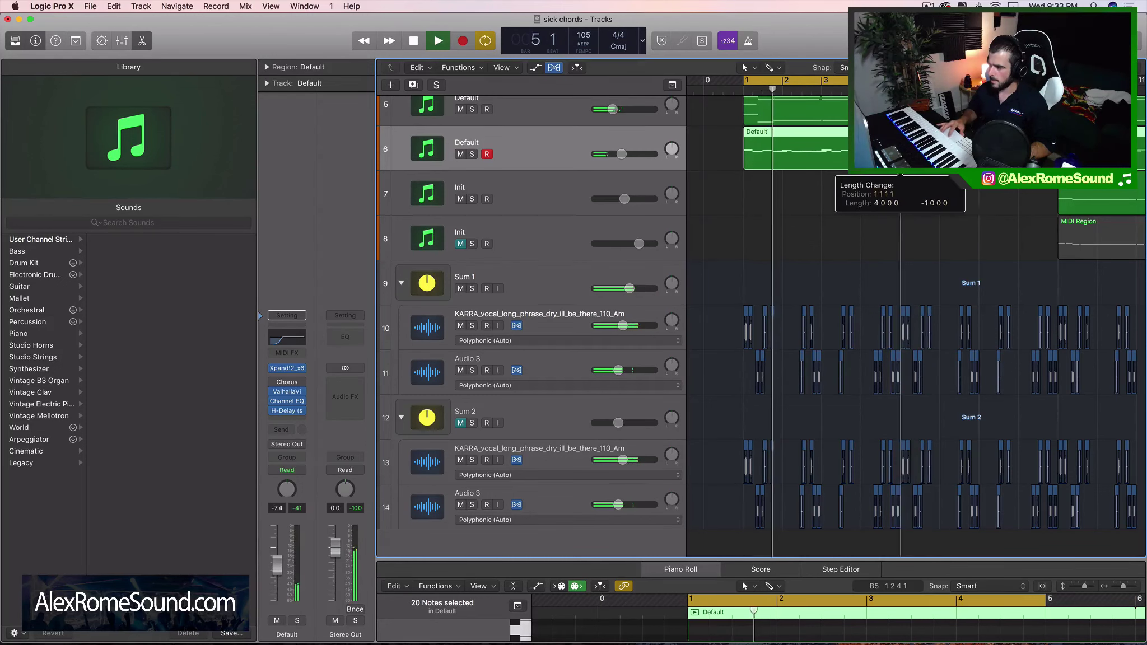
key(e)
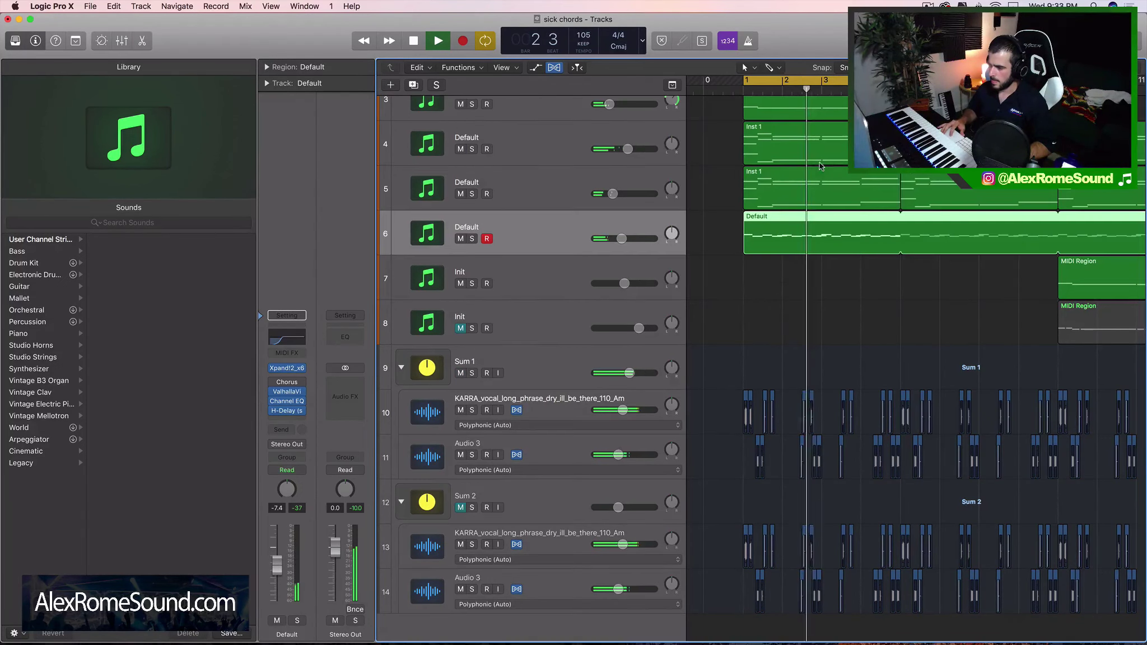
key(e)
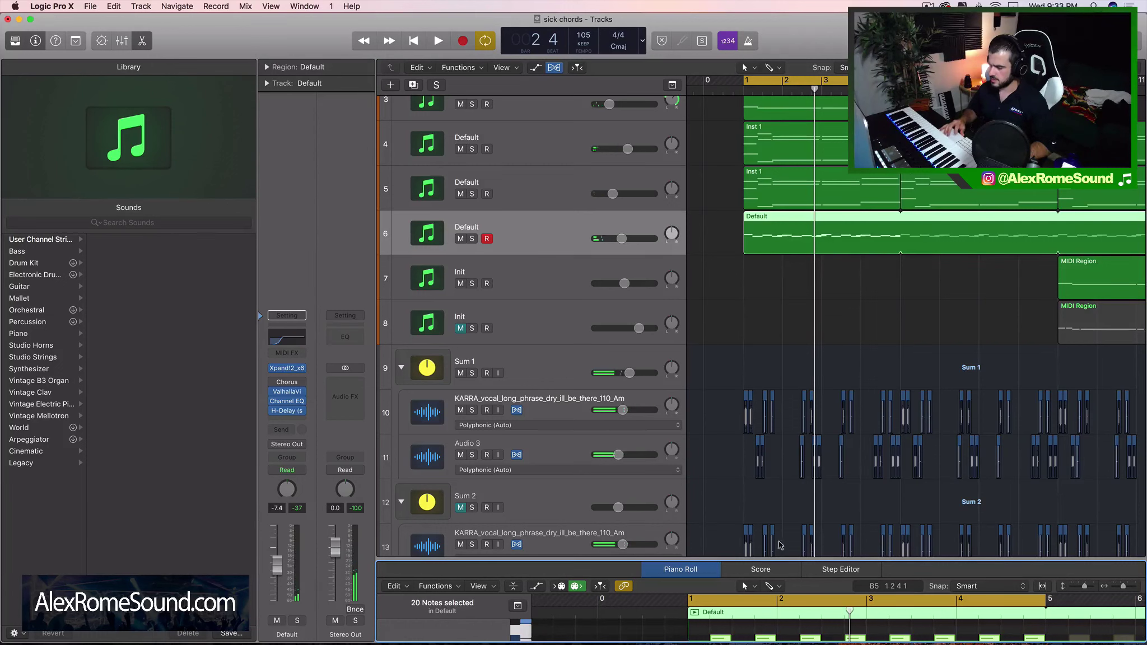
Move the first note of the melody down to G#3 and play the region
drag(769, 558, 767, 115)
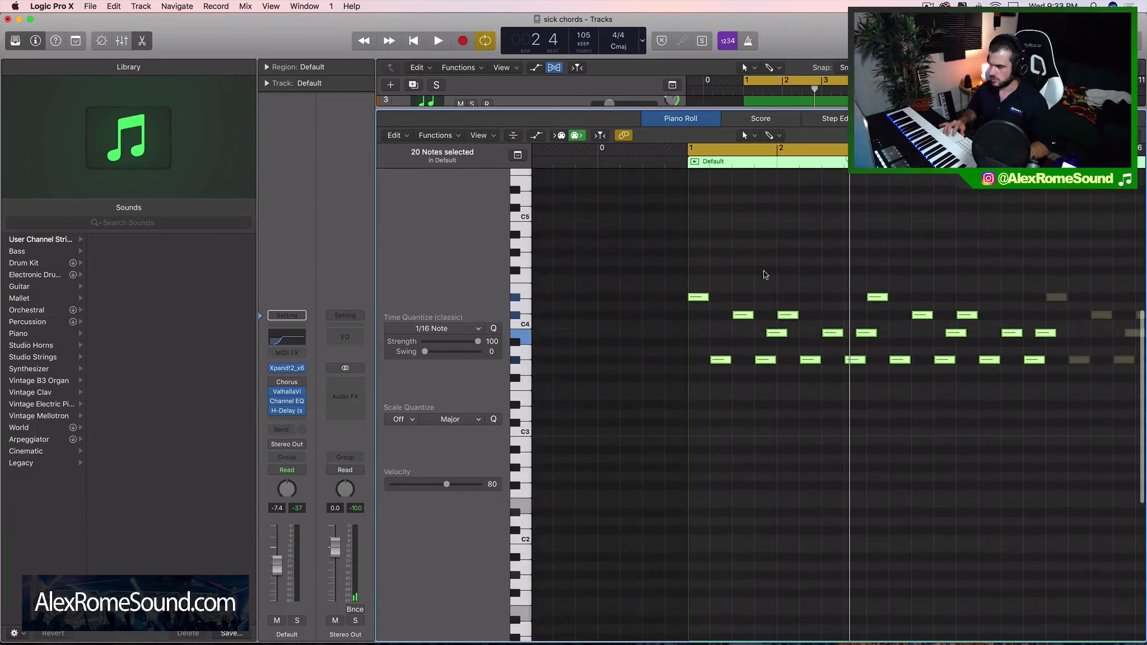
click(700, 294)
drag(701, 301, 700, 363)
key(space)
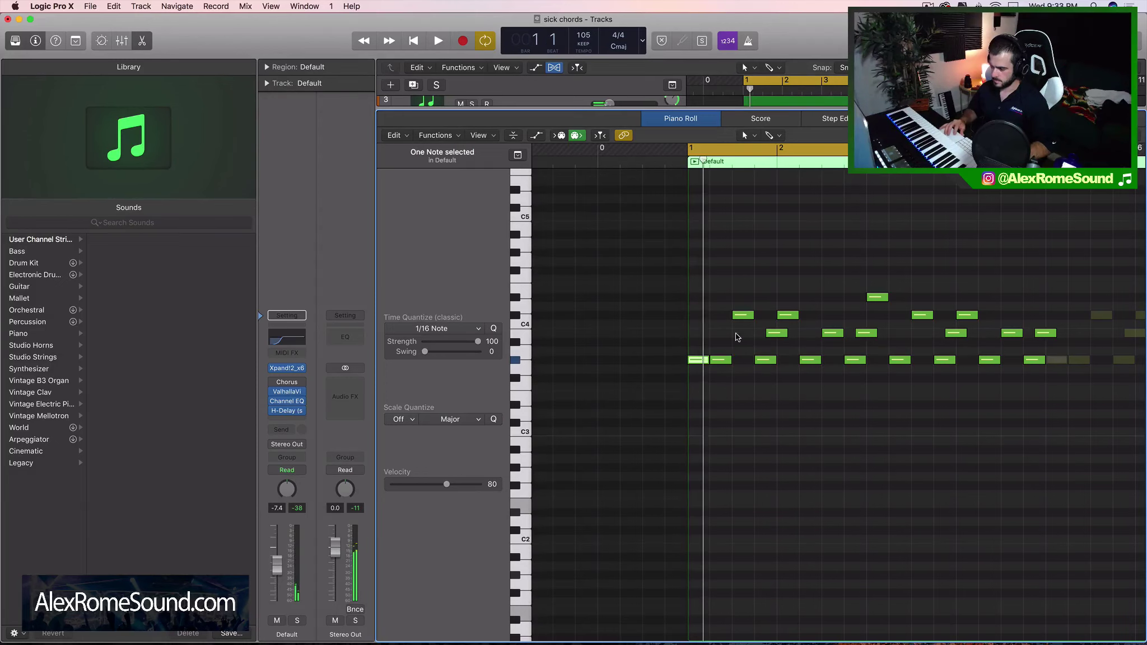
Solo the track and place a B3 note half a beat after the start of bar 1
key(s)
drag(697, 360, 730, 339)
key(space)
key(super+Right)
key(super+Right)
key(super+Right)
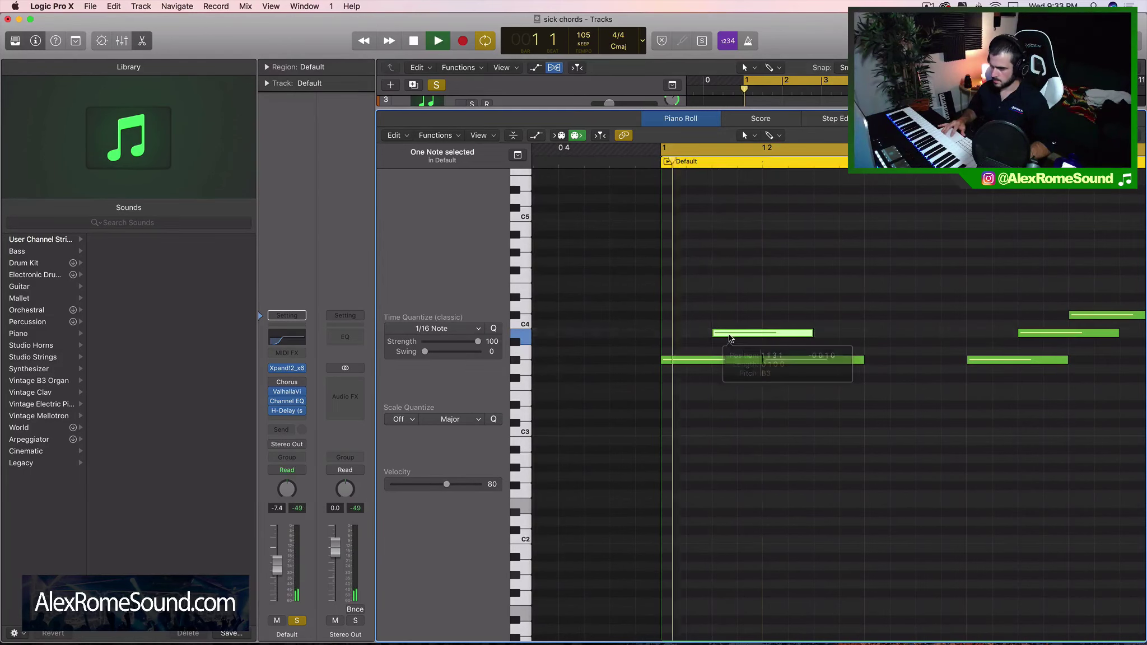
Place a second B3 half a beat after beat 2 of bar 1 and a C#4 half a beat after beat 3
key(super+Left)
key(super+Left)
key(super+Left)
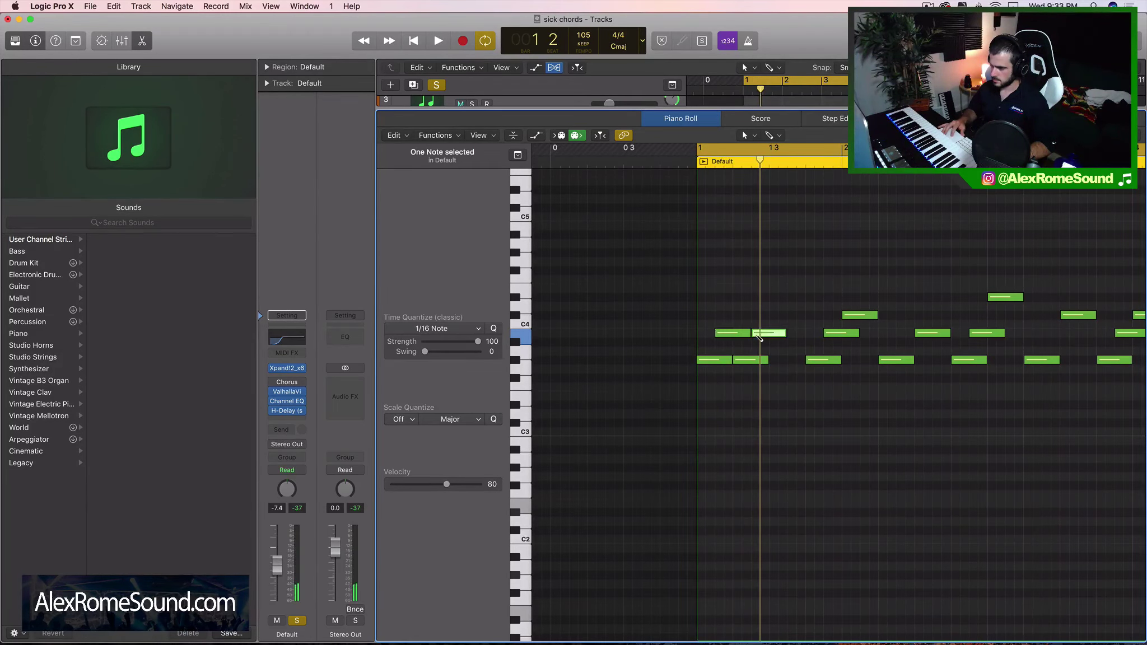
key(space)
key(space)
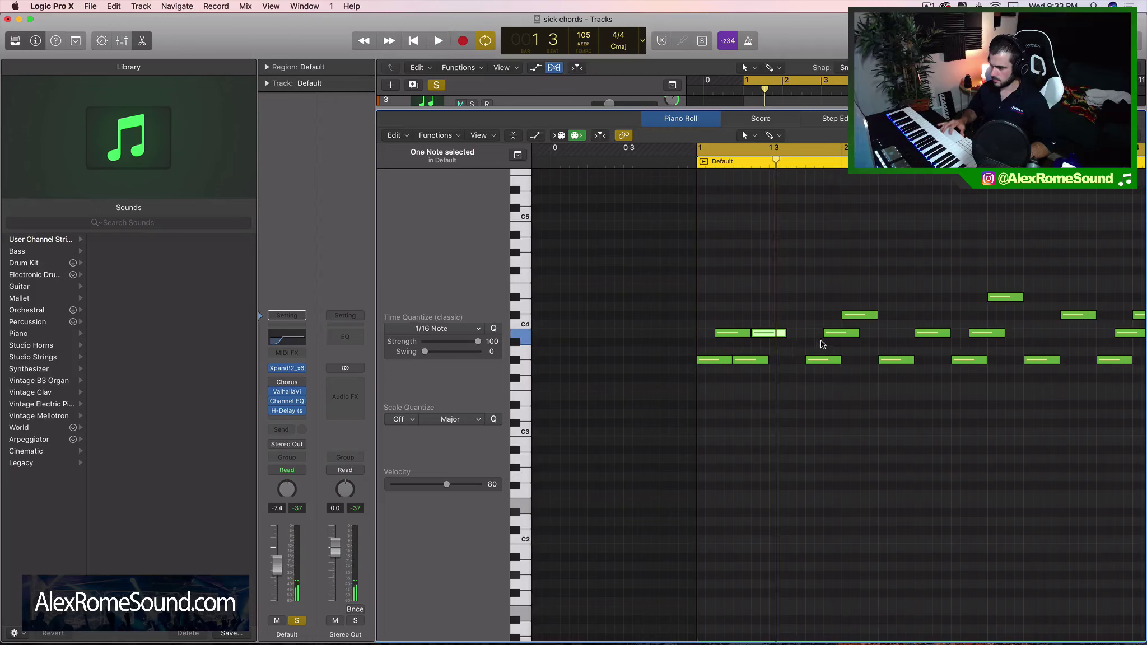
drag(832, 336, 800, 317)
key(space)
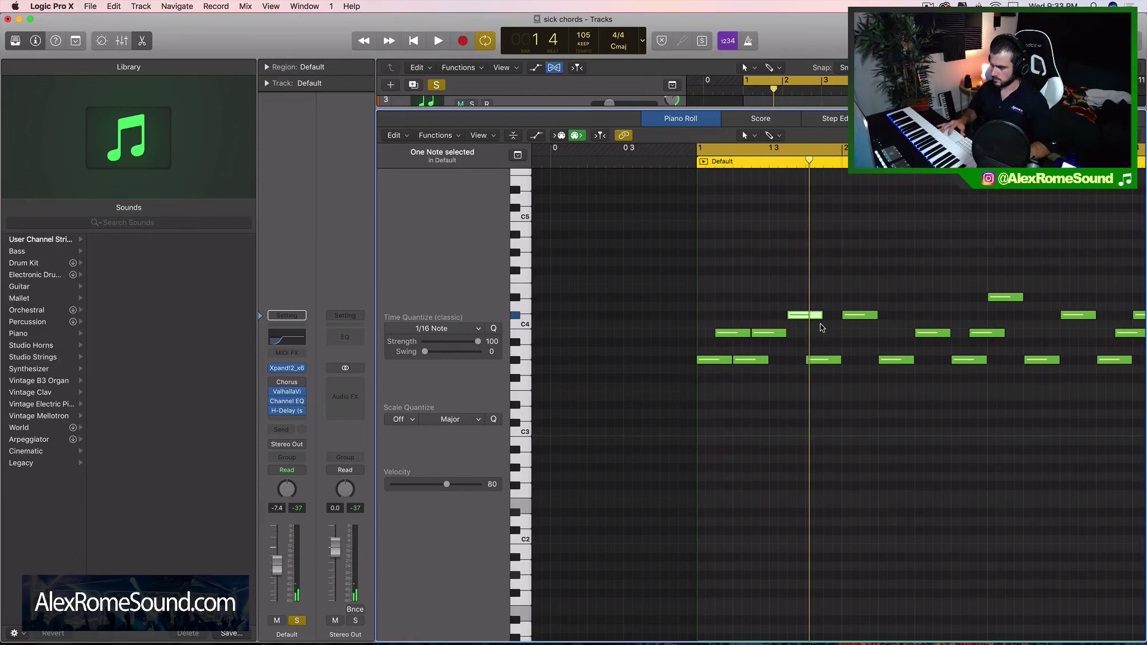
Delete the notes following the first-bar pattern and repeat that pattern through bar 4
scroll(821, 327, down, 3)
key(Delete)
drag(840, 283, 626, 239)
key(super+r)
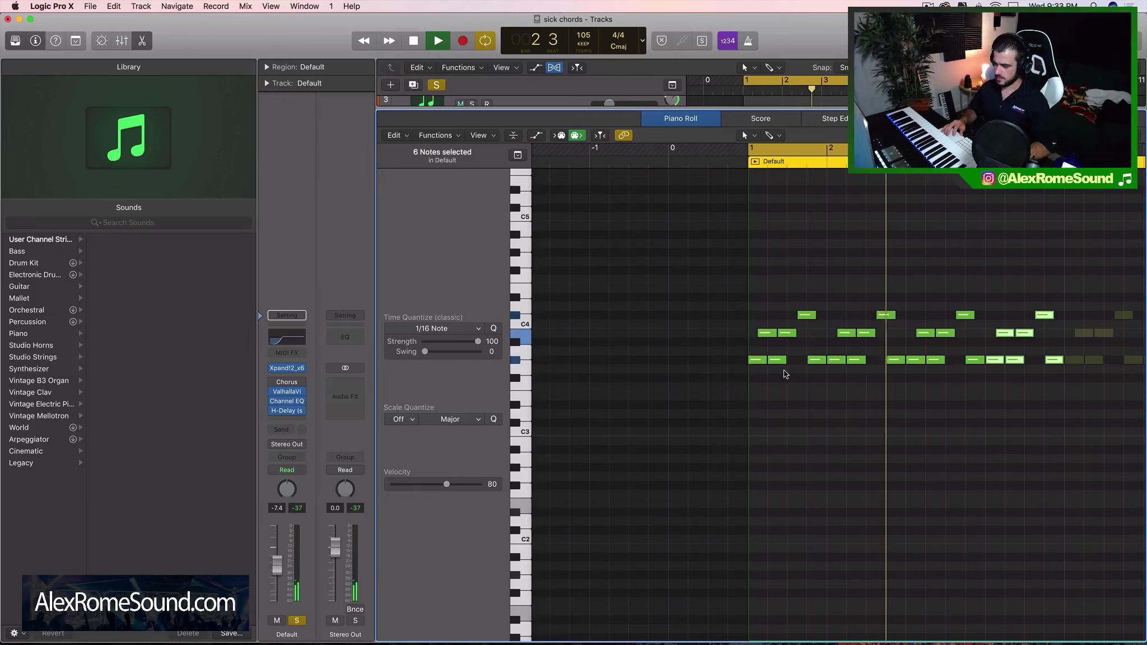
key(space)
Replace the track's instrument with Sylenth1 and clear its preset to Init
click(286, 368)
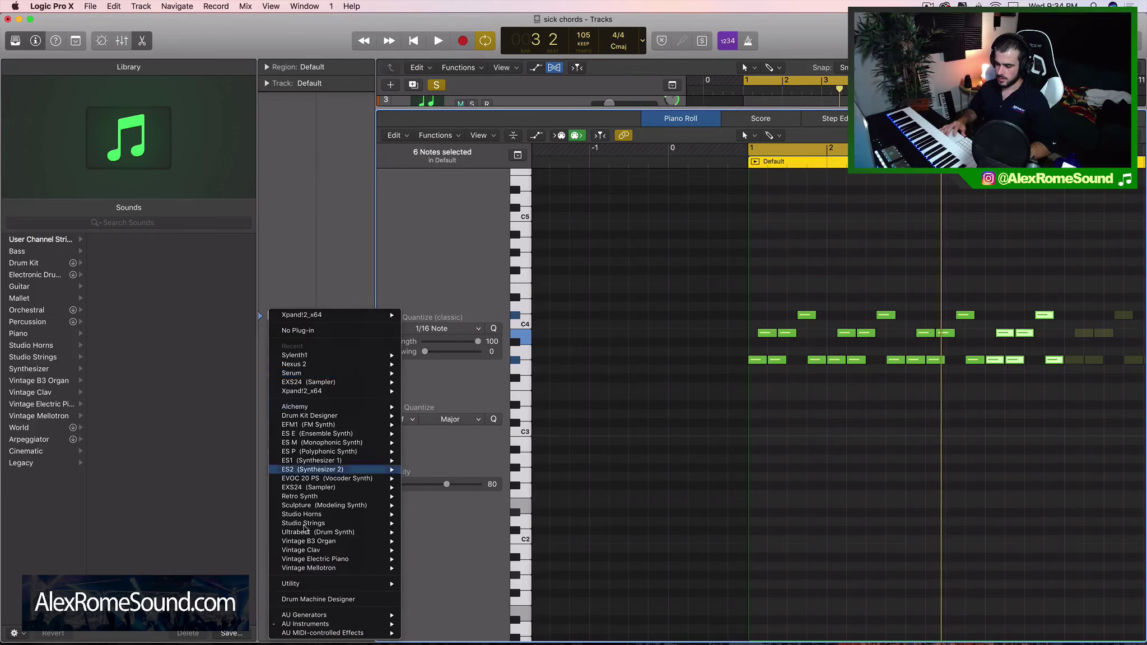
mouse_move(322, 628)
mouse_move(483, 546)
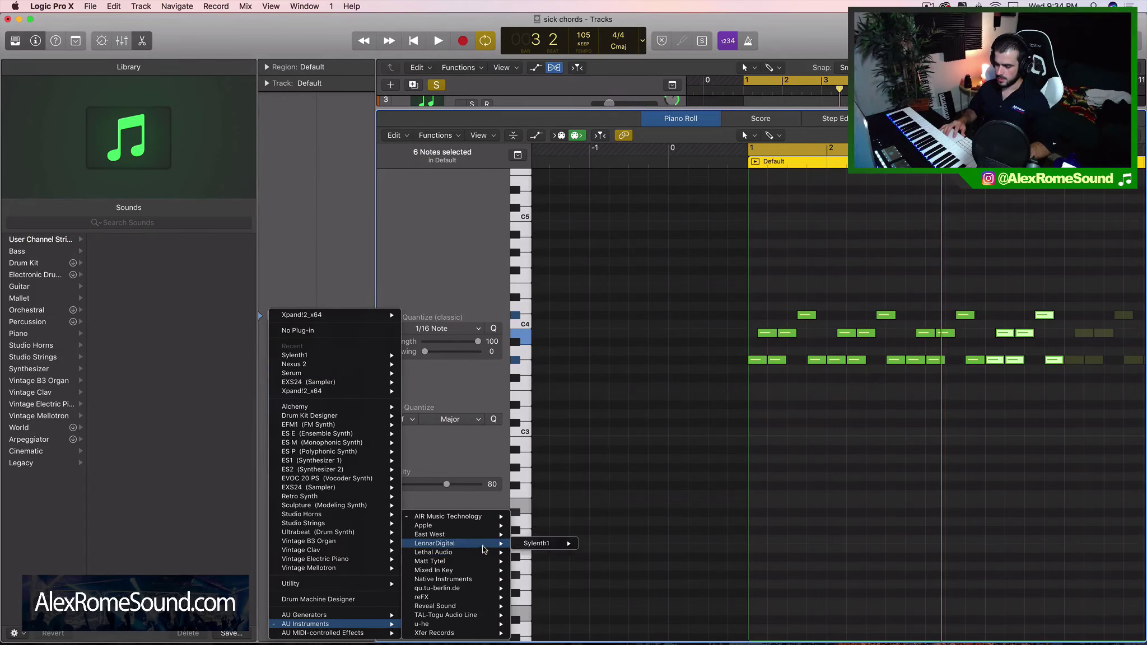
click(598, 544)
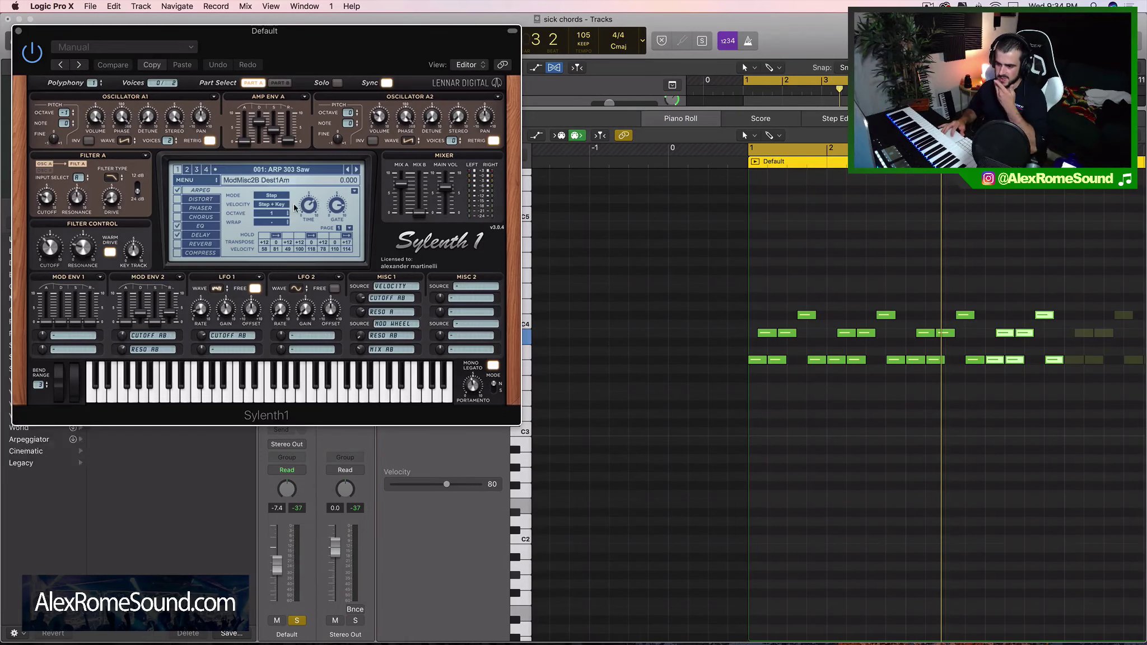
click(196, 180)
mouse_move(224, 191)
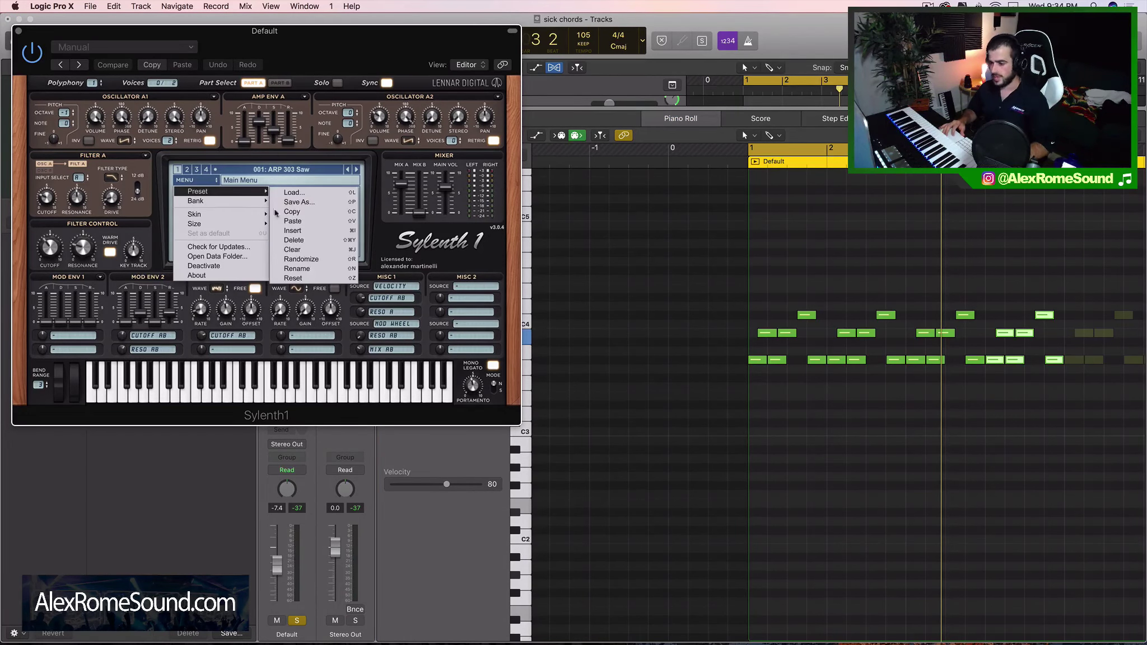
click(308, 250)
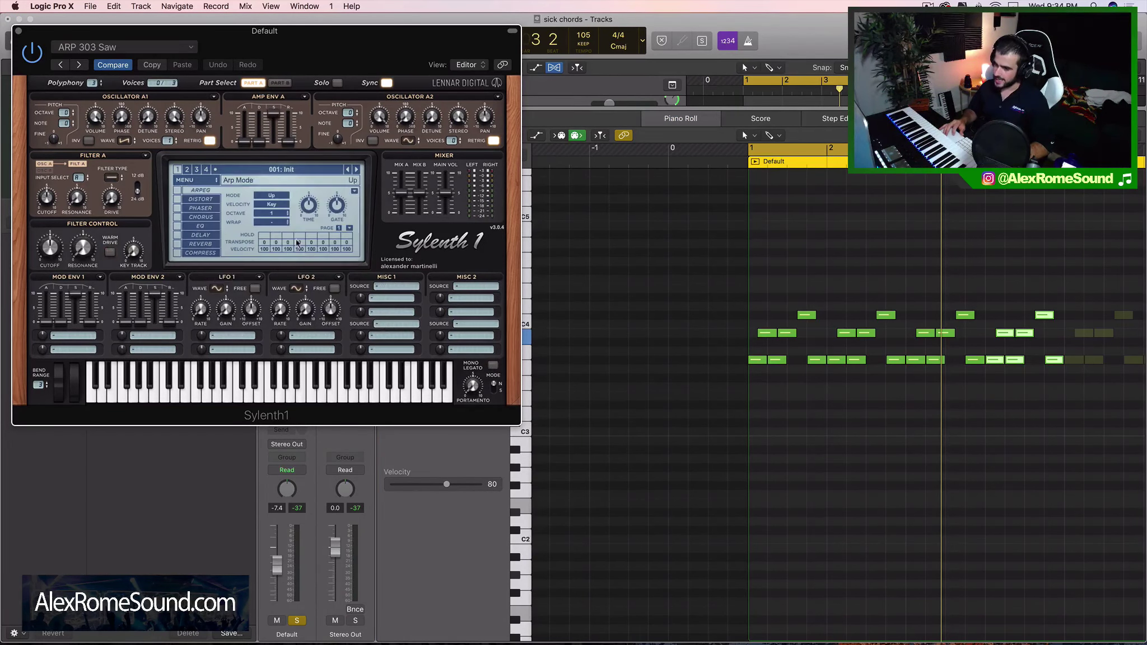
Set Oscillator A1's waveform to Saw and route Mod Env 1 to Cutoff A
click(125, 140)
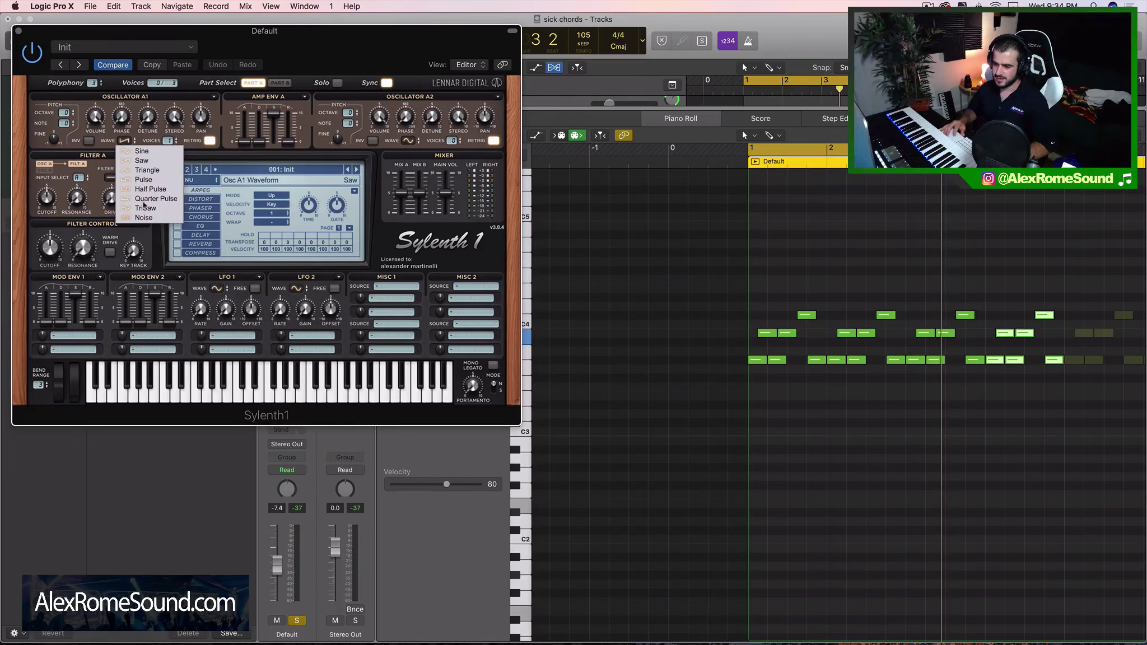
click(148, 162)
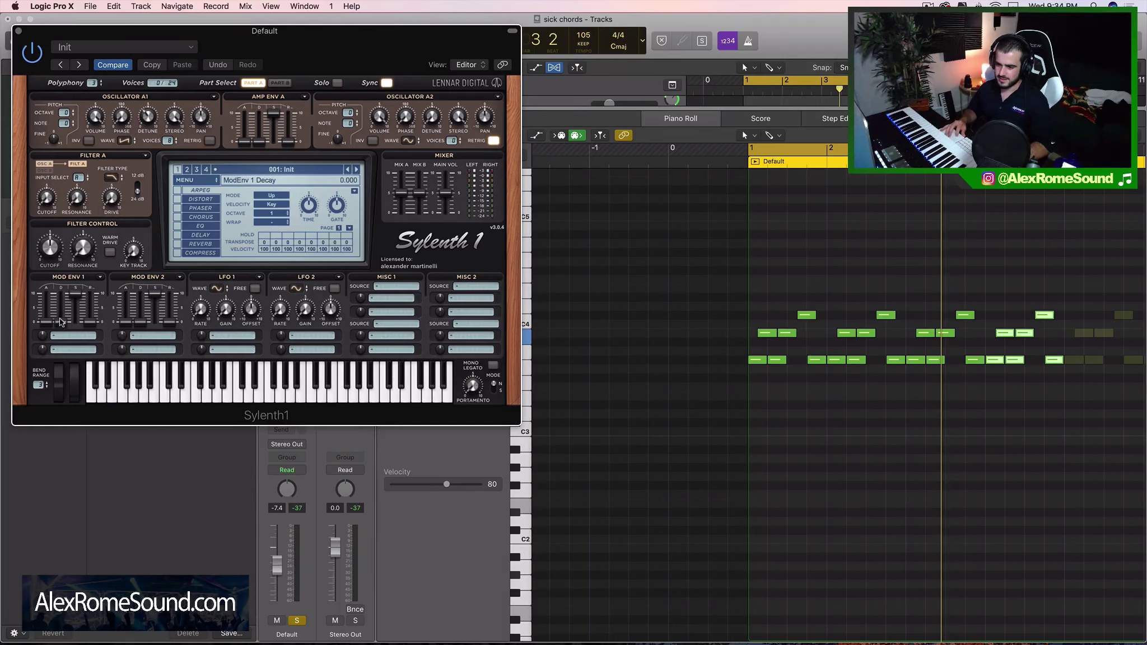
click(71, 337)
click(146, 355)
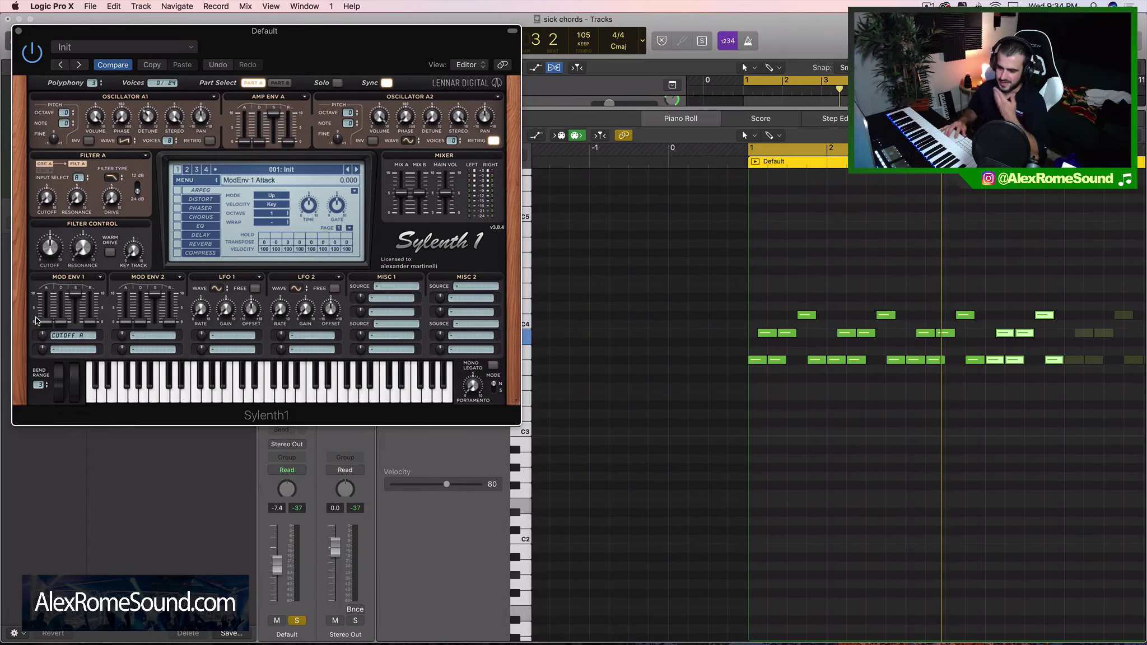
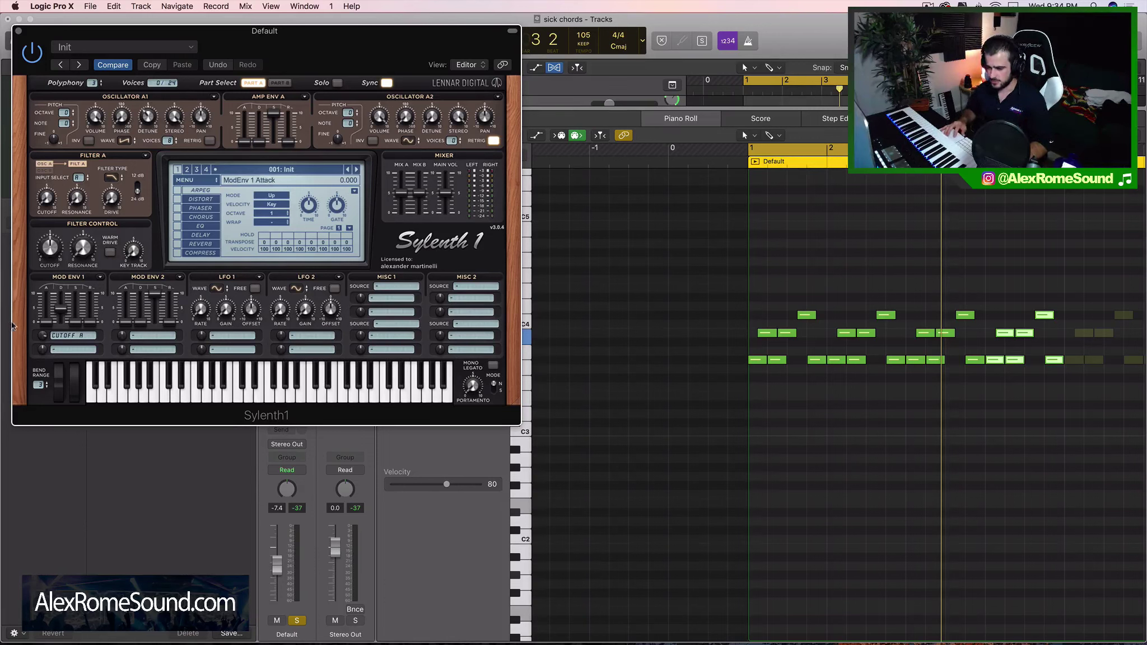
Raise Oscillator A1's octave and detune while the melody plays, and close the Sylenth1 window
key(space)
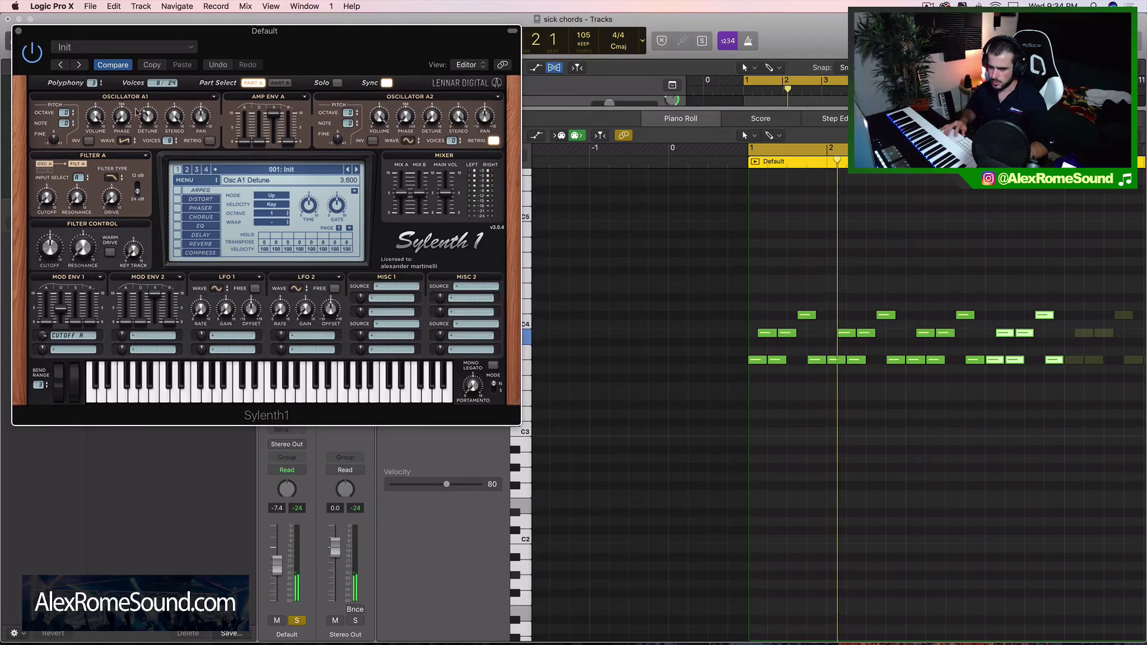
click(70, 110)
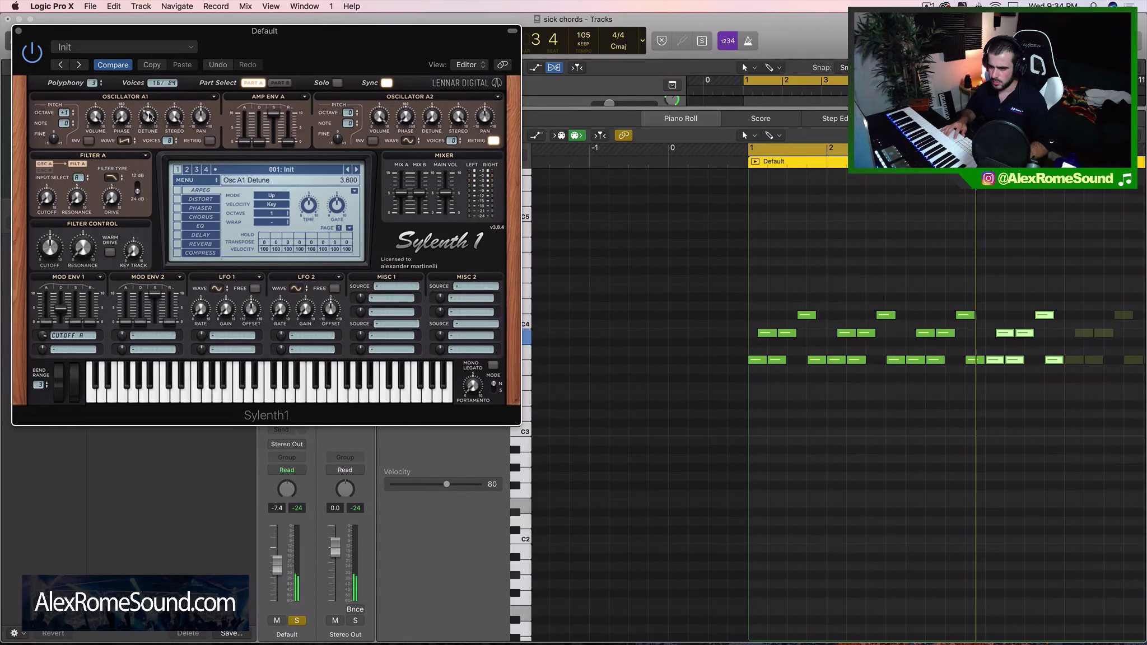
drag(149, 116, 150, 109)
click(18, 31)
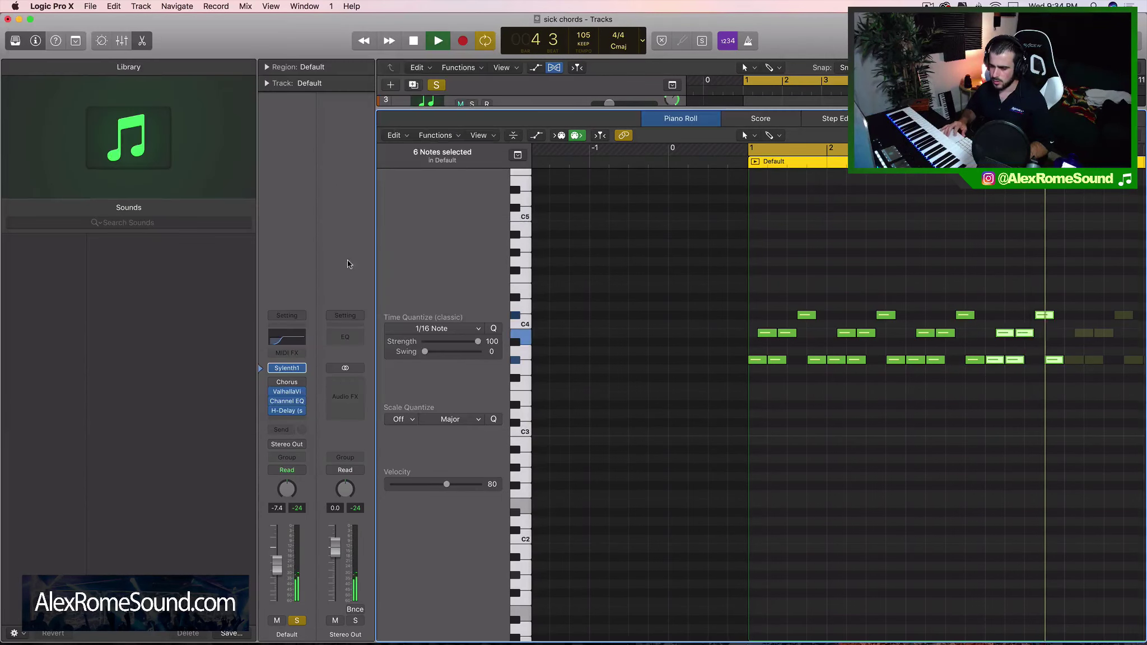
Set the delay time of H-Delay on the Default track to 1/4 and close the plug-in window
click(287, 412)
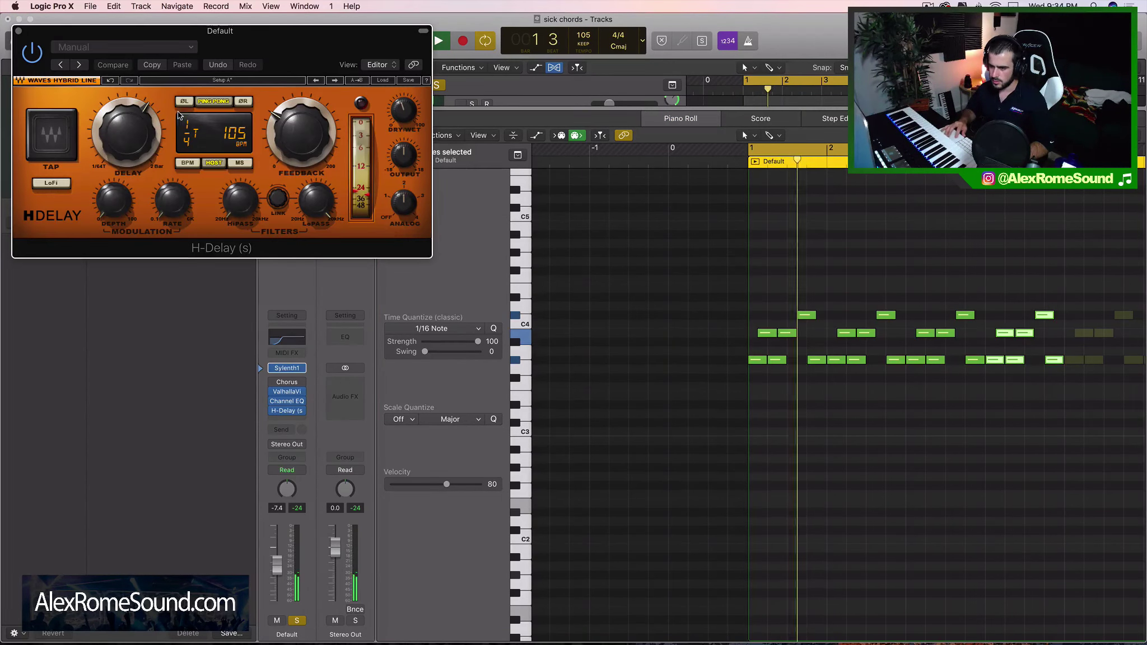
drag(127, 133, 127, 145)
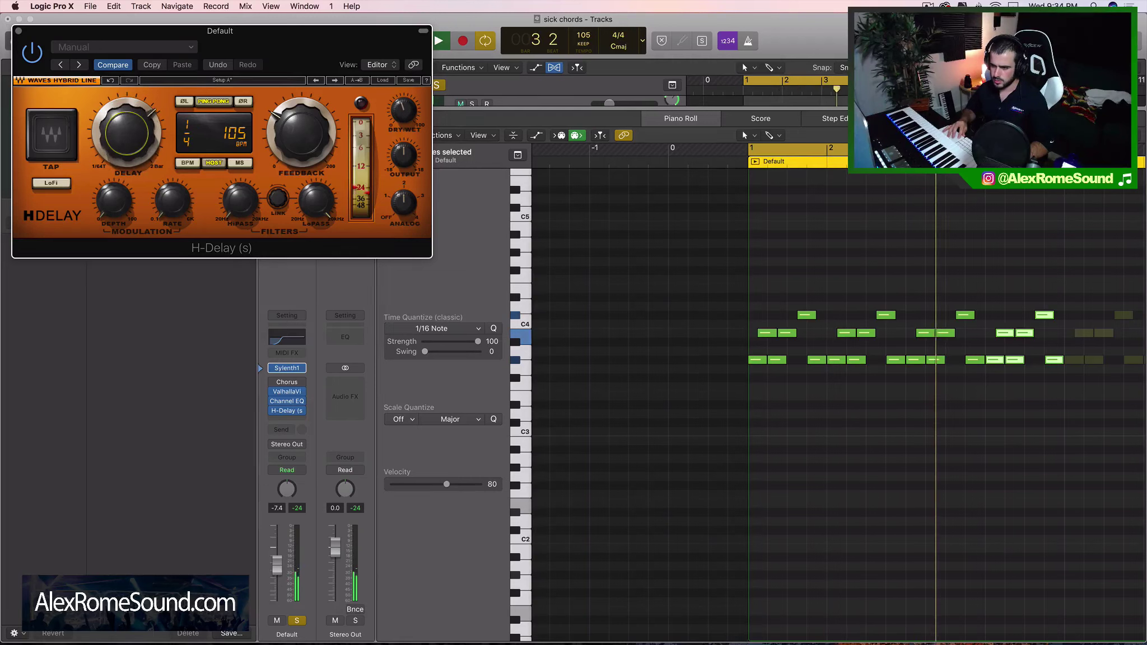
key(Return)
drag(127, 133, 127, 137)
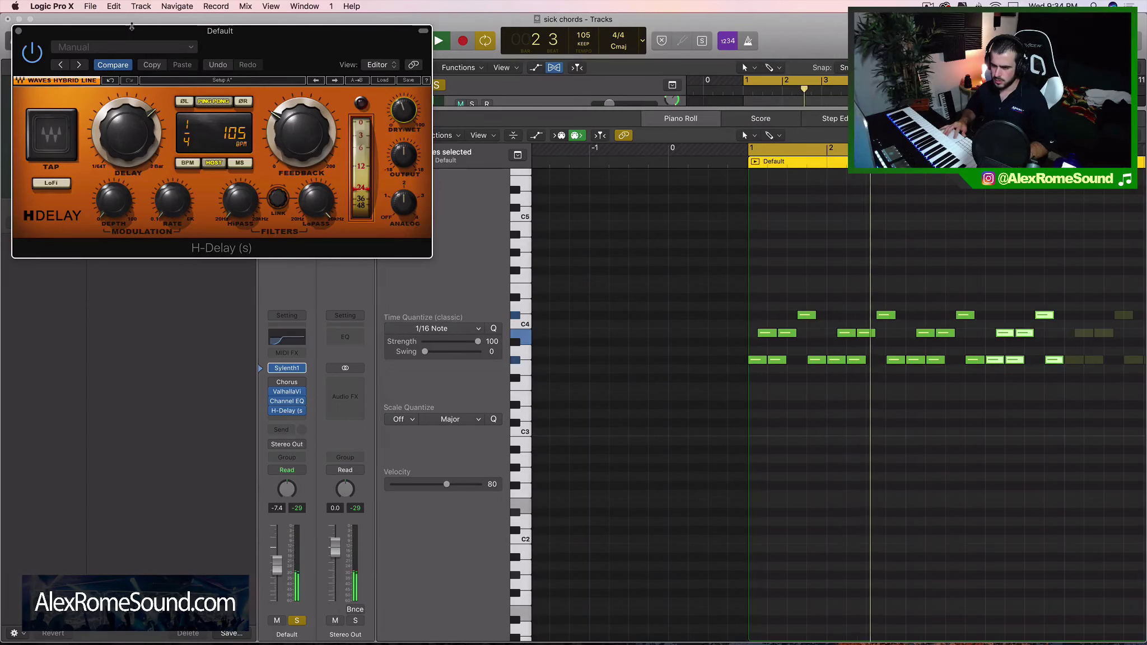
click(19, 31)
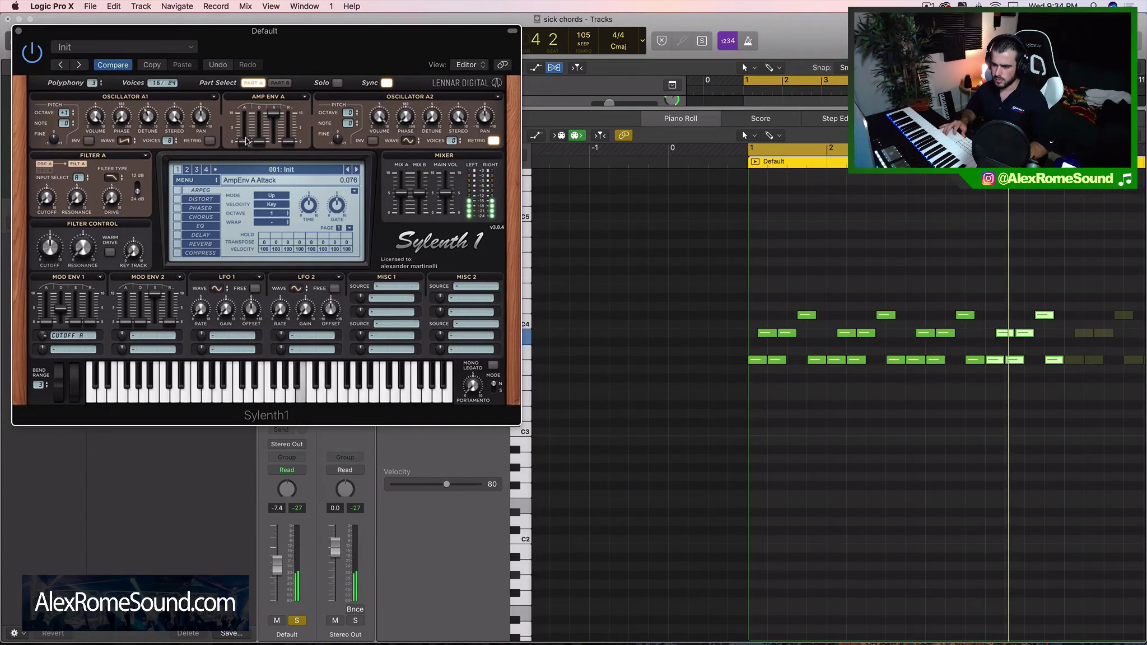
Raise the Amp Env A attack in Sylenth1 to about 1.384 and close the synth window
drag(247, 119, 246, 128)
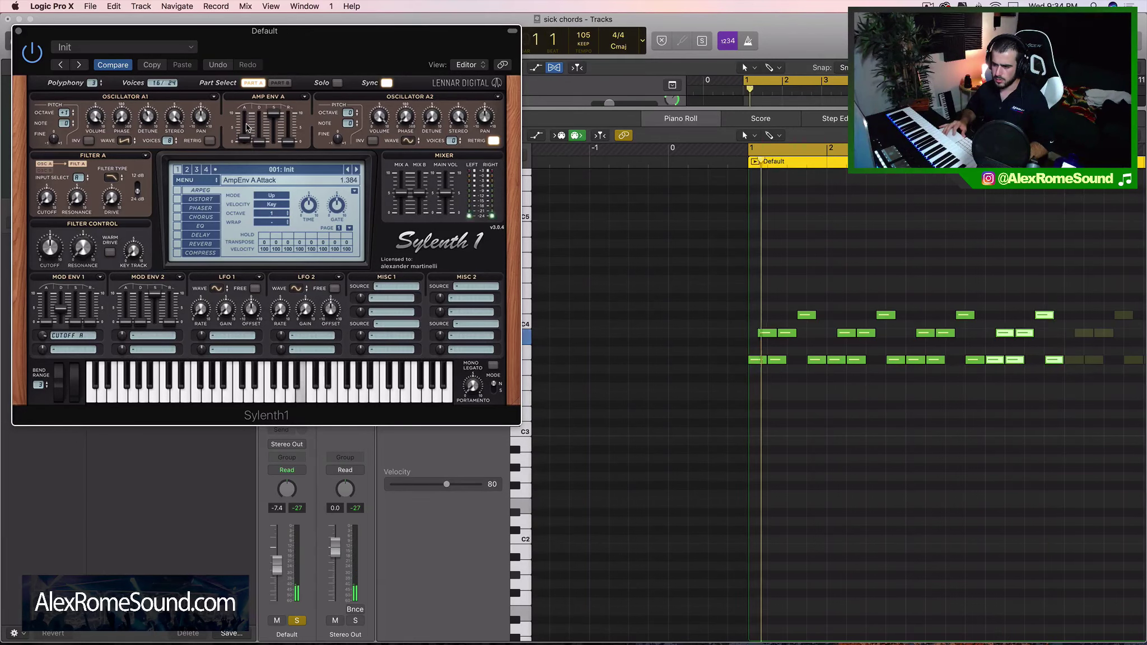
click(19, 31)
Insert Cableguys ShaperBox after H-Delay on the Default track and add its Volume shaper
click(293, 420)
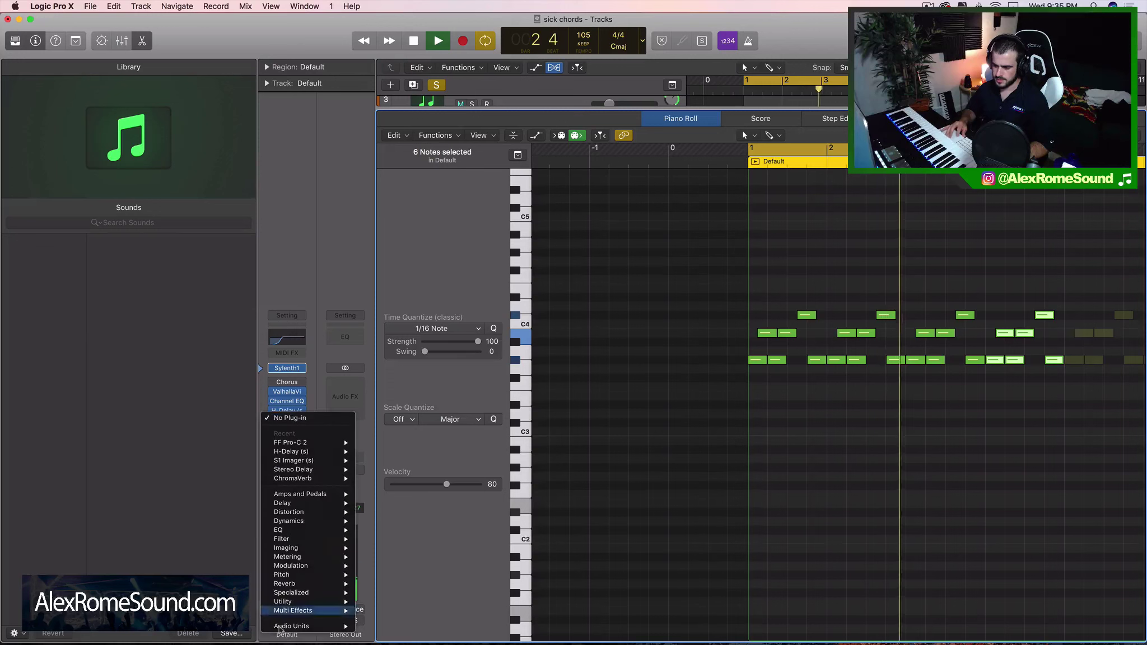
mouse_move(308, 625)
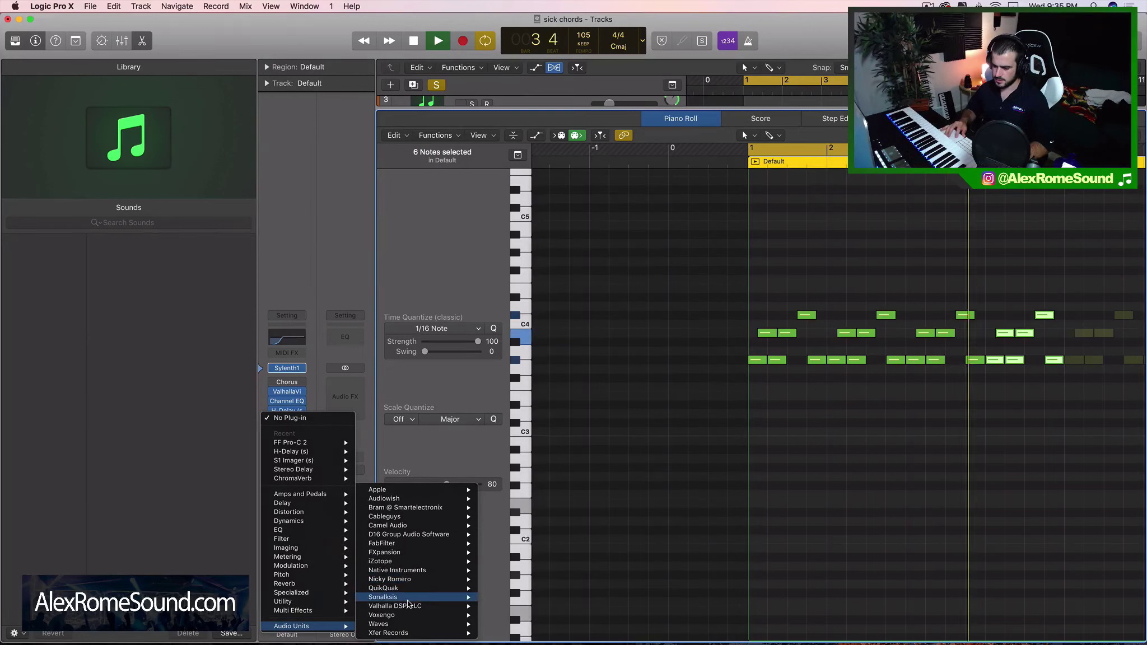
mouse_move(415, 516)
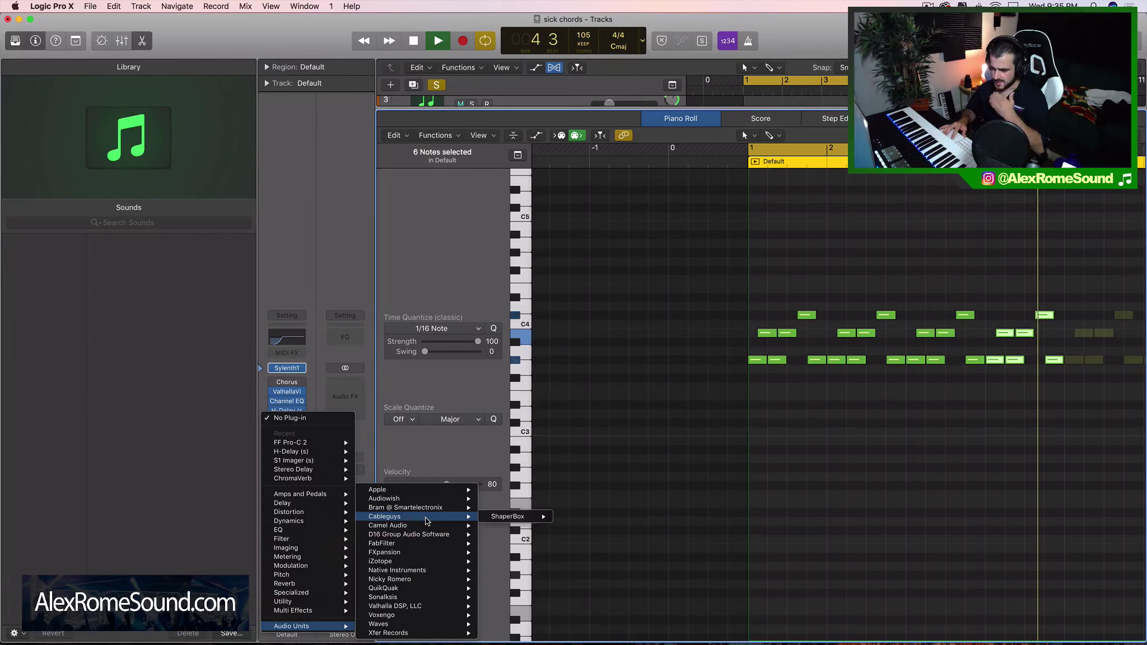
mouse_move(521, 516)
click(562, 518)
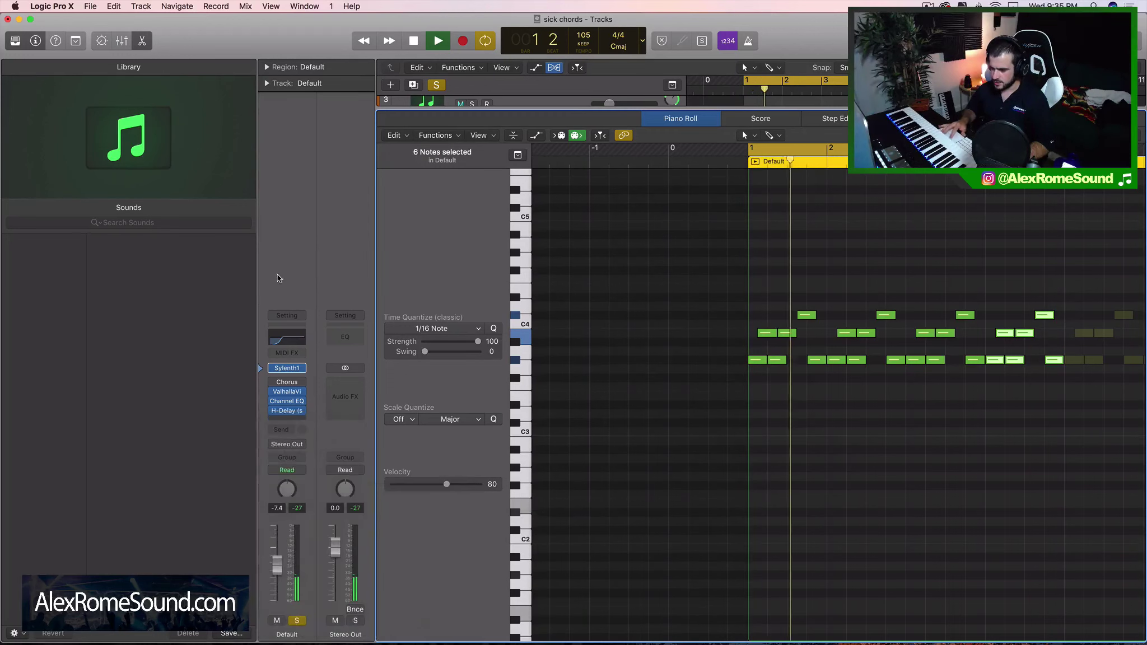
click(343, 142)
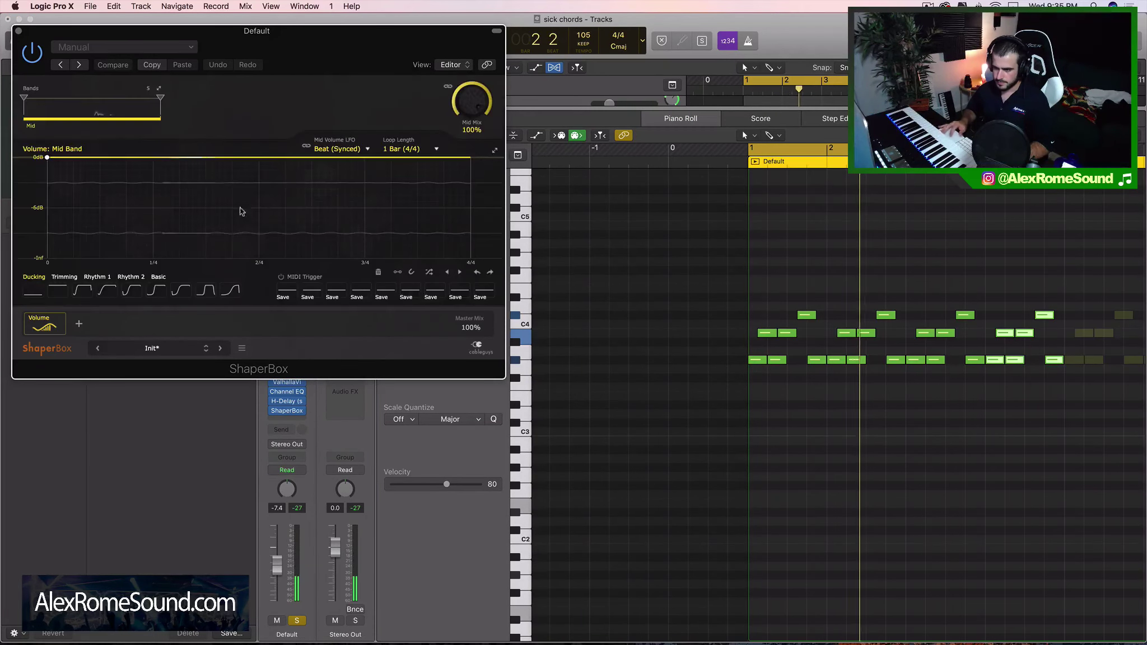
Set the Volume shaper's loop length to 1/4, shape its curve to swell from -Inf to 0 dB and fall back, and close ShaperBox
click(400, 149)
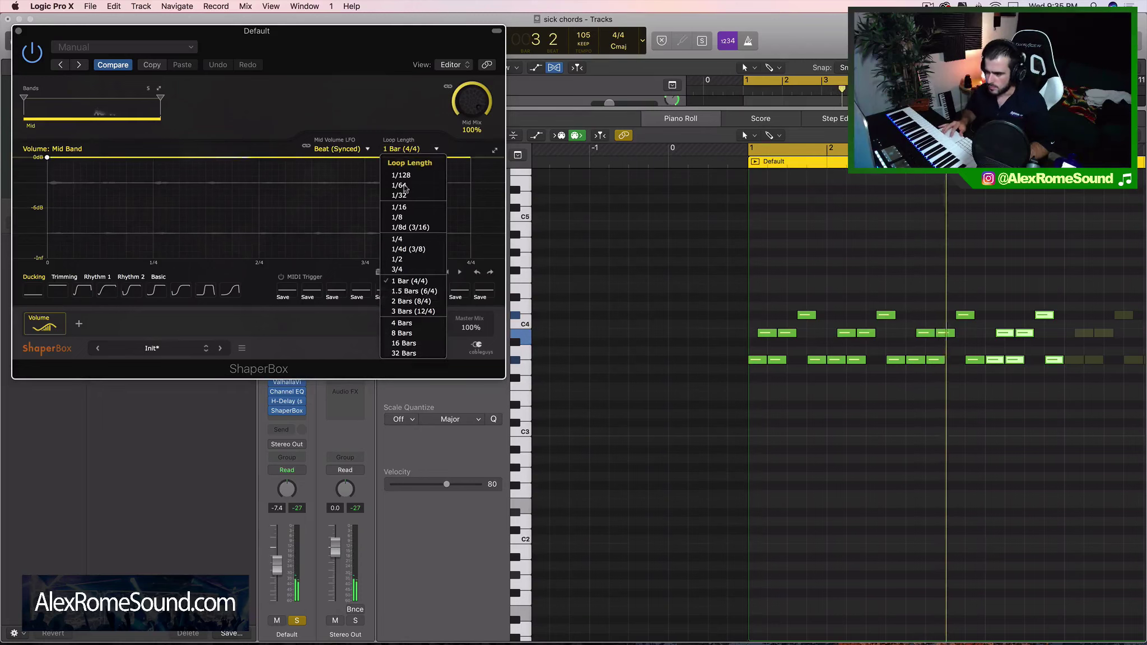
click(397, 239)
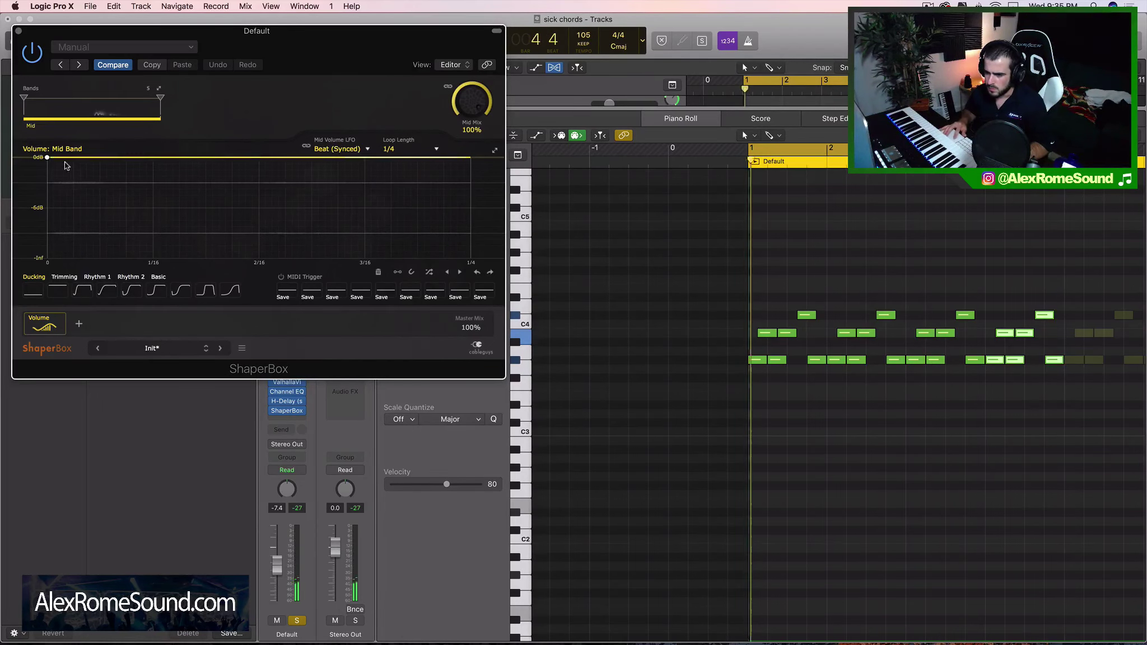
drag(163, 158, 306, 157)
drag(205, 203, 241, 258)
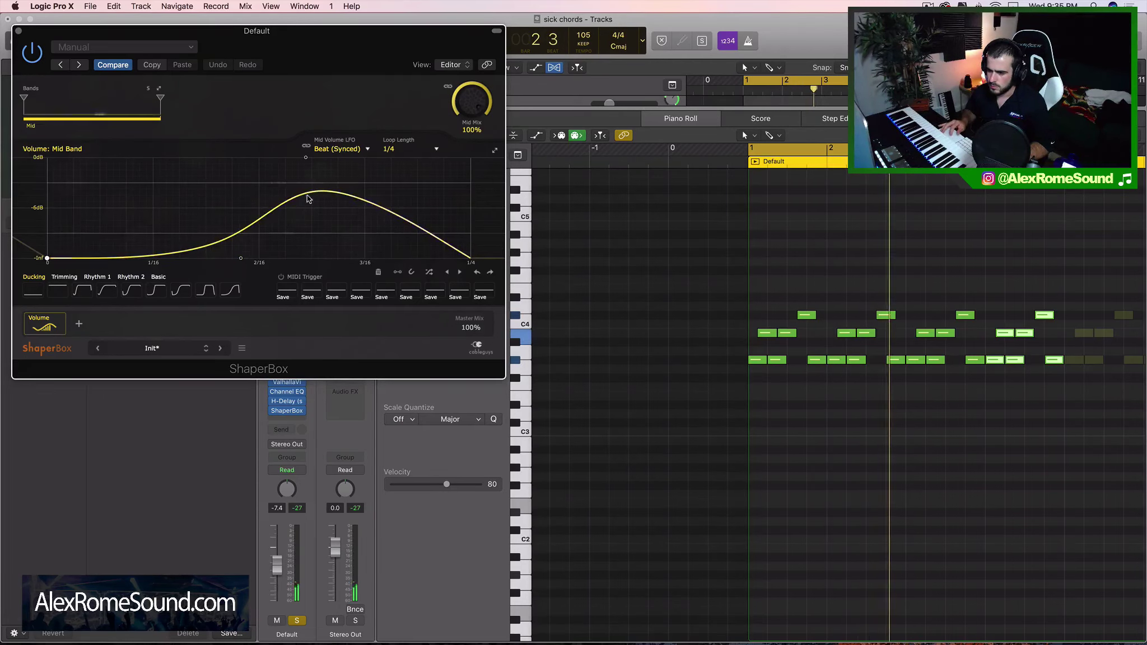
drag(307, 194, 305, 157)
drag(356, 201, 412, 158)
drag(241, 258, 121, 258)
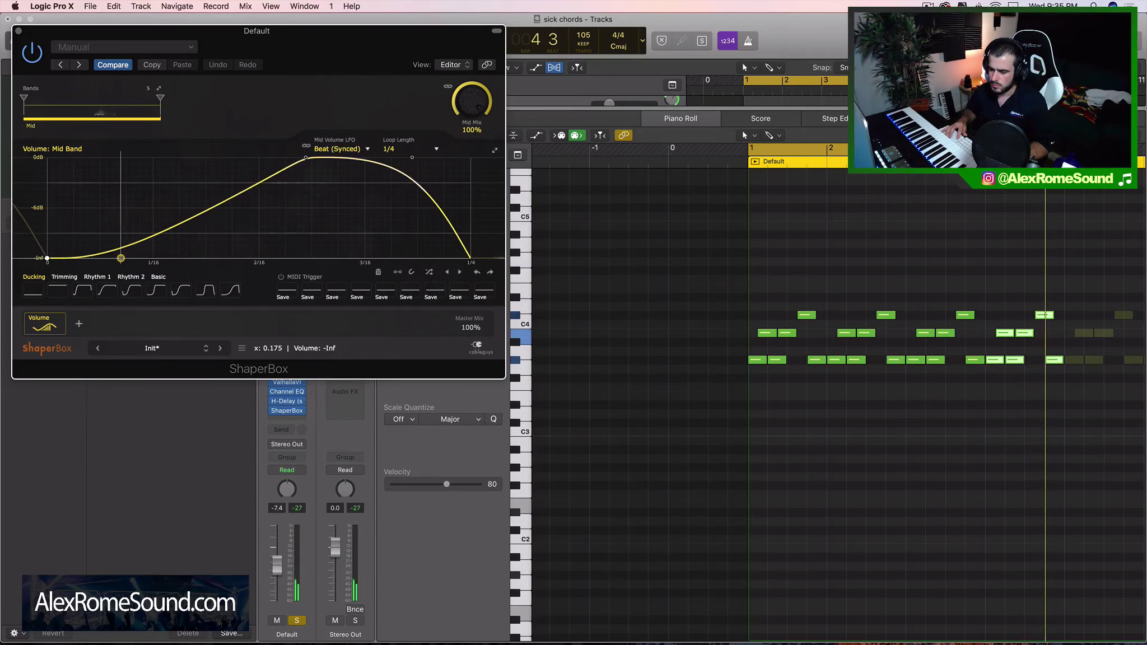
click(19, 30)
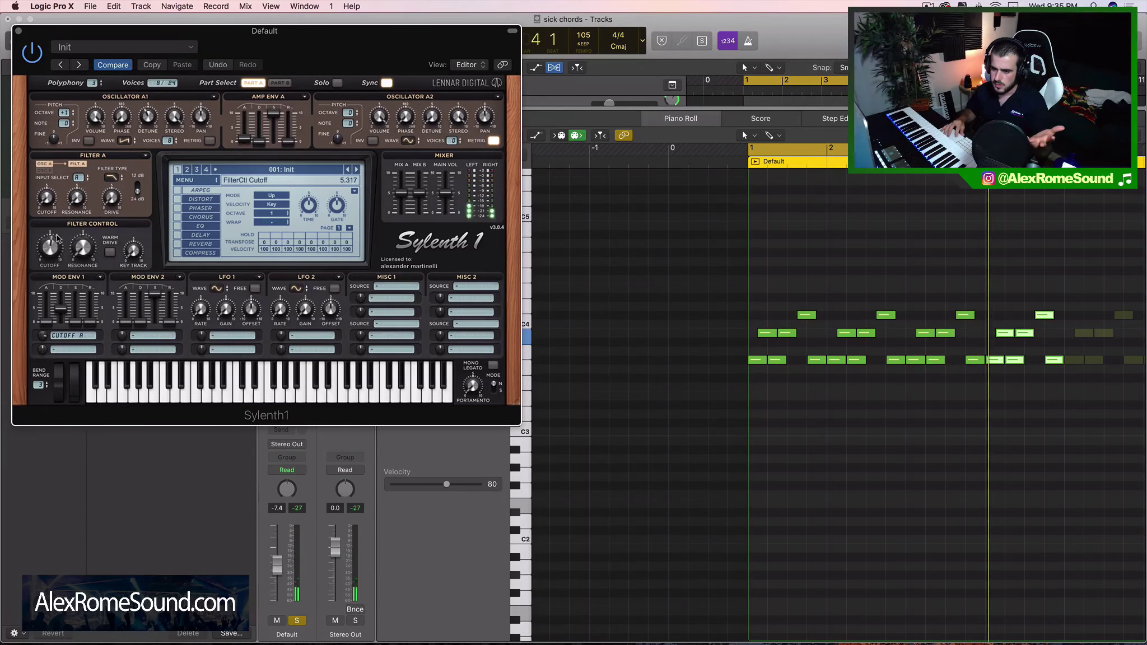
Raise the Filter Control cutoff in Sylenth1 to about 5.815 and close the synth window
drag(56, 237, 59, 235)
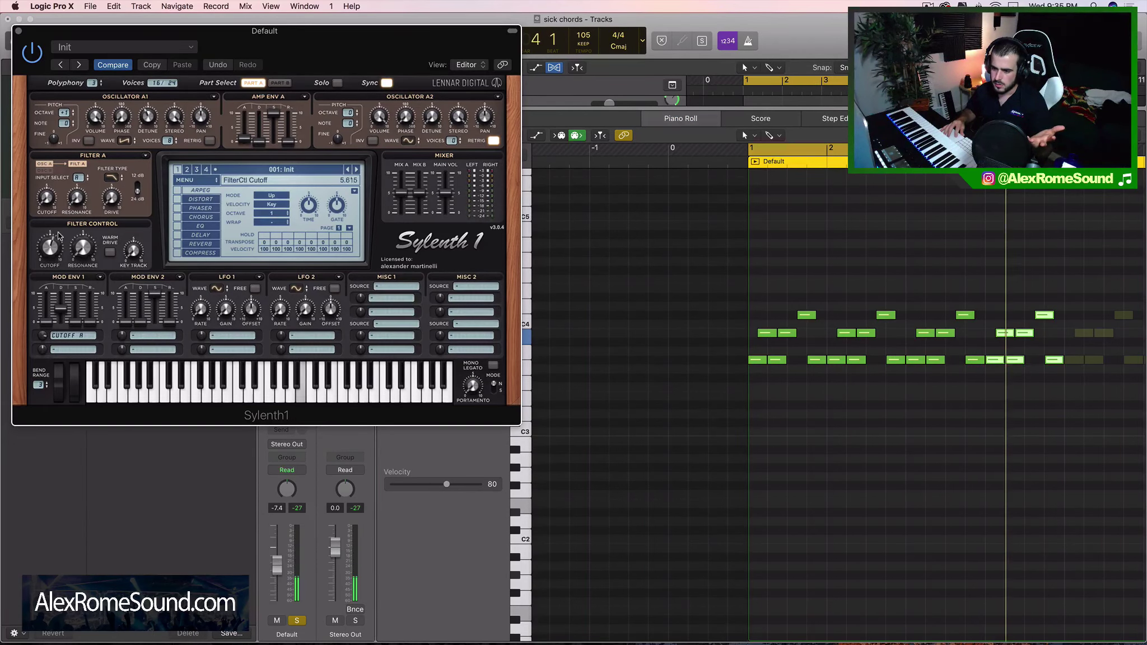
click(17, 32)
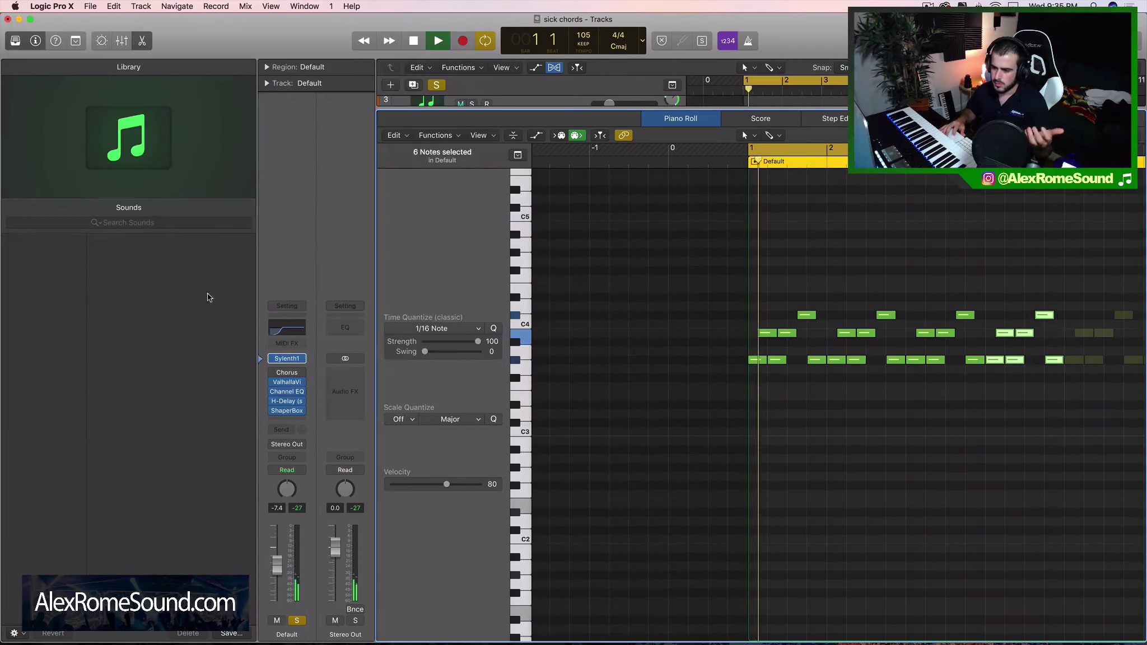
Reopen ShaperBox on the Default track and add a Pan shaper beside the Volume shaper
click(294, 419)
click(306, 407)
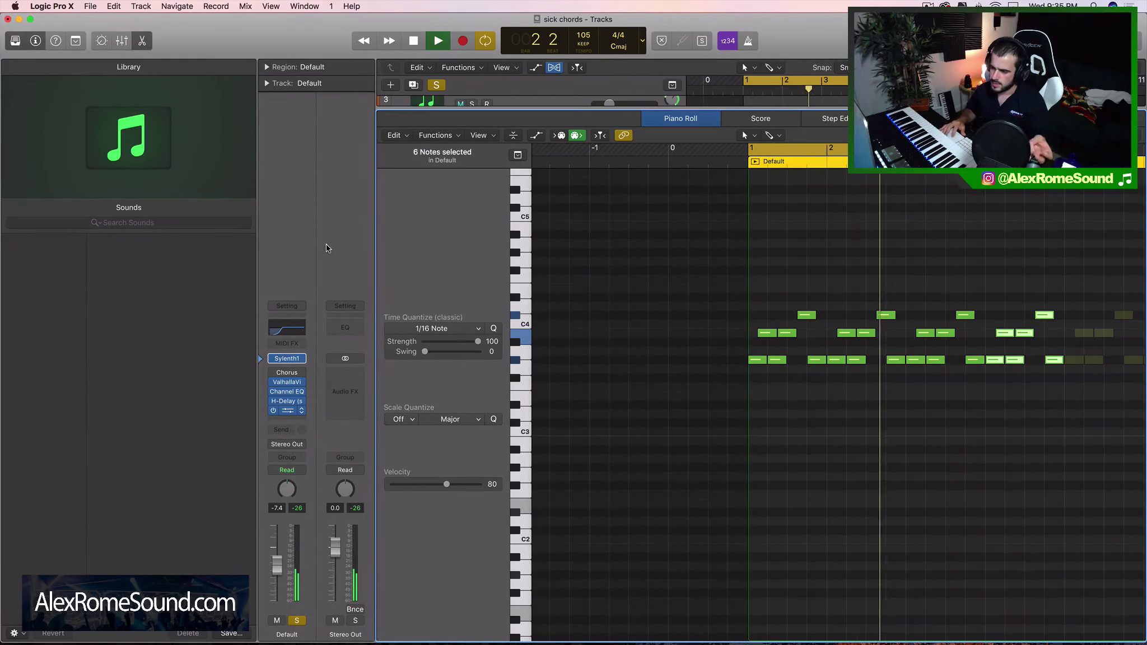
click(288, 413)
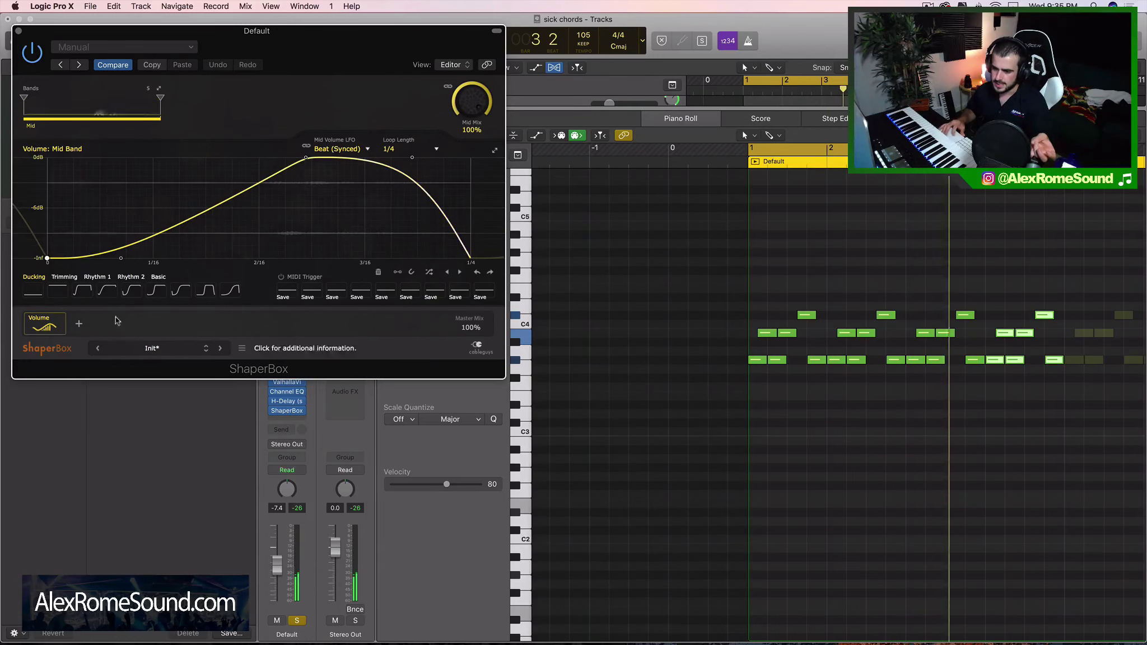
click(79, 324)
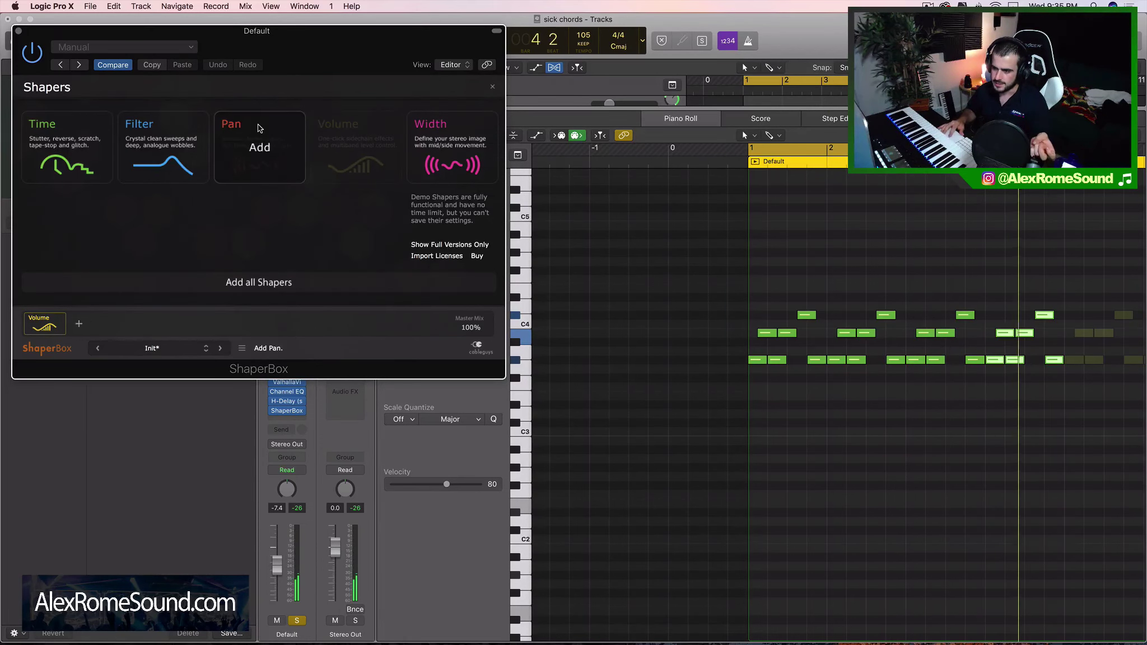
click(235, 126)
Shape the pan curve to dip toward Right early and peak at Left near the end, with a loop length of 1 Bar (4/4)
drag(65, 210, 66, 244)
drag(297, 246, 335, 169)
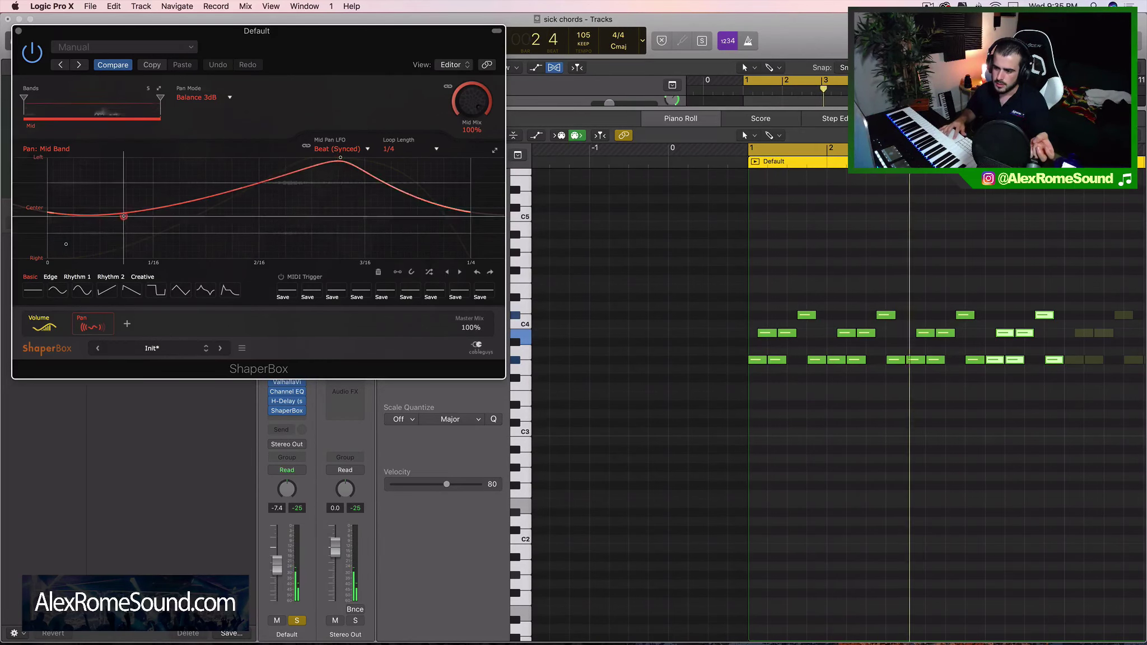
mouse_move(123, 214)
mouse_down()
mouse_move(123, 234)
mouse_move(138, 228)
mouse_up()
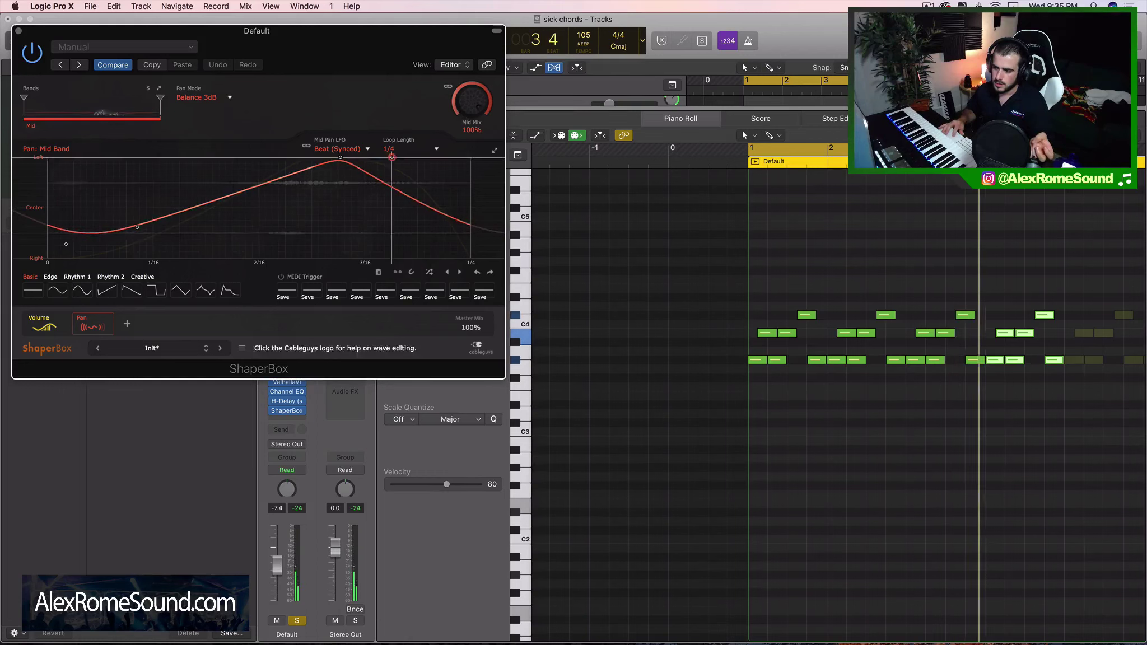
click(408, 148)
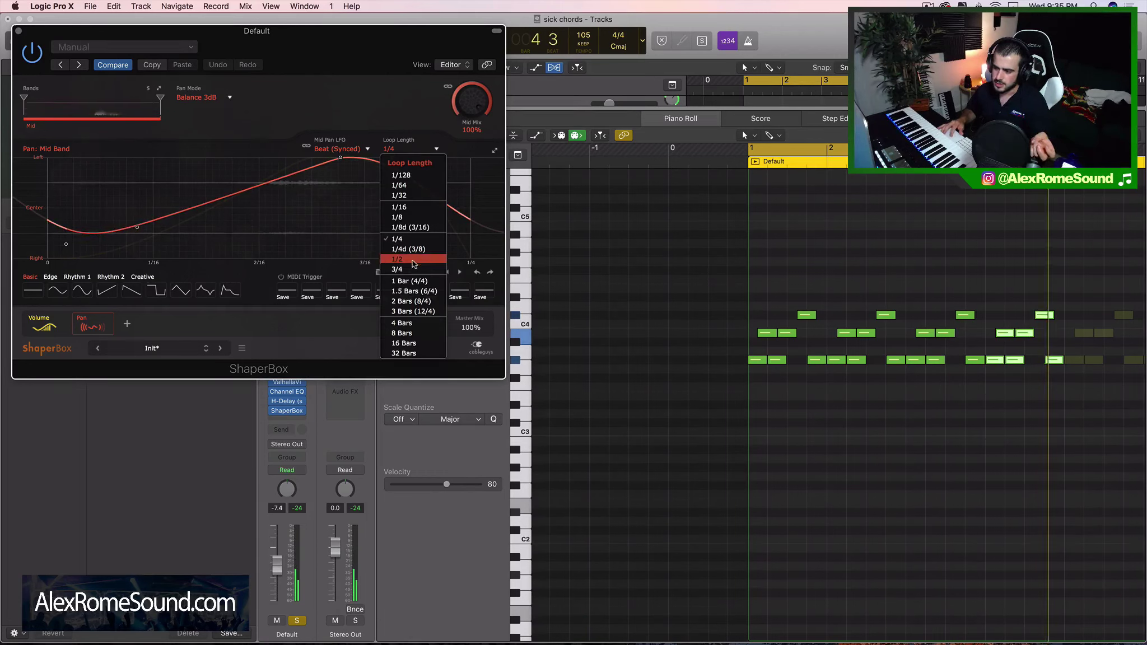
click(409, 280)
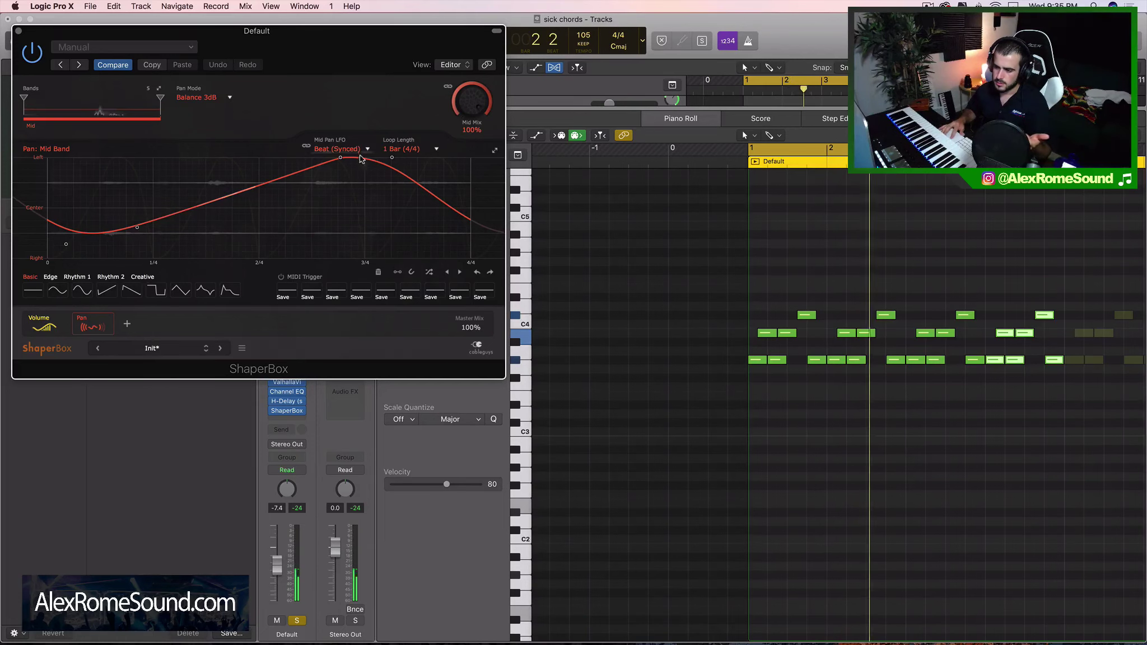
Flatten the pan curve's peak to about halfway between Center and Left and close ShaperBox
drag(340, 157, 340, 173)
drag(340, 184, 313, 182)
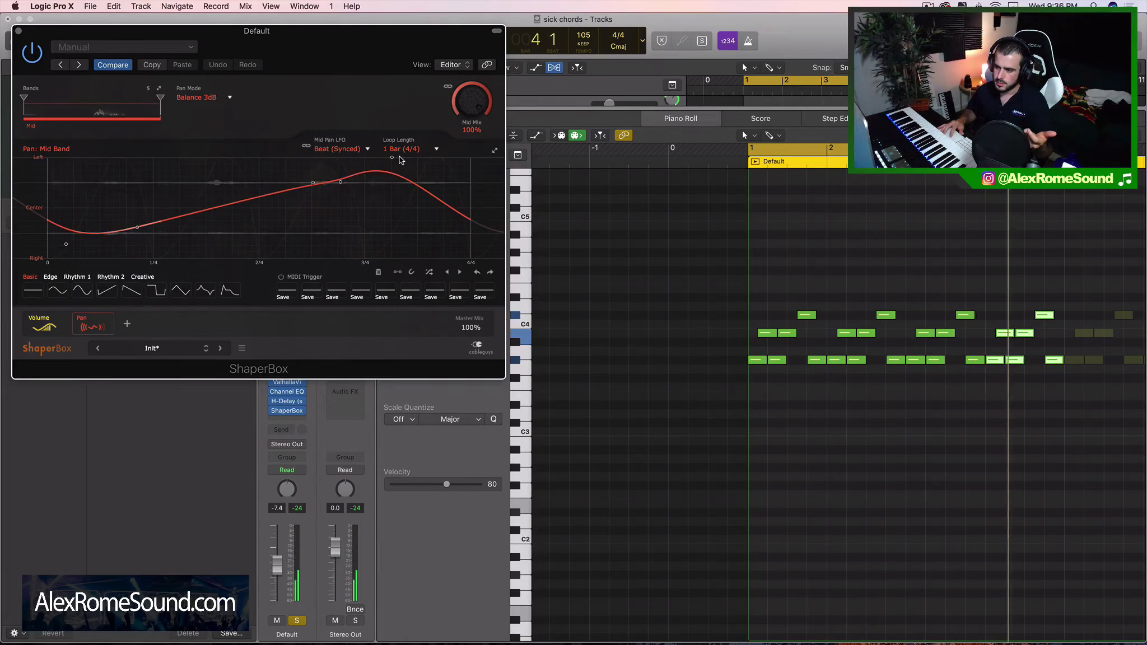
drag(400, 158, 394, 182)
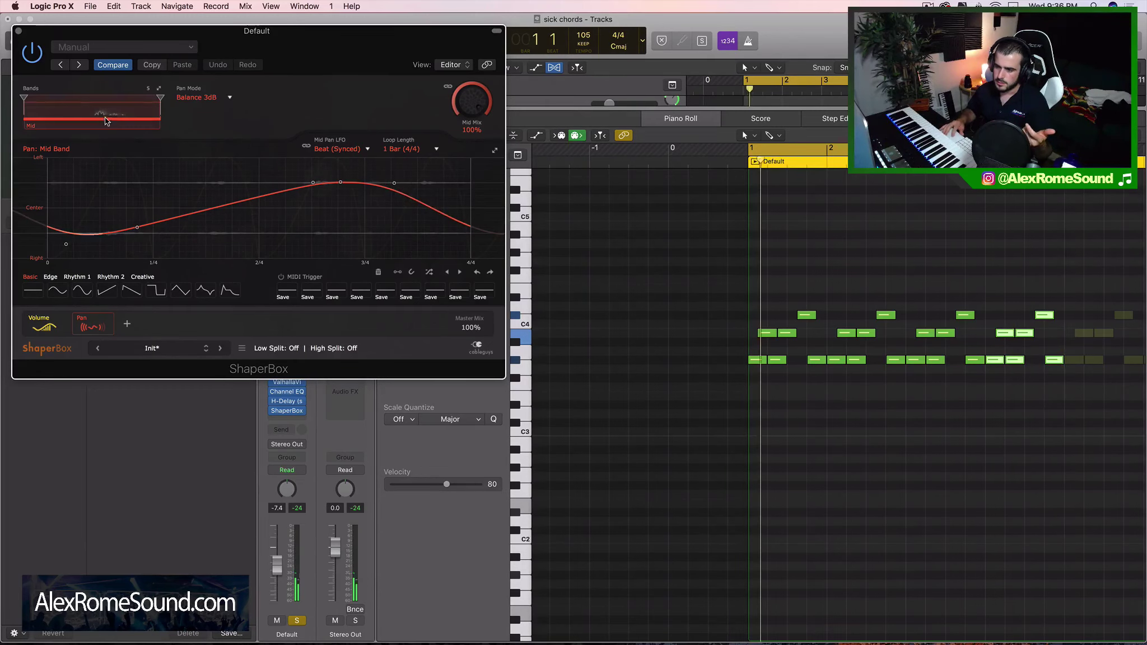
click(19, 35)
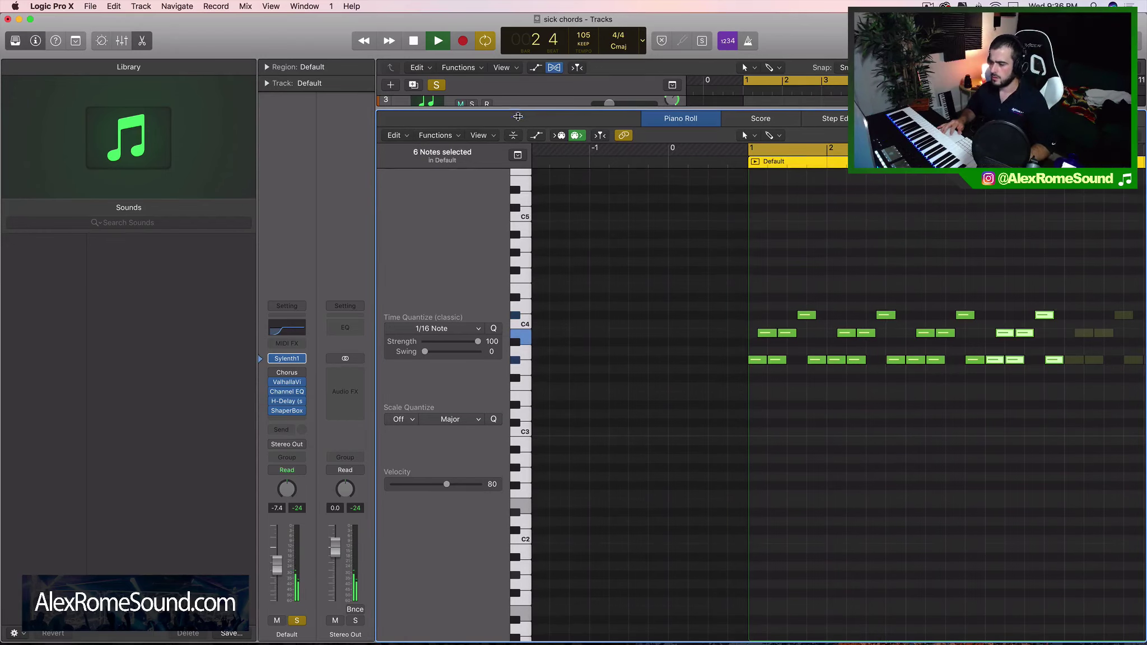
Shrink the piano roll to reveal the track list and unsolo the Default track on row 6
drag(518, 117, 519, 542)
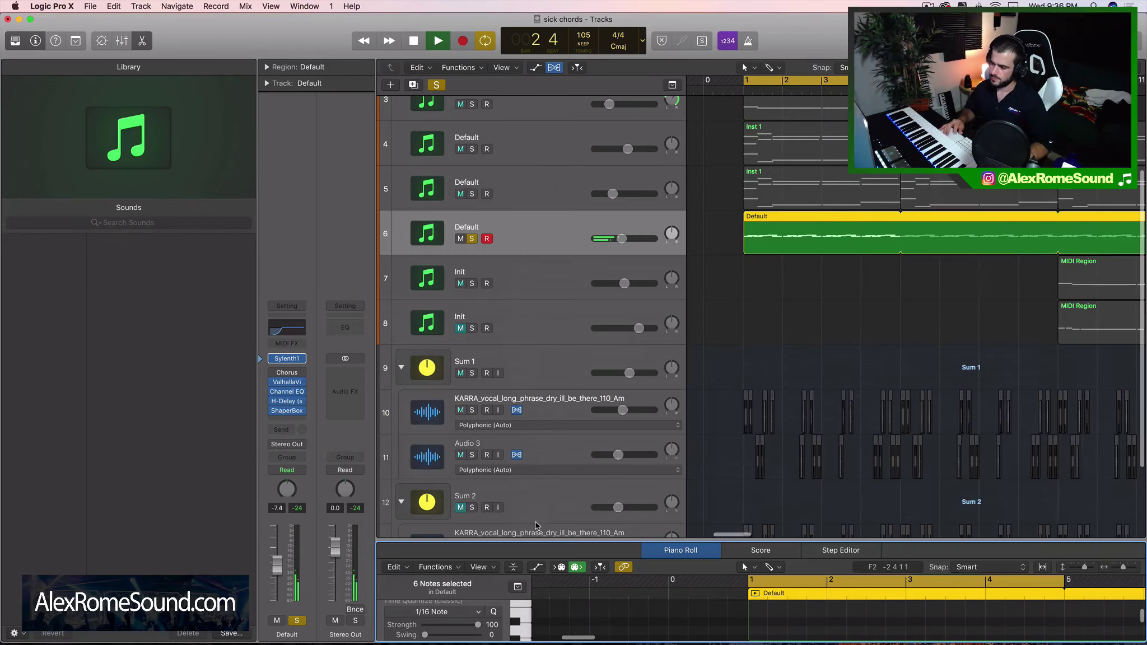
click(472, 239)
scroll(855, 356, up, 5)
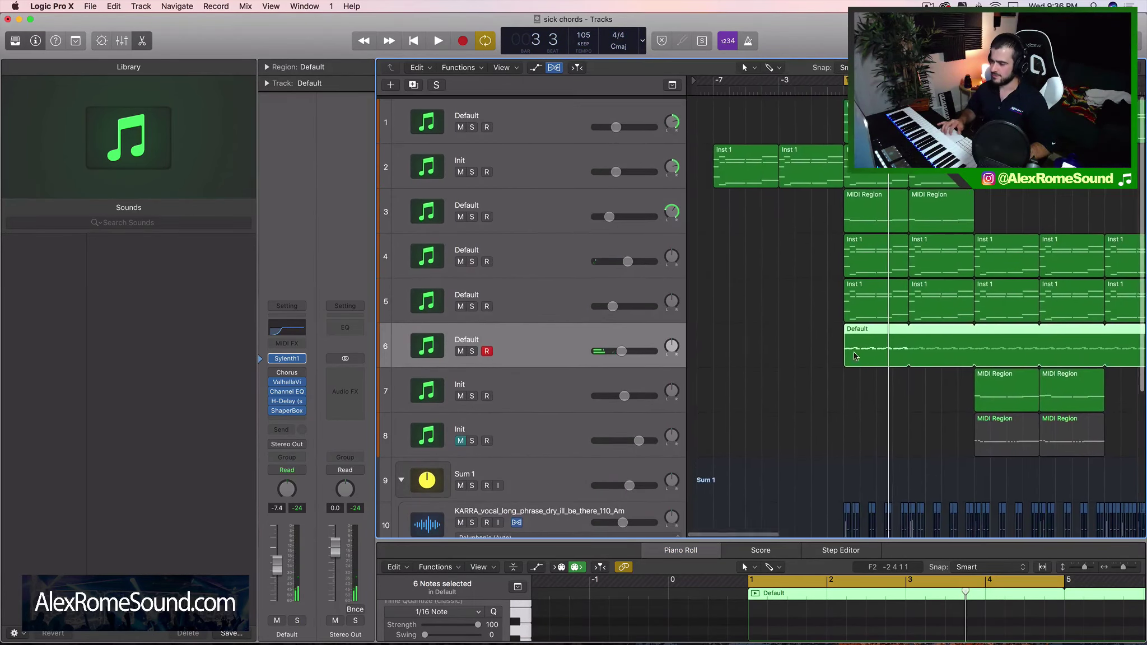
Move track 6's Default region earlier to bar -7, set the cycle range to start there, and play the arrangement
drag(855, 357, 739, 358)
drag(709, 82, 970, 82)
key(space)
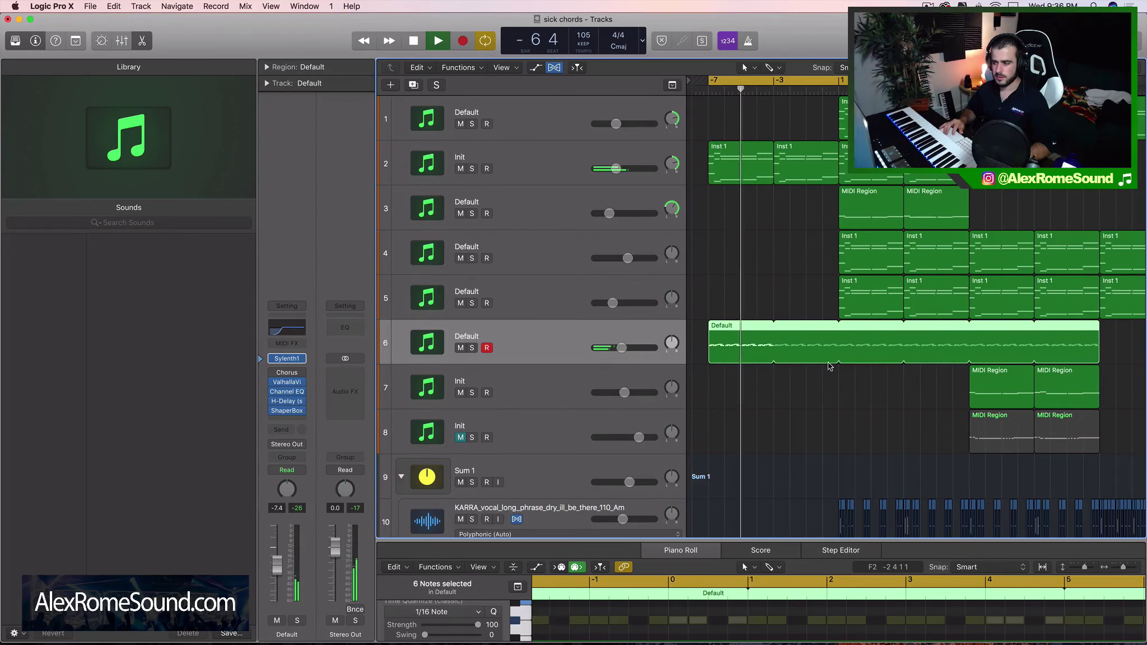
Select the KARRA vocal track under Sum 1, deselect its regions, and follow the arrangement's playback into bar 1
scroll(823, 370, down, 5)
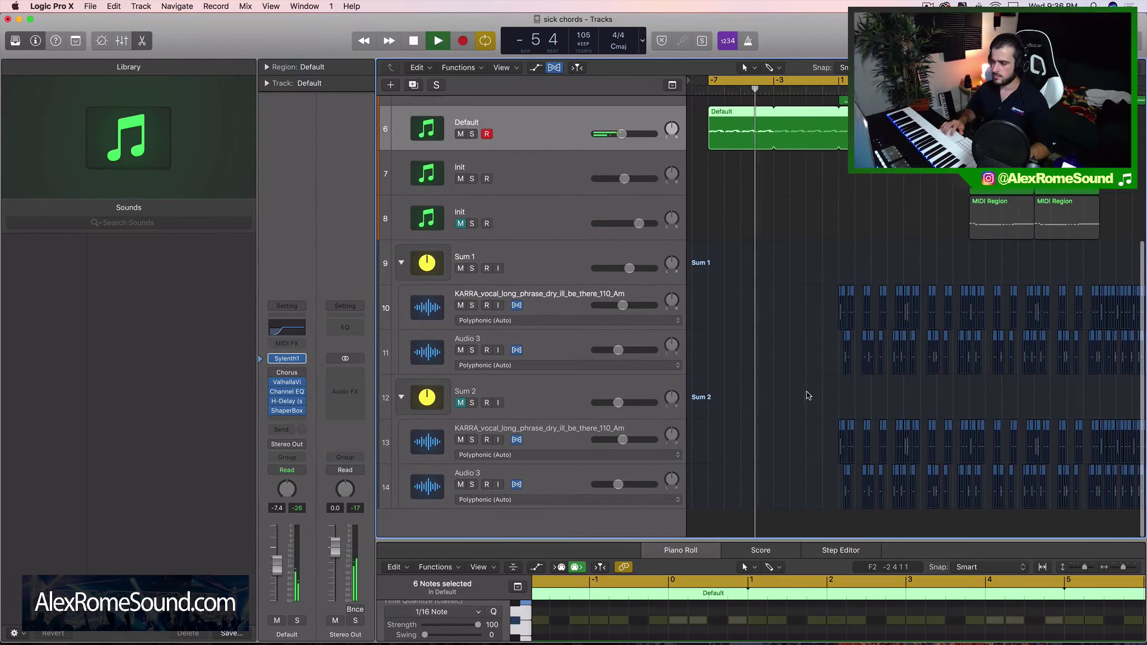
click(571, 303)
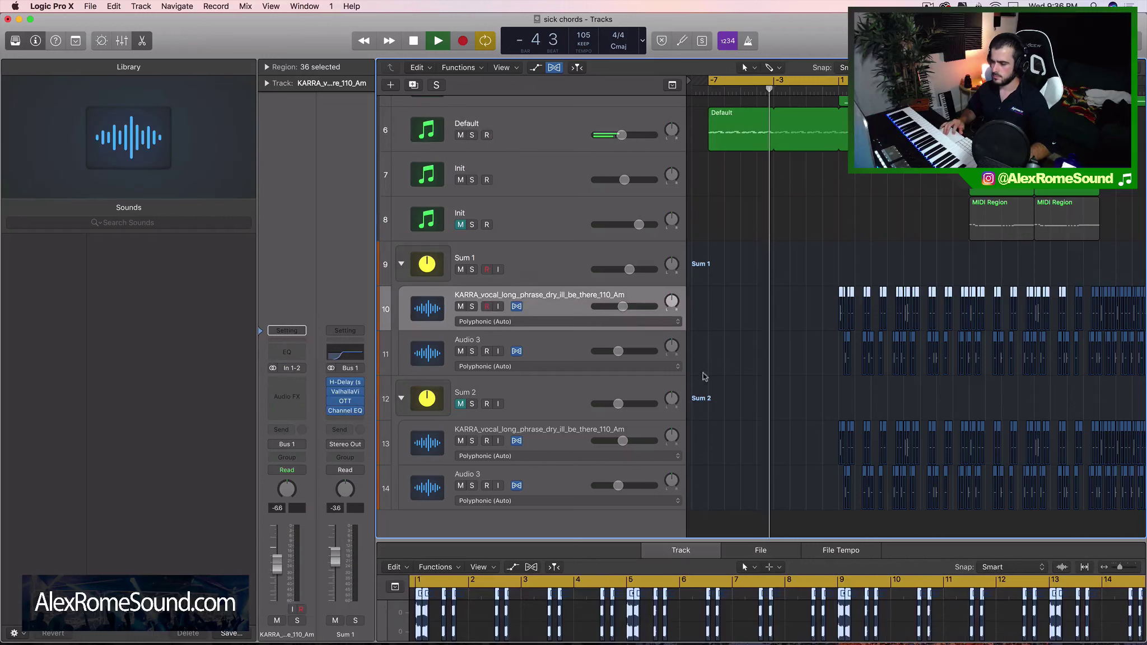
scroll(762, 370, down, 2)
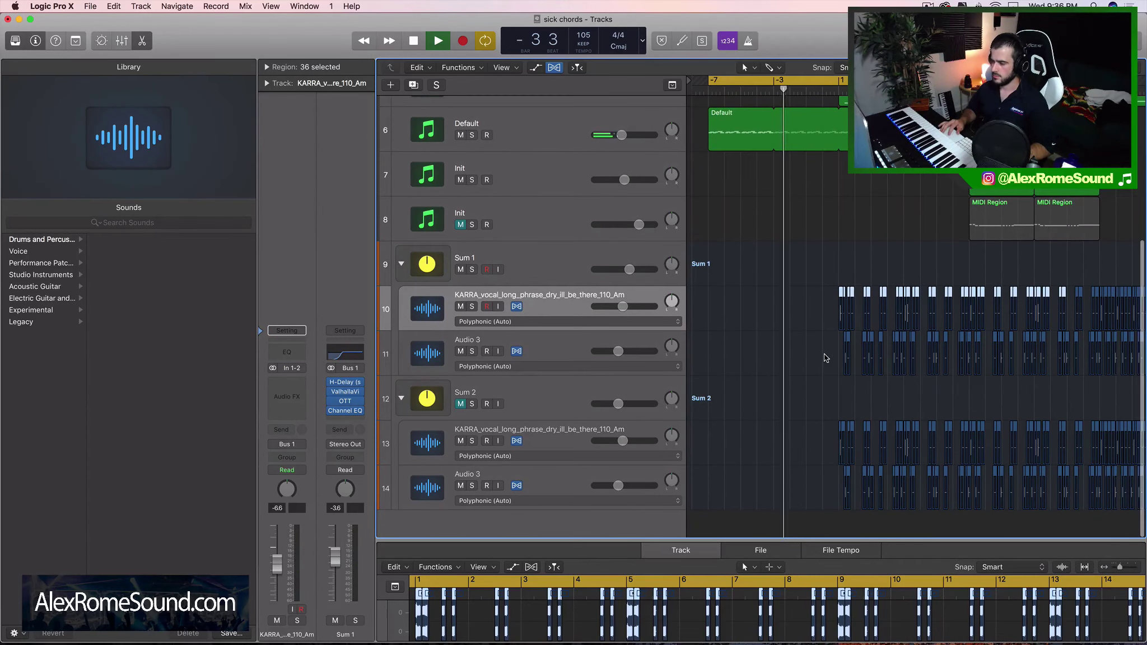
click(763, 301)
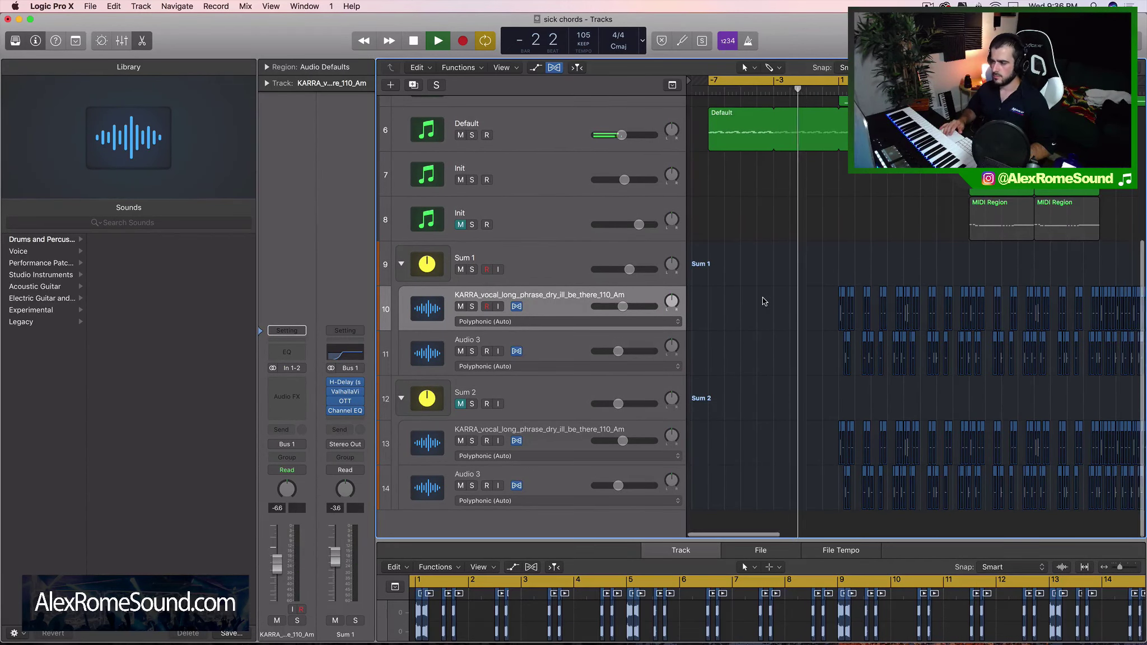
scroll(762, 302, up, 2)
scroll(762, 302, right, 2)
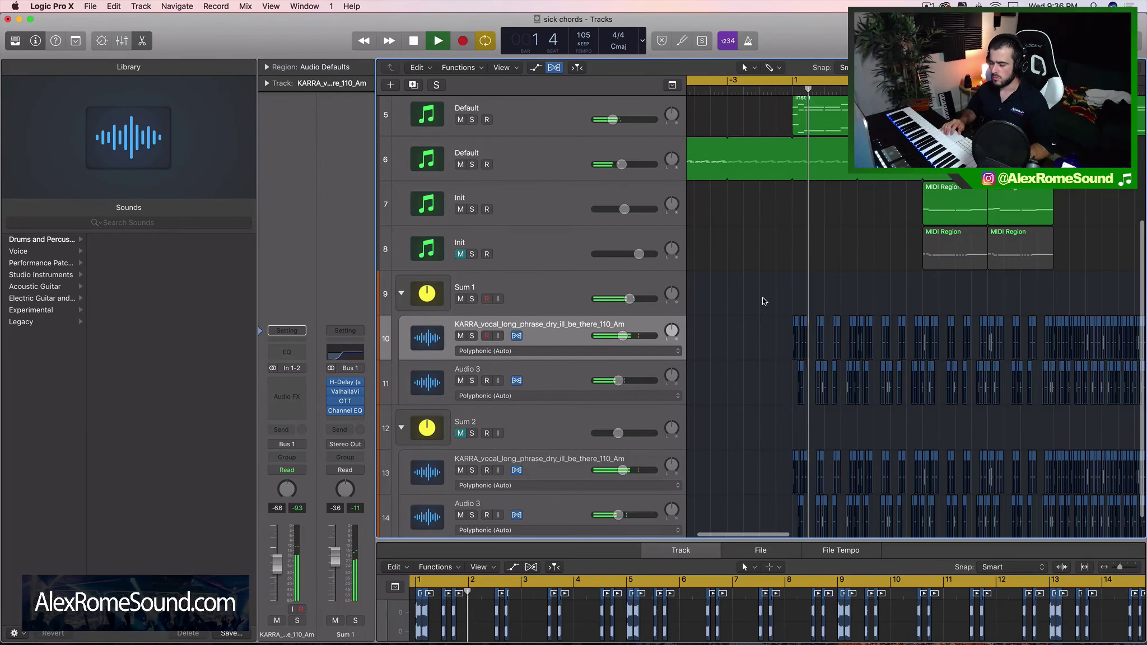
Raise the volume of the Default track on row 6 to about -5.4 dB while the arrangement plays
scroll(763, 302, up, 2)
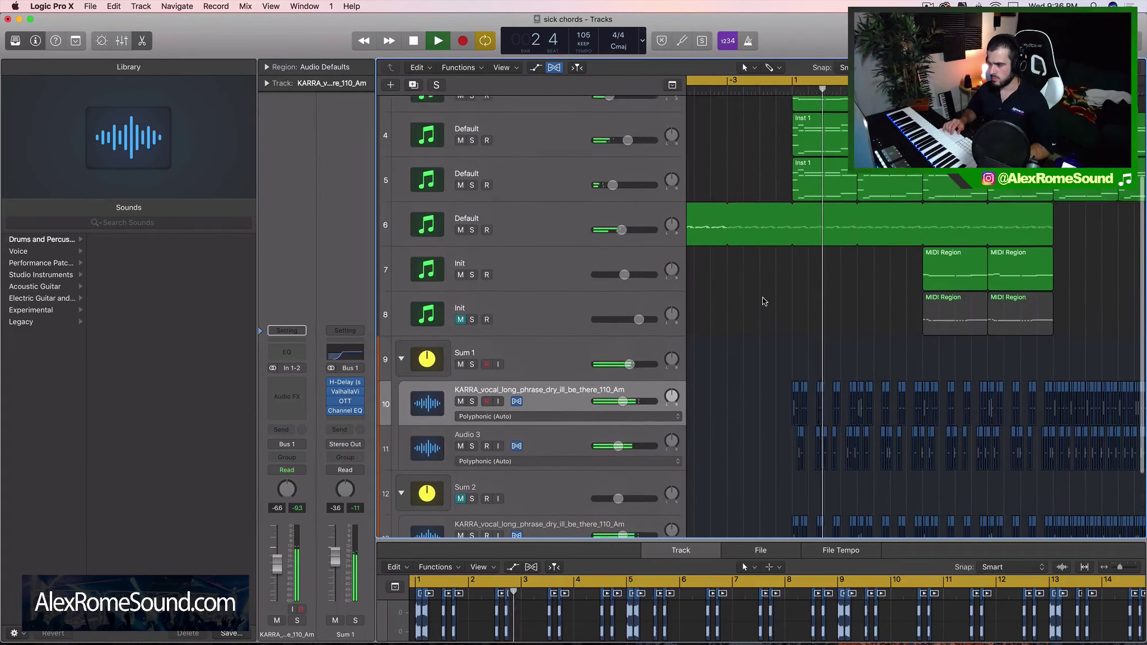
scroll(763, 299, up, 2)
scroll(606, 140, up, 1)
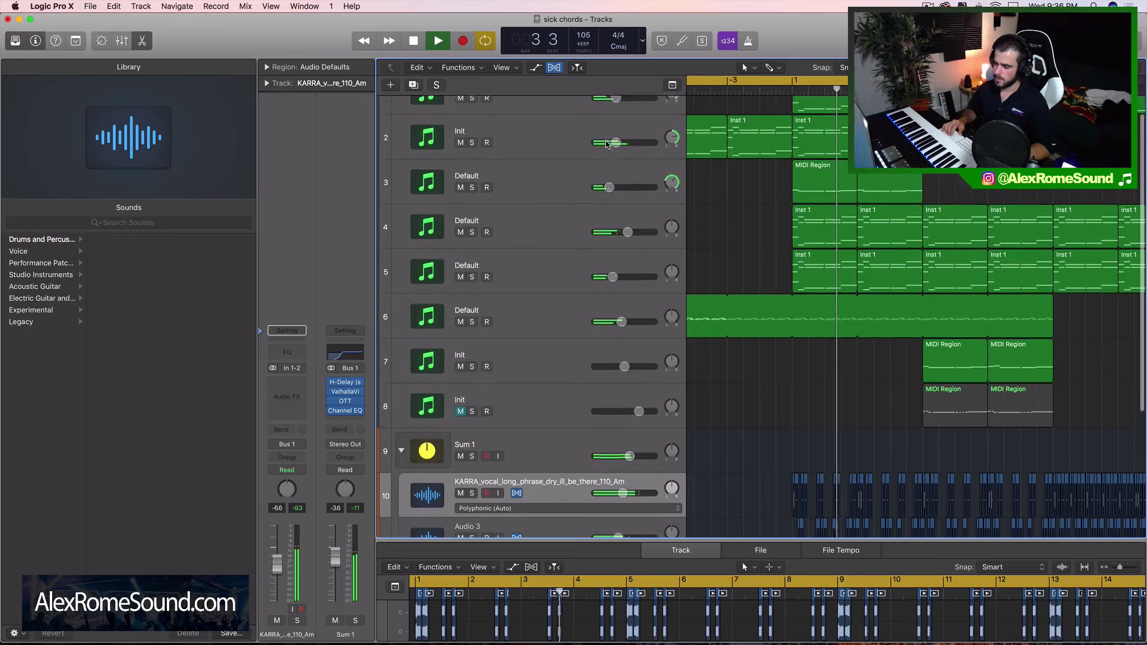
scroll(606, 141, up, 1)
scroll(606, 141, left, 2)
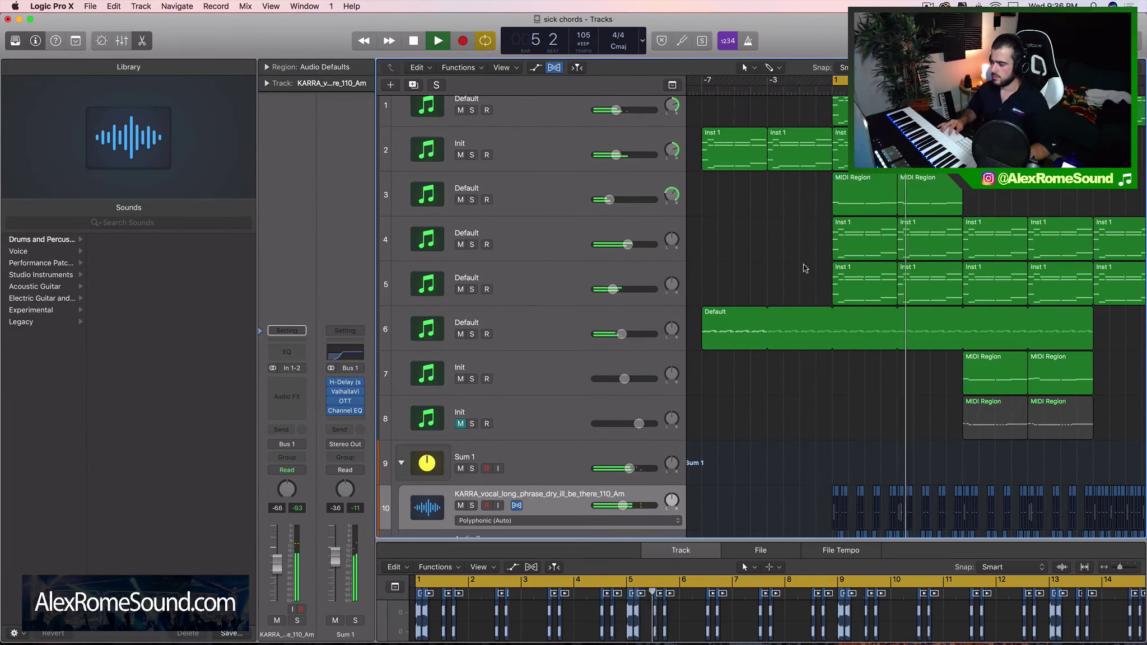
drag(792, 238, 924, 277)
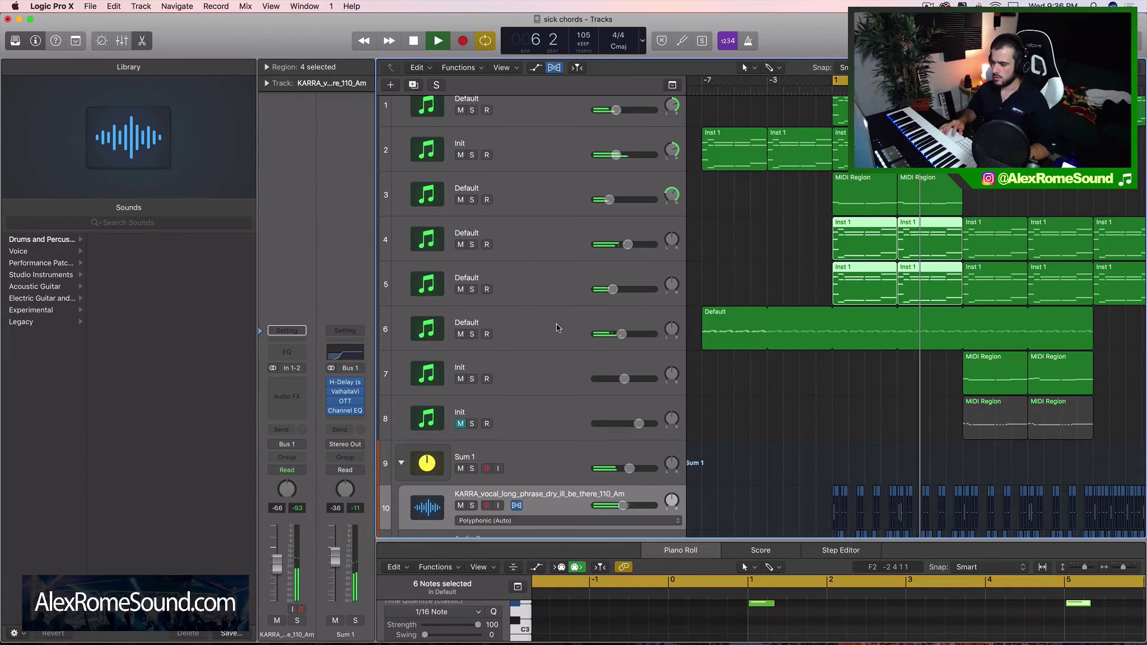
drag(622, 333, 625, 333)
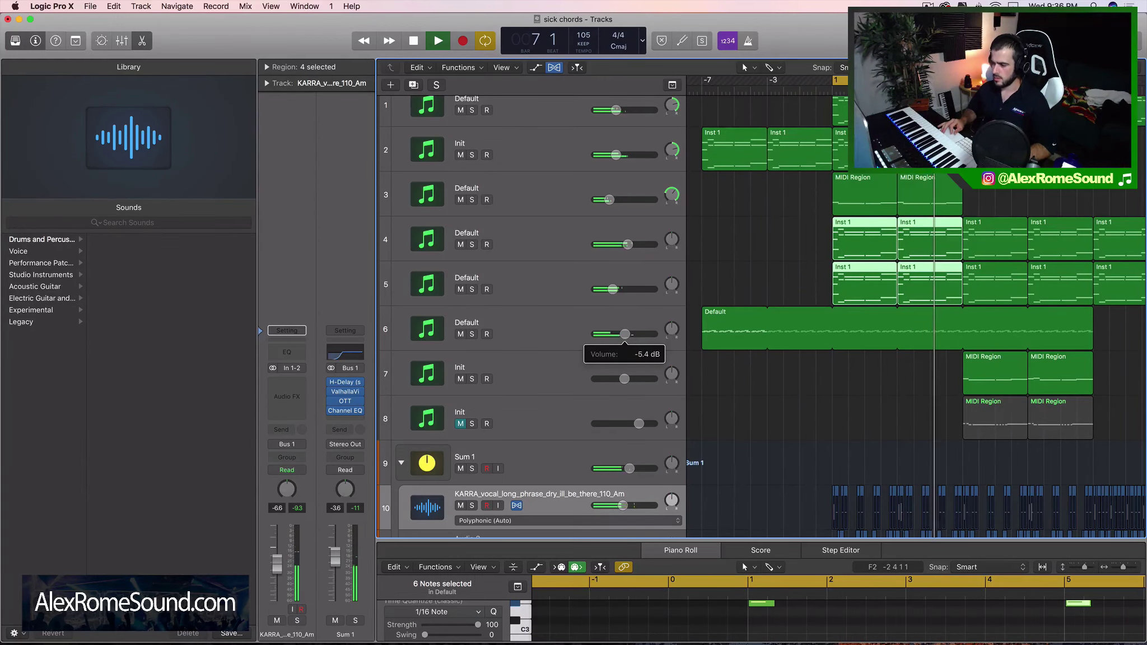
drag(631, 335, 625, 334)
Set the cycle range from bar -3 to about bar 6 and play the arrangement from its start
drag(776, 243, 912, 269)
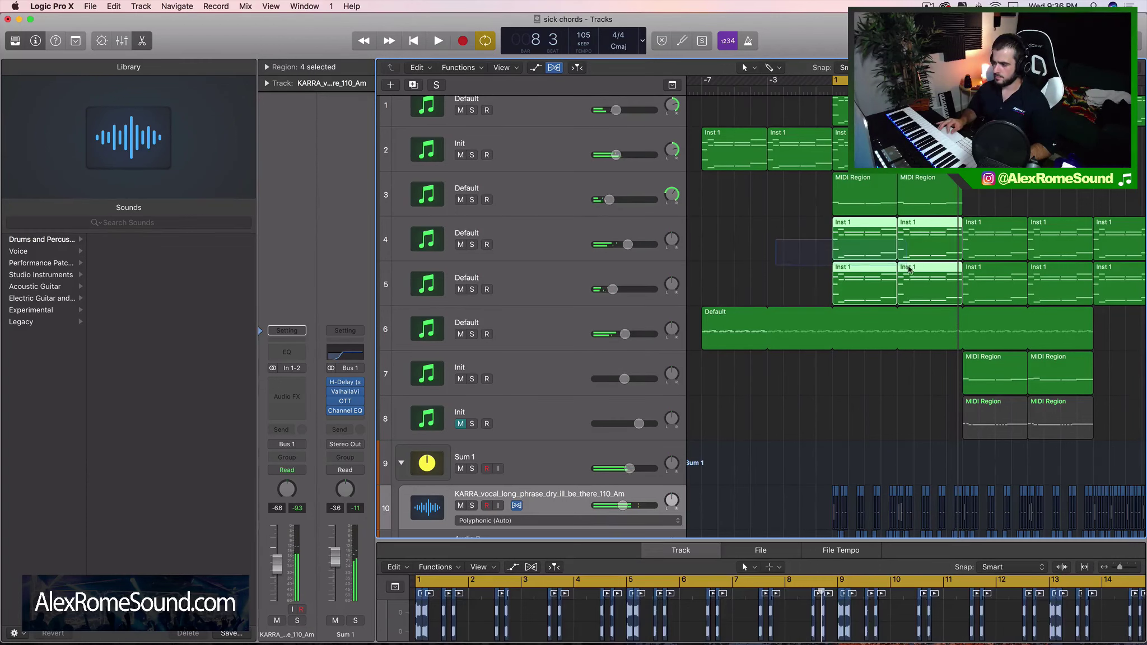
scroll(815, 117, up, 1)
drag(817, 117, 919, 128)
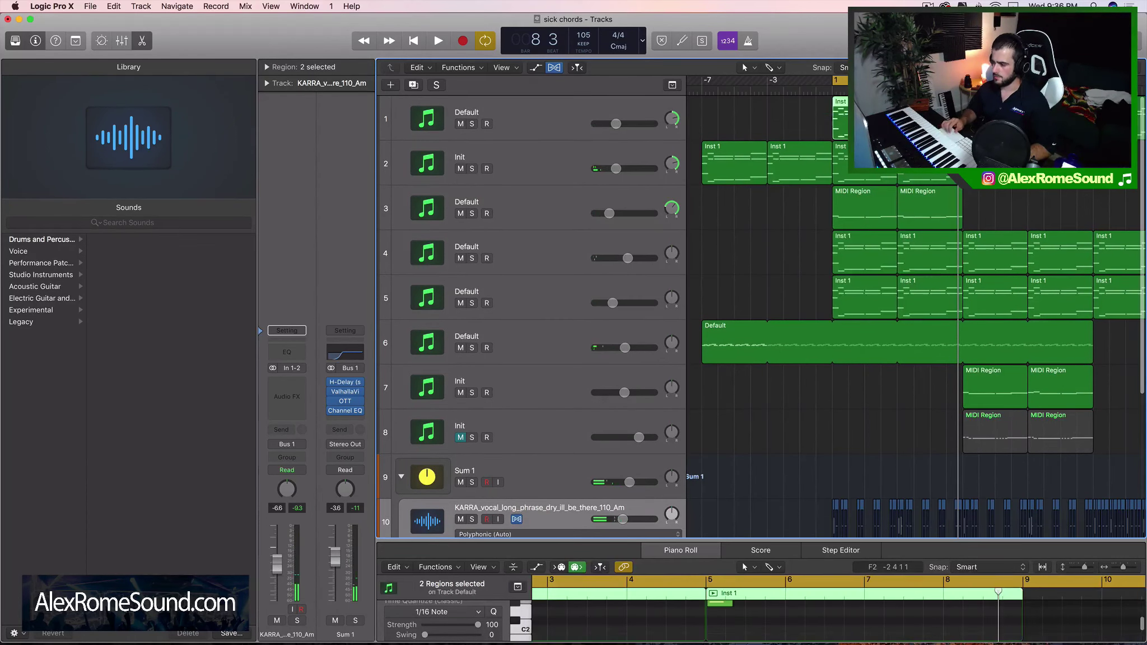
scroll(917, 197, down, 8)
drag(818, 259, 934, 321)
drag(763, 83, 914, 83)
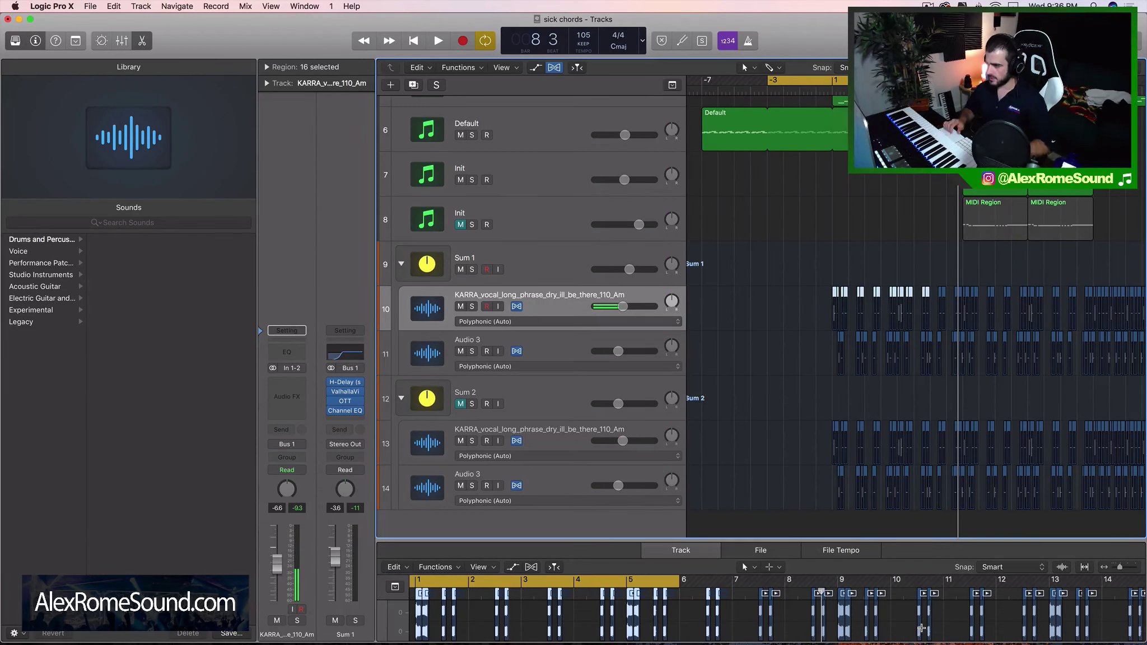
scroll(885, 392, up, 5)
scroll(874, 336, down, 4)
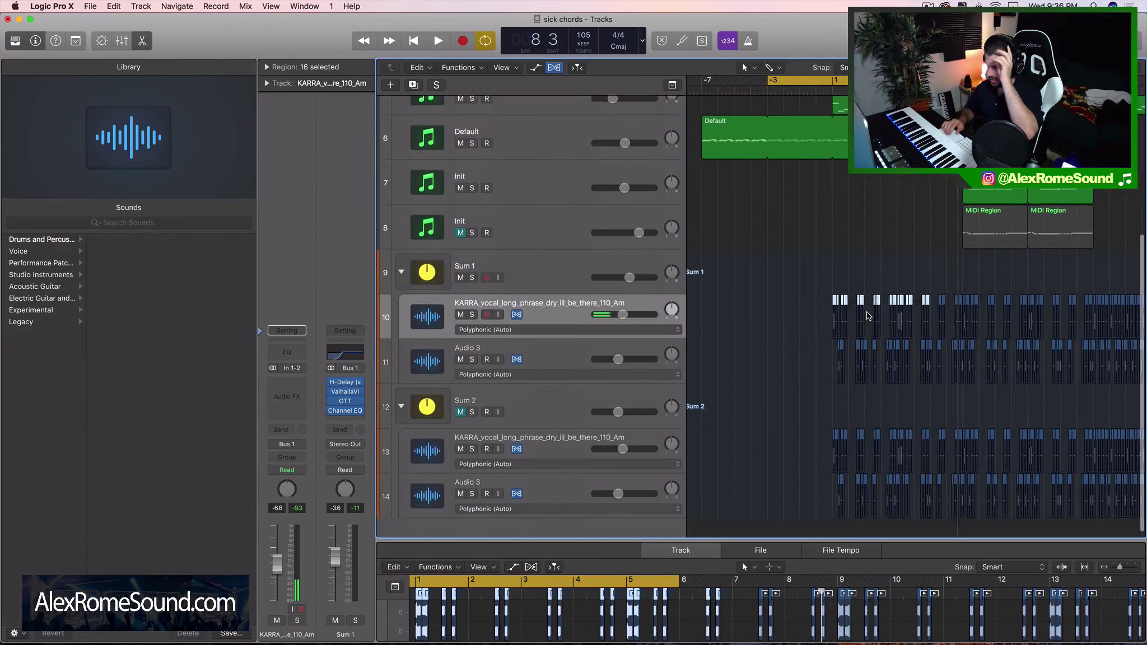
scroll(867, 316, down, 3)
key(space)
key(space)
Copy the opening four-bar vocal phrase from both Sum 2 tracks, paste it at bar -3, and play it back
key(super+Right)
key(super+Right)
key(super+Right)
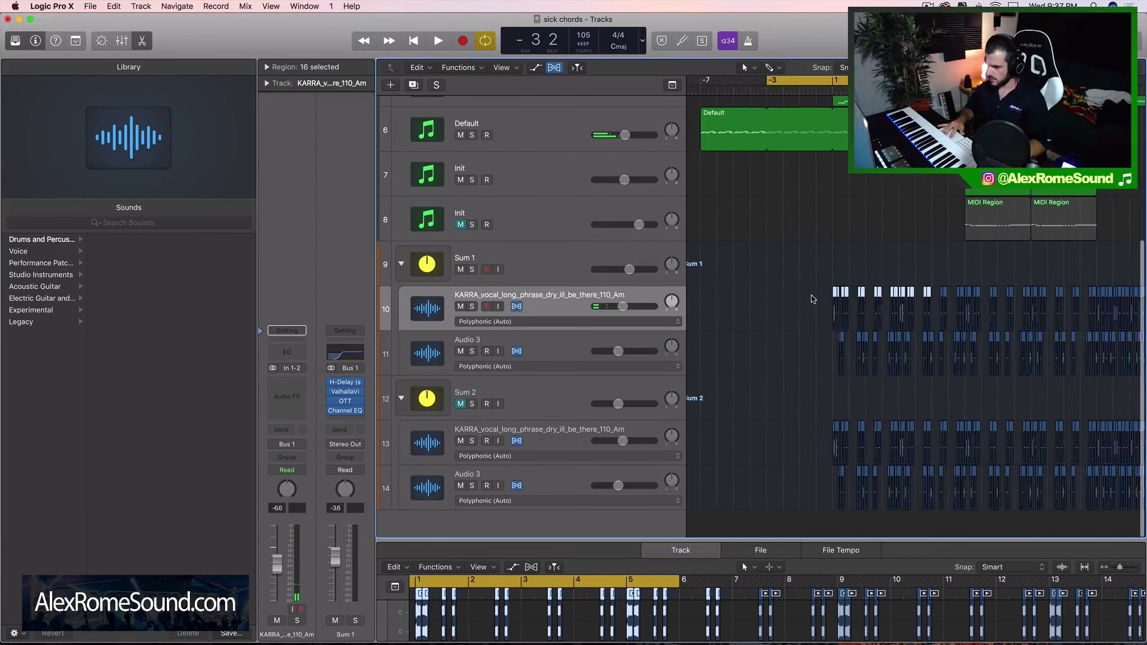
scroll(828, 251, right, 2)
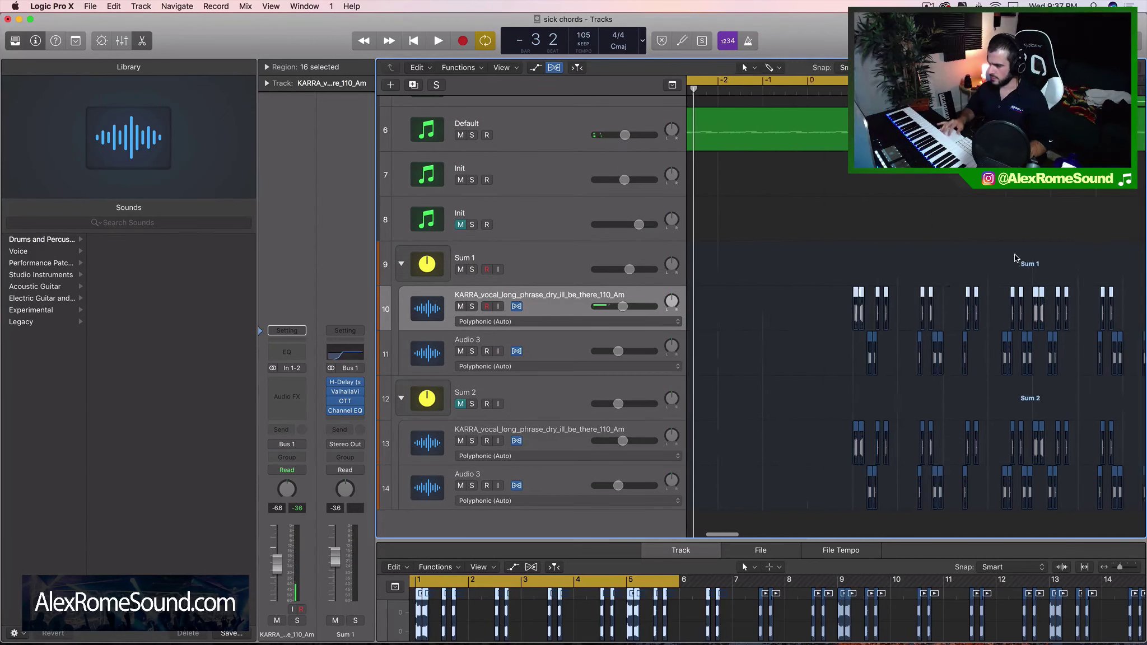
drag(800, 252, 1019, 336)
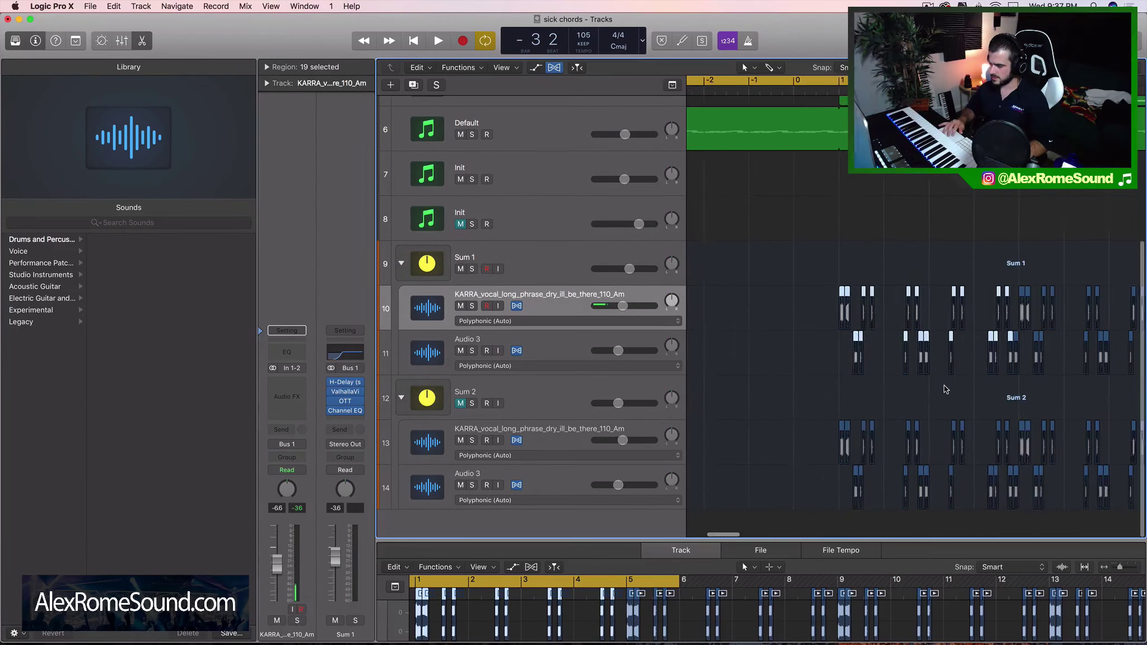
scroll(913, 313, left, 4)
drag(865, 402, 1101, 511)
scroll(1102, 511, left, 4)
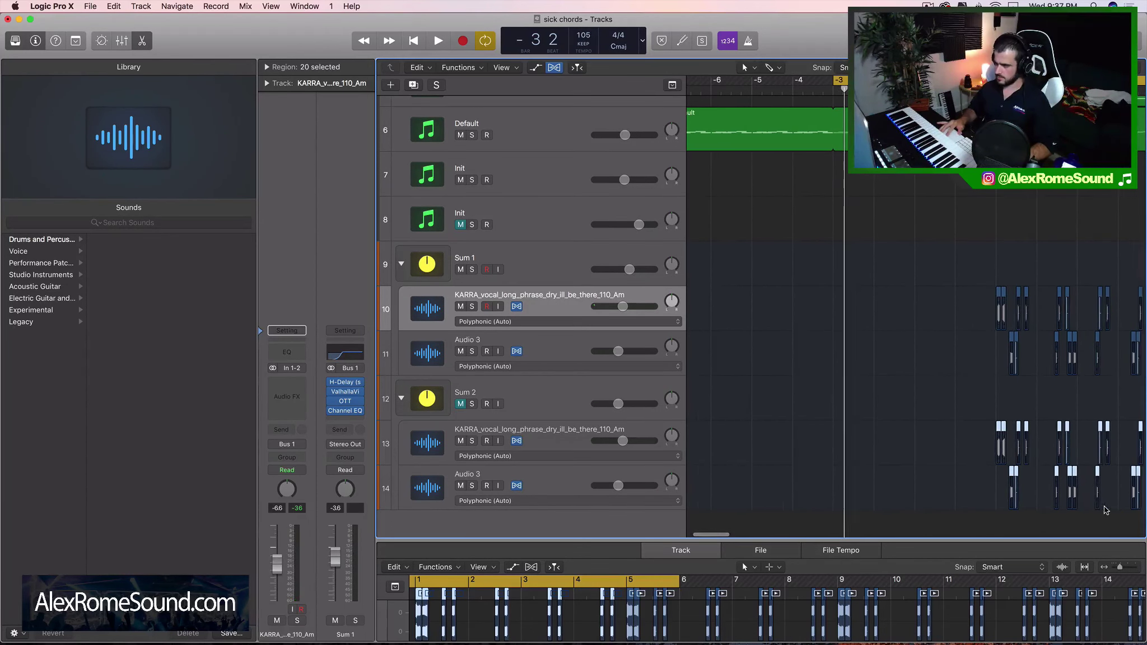
click(552, 430)
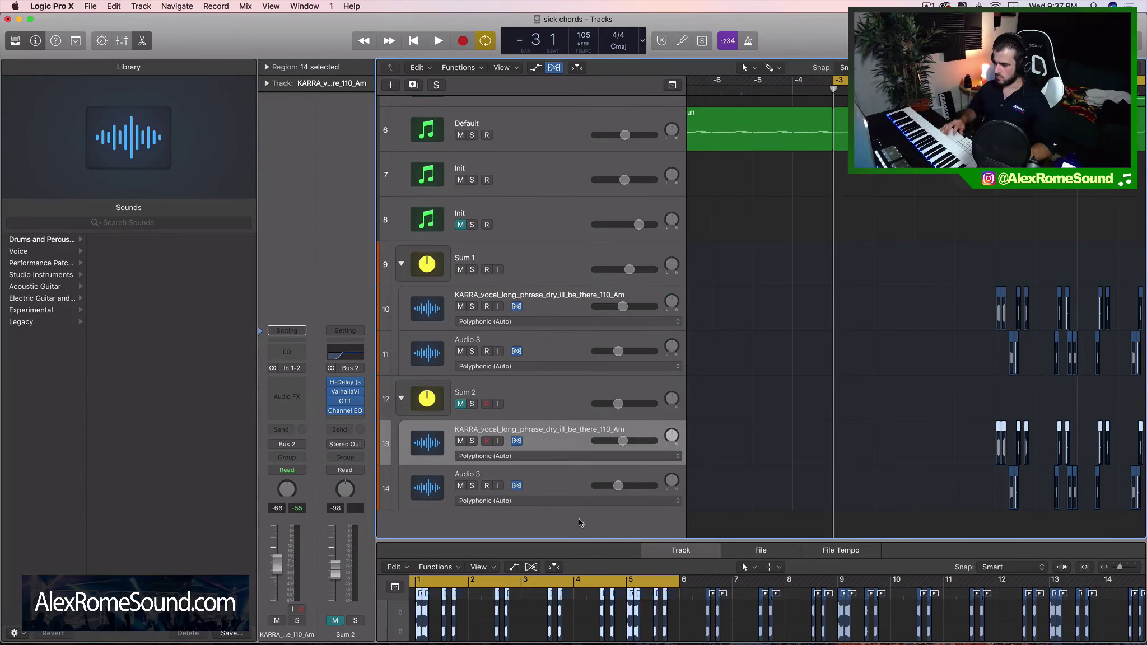
key(super+v)
key(space)
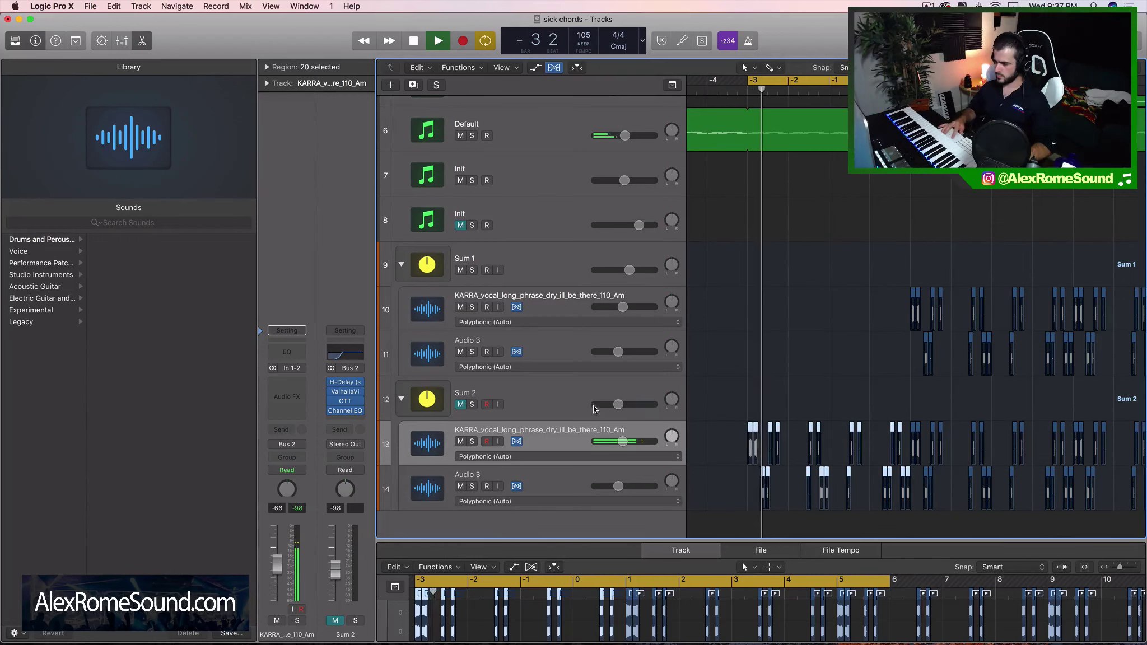
Unmute Sum 2 and delete all its vocal regions after the phrase pasted at bar -3
key(super+Left)
key(super+Left)
key(super+Left)
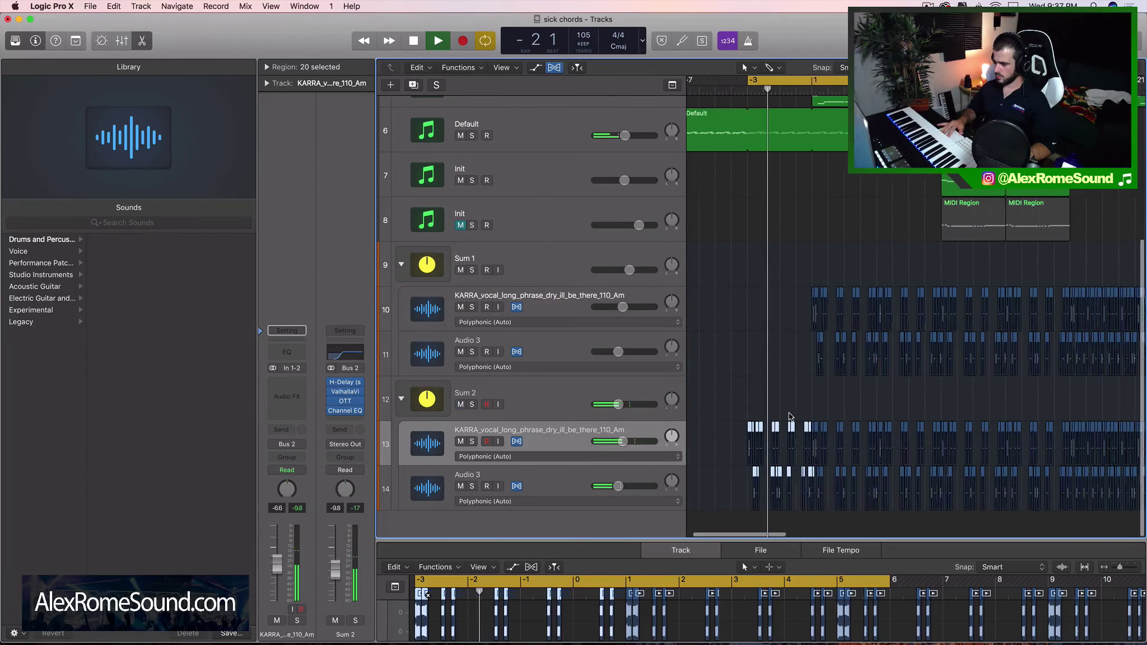
scroll(817, 412, right, 3)
key(space)
drag(746, 412, 1144, 518)
key(Delete)
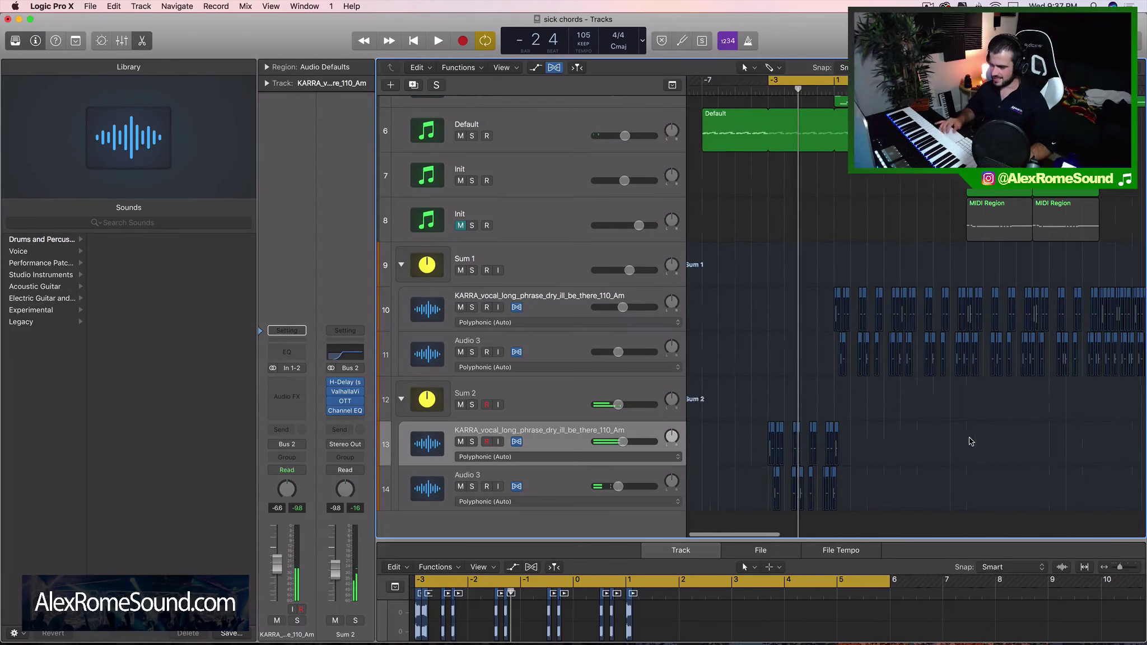
Bypass H-Delay and OTT on Sum 2 and lower its volume to about -16.6 dB during playback
scroll(896, 392, left, 3)
click(525, 395)
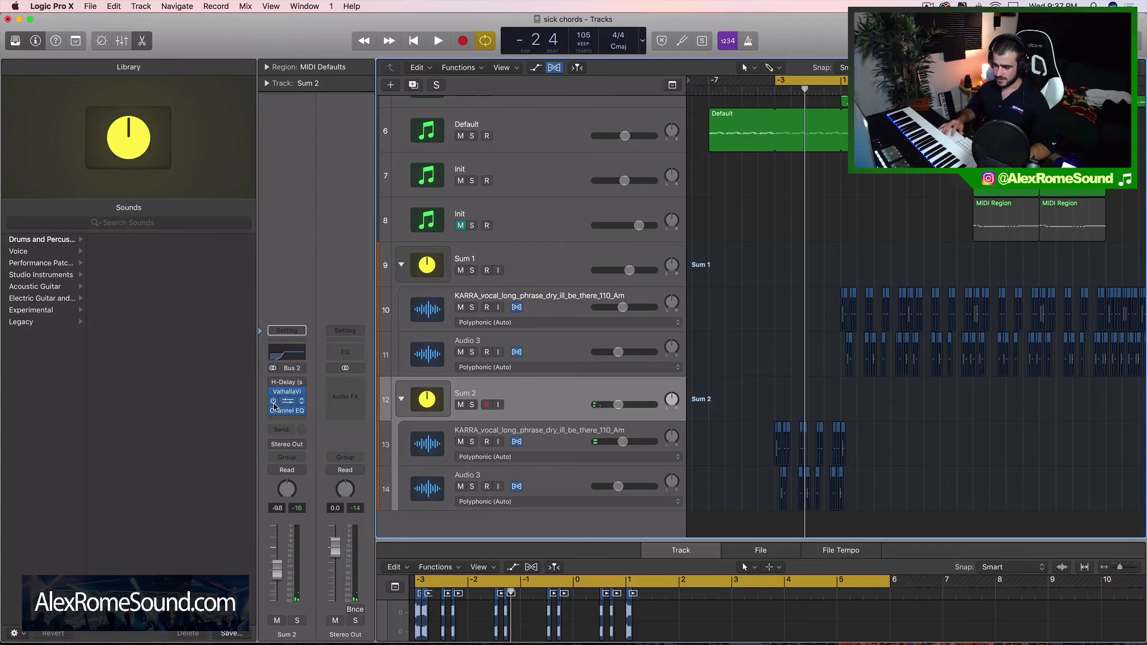
key(space)
drag(618, 404, 608, 405)
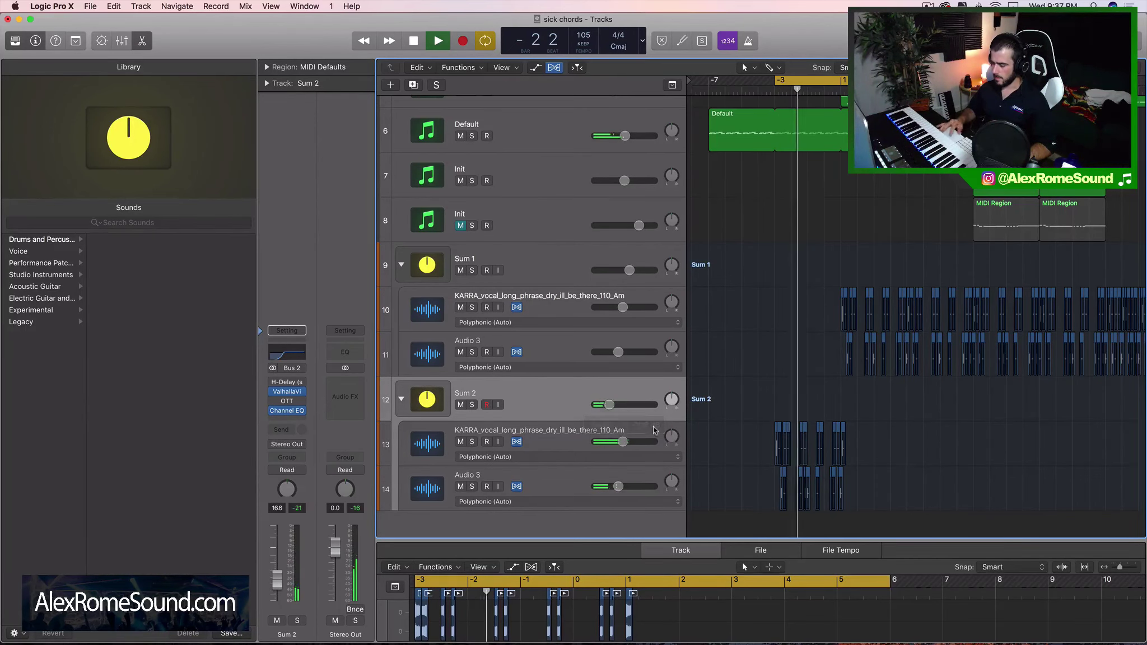
Delete the four vocal chops at the start of bar -3 on the Sum 2 tracks and replay the section
key(super+Right)
key(super+Right)
key(super+Right)
key(super+Right)
key(super+Right)
key(super+Right)
scroll(770, 453, left, 4)
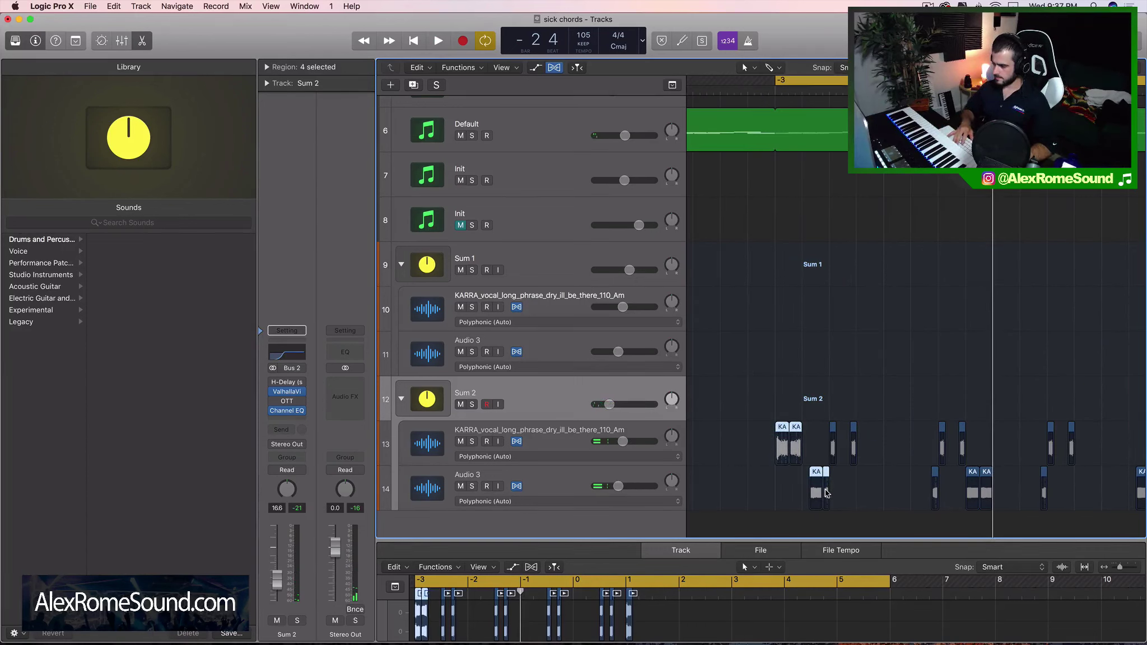
key(Delete)
key(space)
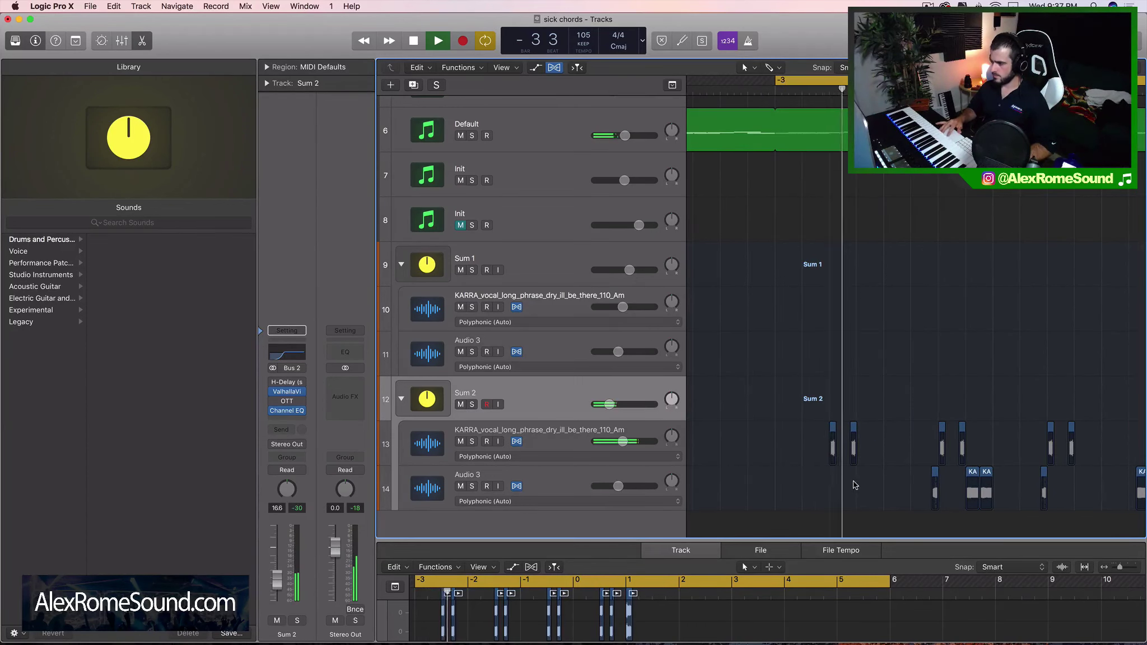
Delete the paired Audio 3 chops just before bar -1 and the single chop after them in Sum 2, then replay
key(super+Left)
key(super+Left)
key(space)
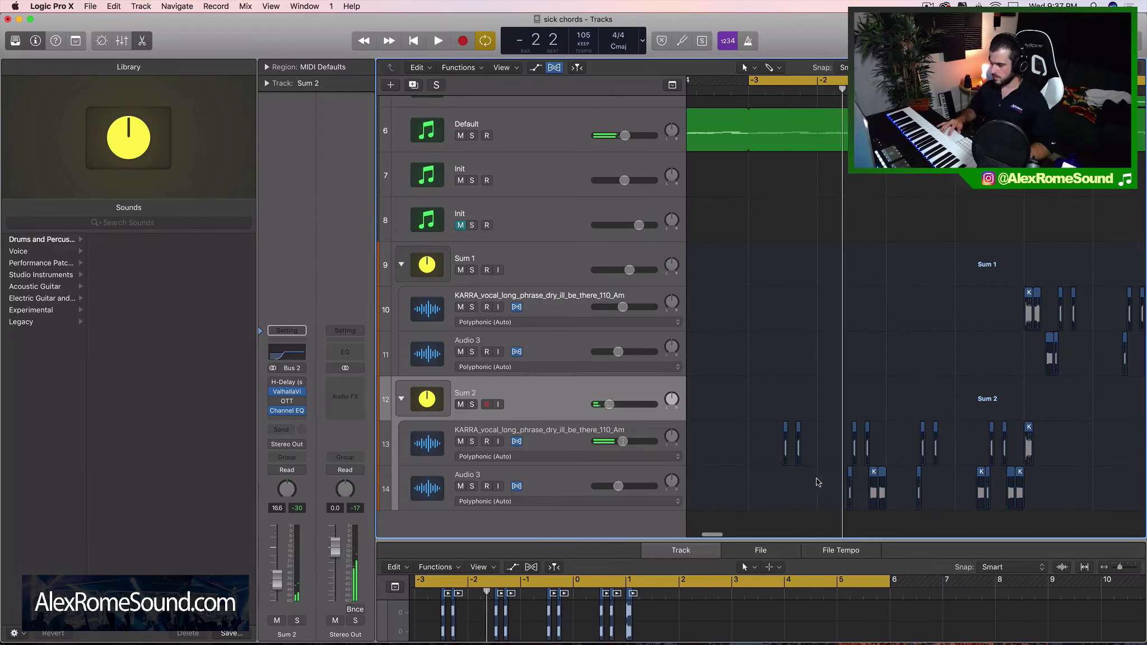
drag(891, 476, 897, 482)
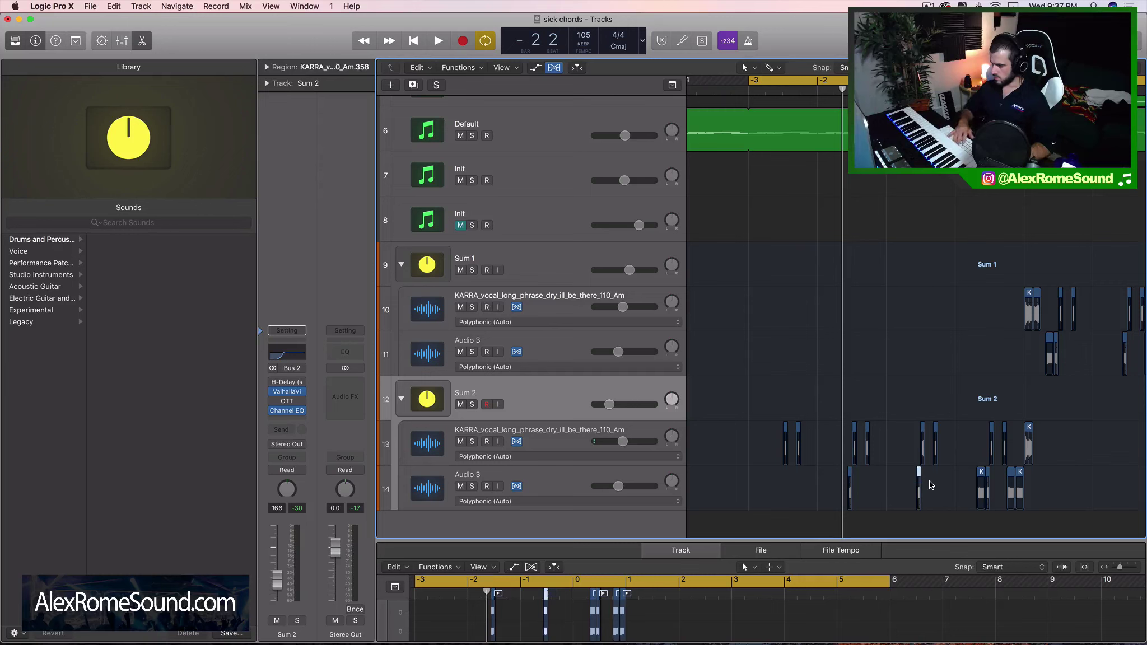
key(space)
key(super+Left)
key(super+Left)
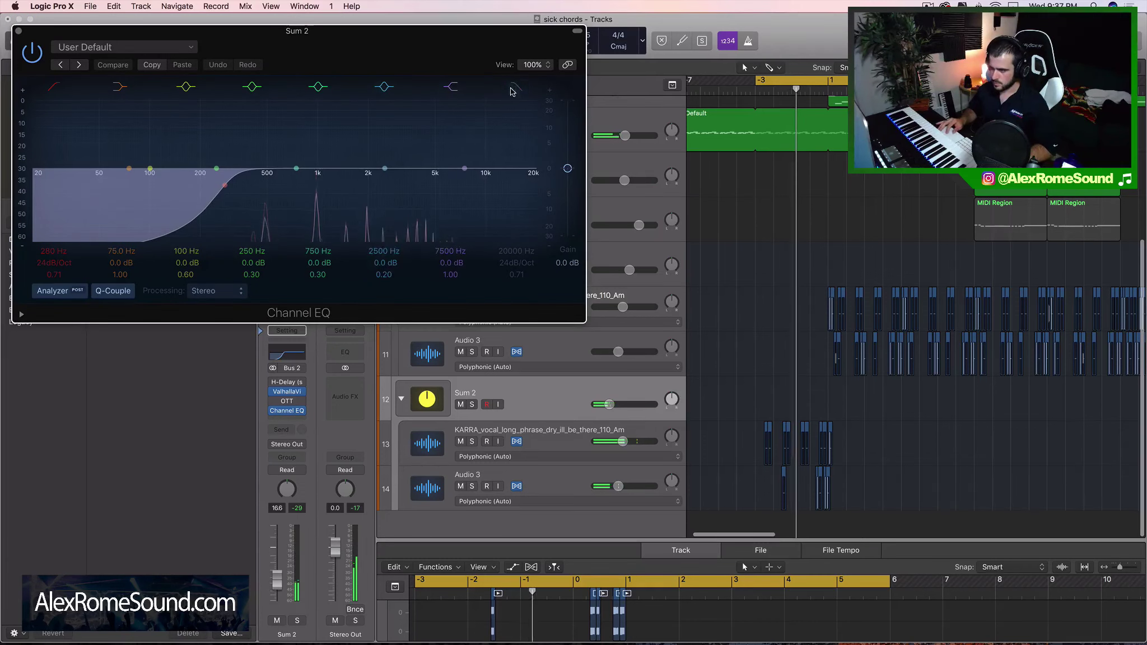
Add a high-cut at 3650 Hz with a 48 dB/Oct slope in Sum 2's Channel EQ and close it
click(515, 88)
drag(500, 197, 378, 208)
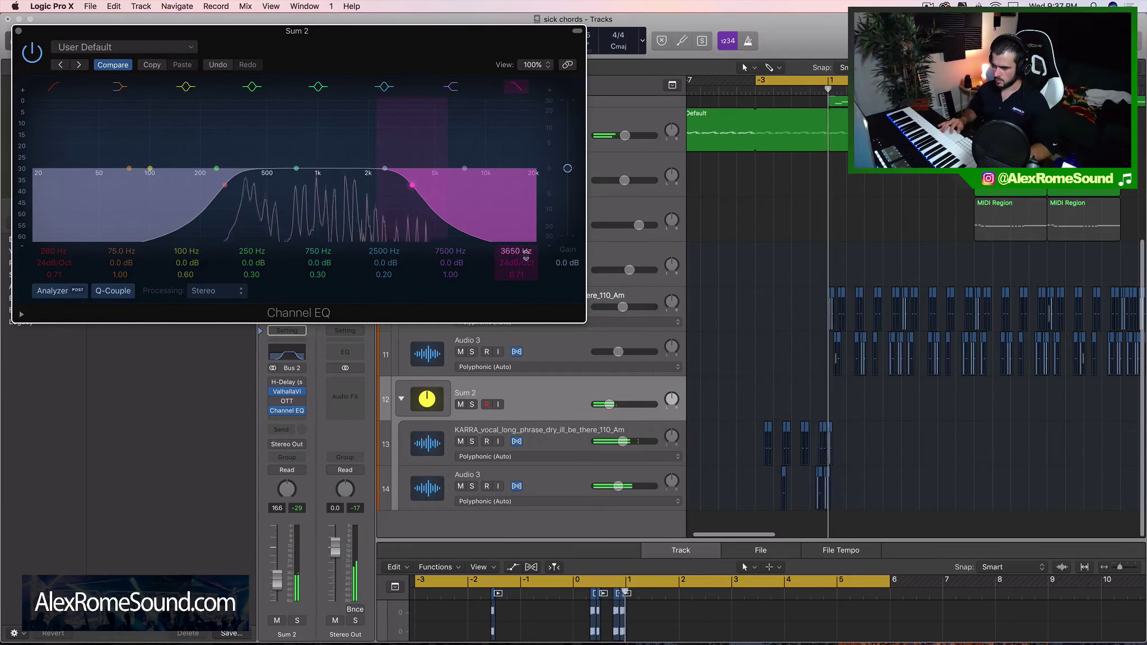
drag(520, 257, 520, 241)
key(space)
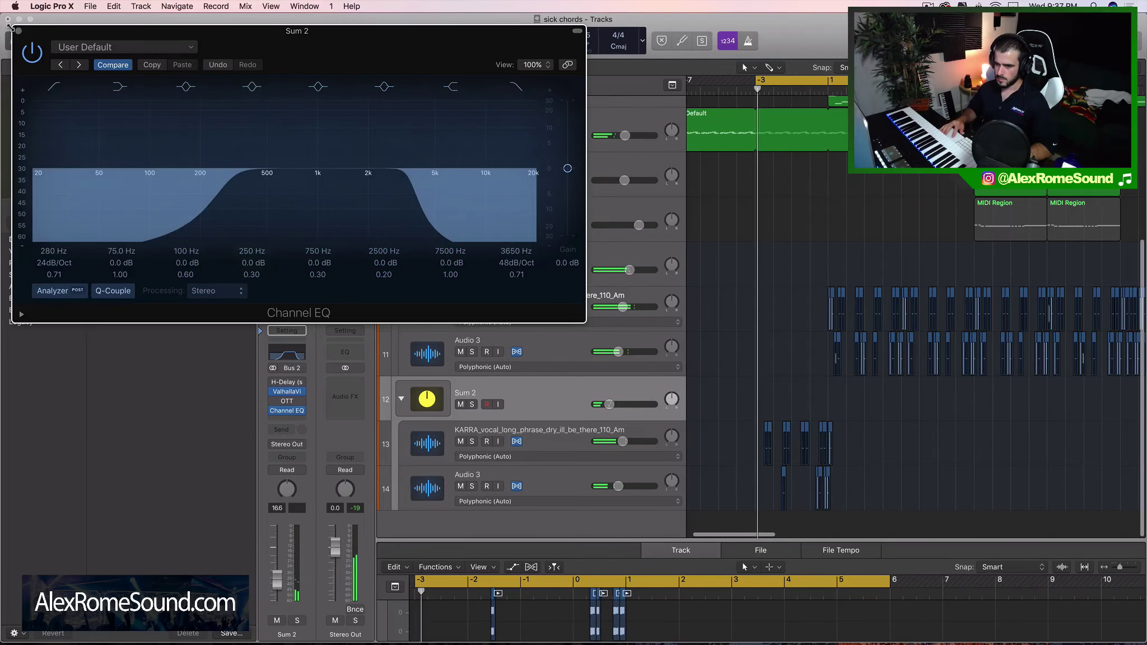
click(18, 34)
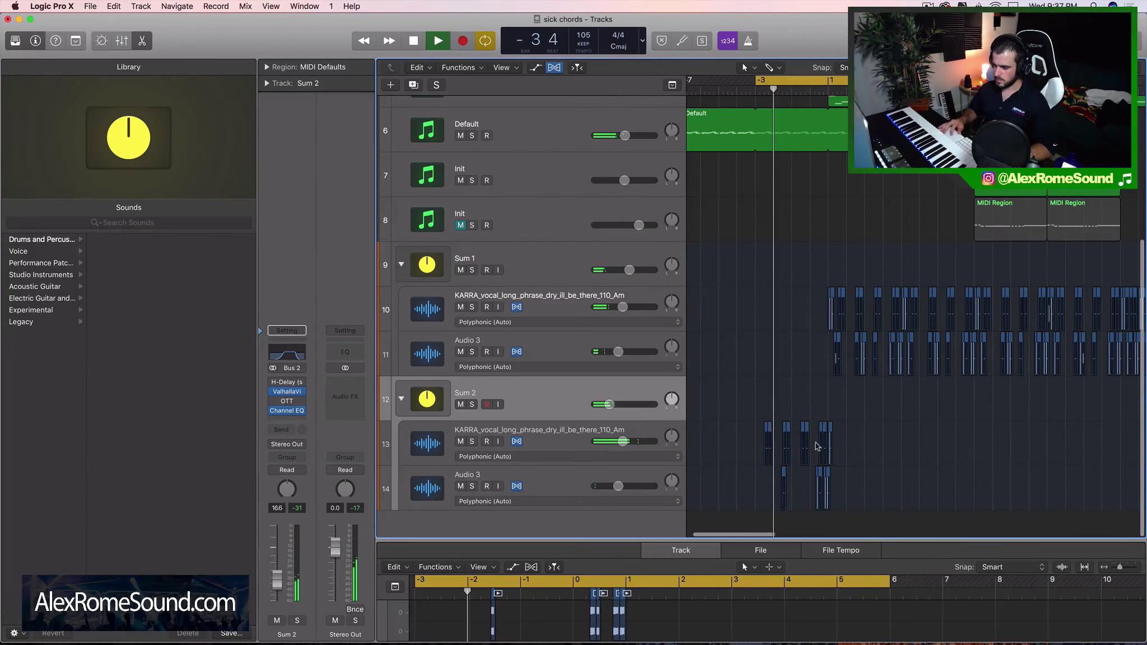
Select all the Sum 2 vocal chops, try transposing them by +2 in the region parameters, and play the section
drag(845, 501, 704, 443)
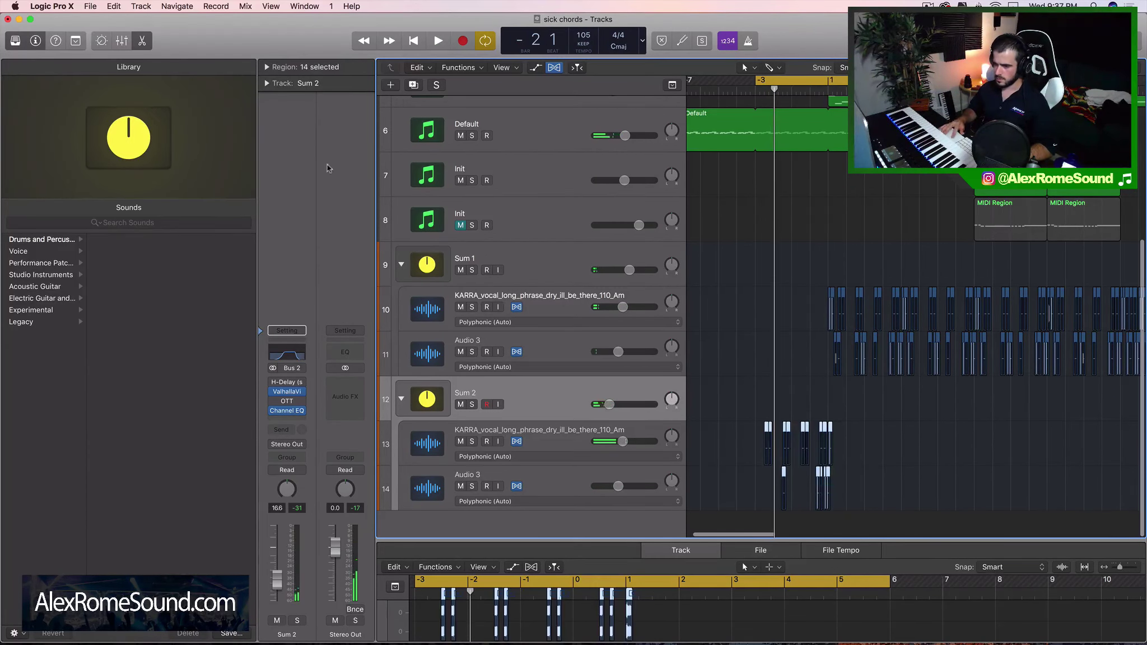
click(266, 68)
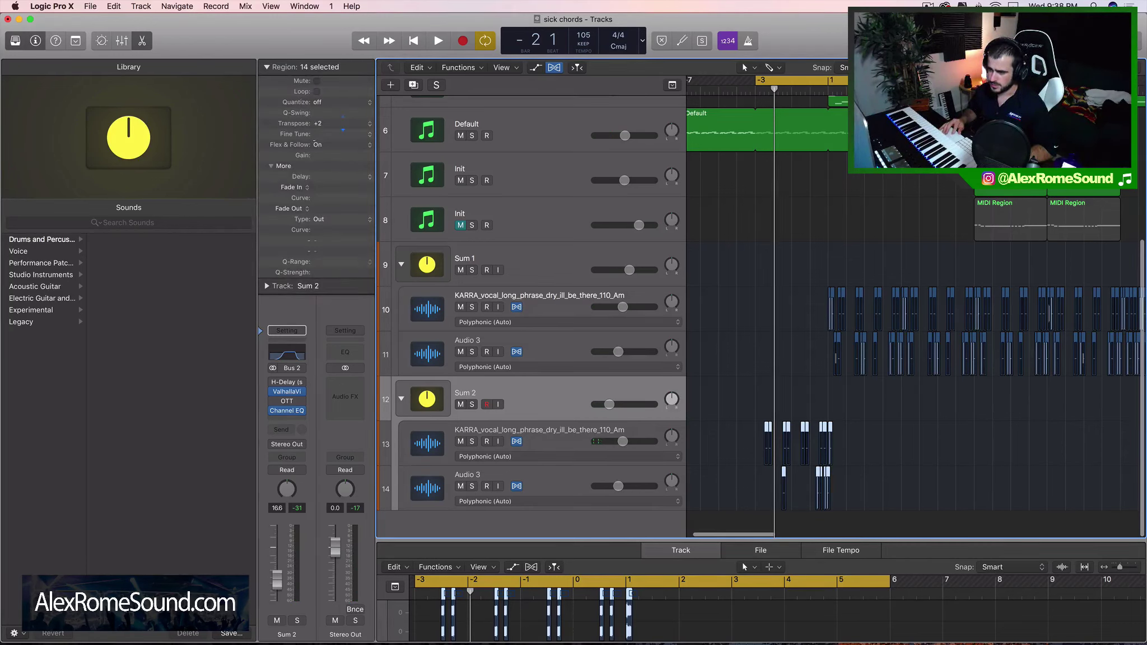
key(space)
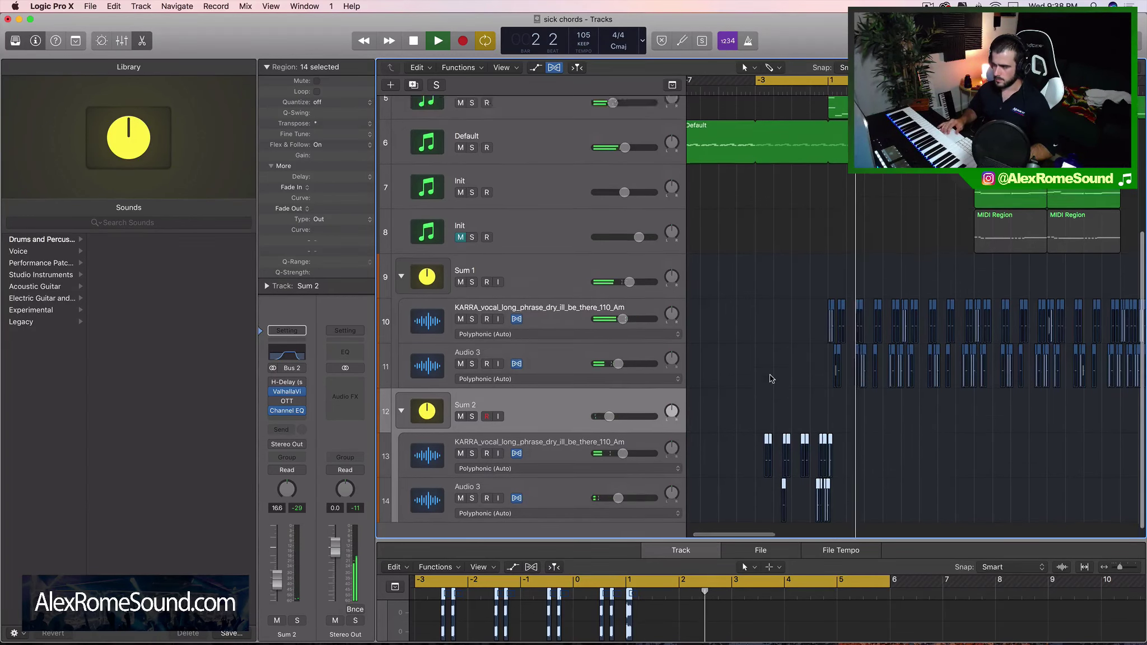
Stop playback, set the cycle range to start at bar -7, and play the arrangement from there
scroll(771, 379, up, 5)
scroll(772, 378, up, 2)
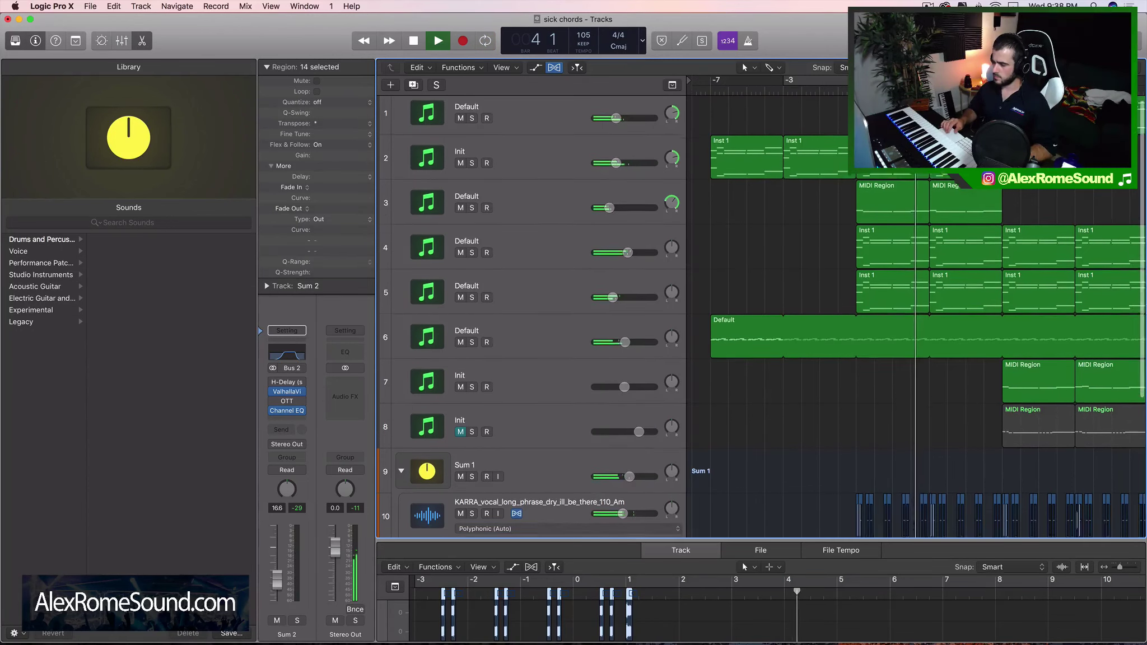
key(space)
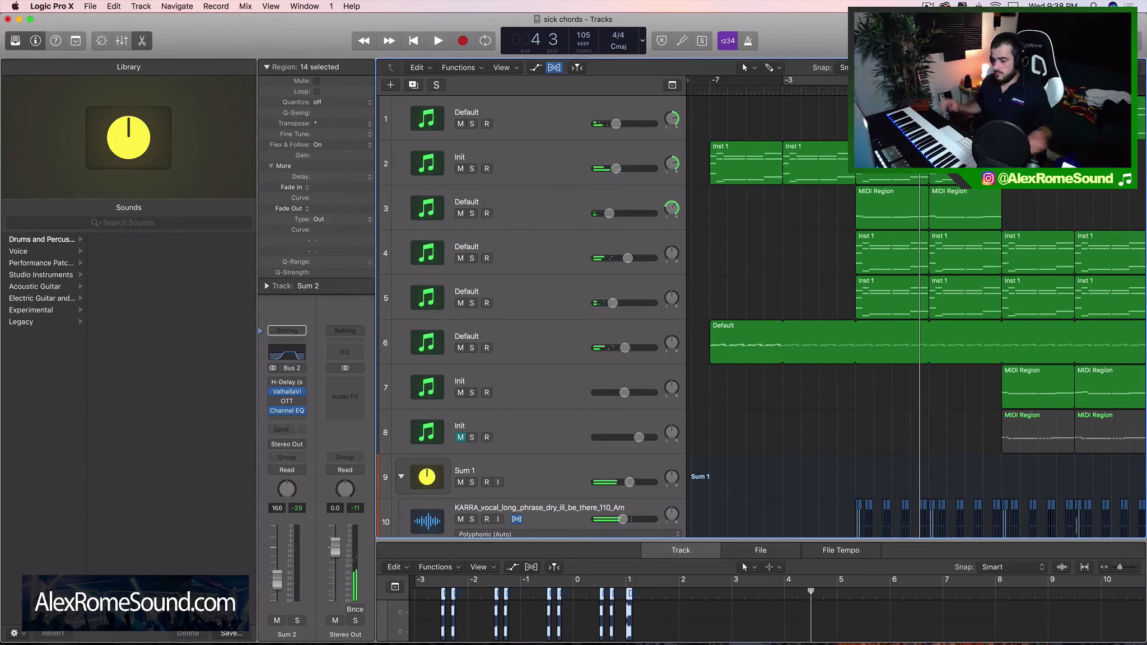
scroll(914, 233, down, 5)
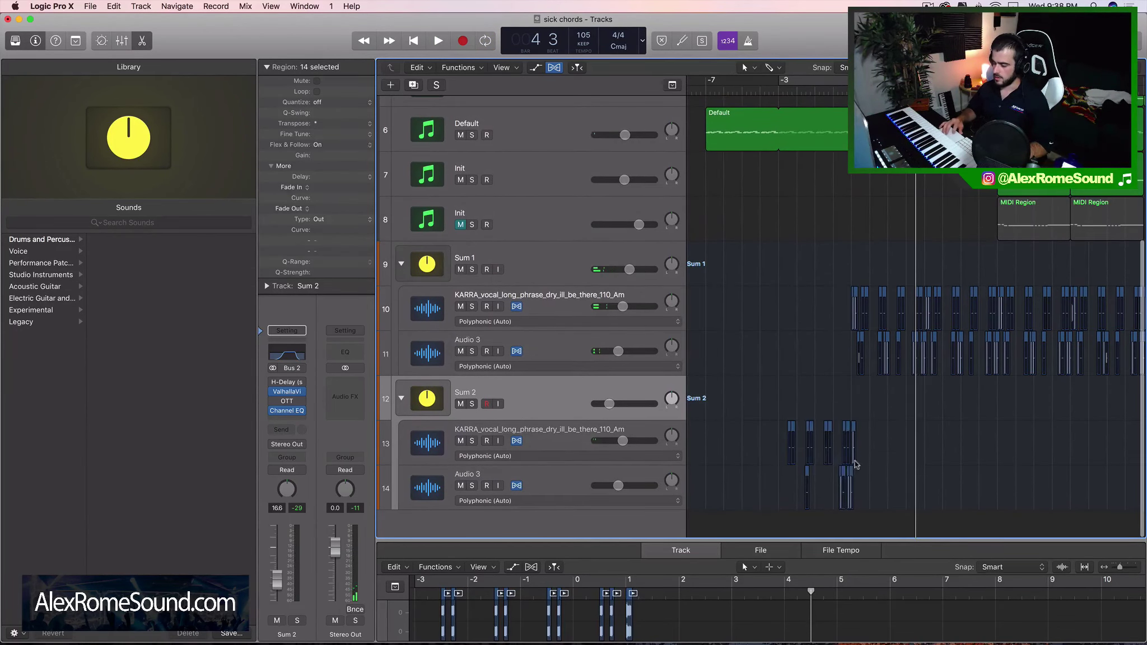
scroll(768, 412, up, 2)
scroll(768, 412, up, 3)
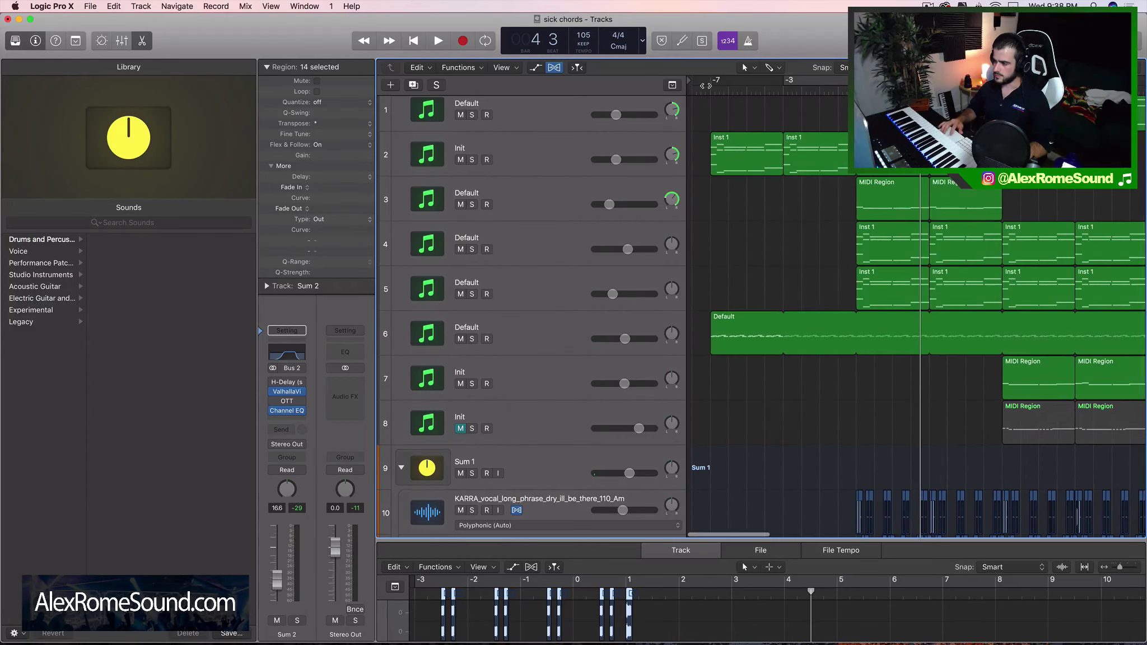
click(763, 84)
key(space)
scroll(1004, 227, down, 5)
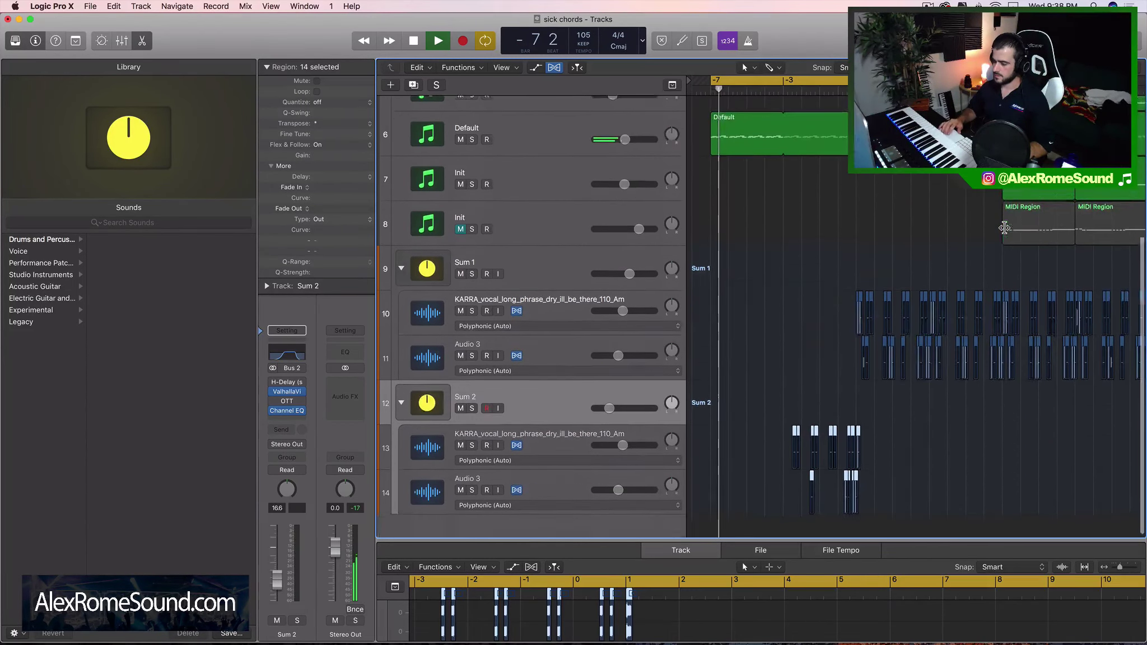
Copy the first vocal chop in Sum 2 onto a new audio track at bar -7
scroll(960, 336, up, 1)
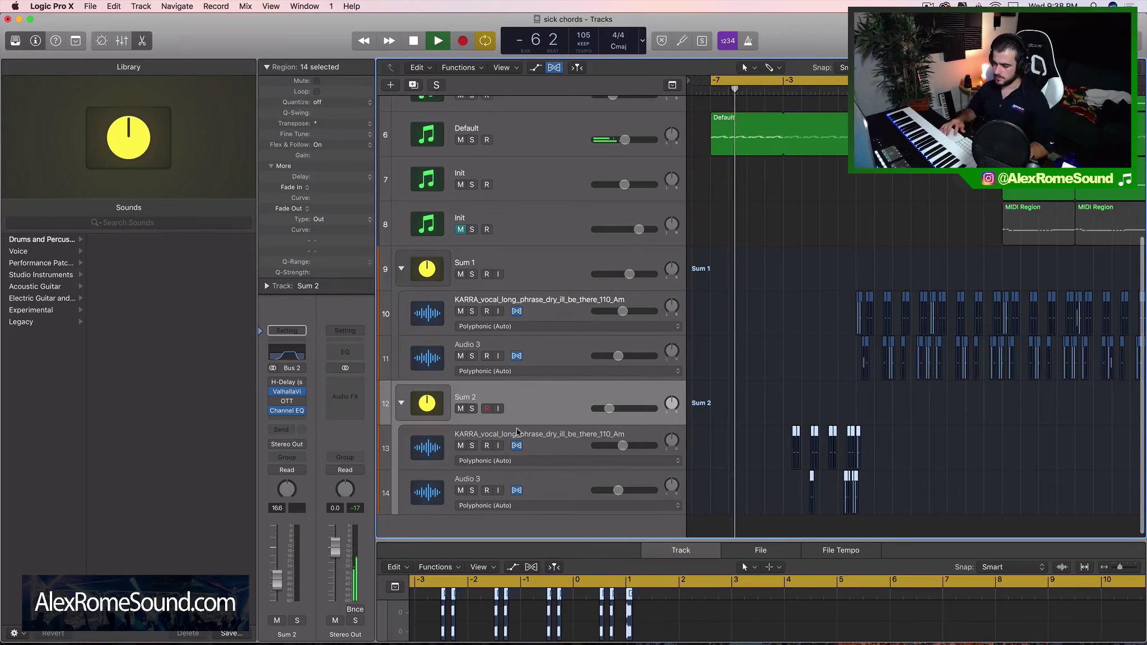
click(736, 430)
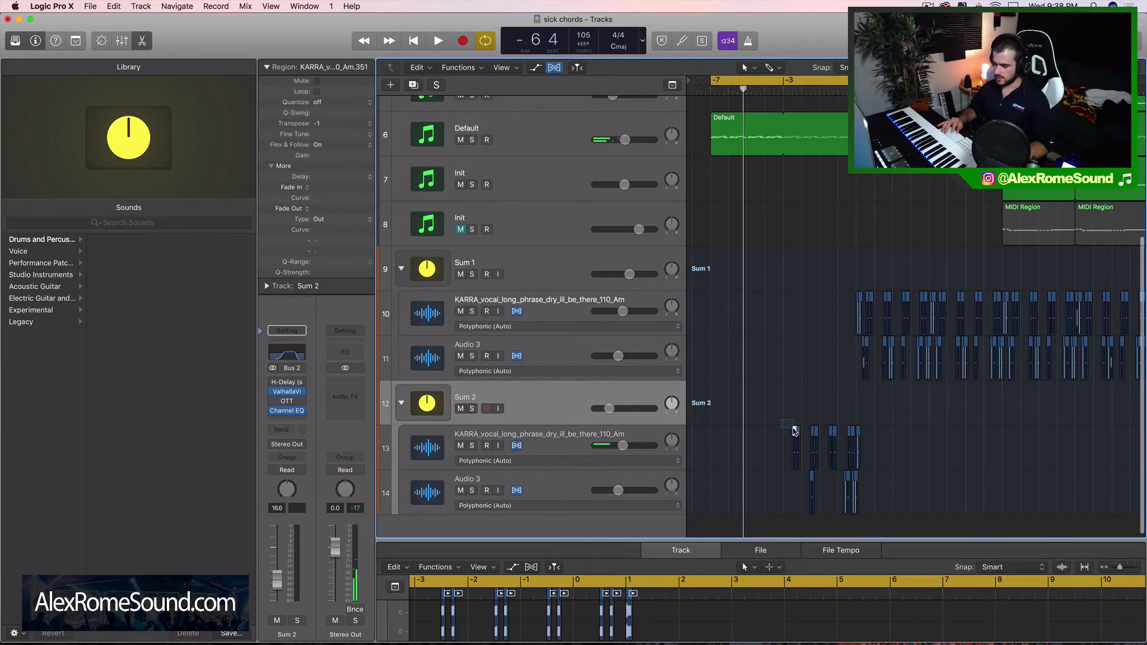
scroll(796, 433, up, 5)
scroll(795, 432, left, 5)
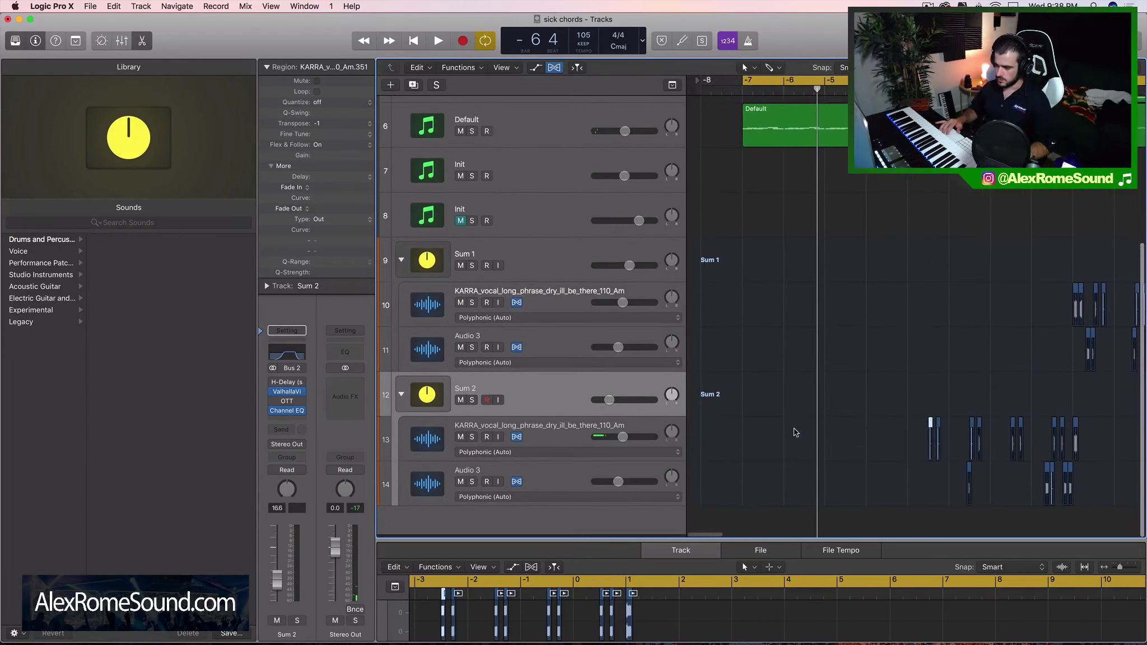
click(541, 446)
double_click(566, 516)
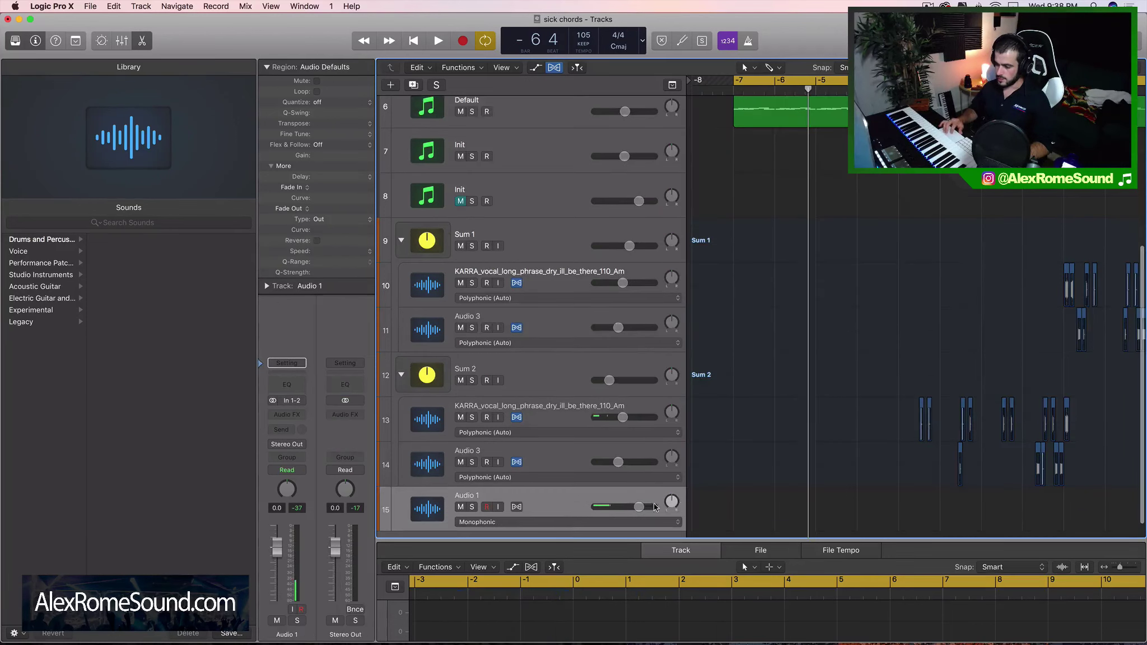
drag(752, 89, 733, 91)
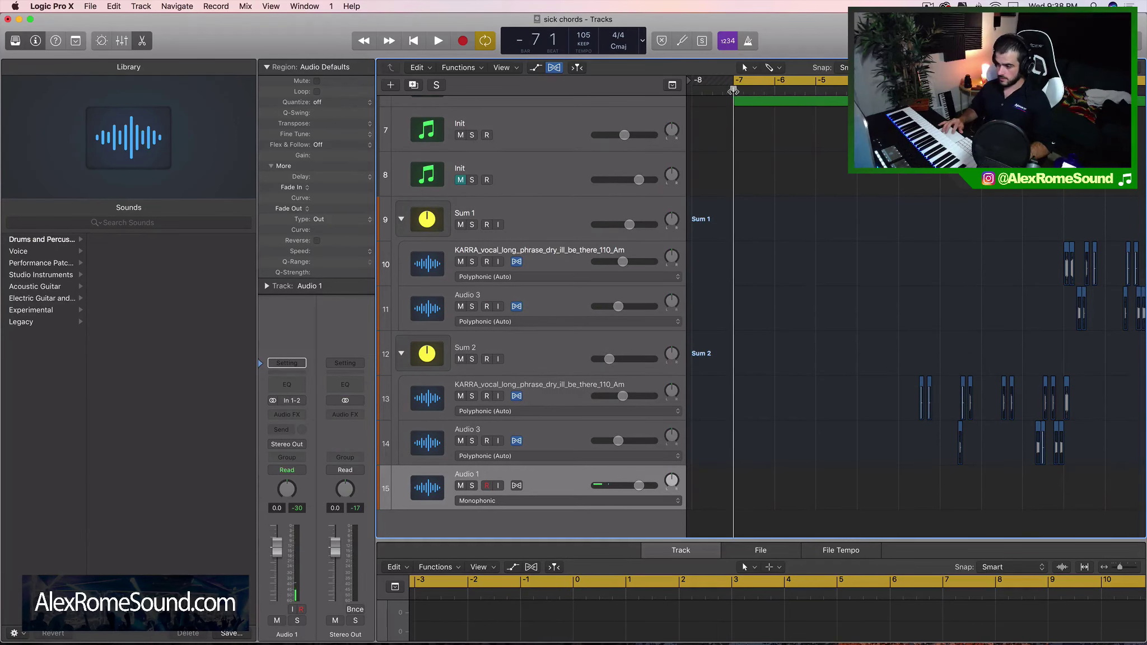
Solo Audio 1 to audition the copied chop and enable Polyphonic flex on that track
click(471, 486)
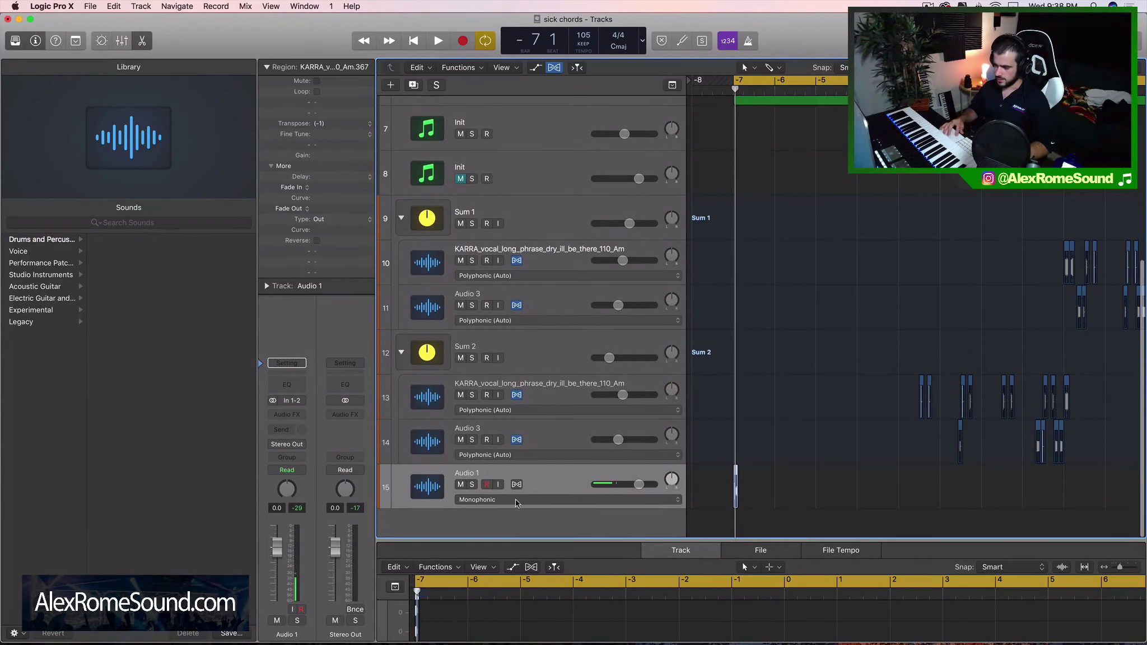
key(space)
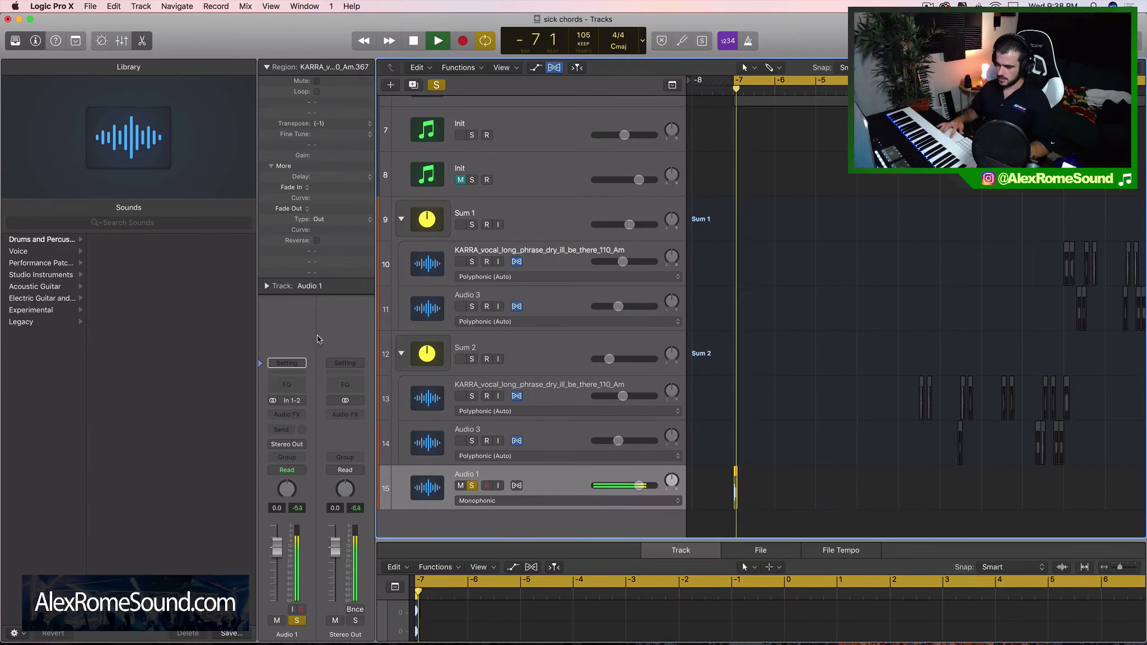
key(space)
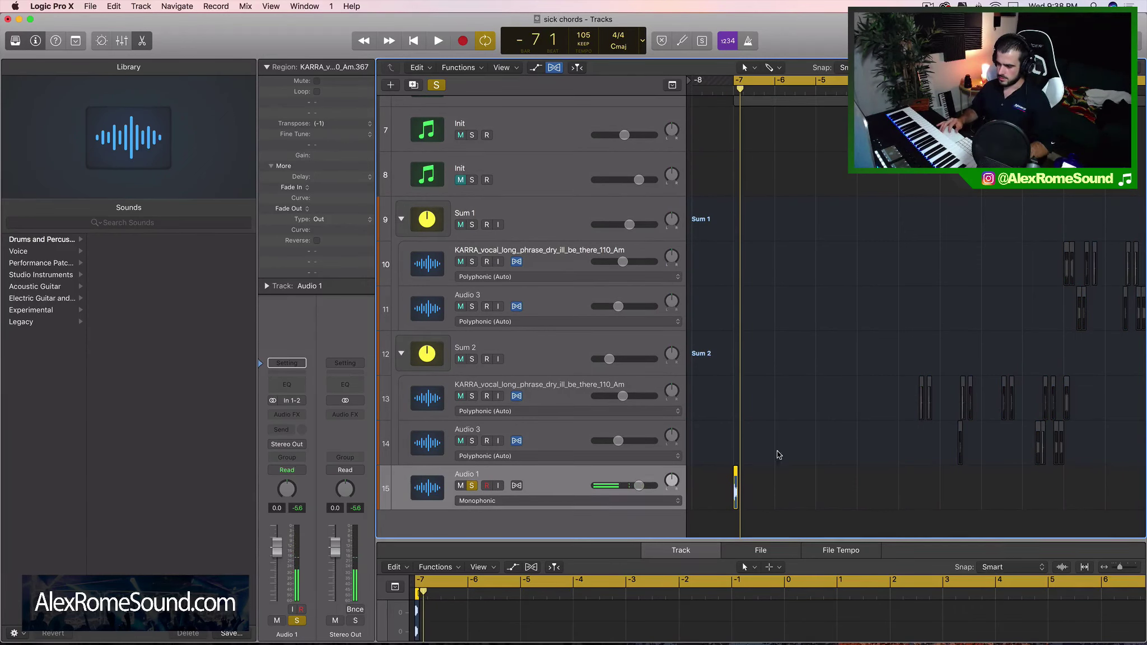
click(732, 473)
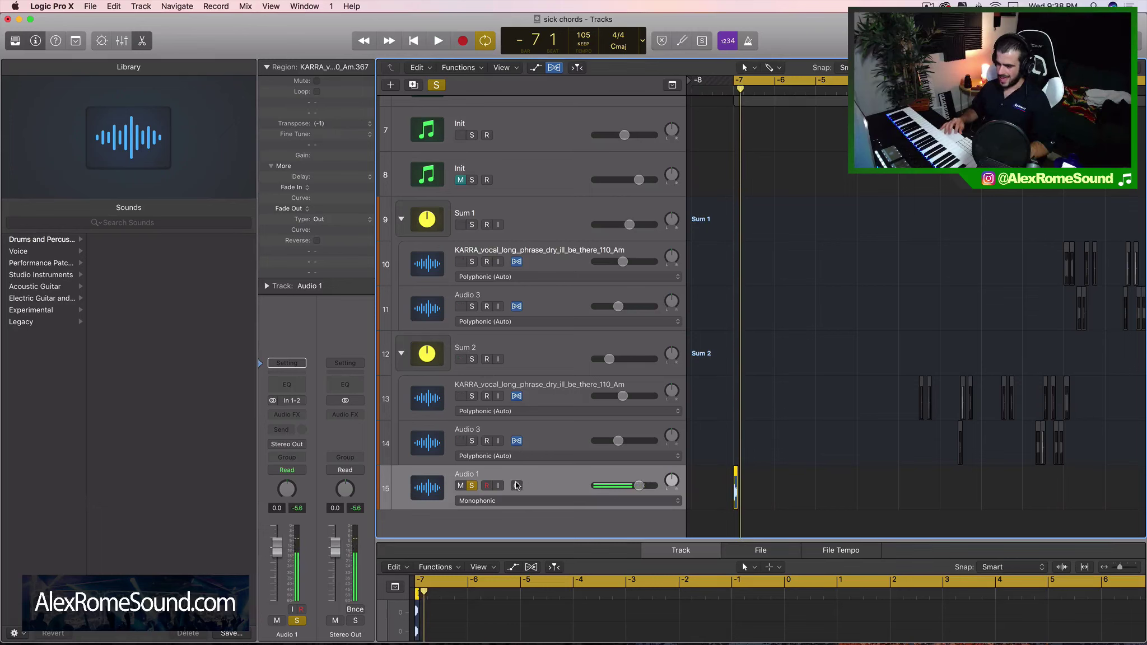
key(space)
key(space)
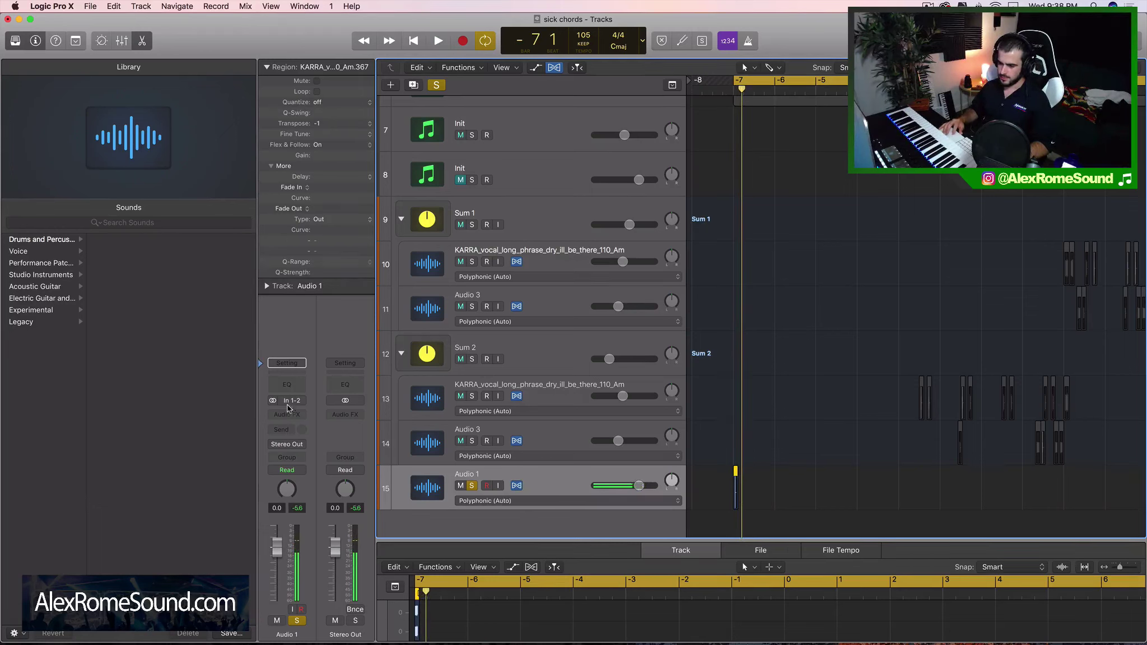
Insert ValhallaVintageVerb on Audio 1 with a 100% mix and an 8.16 s decay
click(288, 410)
mouse_move(309, 622)
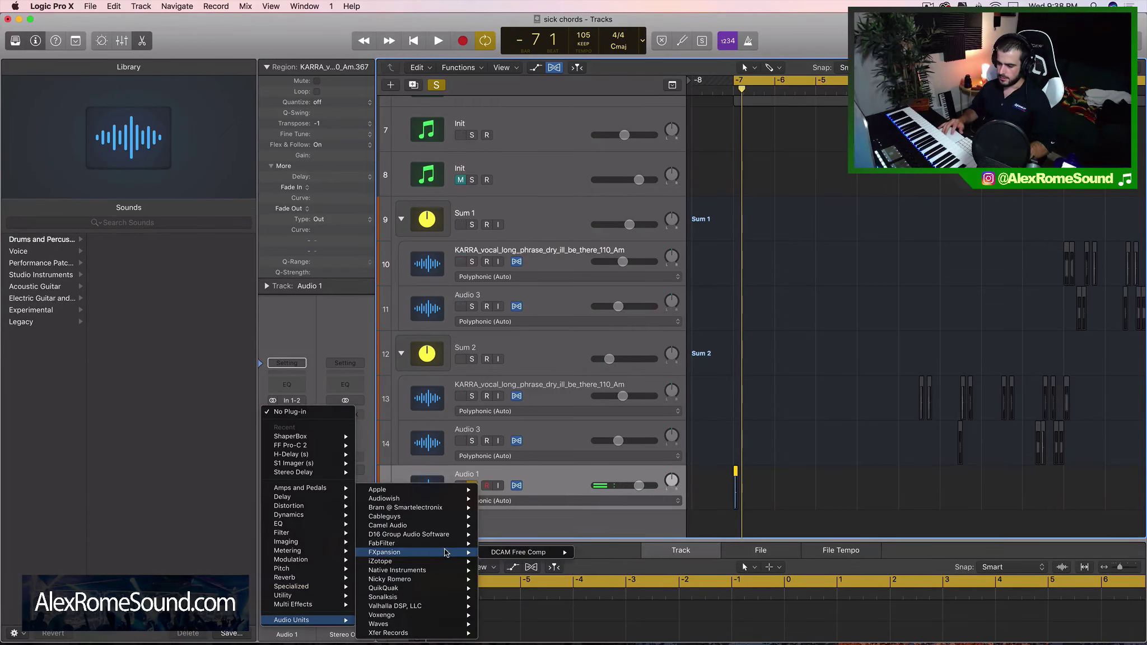
mouse_move(421, 609)
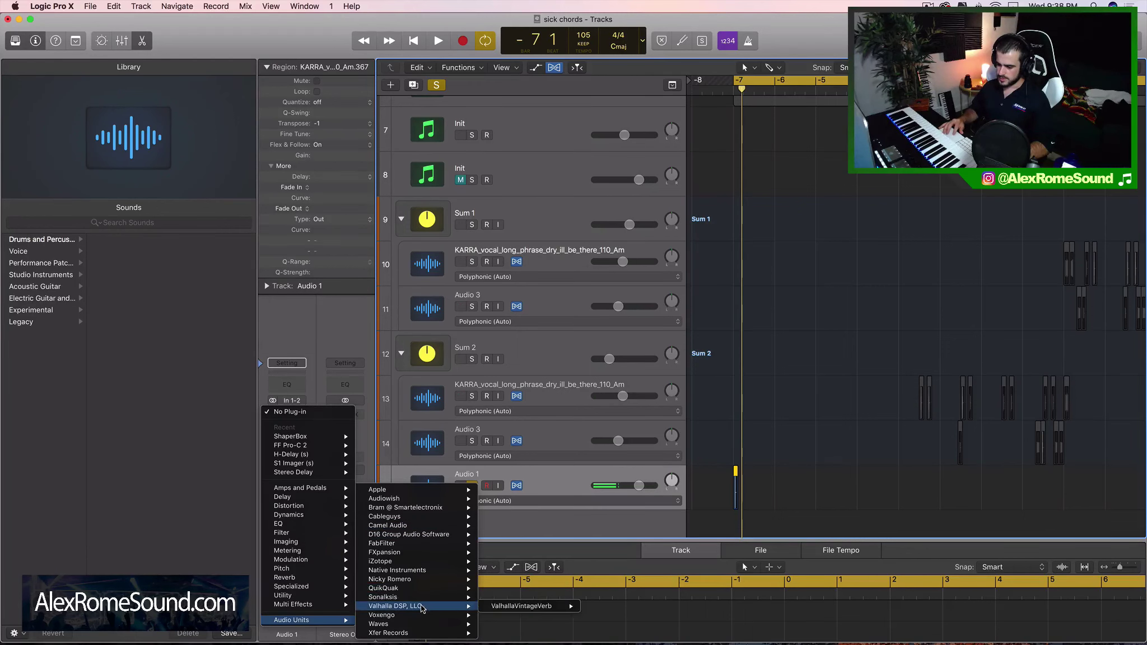
click(598, 608)
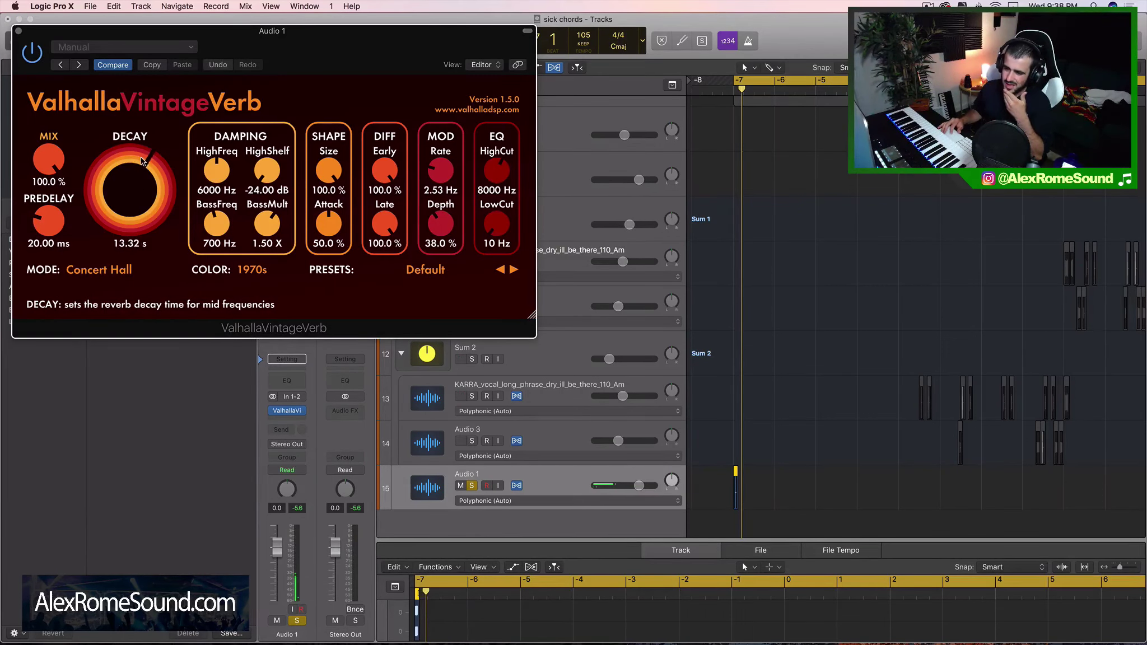
scroll(136, 178, down, 2)
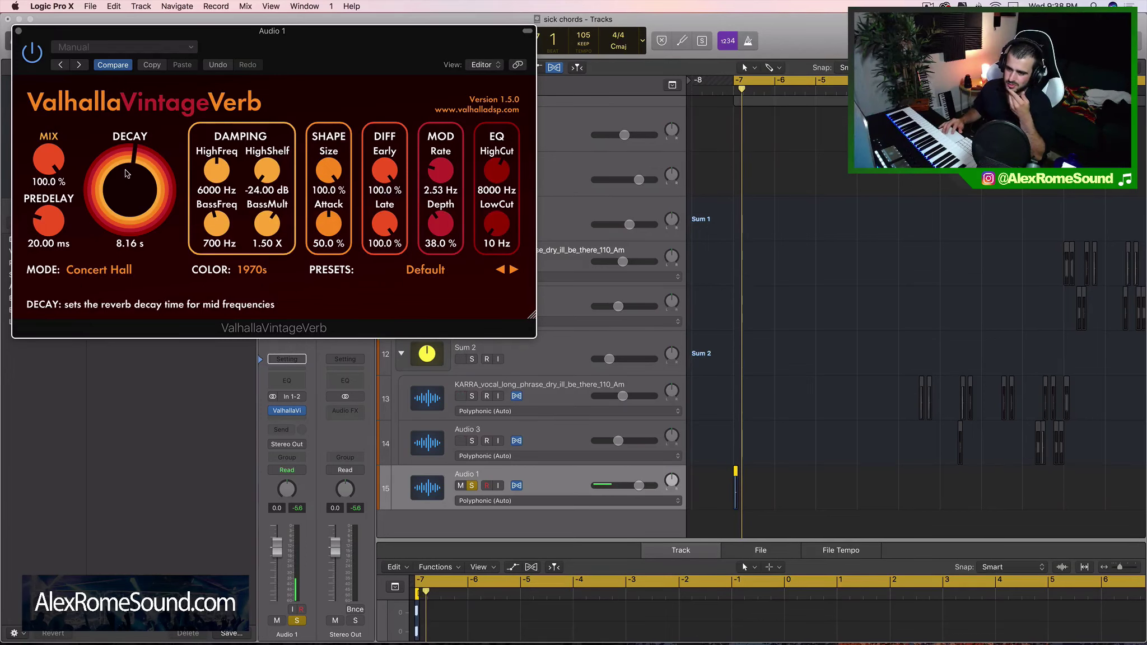
click(19, 32)
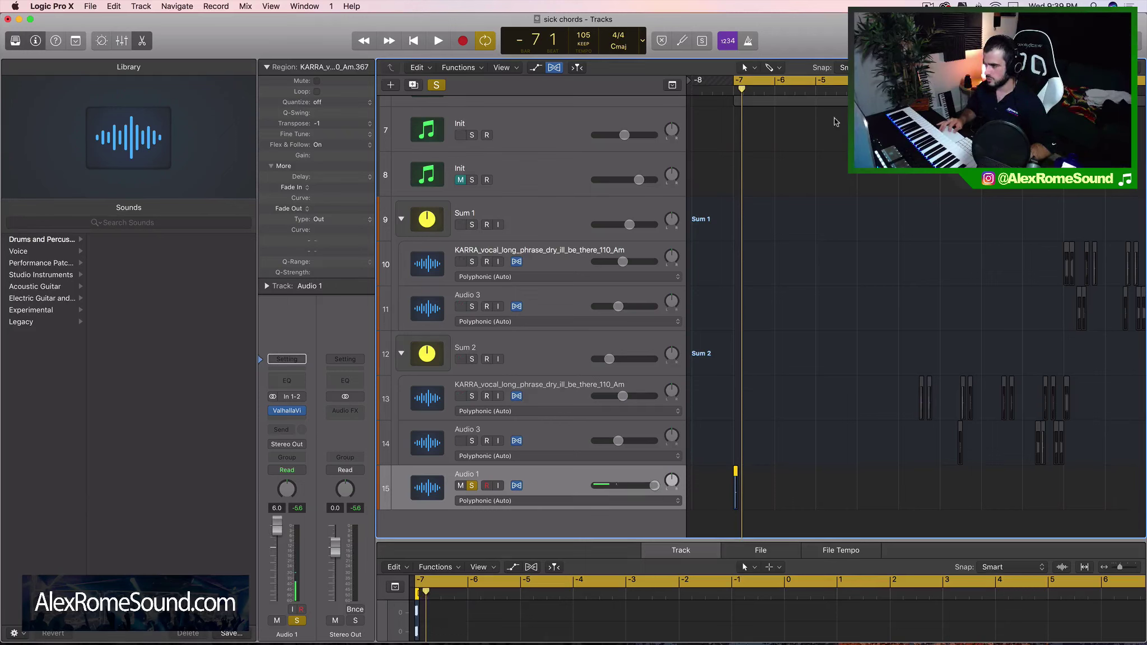
Set the cycle range to bars -7 to 2 and bounce the Audio 1 chop in place to a new track, muting the source
drag(1105, 80, 739, 81)
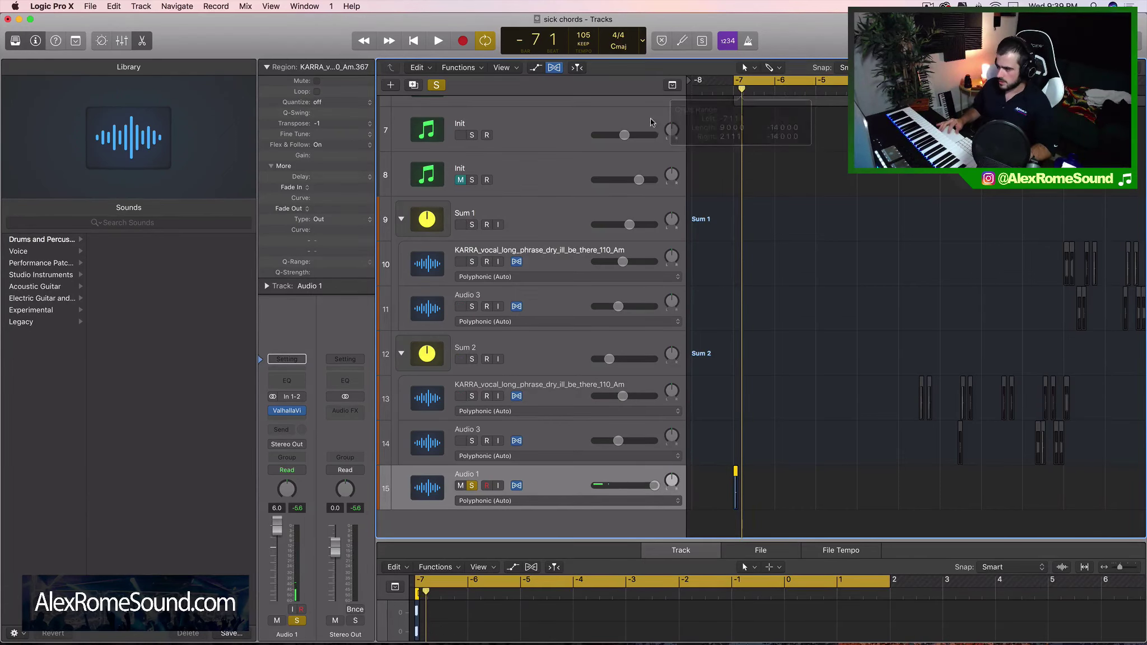
right_click(736, 477)
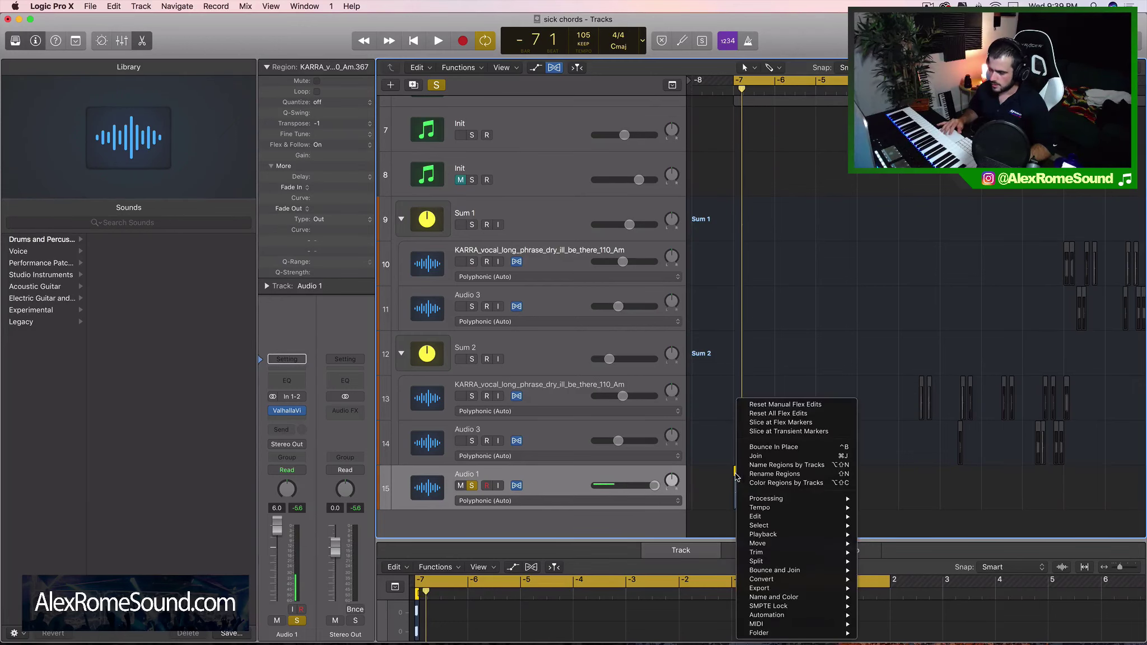
click(773, 447)
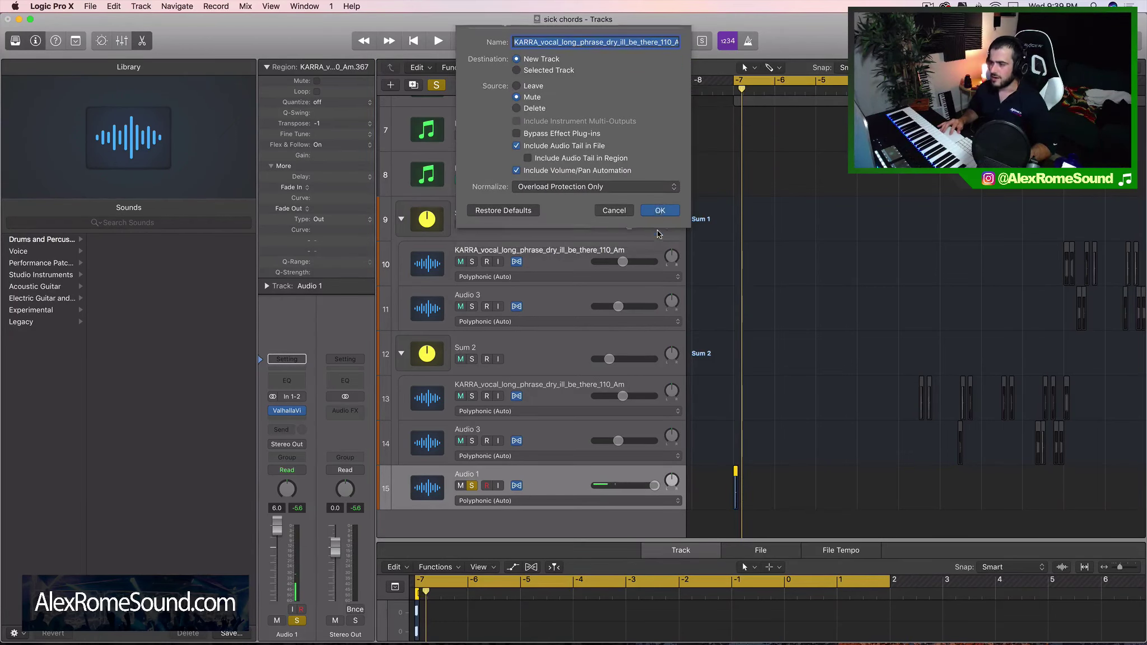
key(Return)
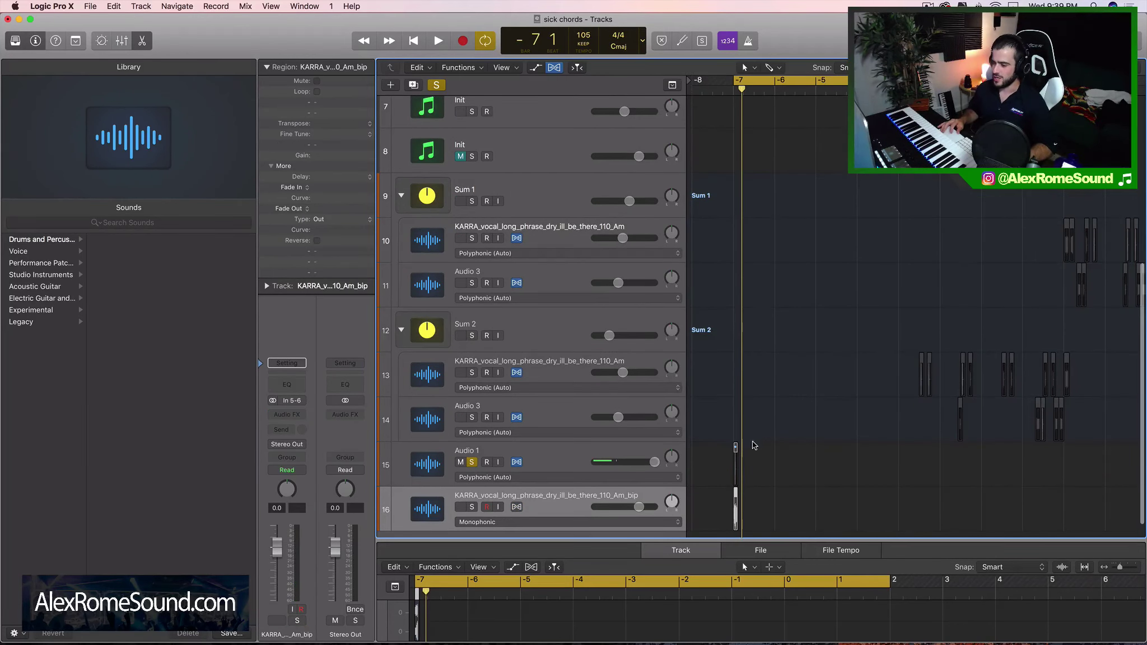
Extend the bounced vocal region to reveal its full reverb tail, unsolo Audio 1, and trim the region's start
scroll(754, 448, down, 1)
key(super+Right)
key(super+Right)
key(super+Right)
key(super+Right)
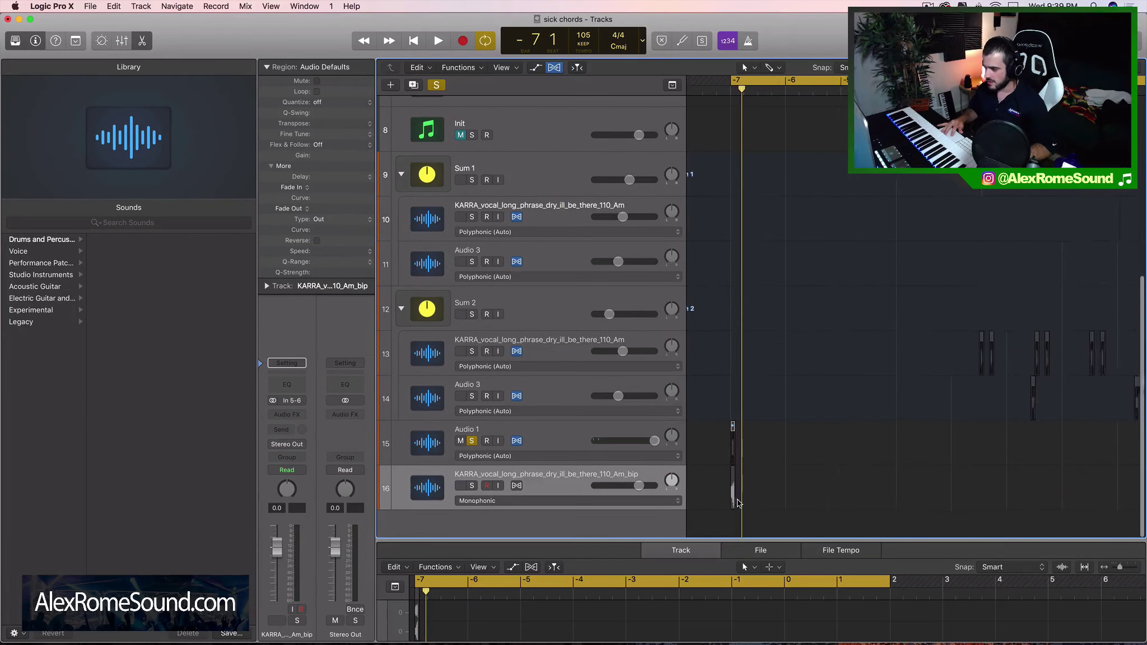
key(super+Left)
key(super+Left)
key(super+Left)
key(super+Left)
key(super+Left)
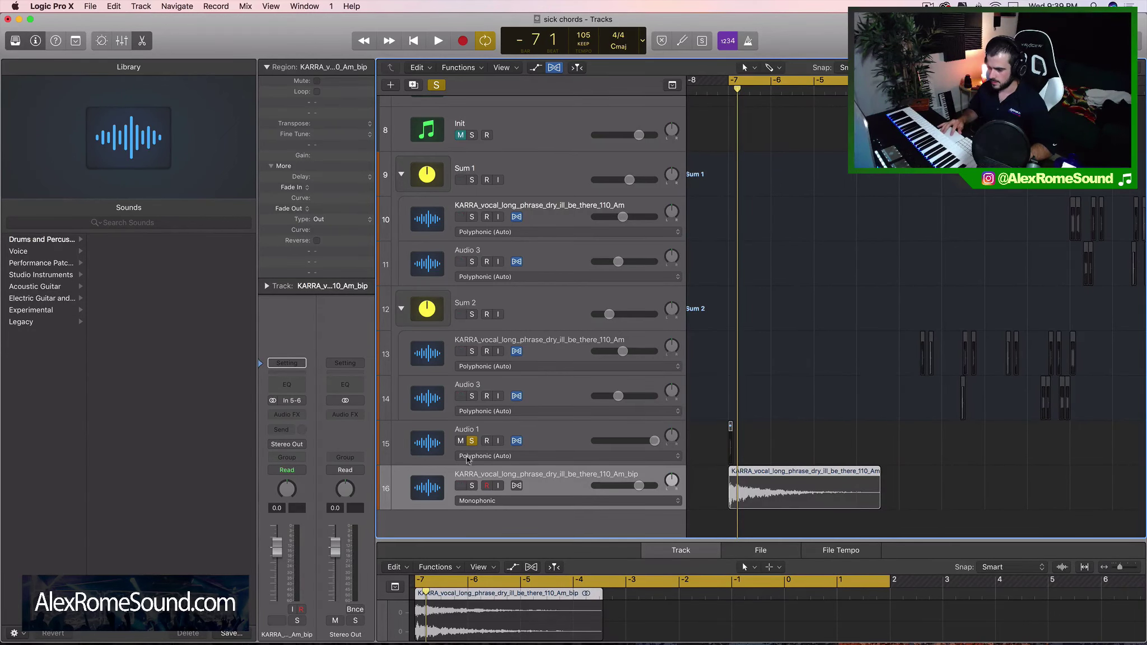
click(473, 442)
drag(731, 503, 740, 503)
Reverse the bounced vocal's audio in the audio file editor
key(e)
key(e)
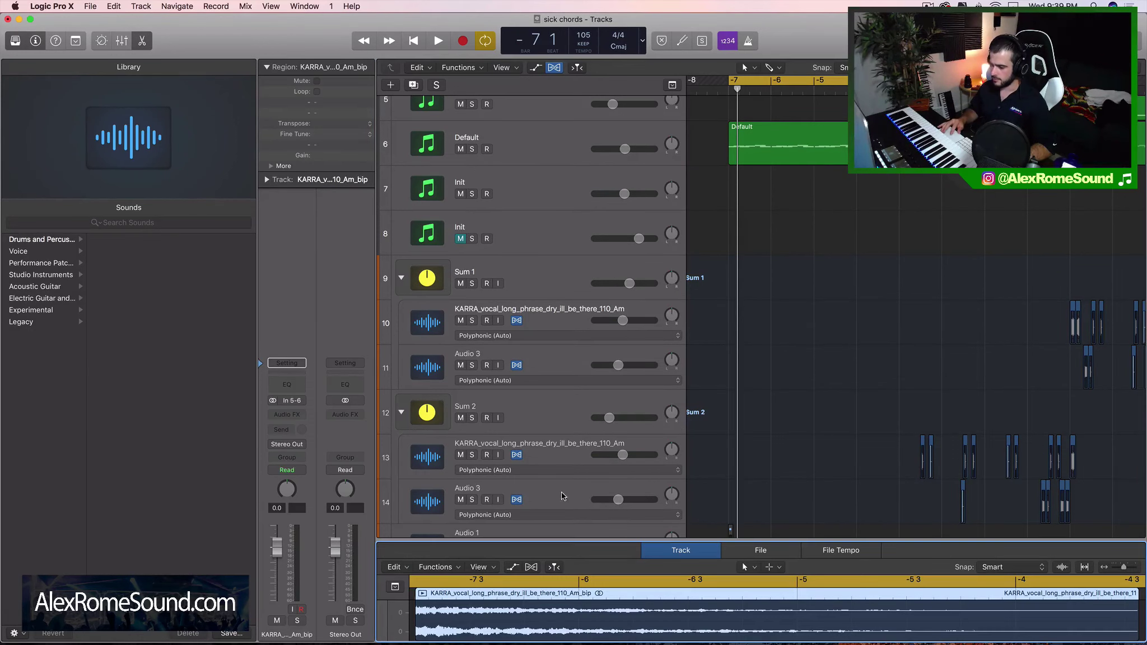
click(760, 550)
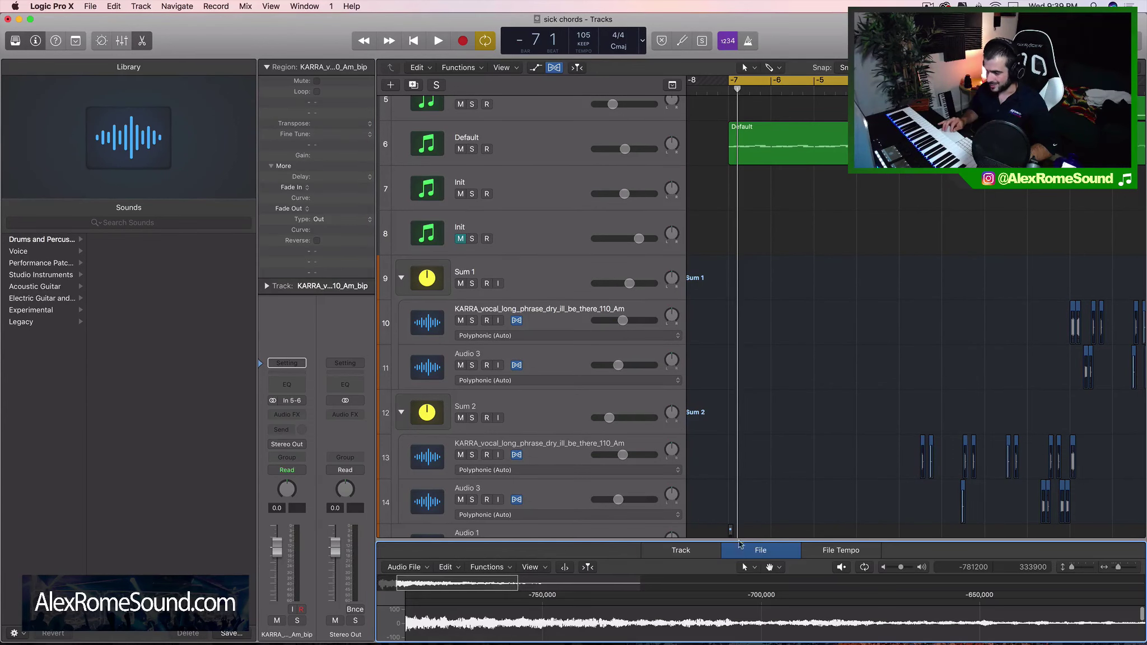
click(482, 567)
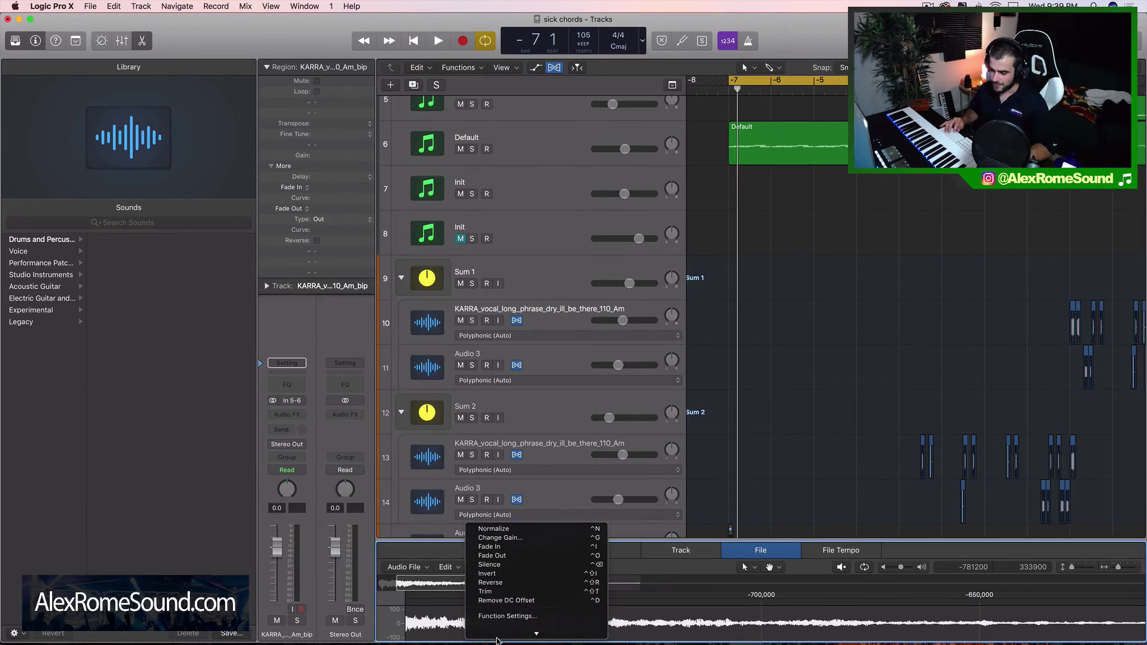
click(514, 567)
scroll(855, 436, down, 4)
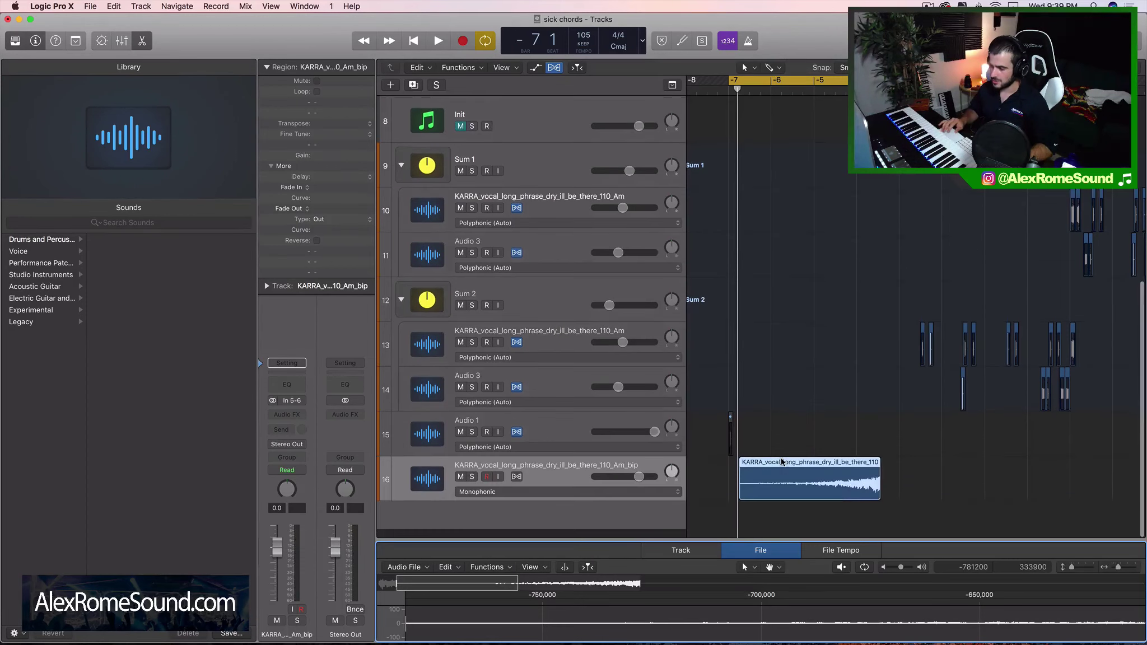
Play the soloed reversed vocal from bar -5, lower its track to -12.4 dB, and give the region a Fade In of 2 and Fade Out of 5
click(472, 486)
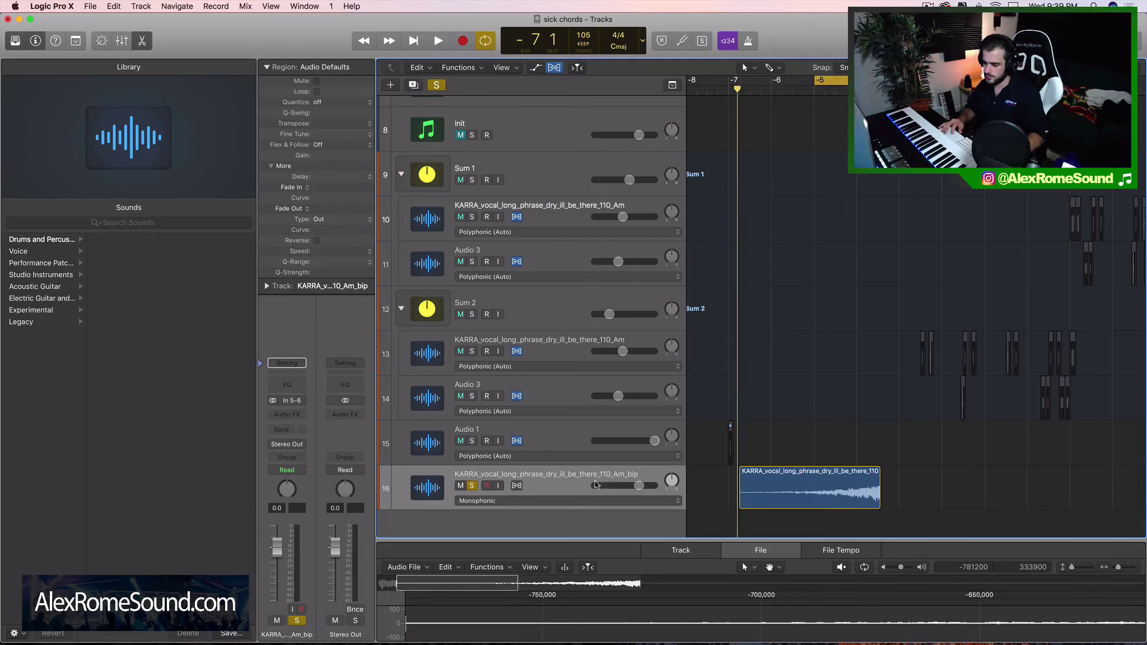
click(814, 81)
key(space)
drag(639, 486, 615, 485)
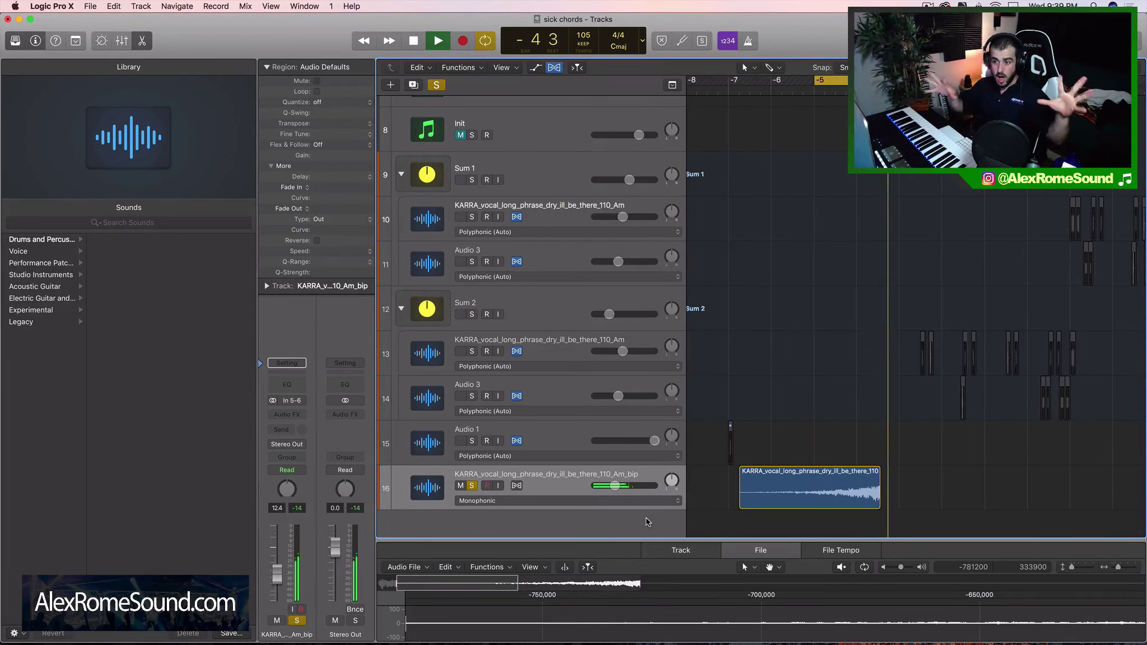
key(space)
click(817, 492)
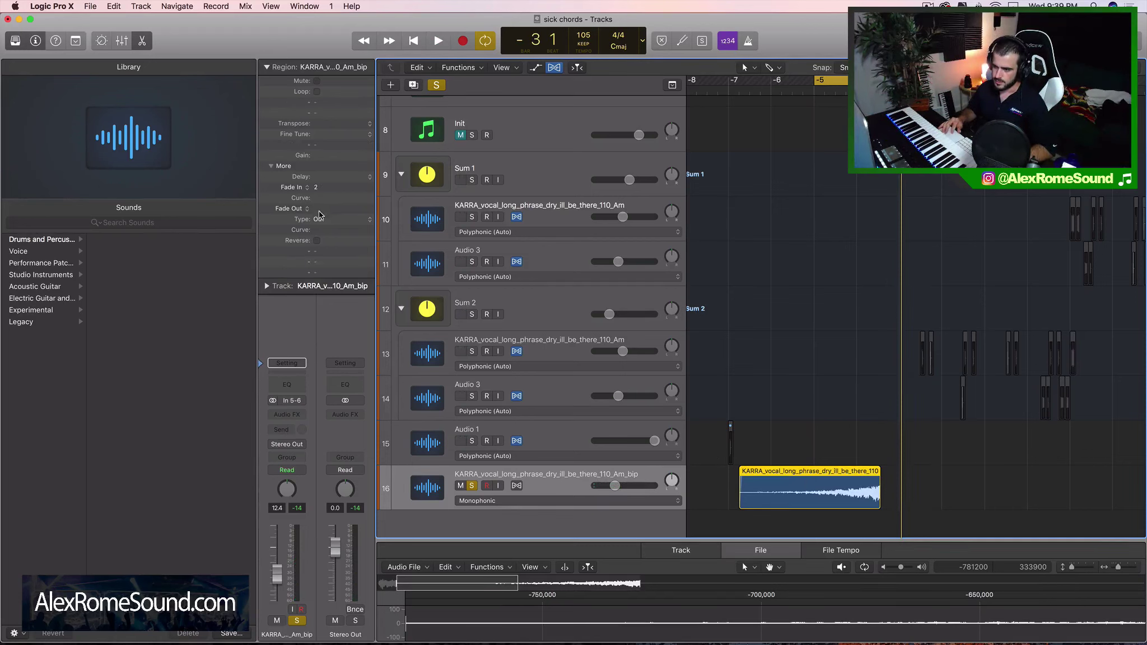
click(295, 417)
mouse_move(337, 498)
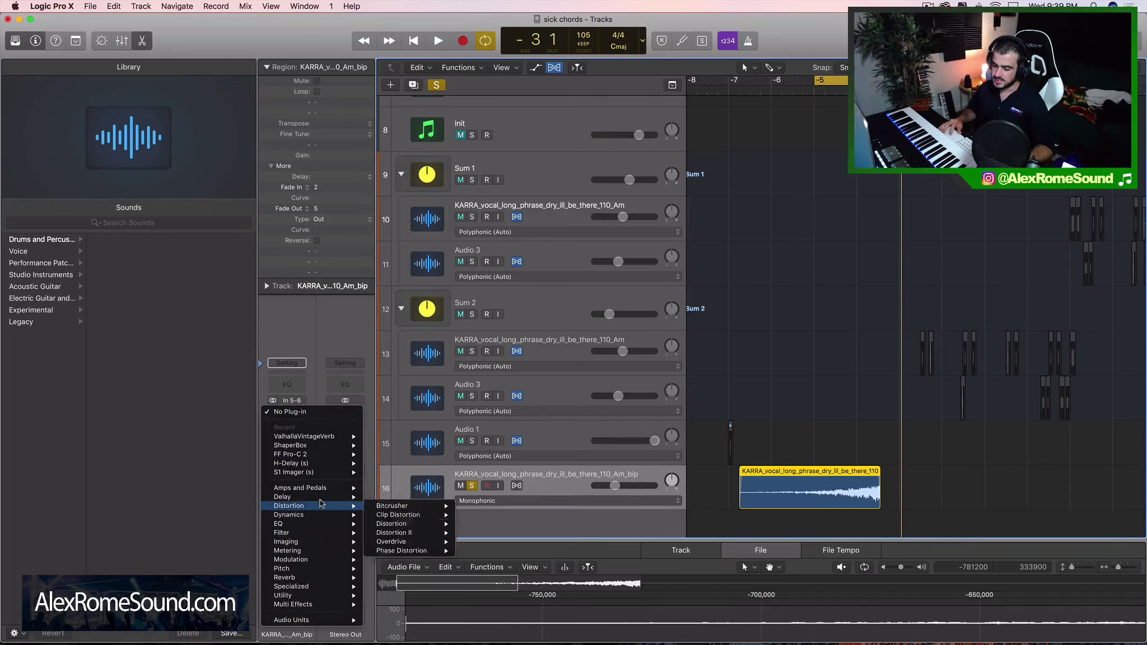
mouse_move(339, 553)
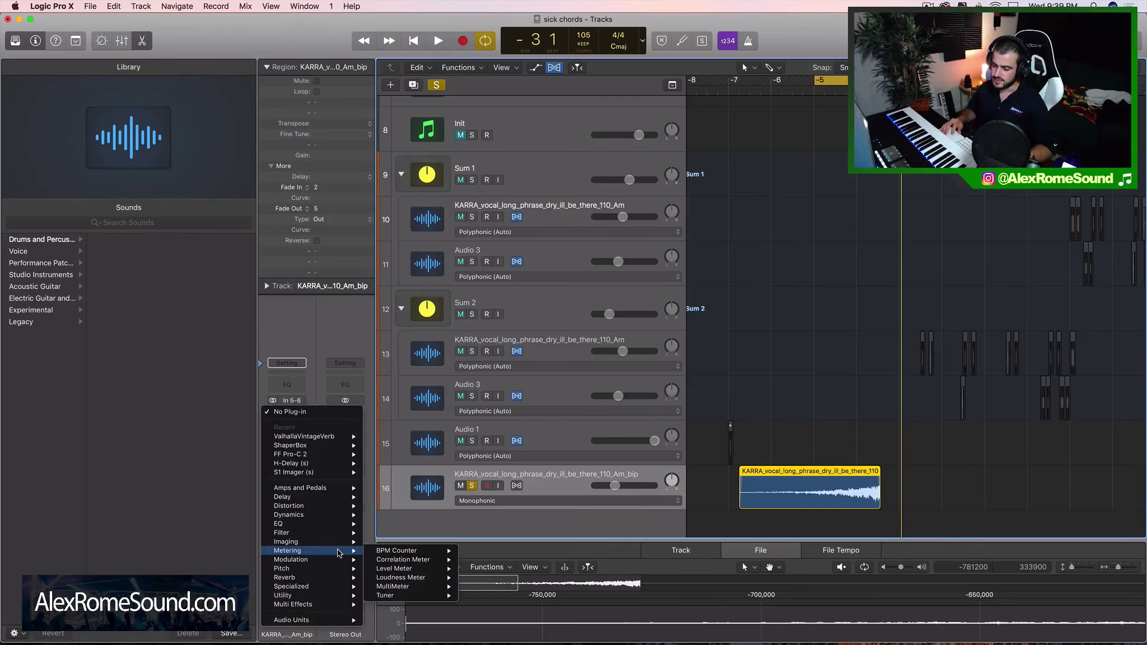
click(584, 483)
Unsolo the reversed vocal track, lower its volume to -25.5 dB, and play it in the mix from bar -5
click(473, 486)
drag(614, 486, 598, 488)
key(space)
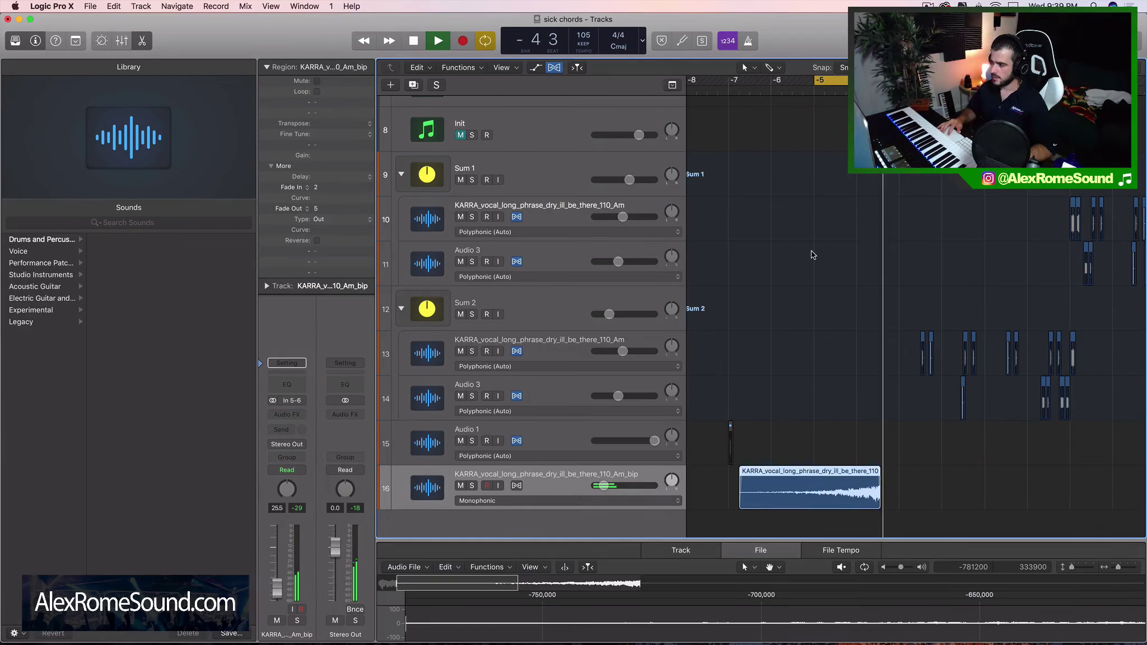
key(space)
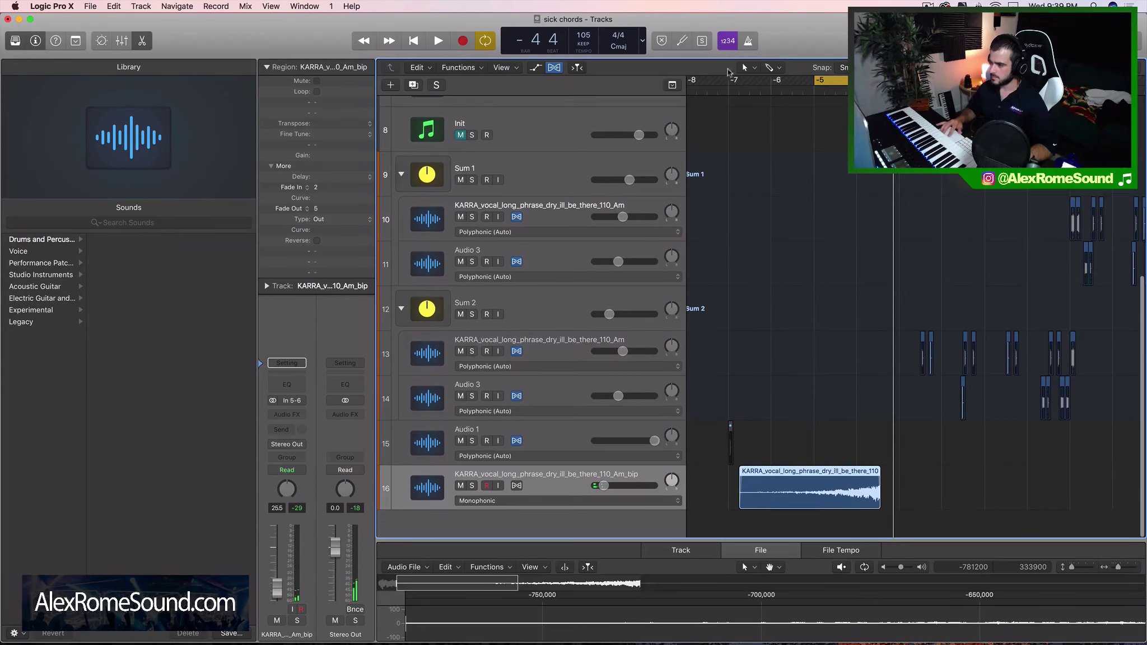
Set the cycle range to start at bar -7 and play the intro from there
drag(728, 81, 814, 81)
key(space)
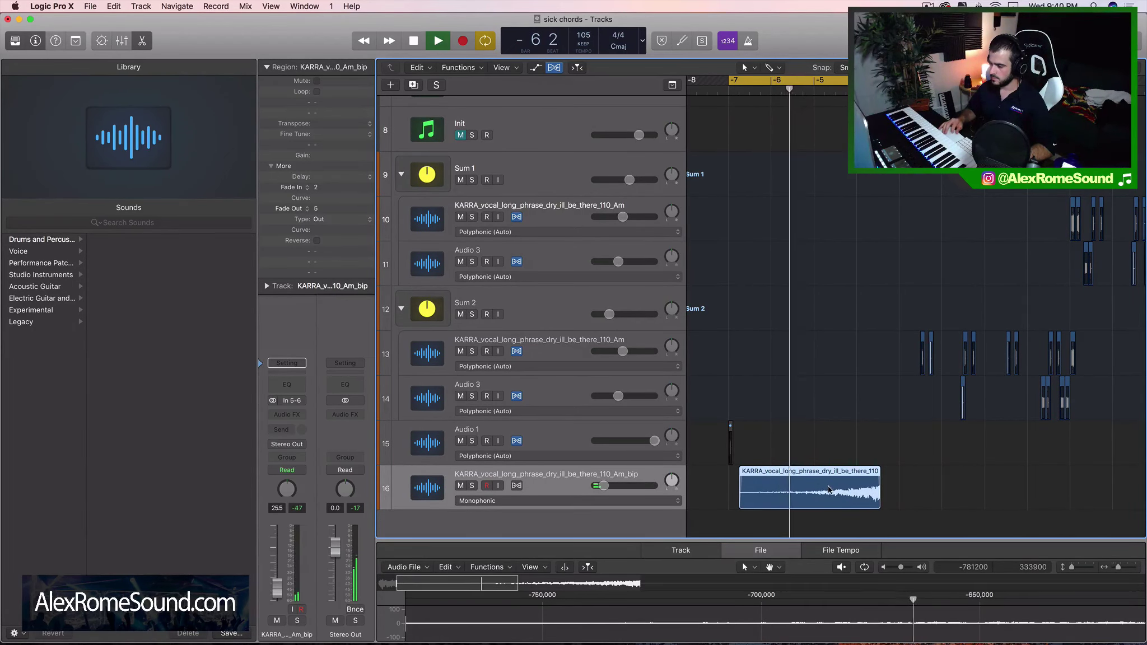
key(space)
Move the reversed vocal region under the Sum 2 chops so its swell ends just before bar 1, and adjust its edges
drag(741, 497, 1041, 490)
key(super+Right)
key(super+Right)
key(super+Right)
key(super+Left)
key(super+Left)
scroll(1041, 489, right, 5)
drag(890, 492, 942, 491)
drag(860, 500, 791, 502)
key(super+Left)
key(super+Left)
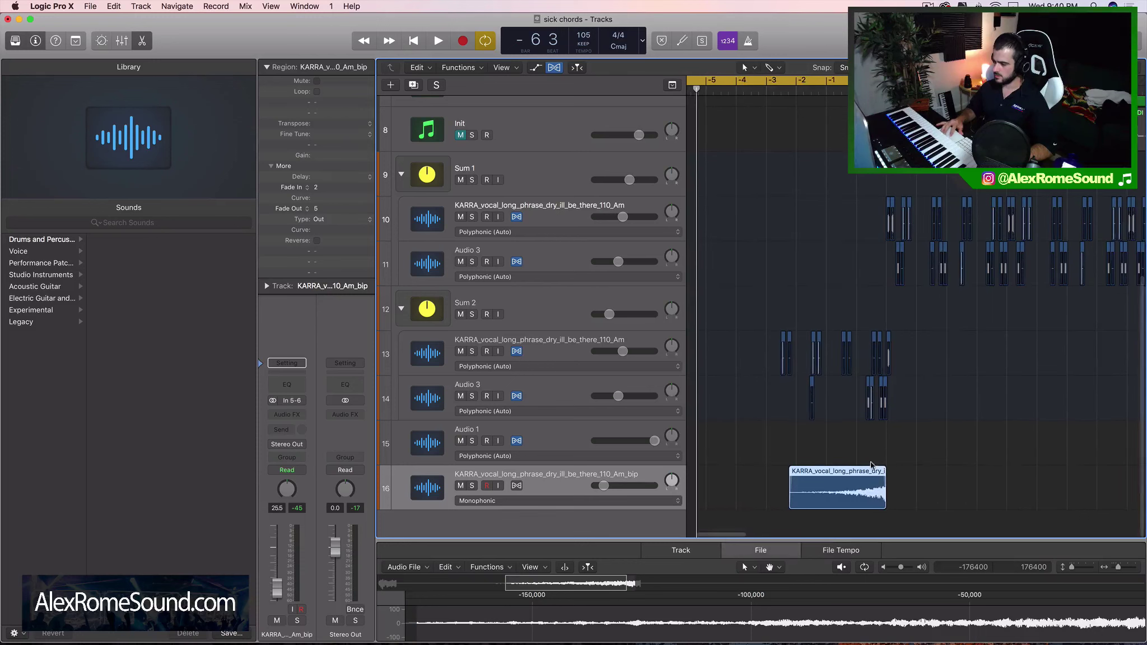
scroll(937, 430, left, 3)
scroll(937, 431, up, 1)
scroll(906, 429, left, 1)
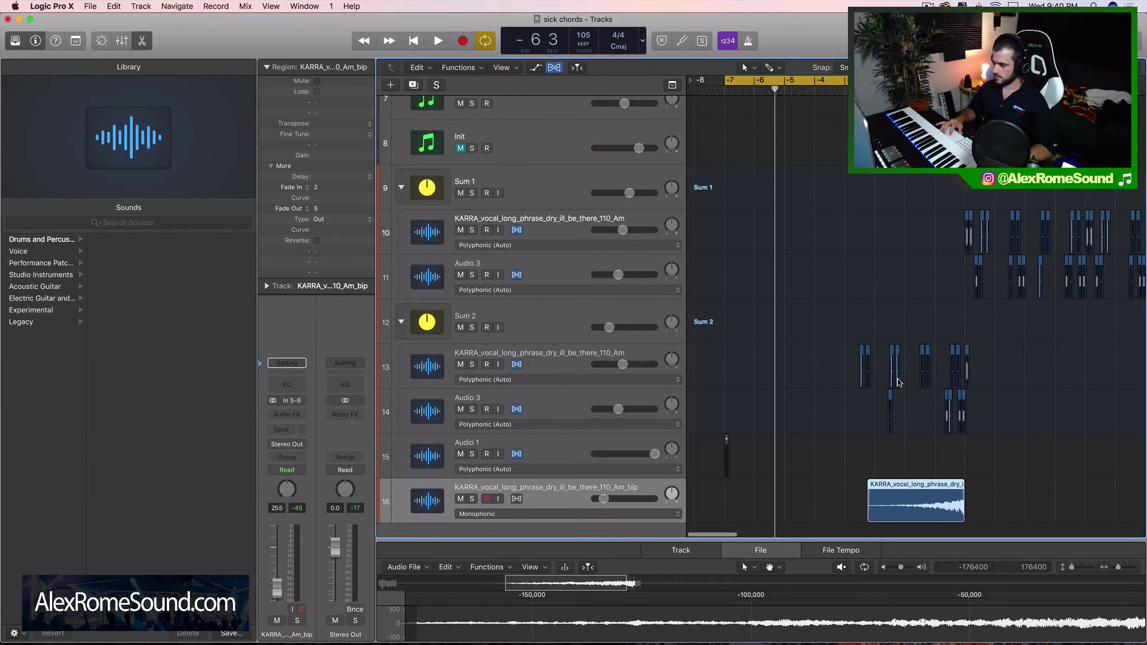
Select all the vocal chops on the two Sum 2 audio tracks and repeat them once
drag(843, 327, 934, 418)
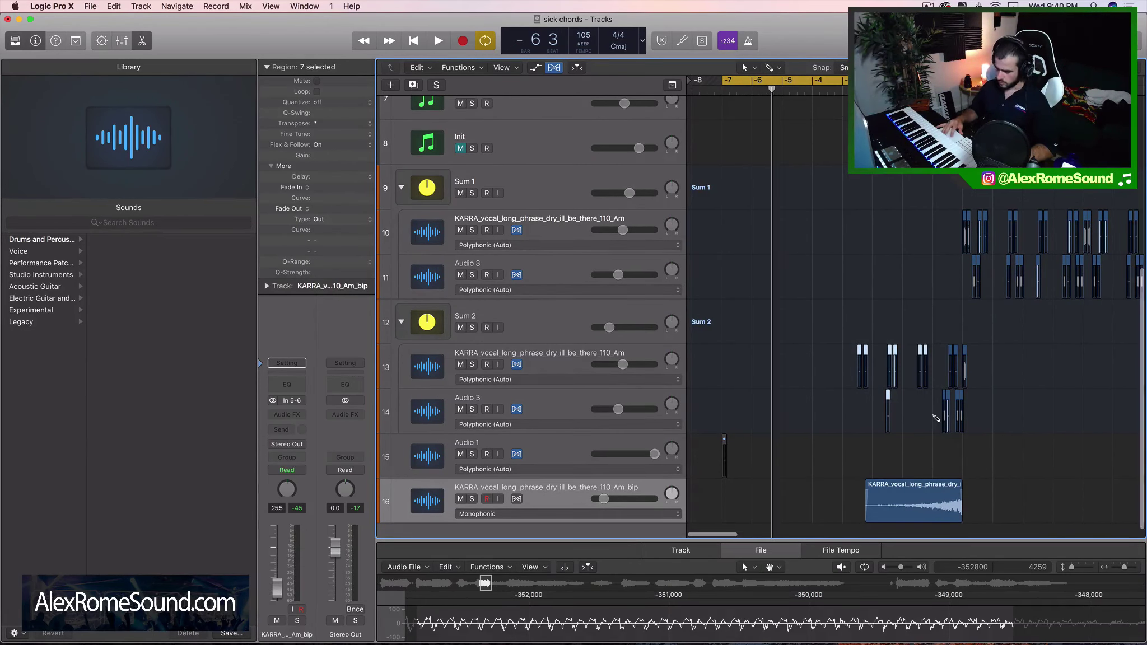
key(super+Right)
key(super+Right)
key(super+Left)
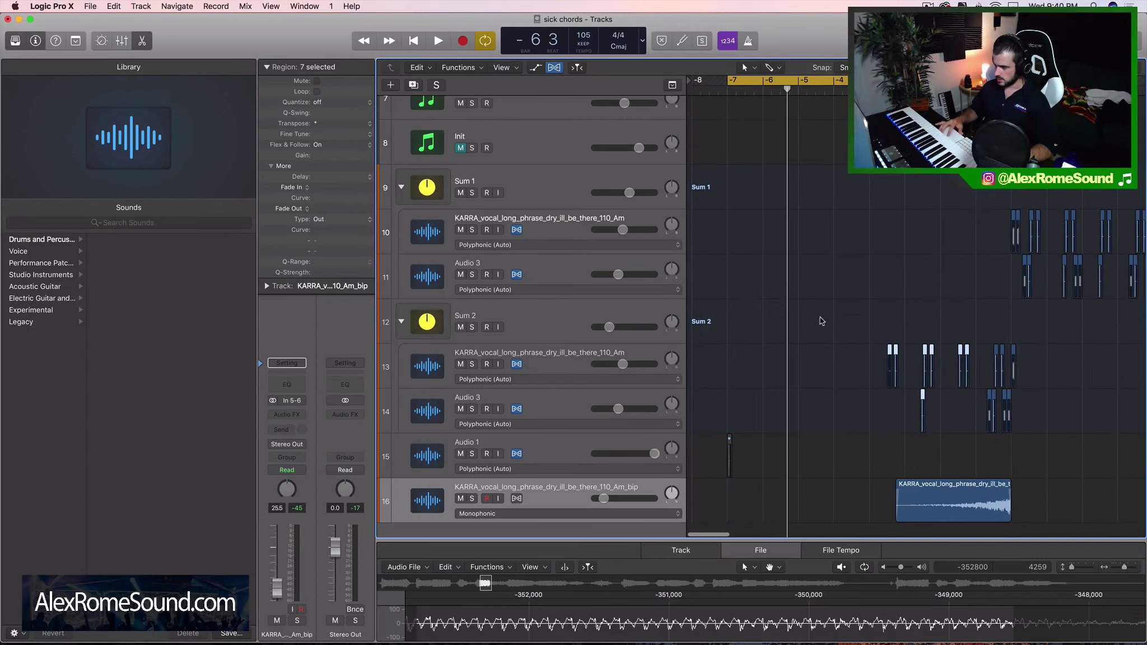
drag(808, 319, 1097, 420)
key(super+r)
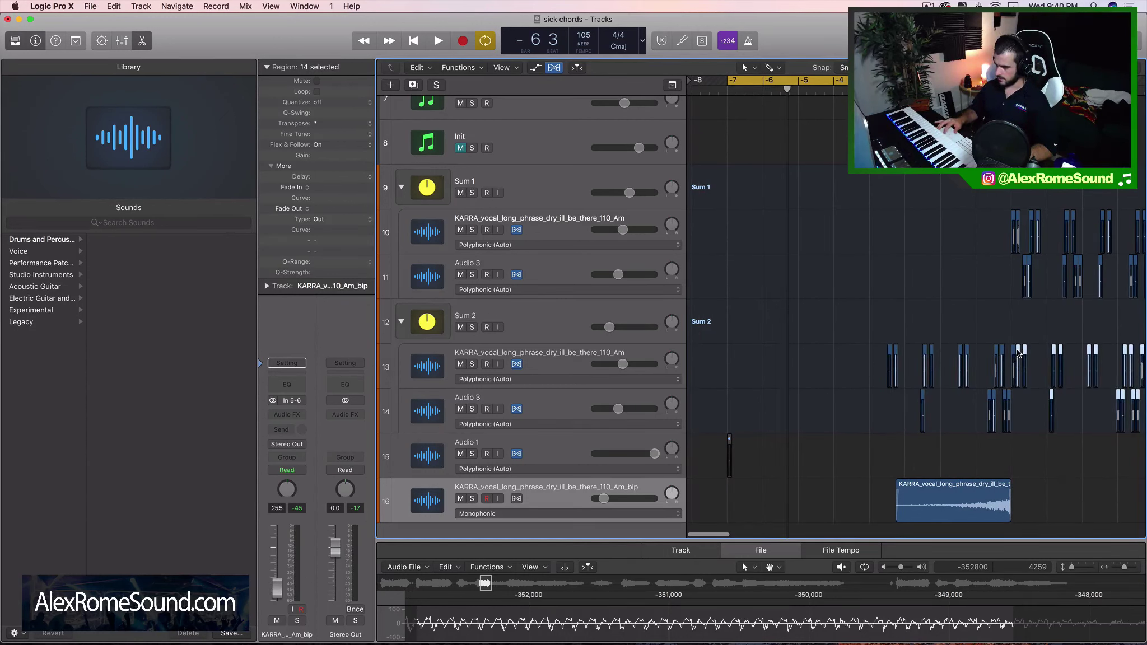
Move the repeated Sum 2 chops back so the copied phrase begins at bar -7
drag(1018, 353, 735, 357)
key(super+Right)
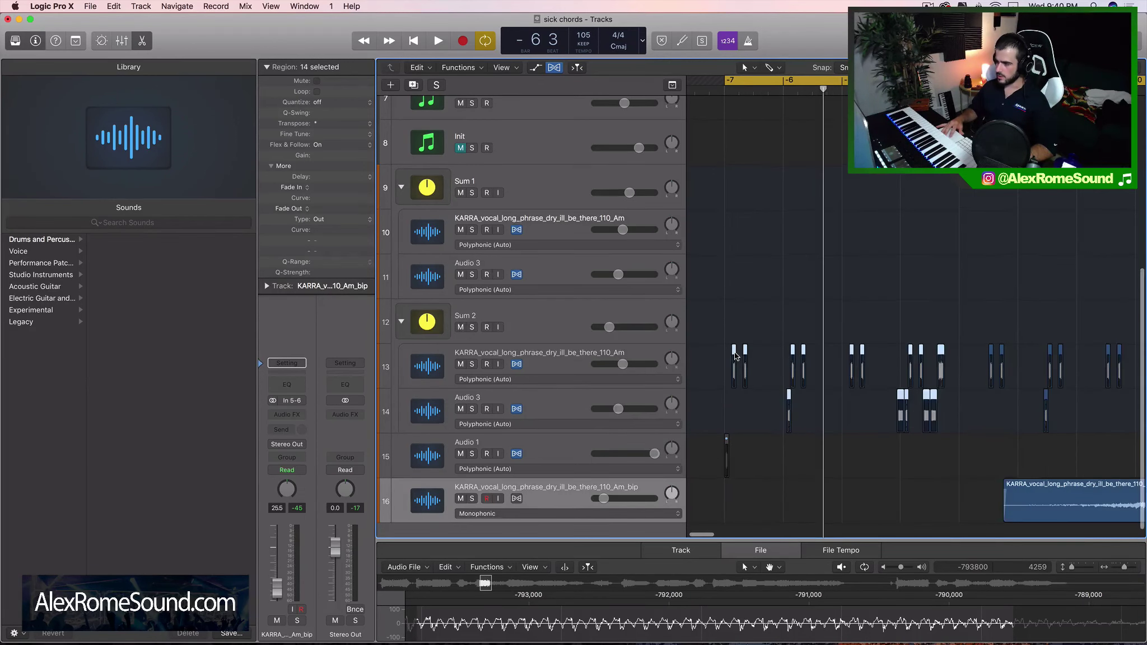
scroll(736, 356, up, 8)
scroll(736, 356, down, 5)
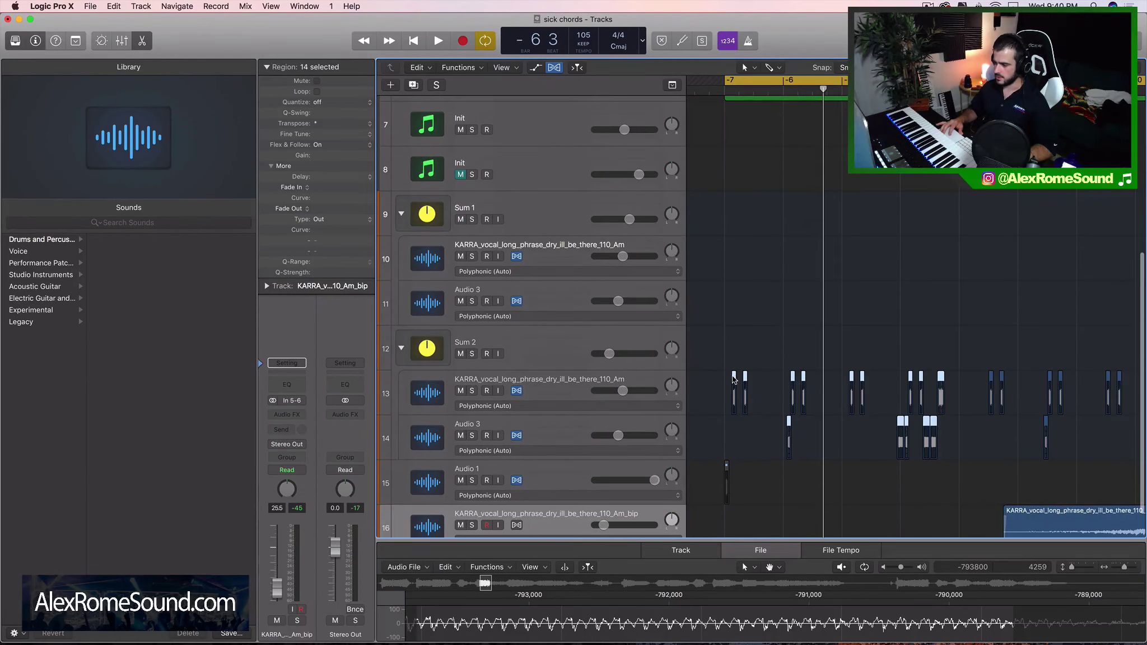
drag(735, 380, 728, 379)
scroll(899, 382, right, 3)
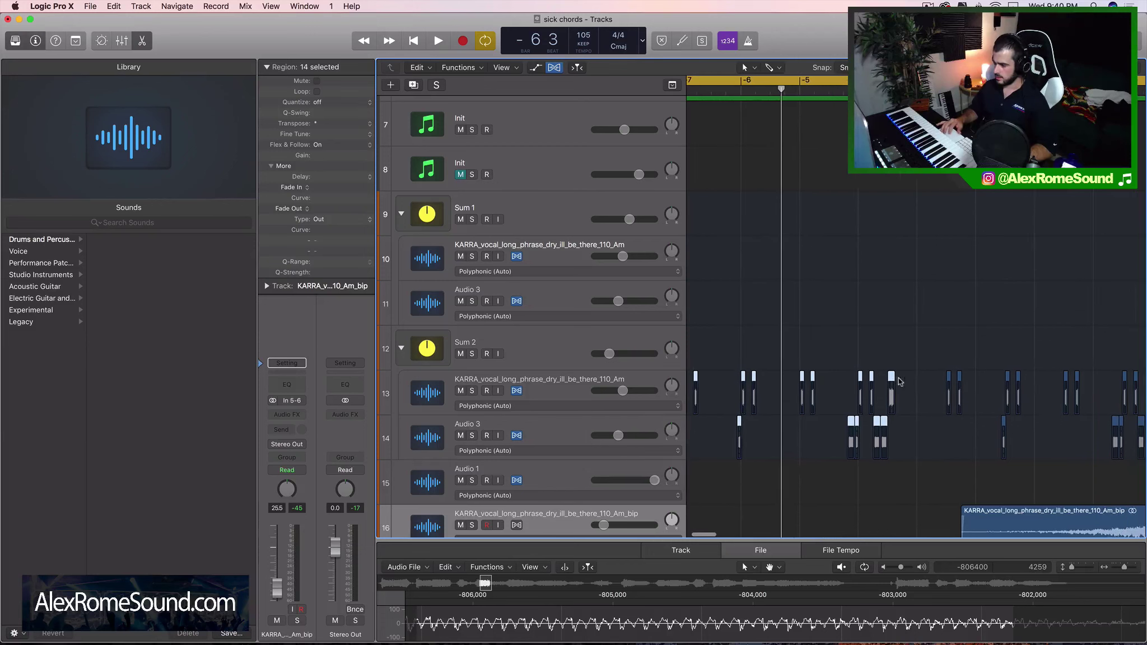
Delete the closing chops of the copied phrase: three on the lower Audio 3 track and the last one on the upper vocal track
drag(854, 434, 854, 433)
scroll(853, 433, left, 4)
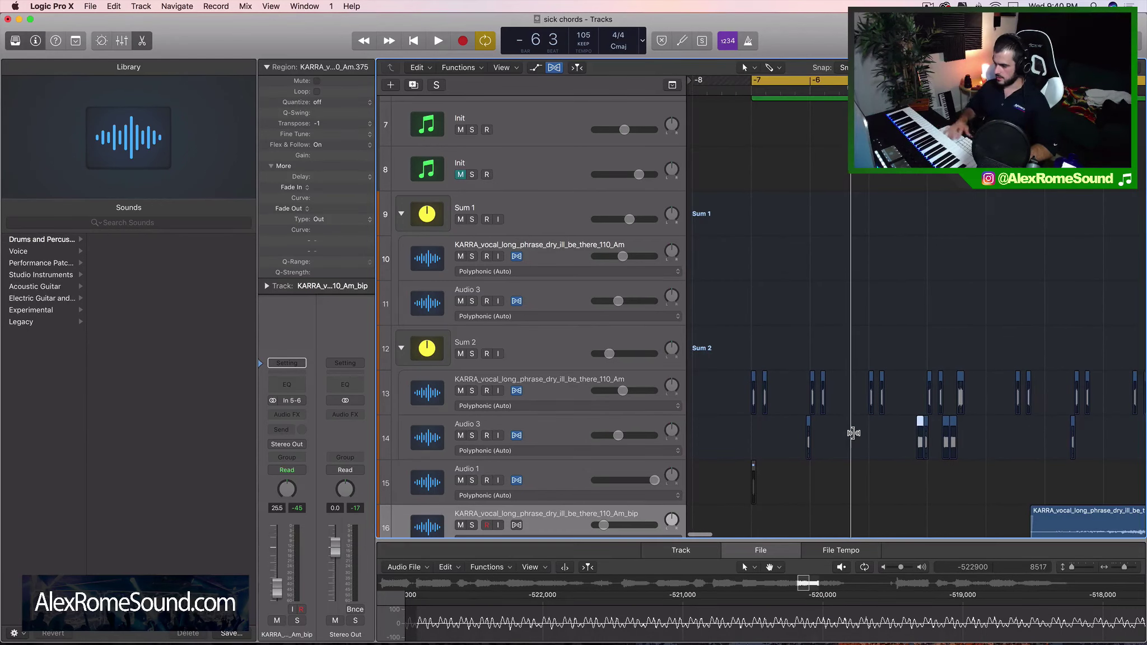
key(Delete)
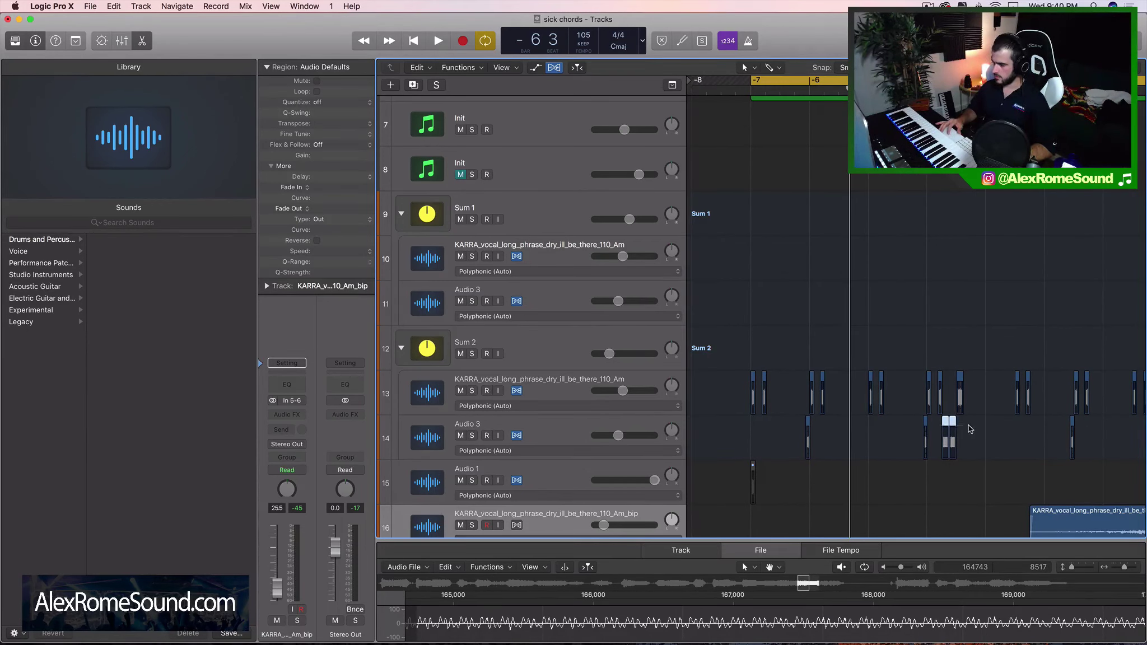
key(Delete)
key(Delete)
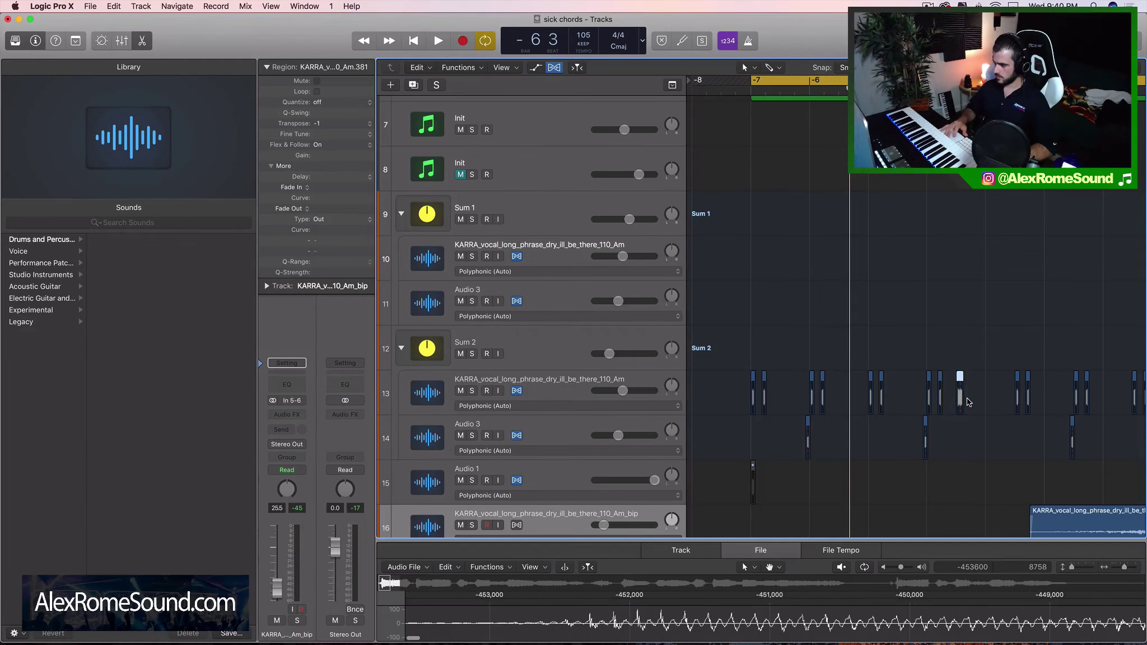
Select the ten remaining copied chops and shift them about half a bar later, matching the spacing of the original phrase
drag(726, 364, 727, 364)
scroll(727, 364, up, 4)
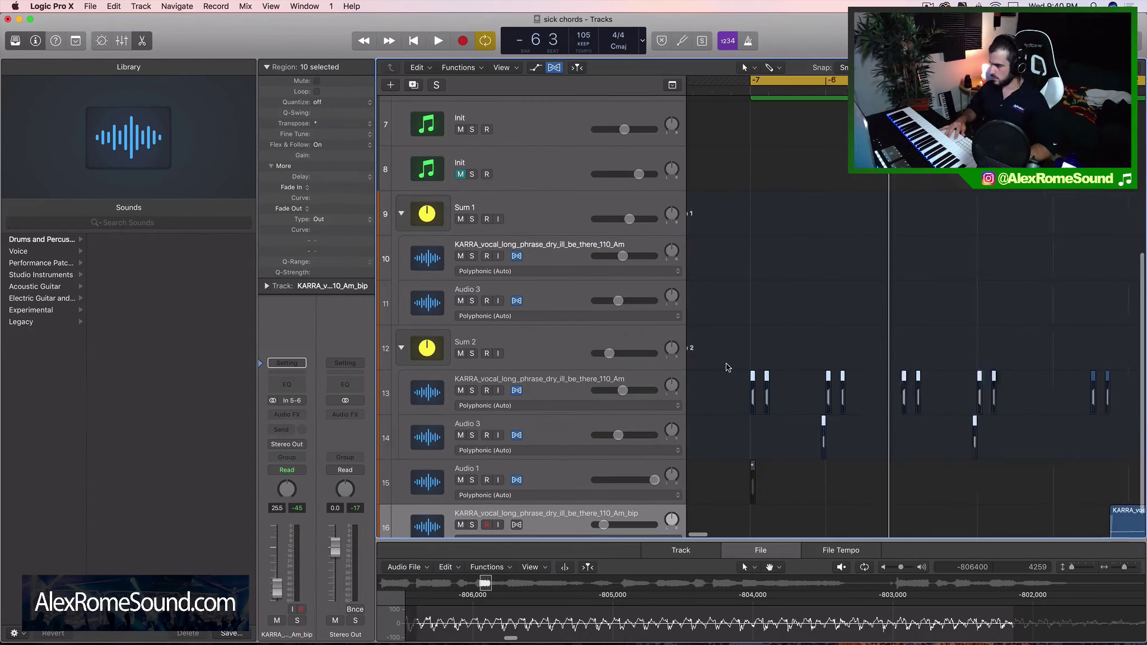
scroll(727, 364, right, 8)
scroll(727, 364, left, 8)
scroll(727, 367, left, 3)
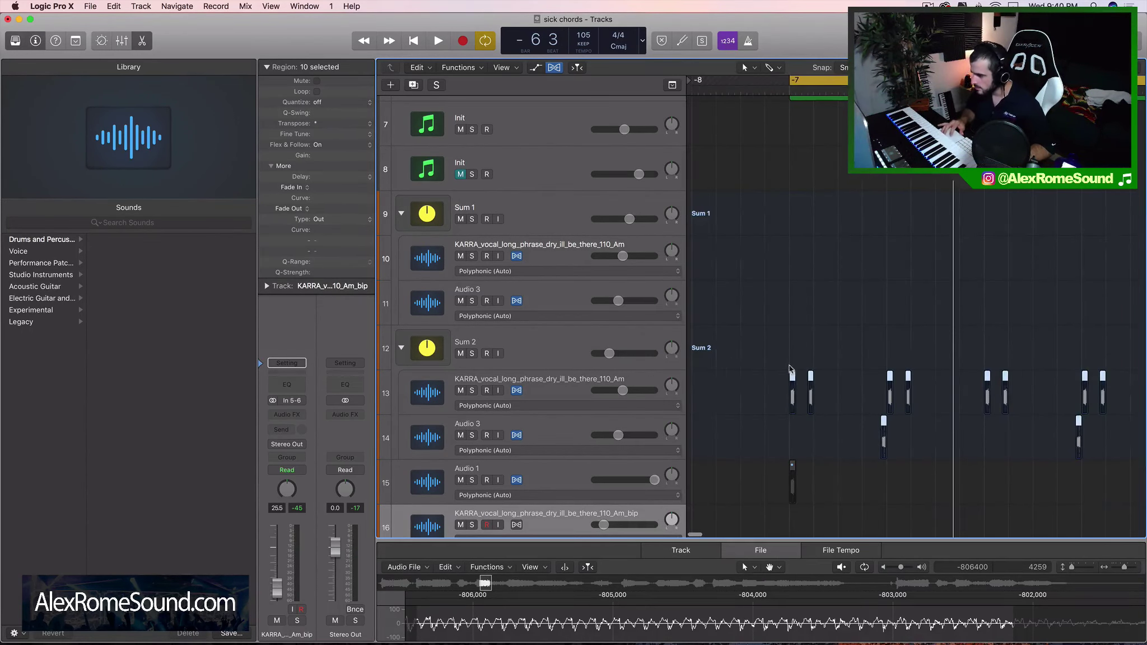
scroll(840, 378, down, 5)
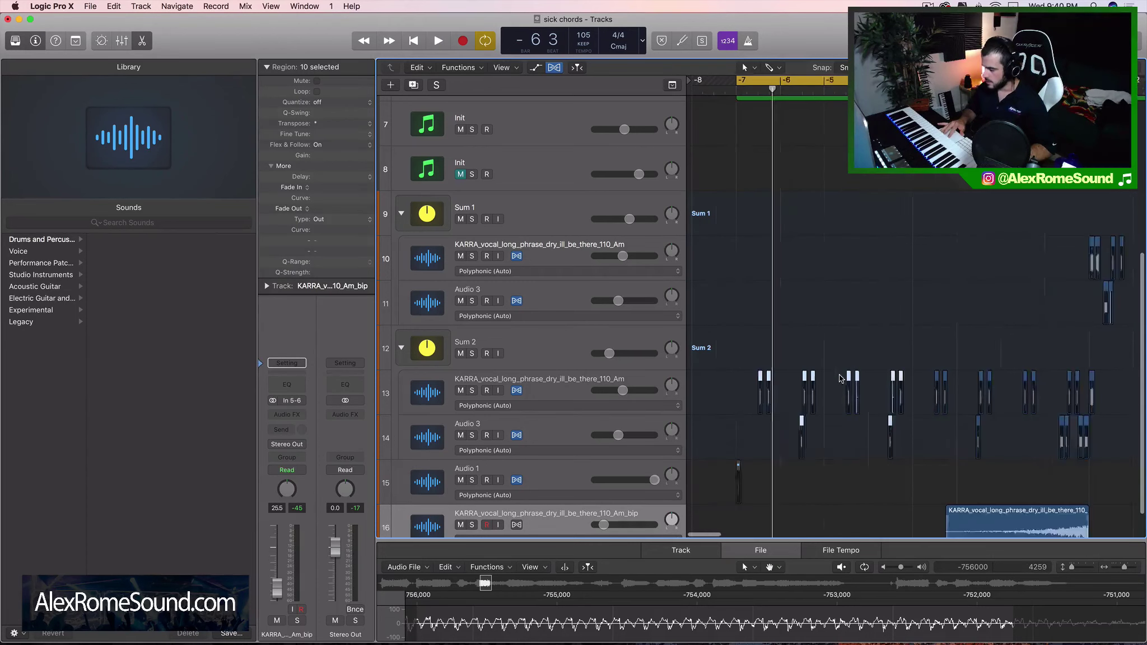
Open the Channel EQ on the Sum 2 stack and briefly check the track automation view
click(604, 367)
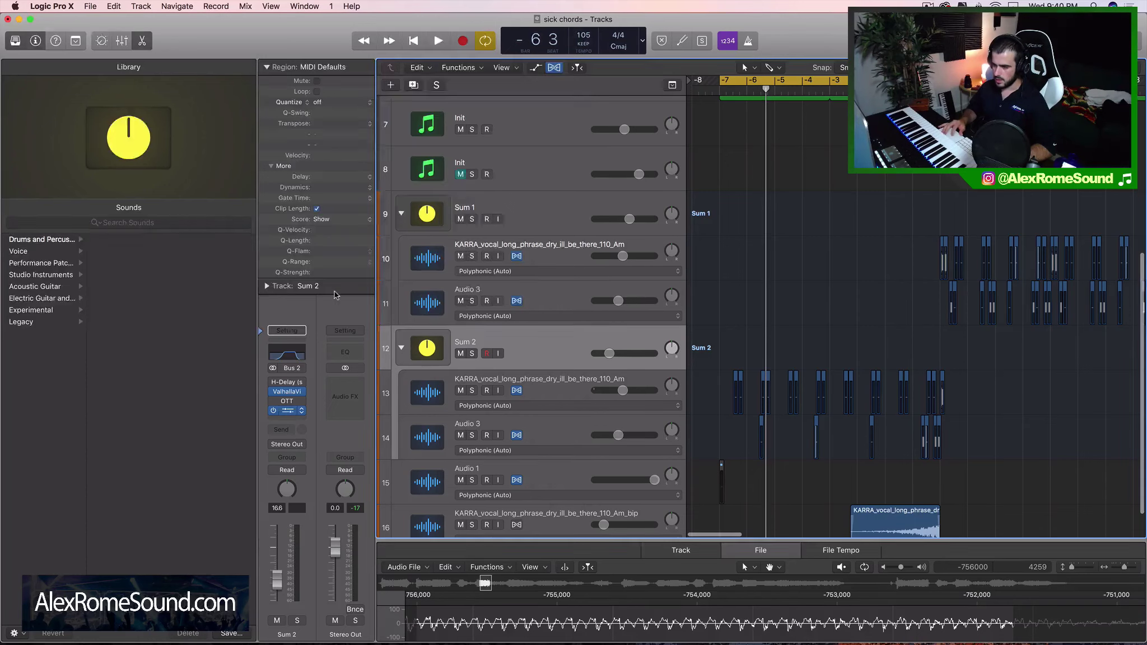
click(287, 352)
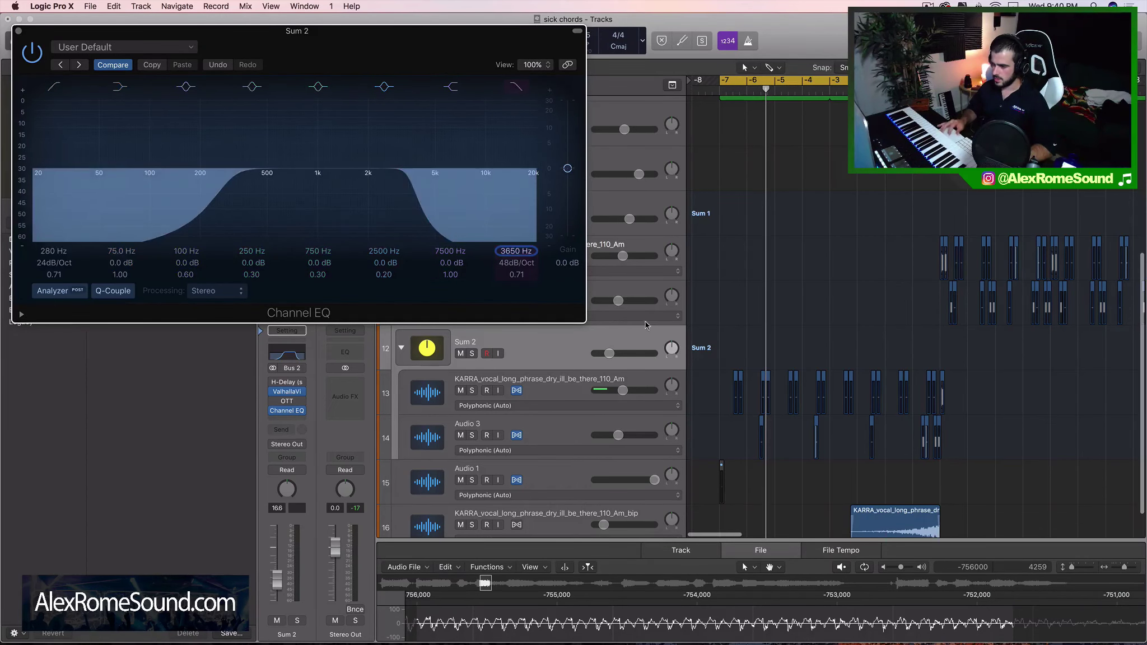
drag(492, 34, 366, 172)
click(536, 68)
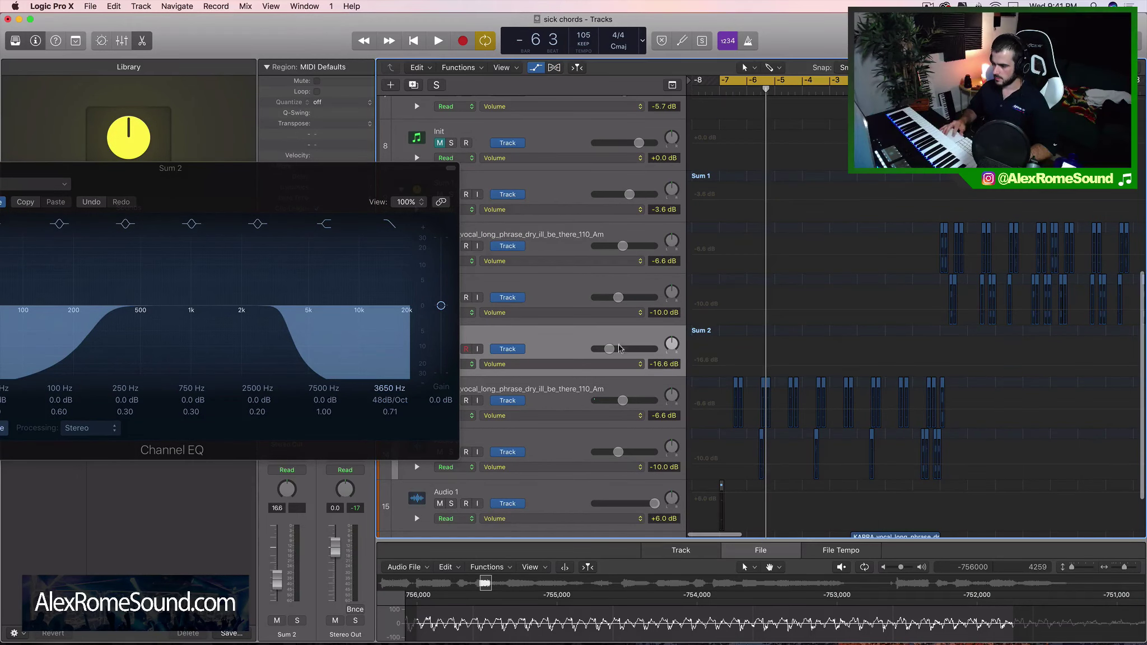
click(536, 68)
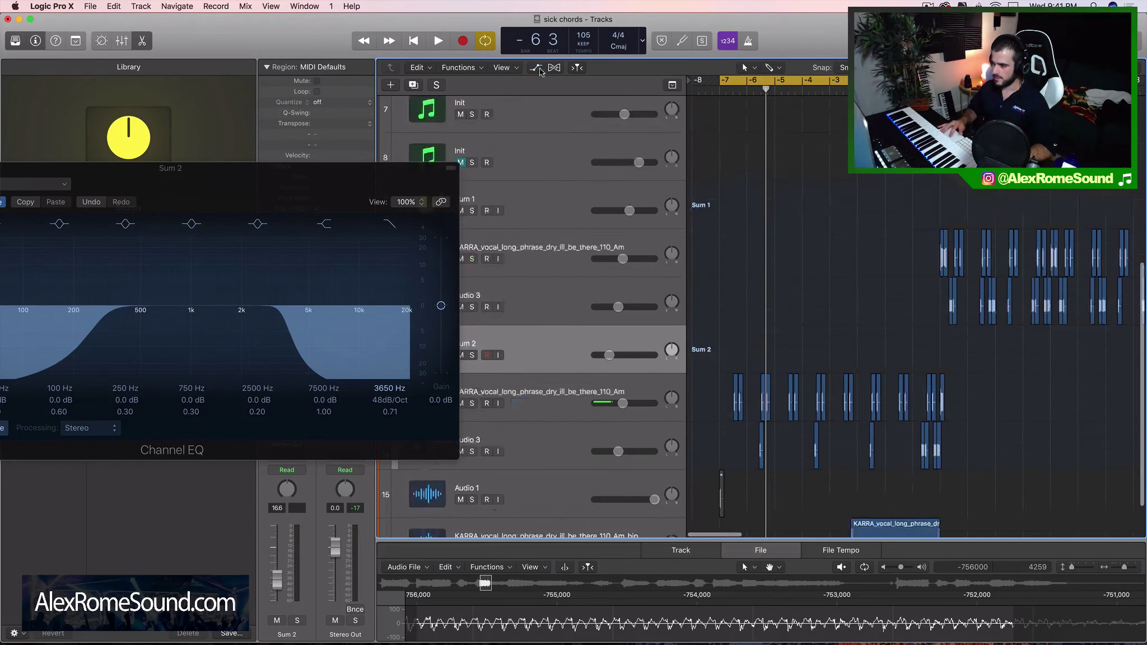
Create an empty region on the Sum 2 stack from bar -7 to bar 1 and keep the EQ window clear of the tracks
click(735, 398)
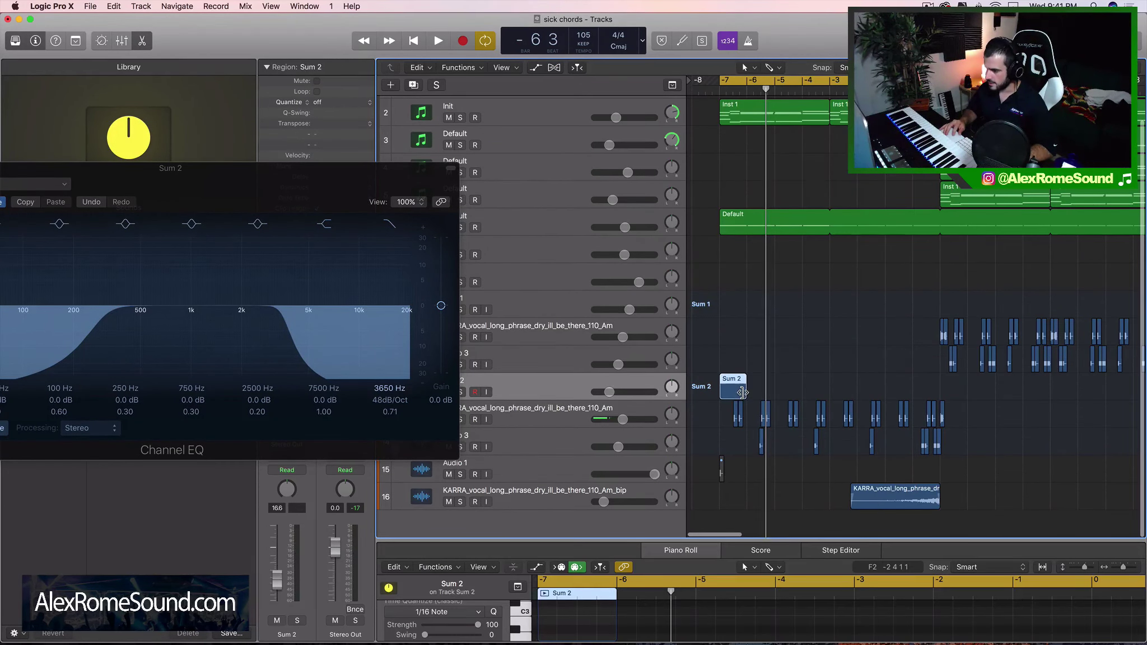
drag(742, 393, 939, 397)
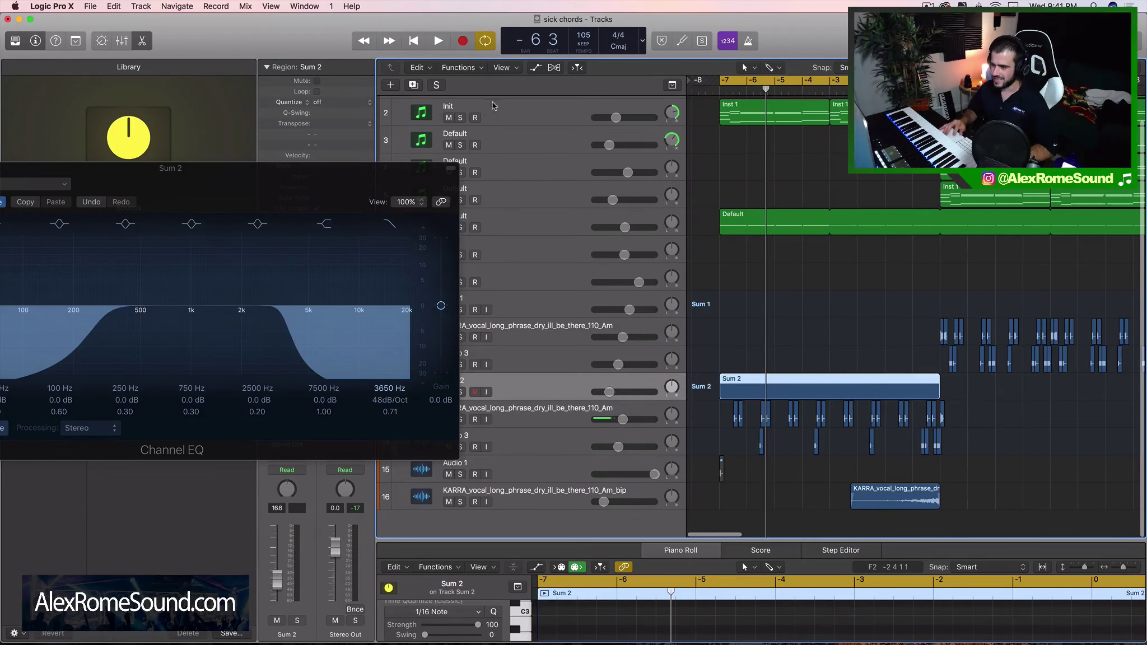
drag(367, 179, 522, 172)
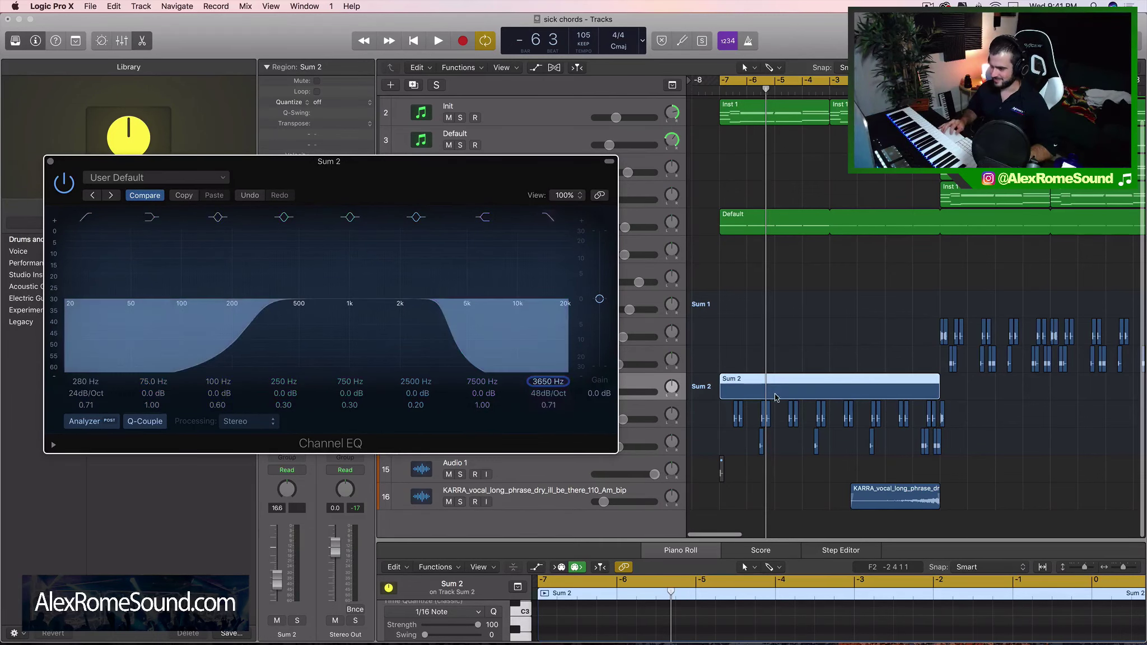
drag(548, 186, 407, 170)
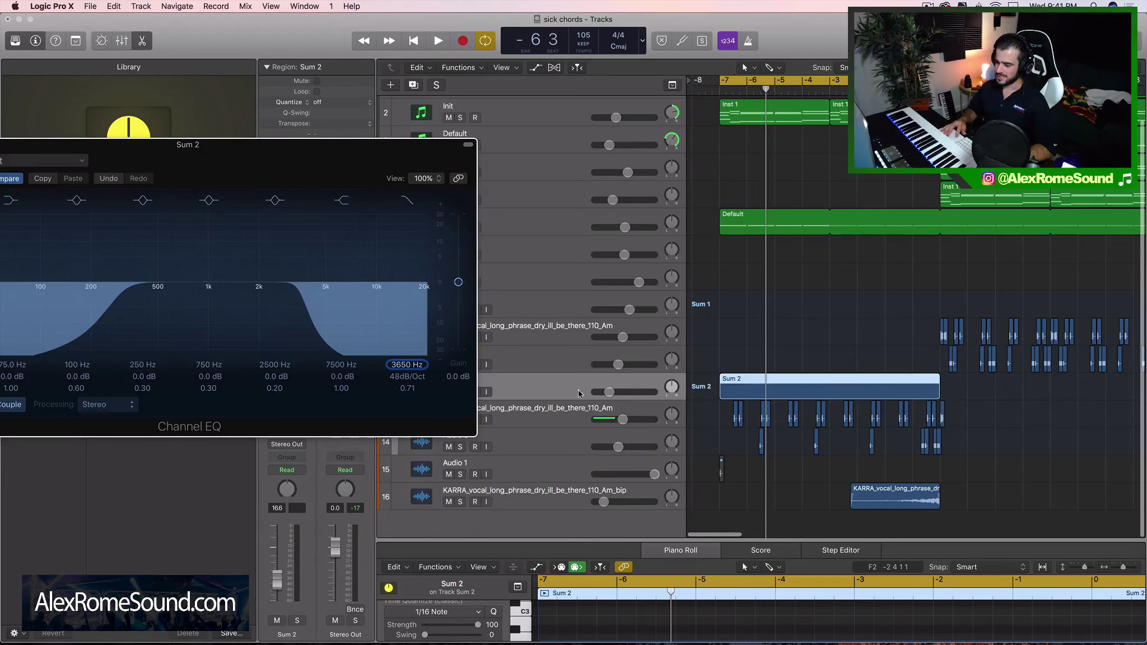
drag(331, 153, 150, 175)
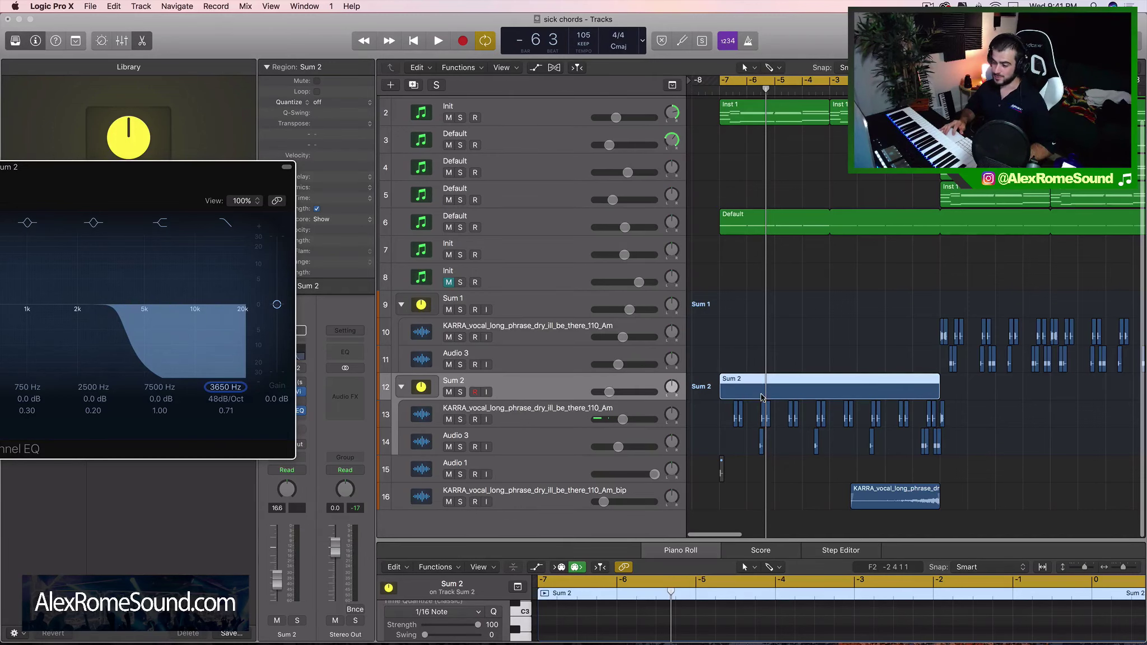
Automate Sum 2's Channel EQ High Cut Frequency to rise from 110 Hz at bar -7 to 3650 Hz at bar 1, and close the EQ
click(535, 67)
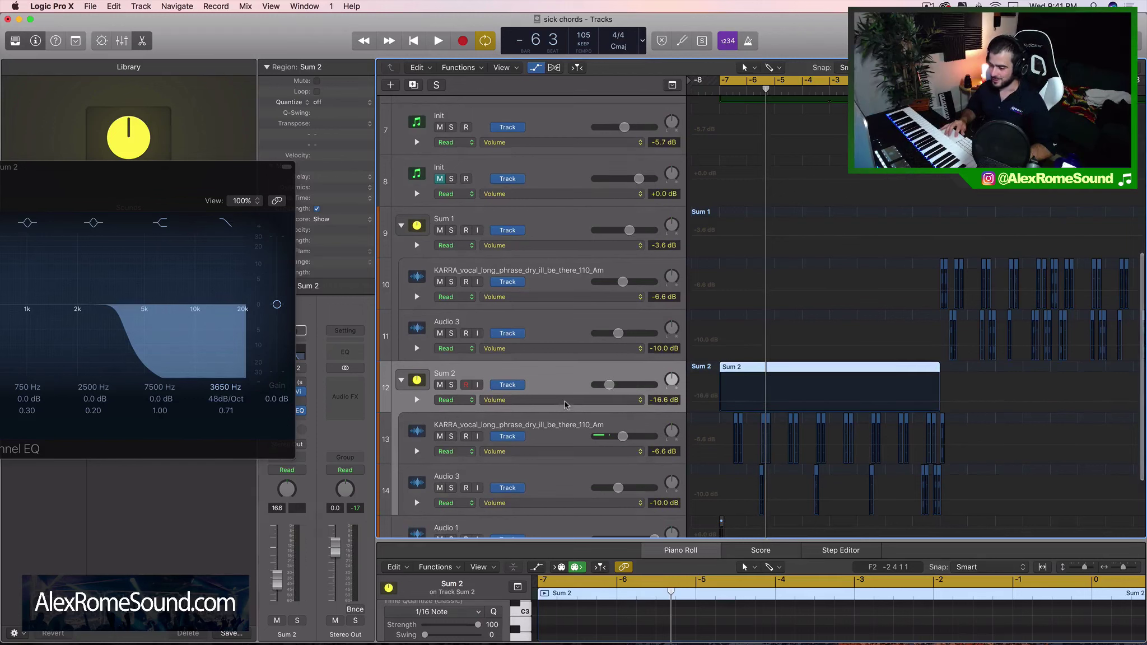
click(565, 403)
click(232, 391)
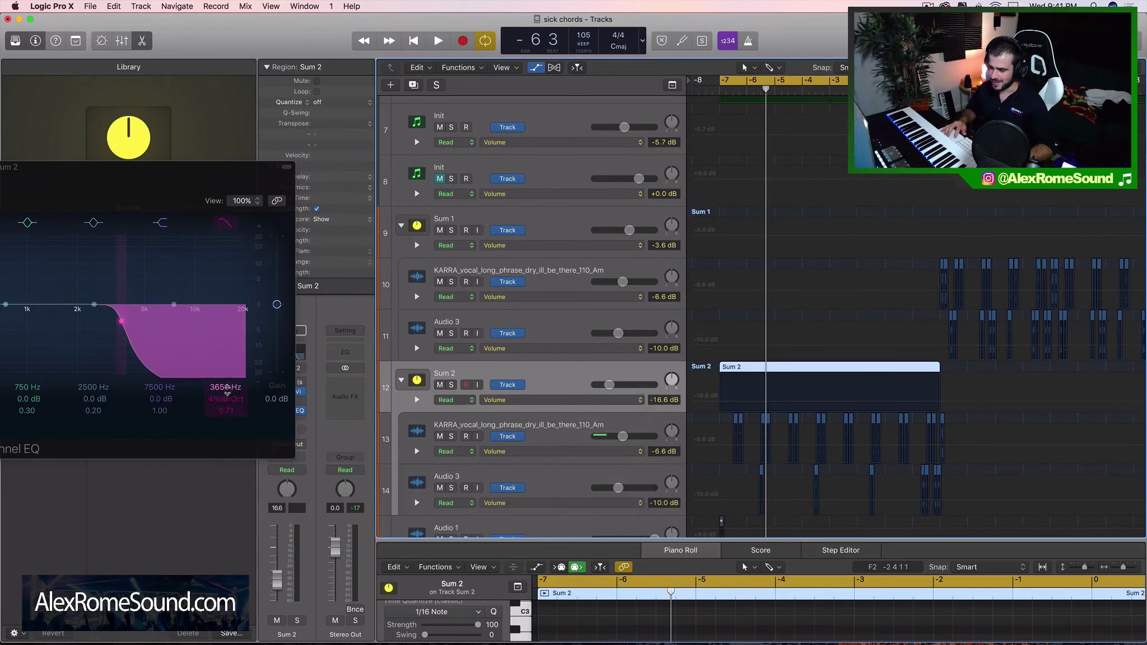
click(941, 386)
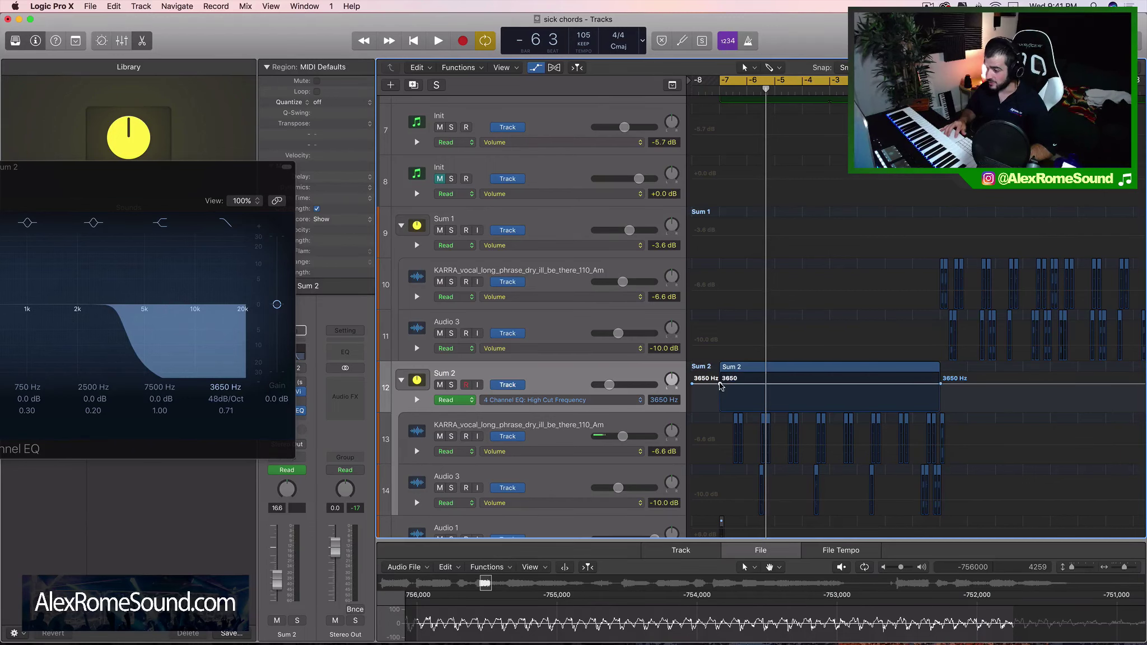
drag(720, 386, 721, 401)
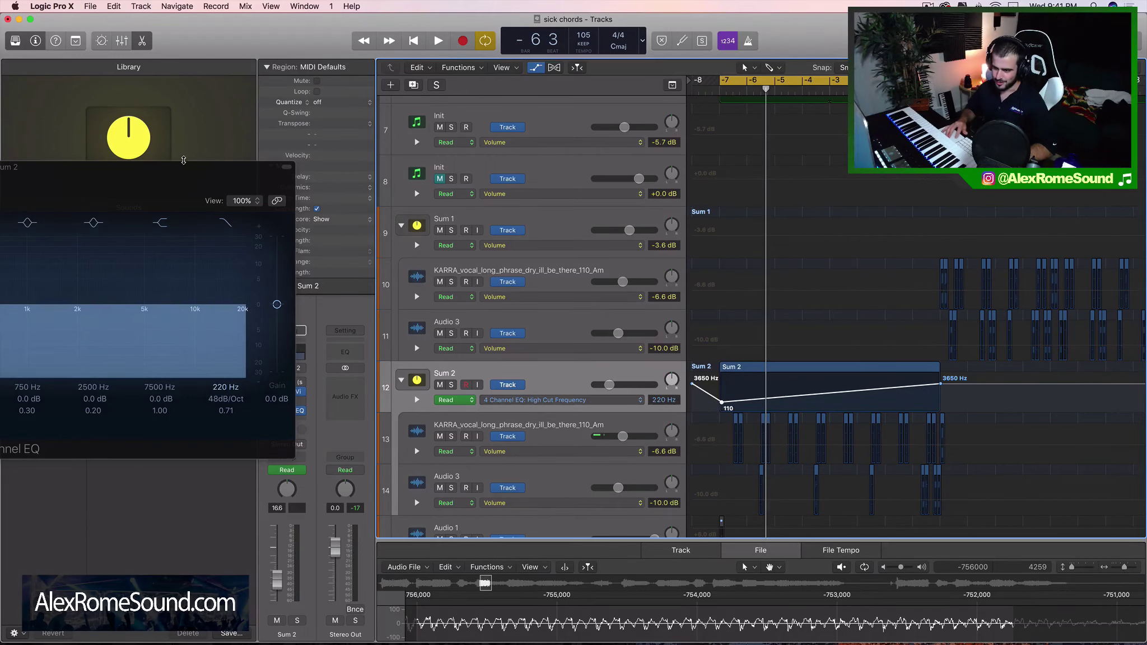
drag(198, 185, 686, 196)
click(217, 178)
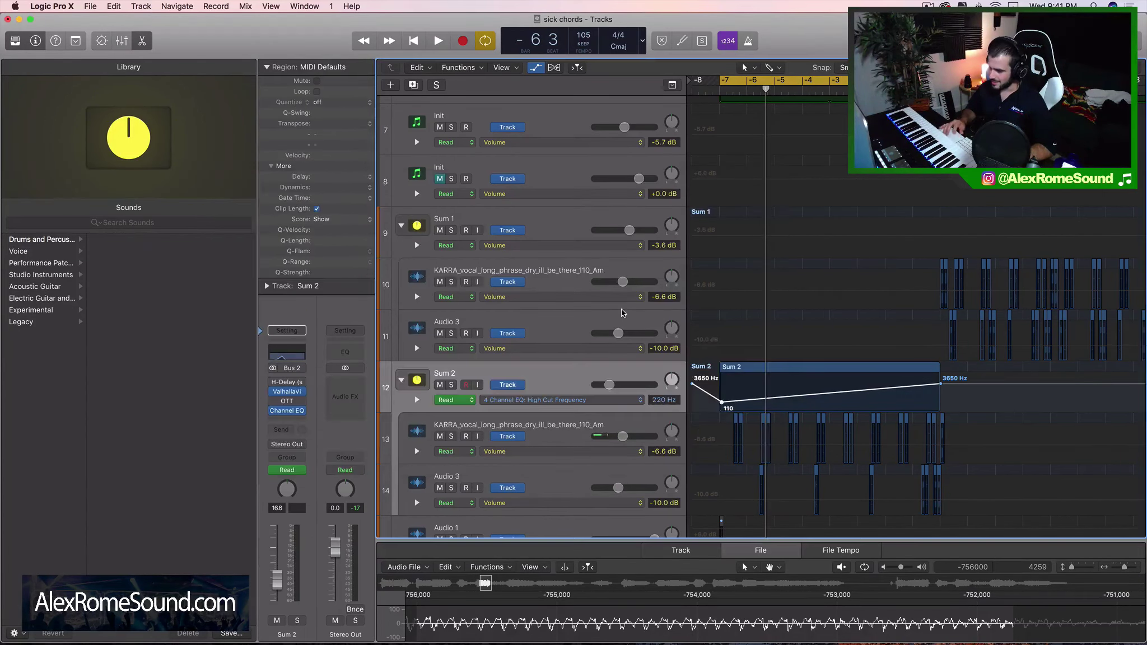
Solo and unsolo Sum 2, play the intro with its filter sweep, and turn off the cycle to continue past bar 1
scroll(564, 325, down, 2)
click(451, 363)
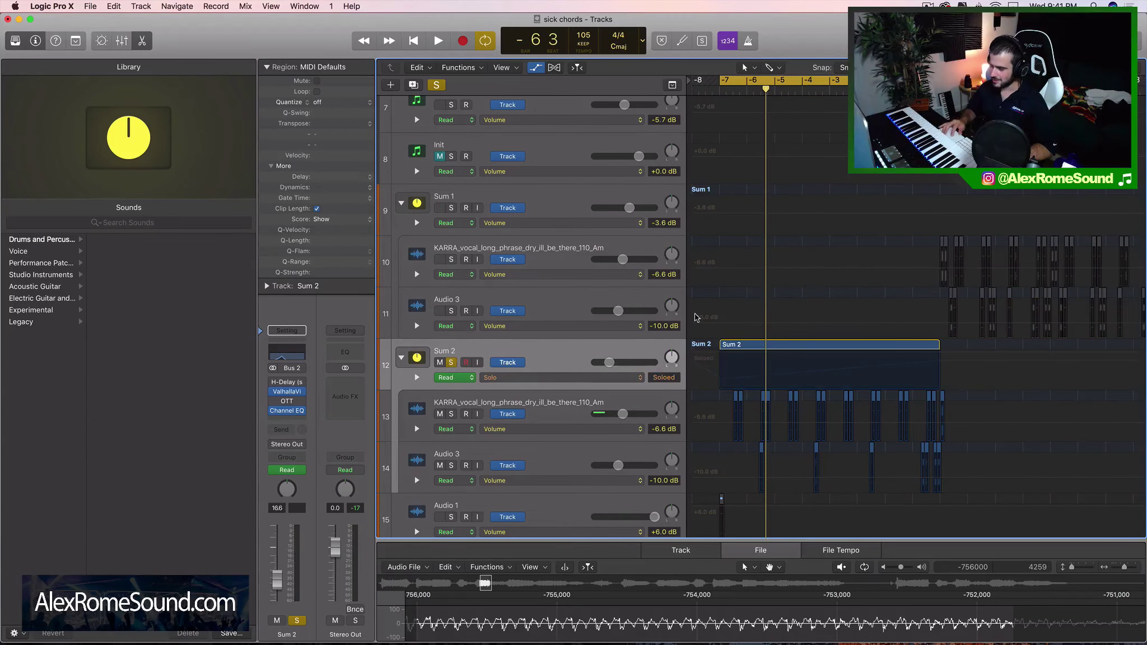
scroll(697, 318, down, 1)
click(451, 348)
key(space)
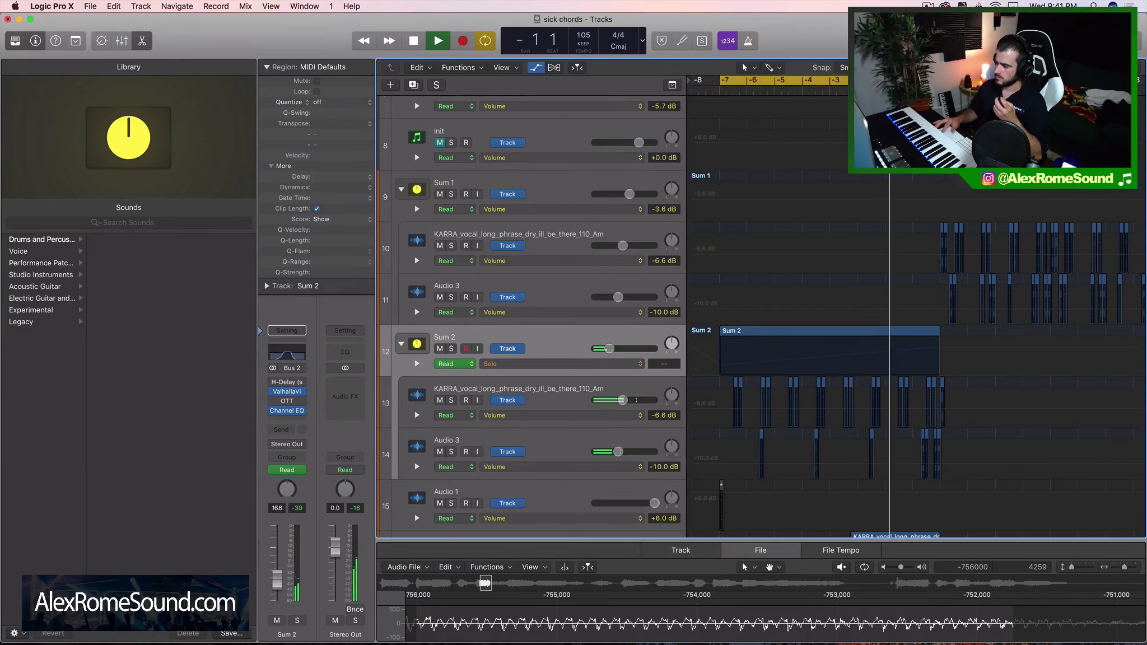
key(c)
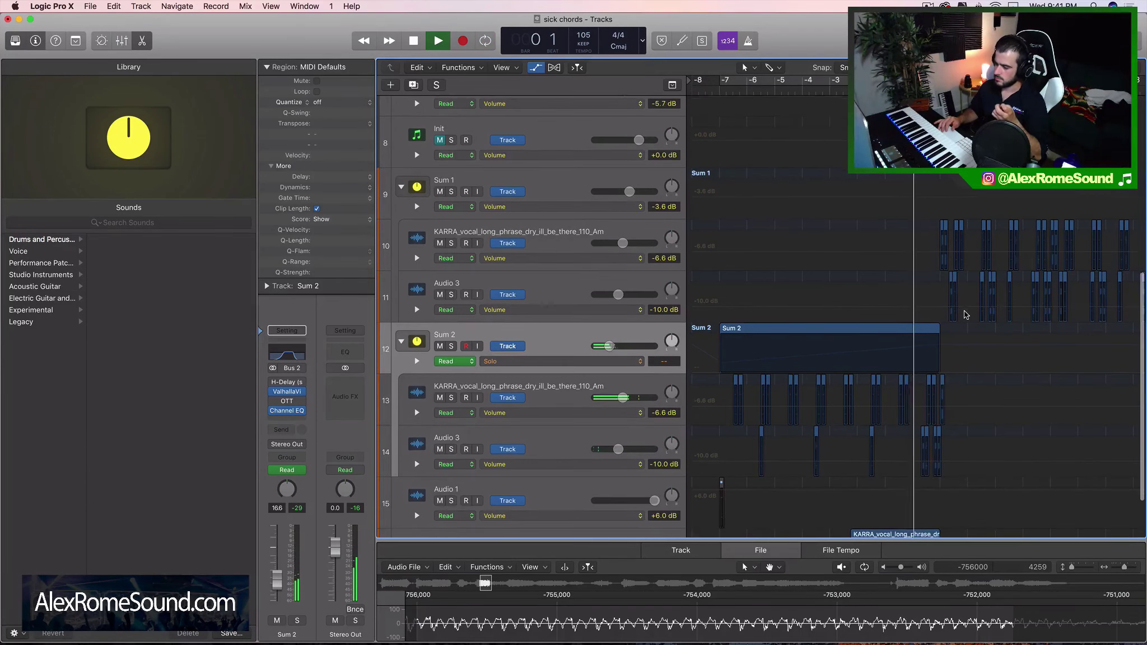
scroll(964, 315, right, 3)
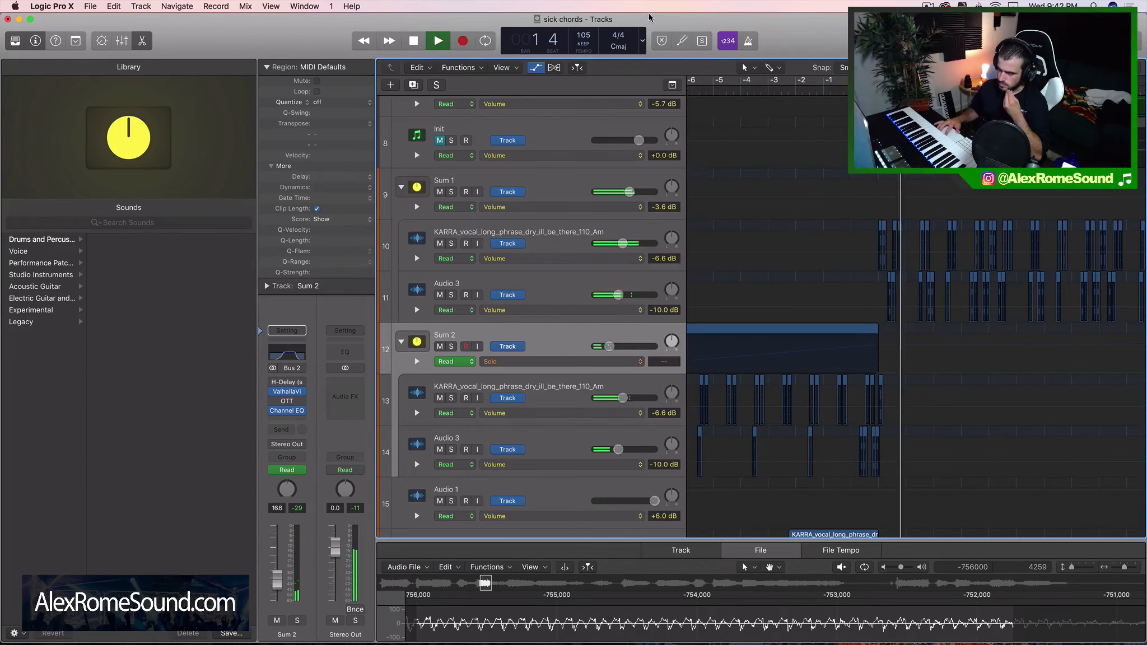
Hide the track automation and select track 2 (Init) with its Inst 1 regions while the arrangement plays on
key(a)
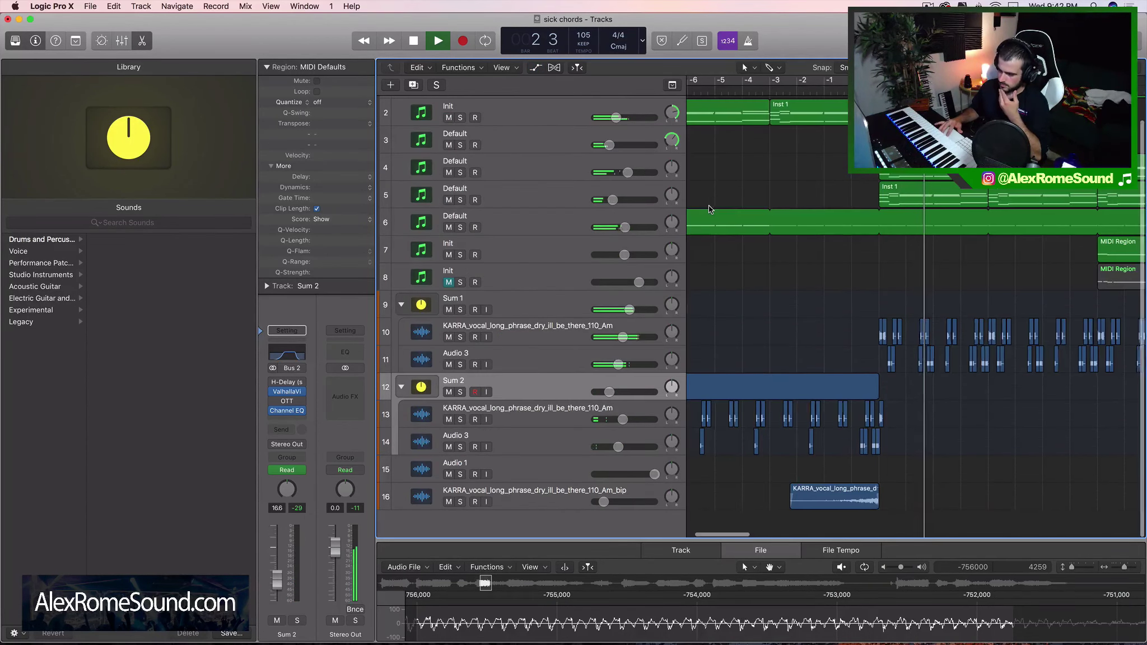
key(super+Left)
key(super+Left)
key(super+Left)
scroll(736, 230, up, 1)
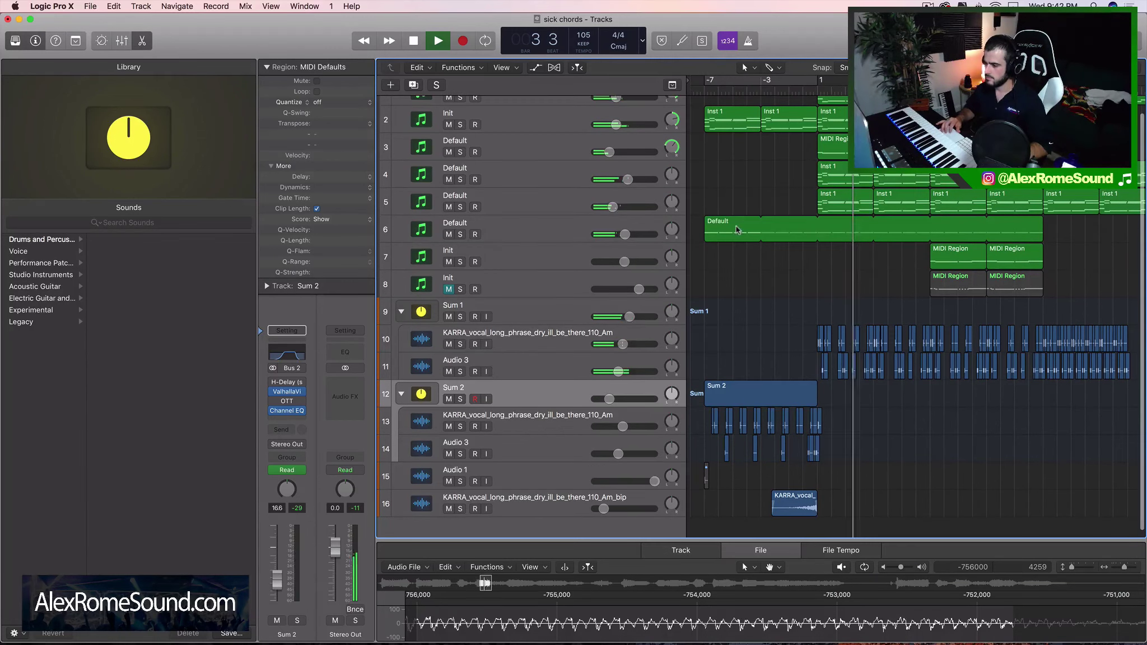
click(566, 117)
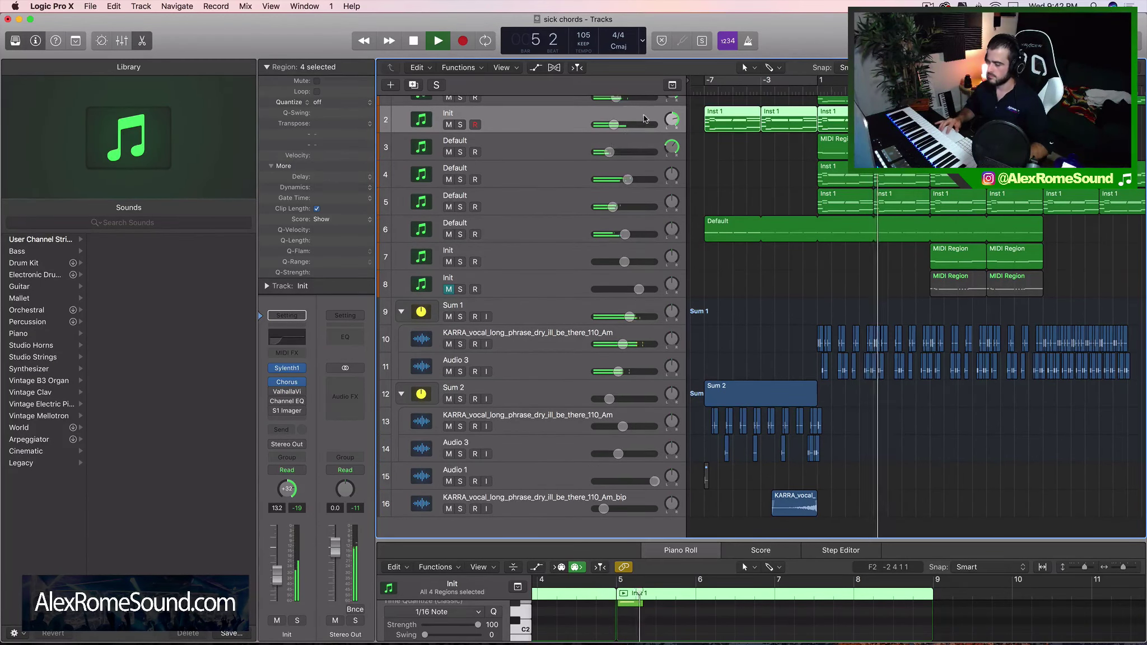
scroll(748, 164, right, 2)
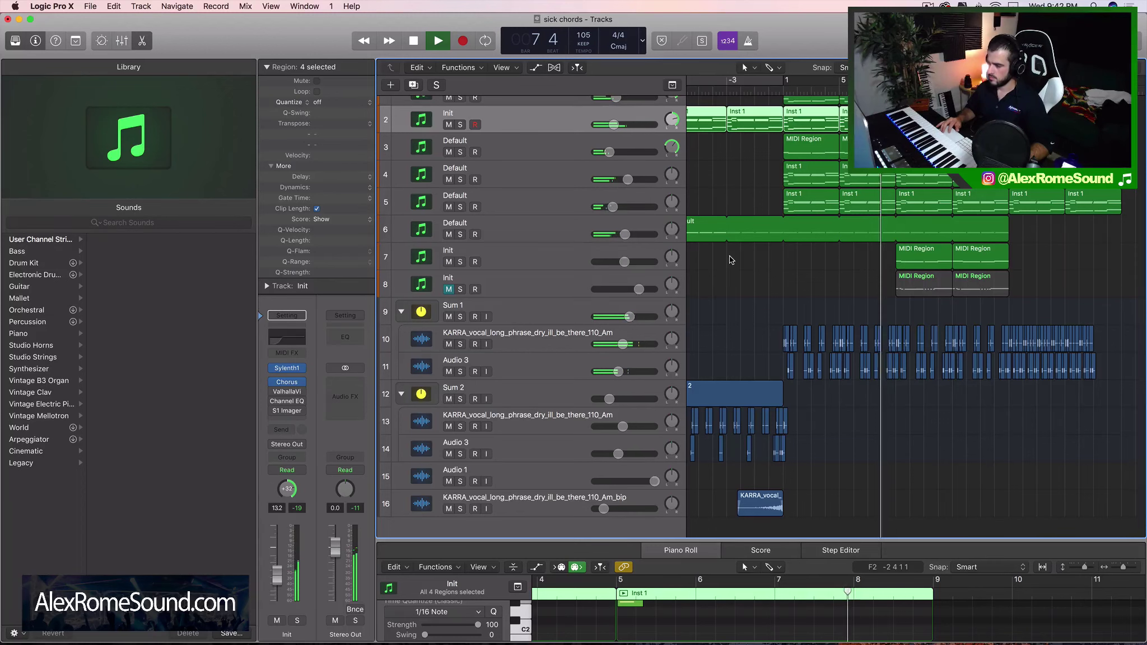
scroll(768, 267, right, 4)
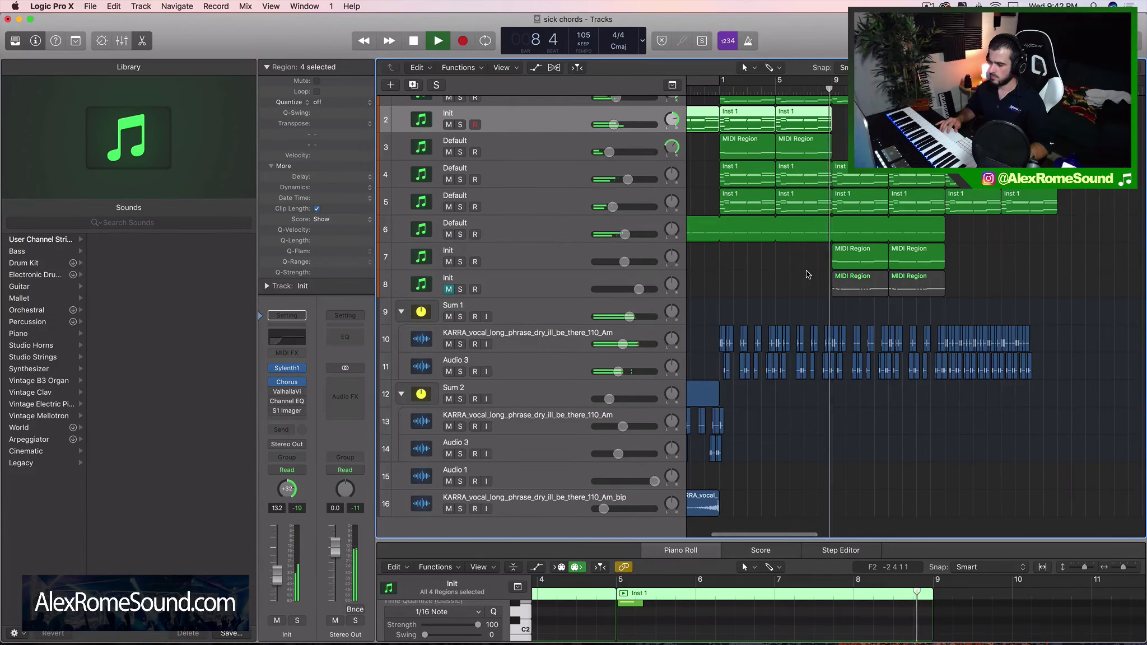
Stop playback and delete the two MIDI regions starting at bar 9 on track 7 (Init)
scroll(806, 274, right, 1)
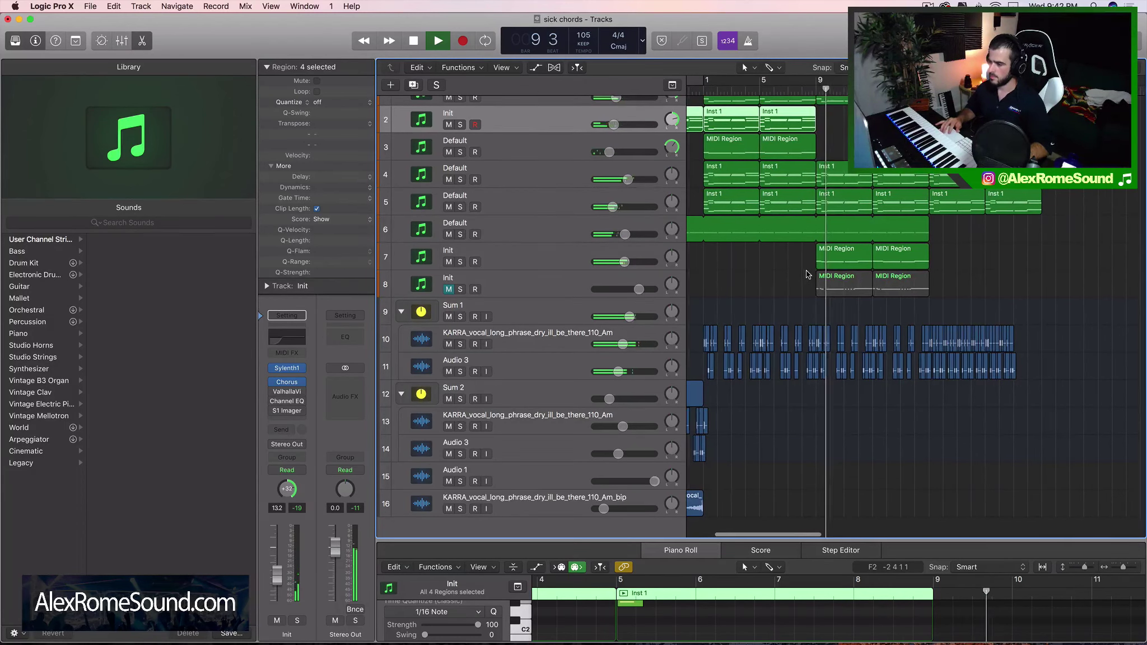
key(space)
drag(802, 263, 927, 261)
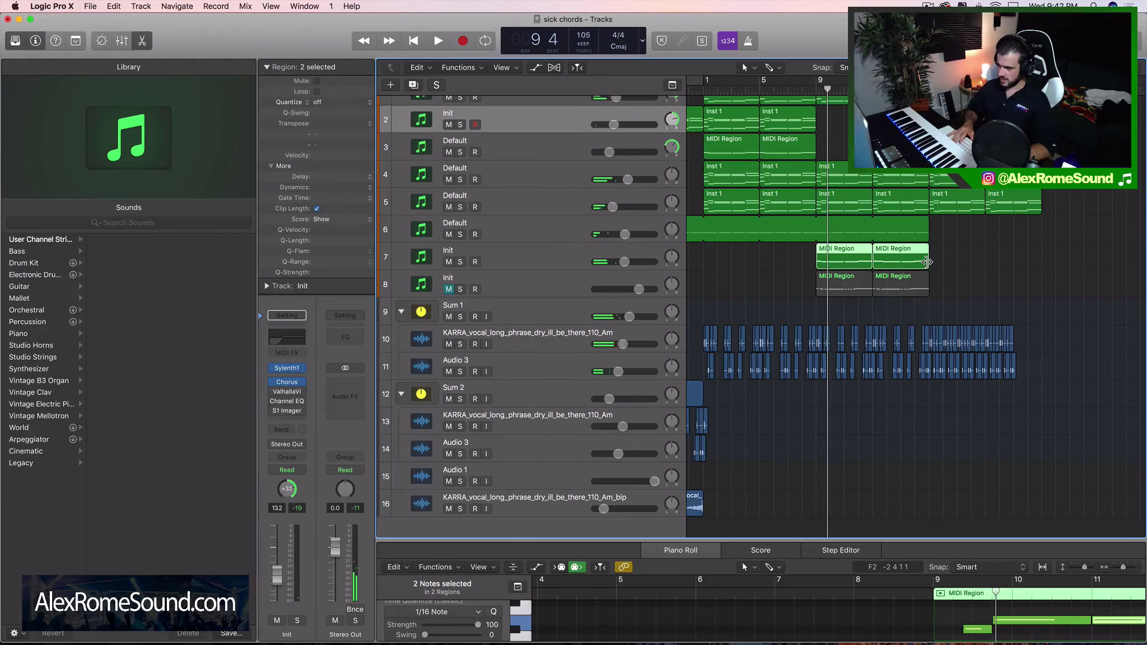
key(Delete)
scroll(958, 247, left, 4)
scroll(957, 247, up, 1)
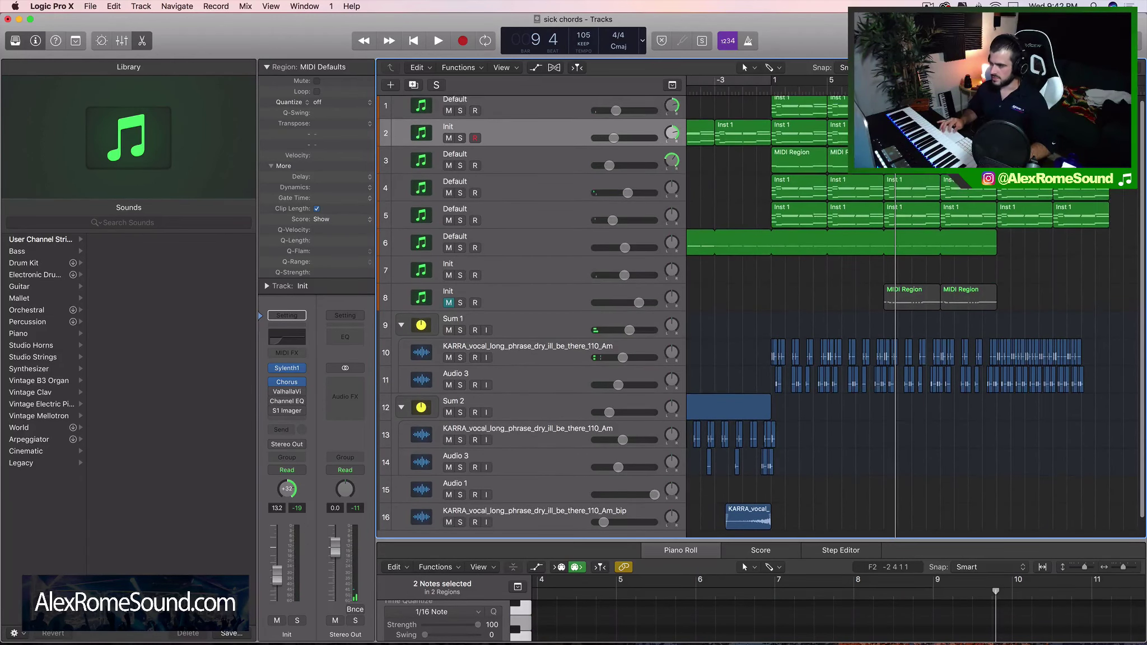
Delete all the MIDI regions on track 3 (Default), including the two starting at bar 17
drag(896, 162, 821, 138)
key(super+c)
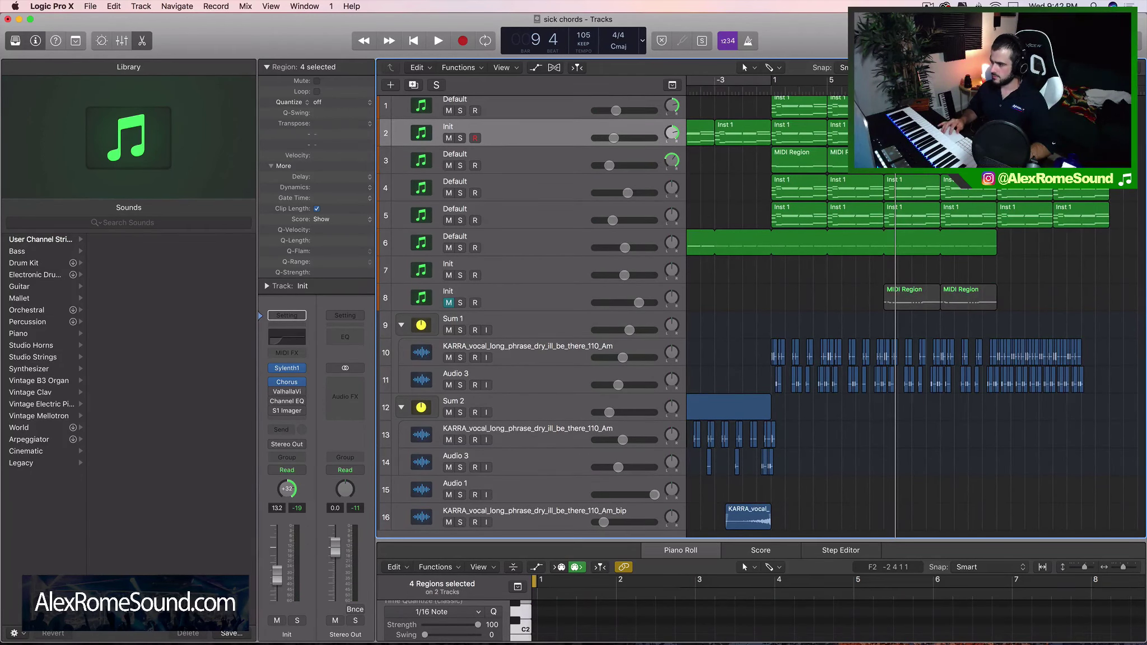
drag(752, 155, 749, 155)
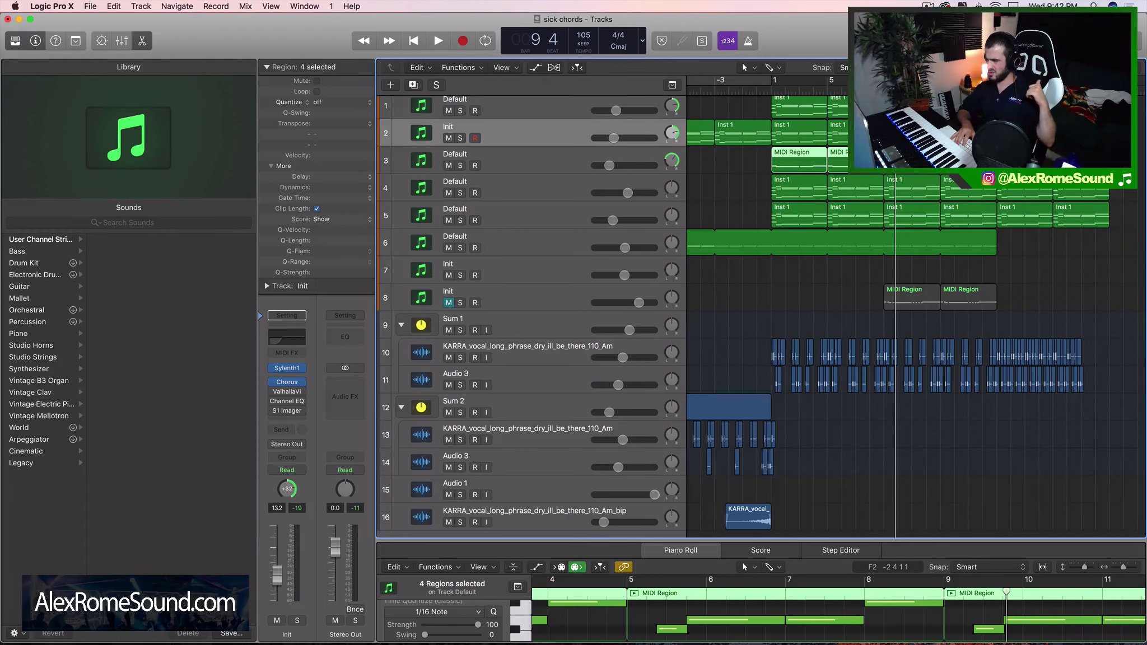
key(Delete)
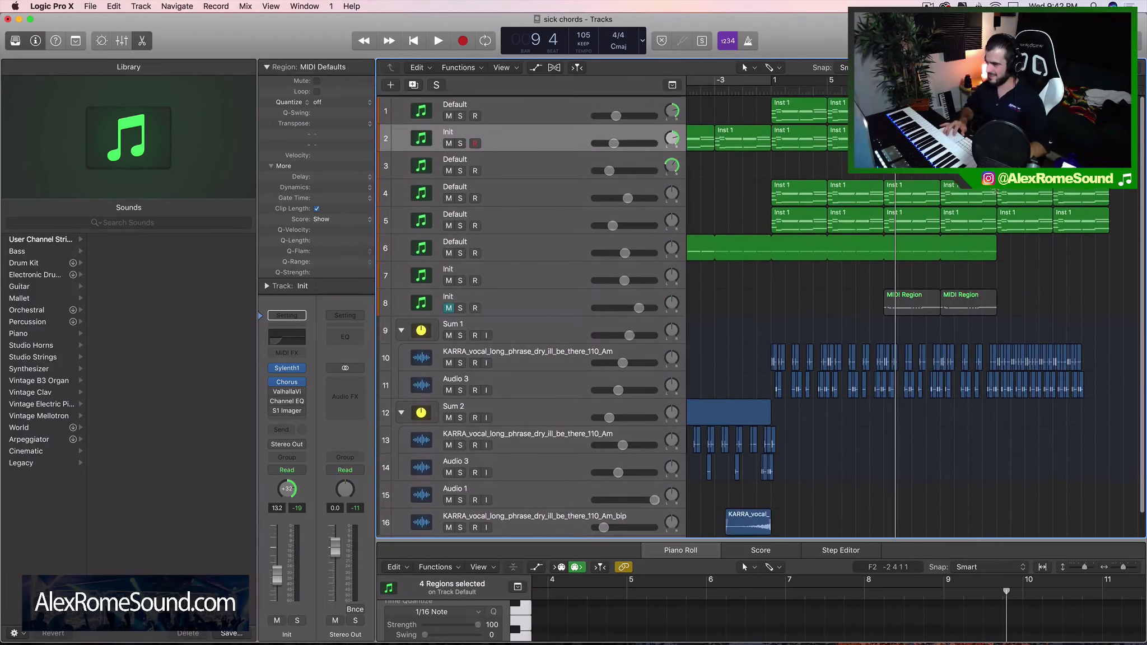
drag(1120, 168, 1031, 160)
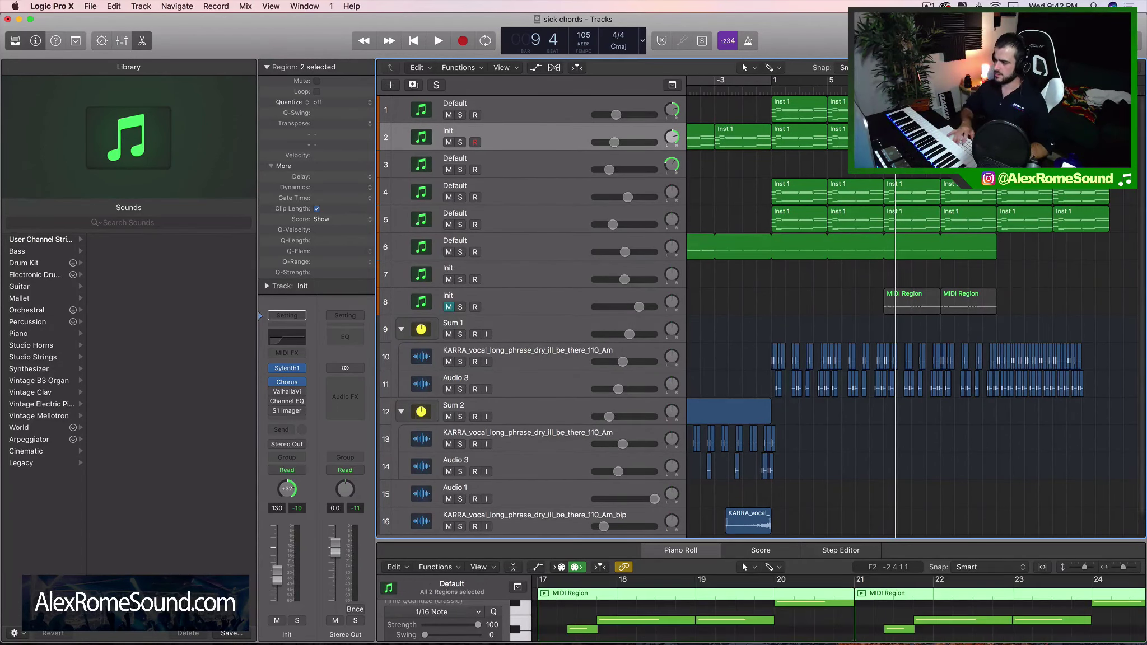
key(Delete)
scroll(937, 219, left, 3)
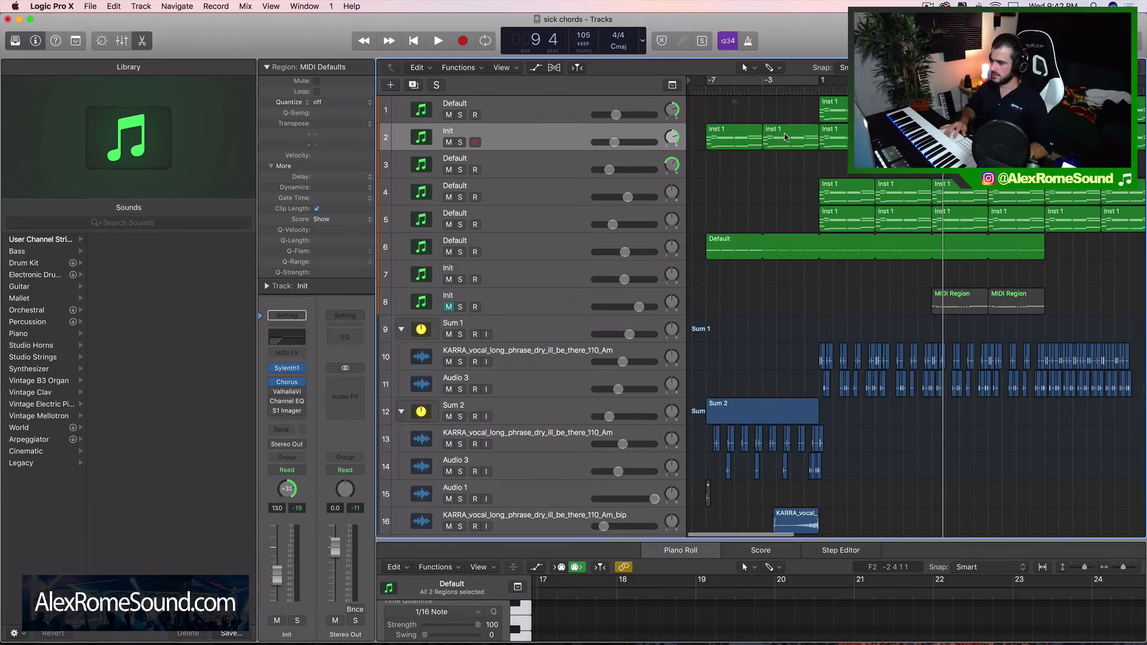
drag(784, 106, 747, 135)
scroll(876, 248, right, 6)
click(935, 247)
scroll(932, 245, left, 5)
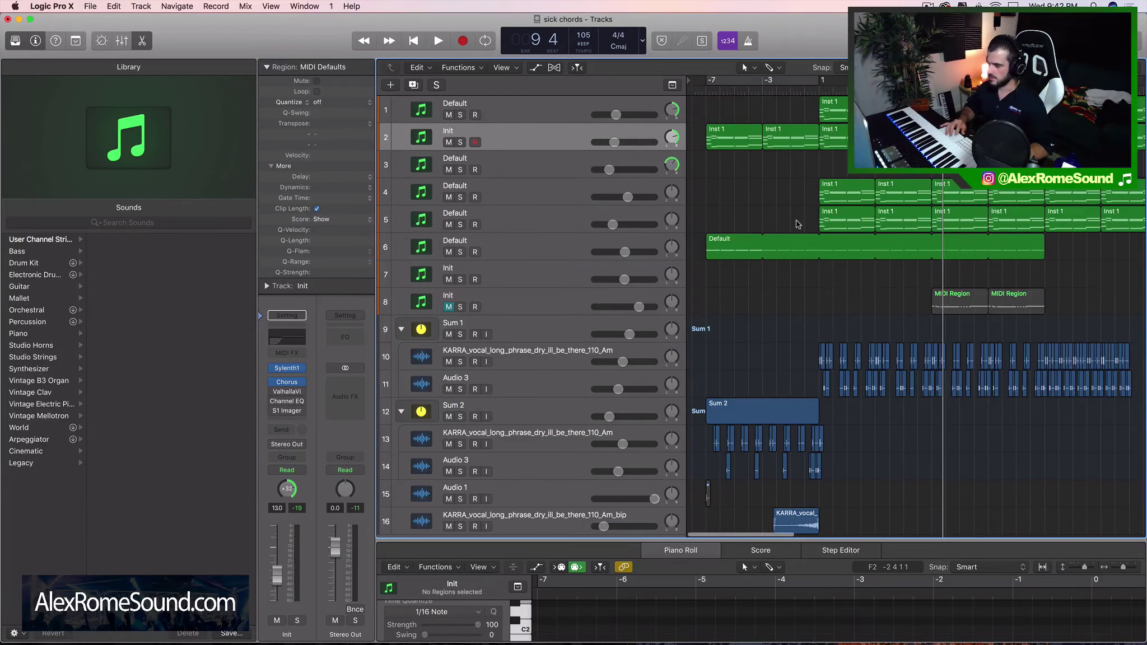
Turn on the cycle and move the playhead to the start of the intro at bar -7
click(776, 80)
drag(734, 91, 703, 95)
scroll(714, 112, down, 2)
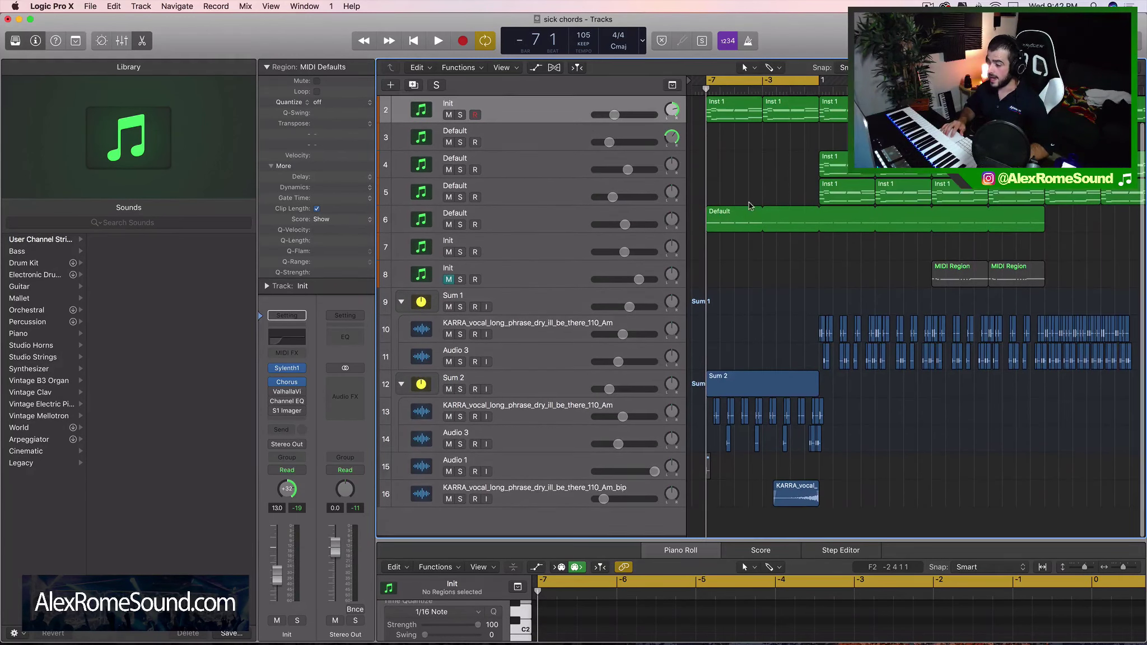
drag(767, 155, 839, 357)
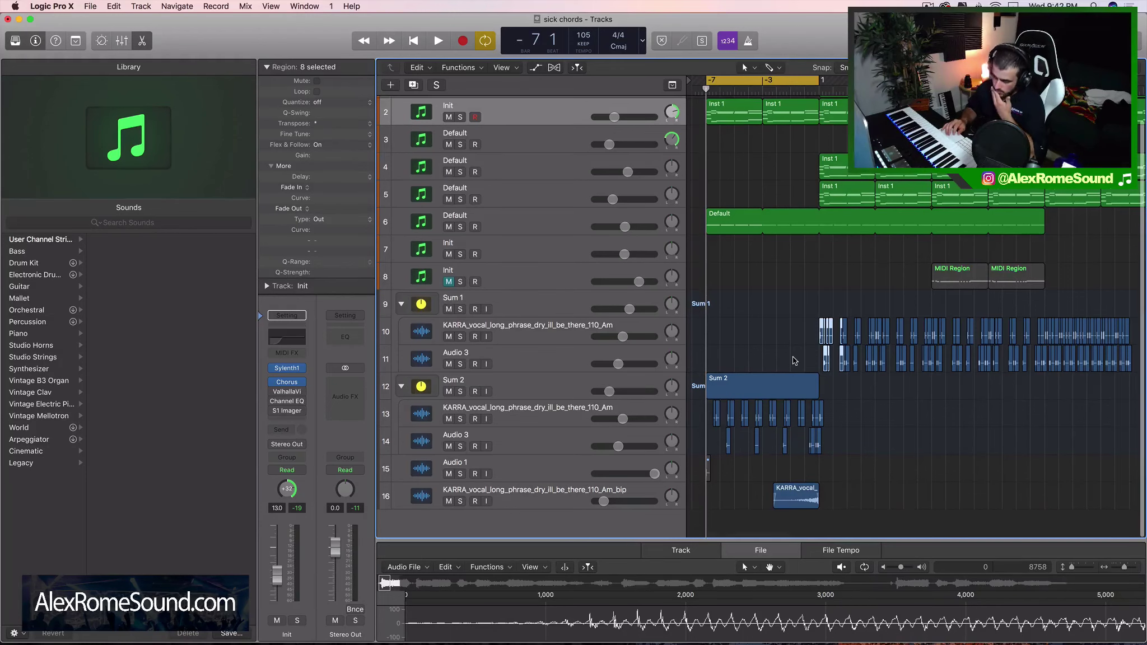
drag(754, 496, 827, 499)
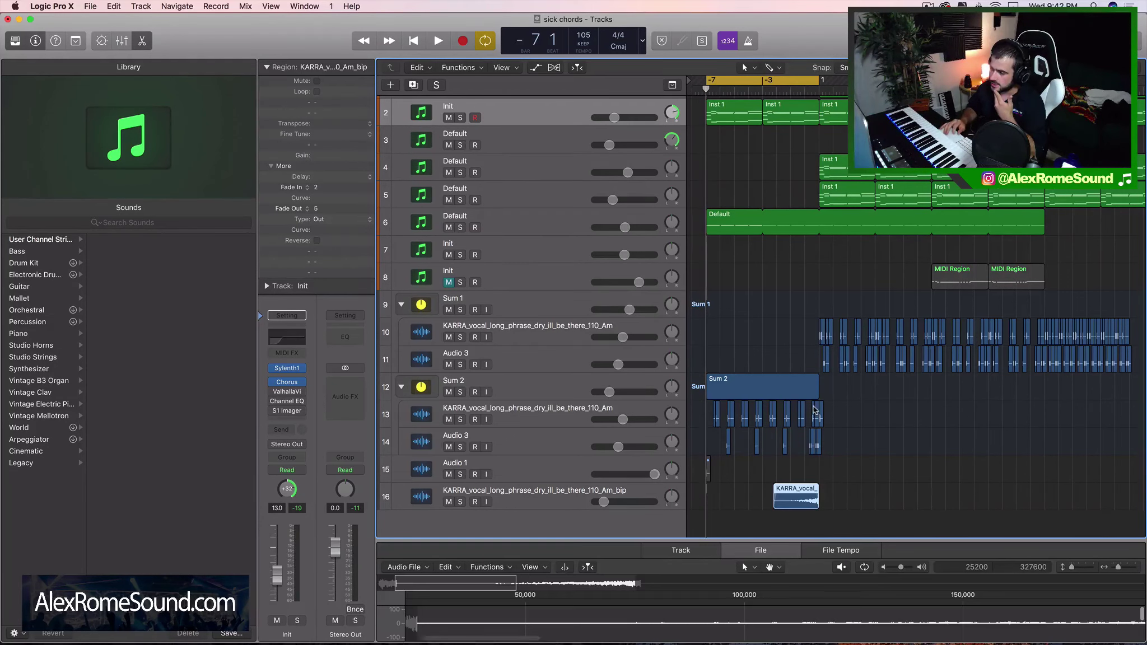
click(785, 323)
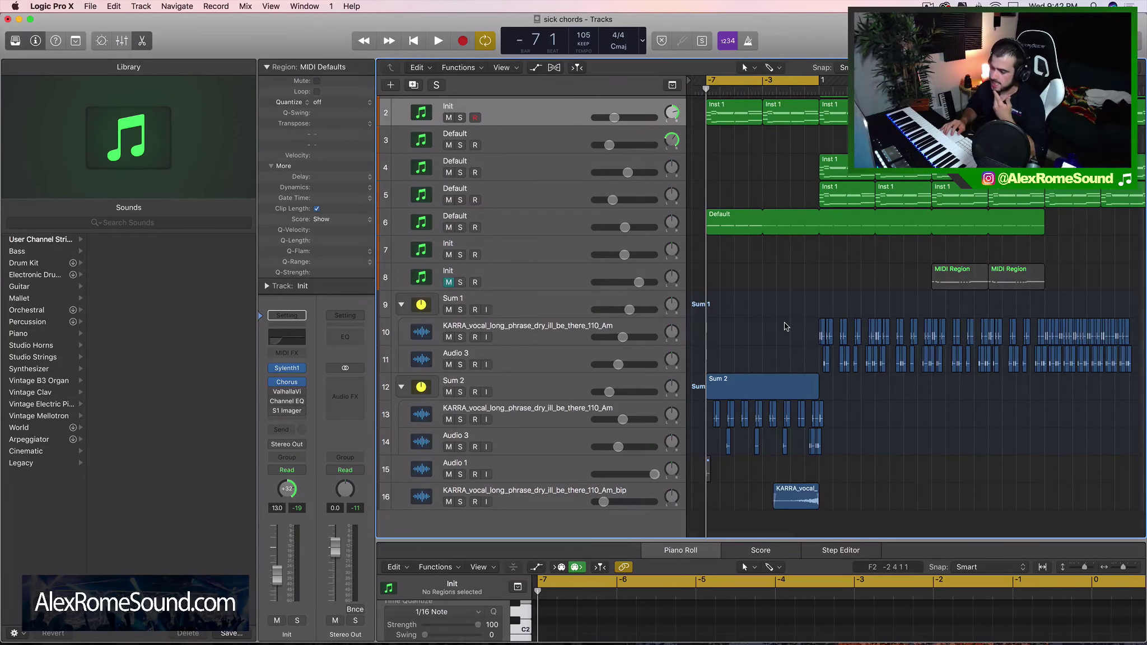
Extend the looped Default region on track 6 to bar 25, level with the end of the regions on tracks 4 and 5
scroll(785, 326, right, 3)
scroll(784, 326, up, 2)
scroll(785, 327, right, 8)
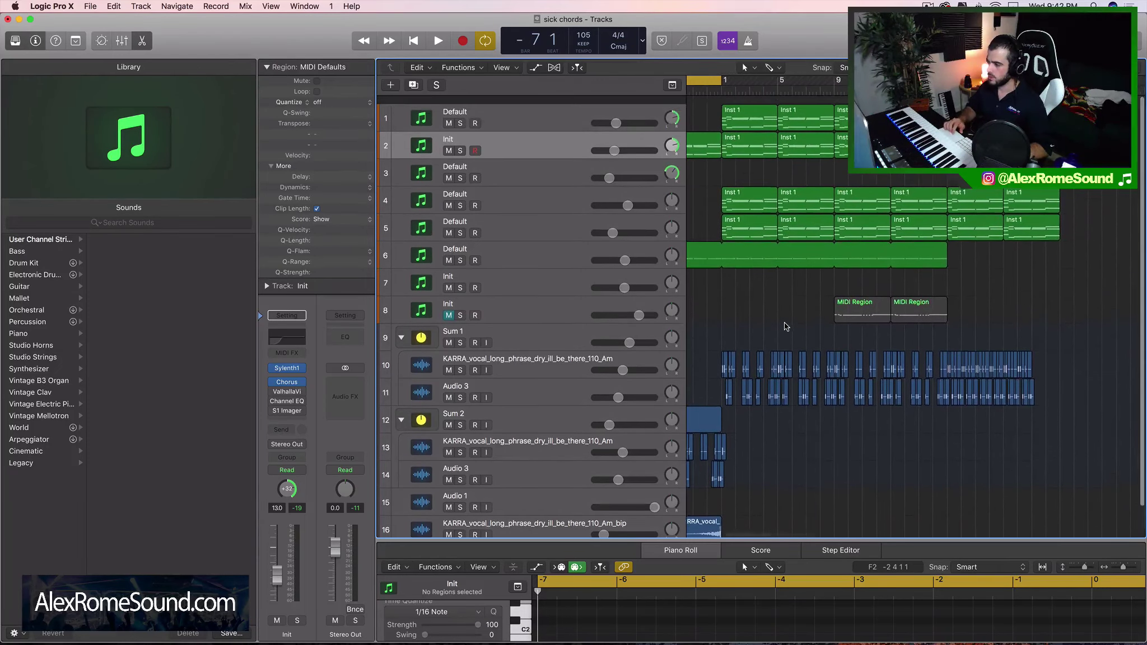
drag(873, 243, 987, 250)
scroll(987, 251, left, 10)
scroll(986, 250, down, 1)
scroll(986, 251, right, 2)
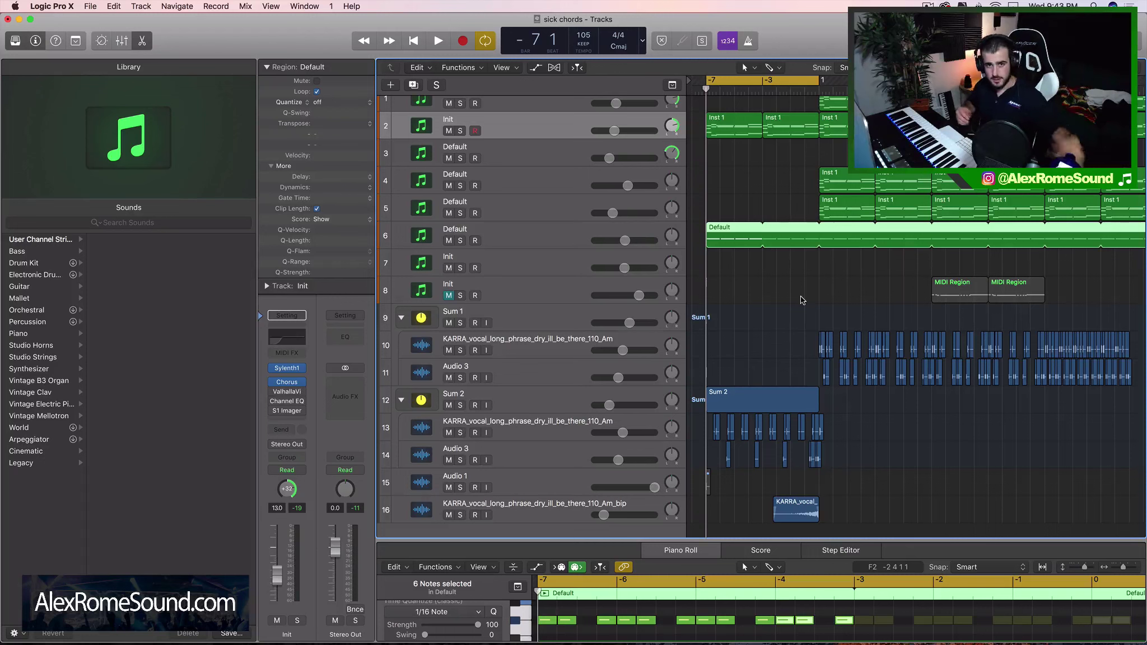
Deselect the region, play the arrangement from bar -7 and collapse the Region inspector
click(745, 354)
scroll(745, 356, up, 2)
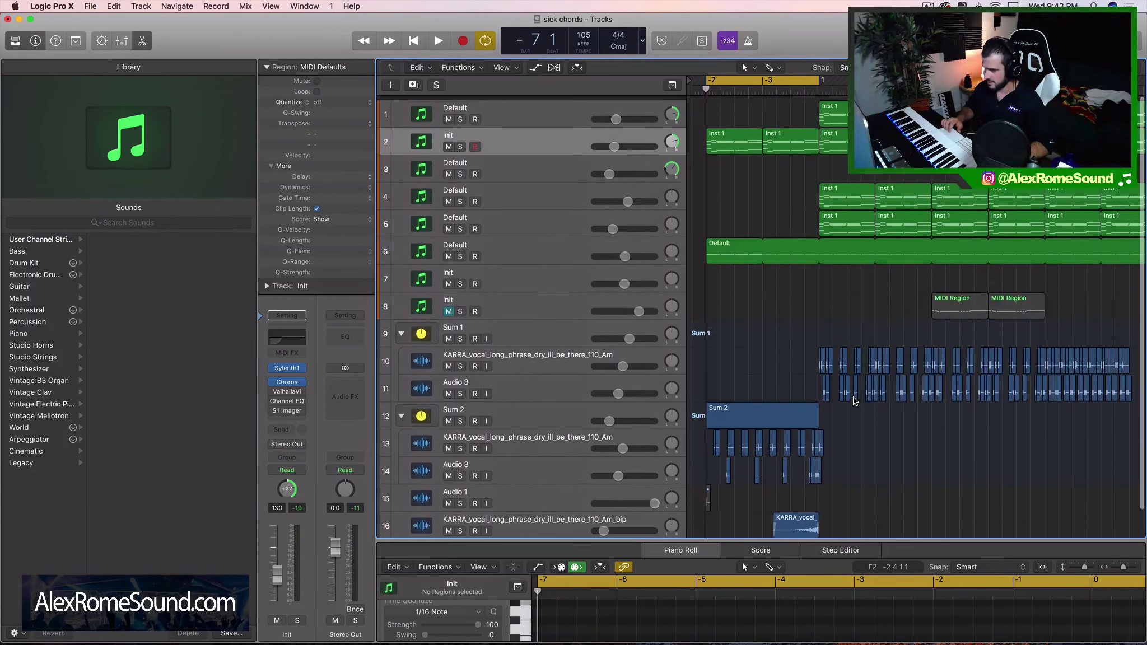
scroll(815, 187, down, 1)
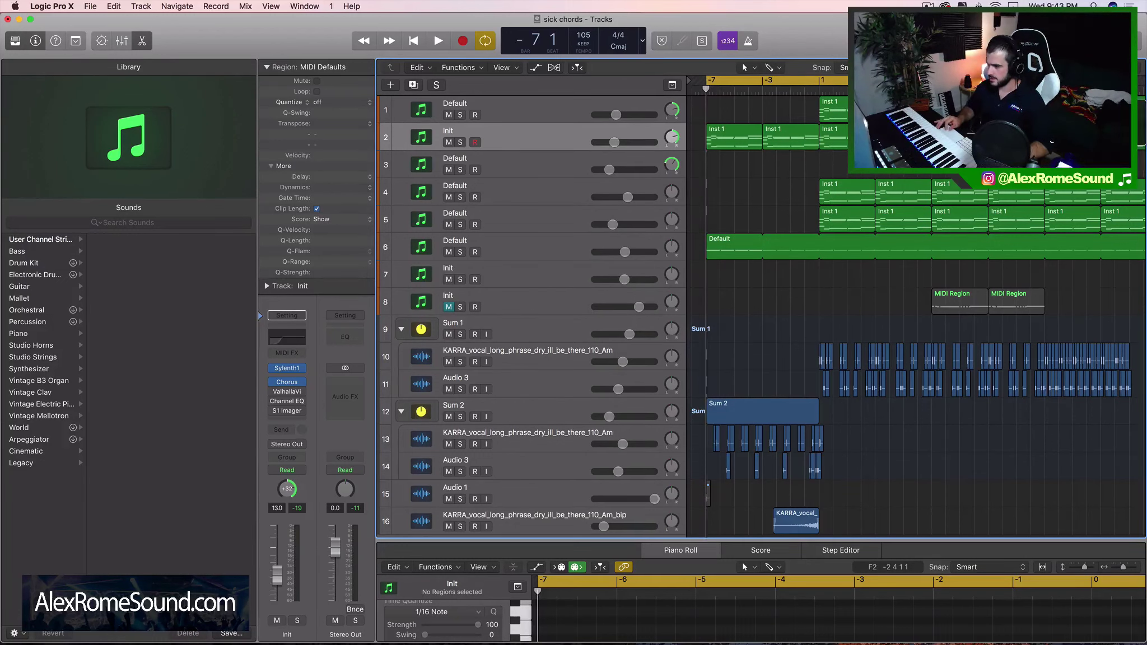
key(space)
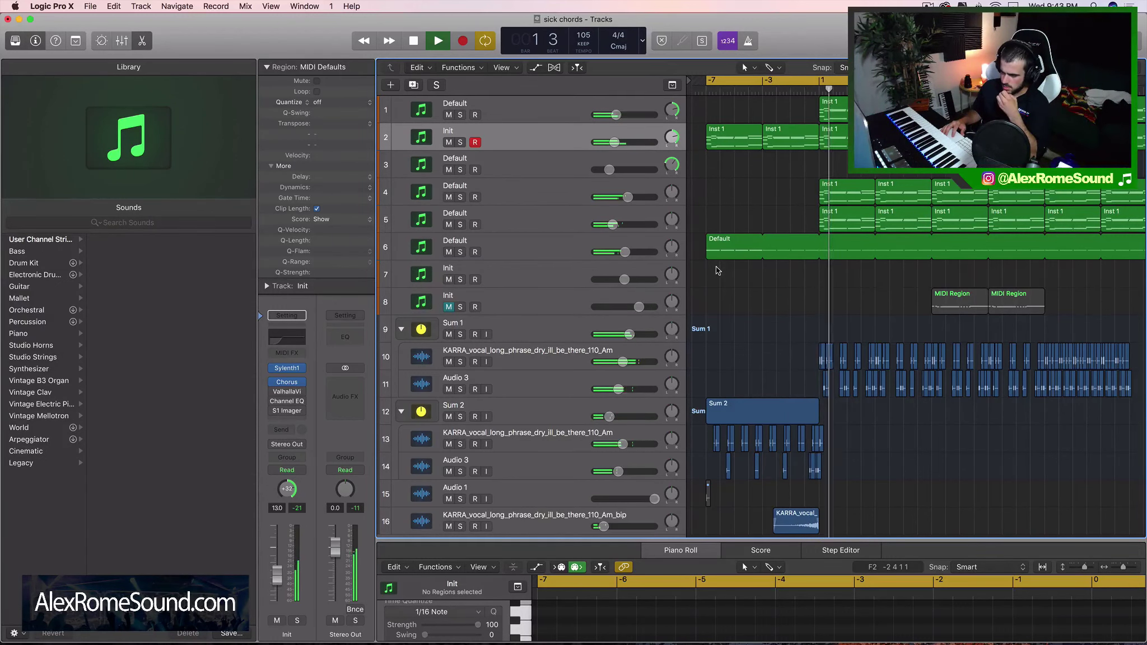
click(268, 65)
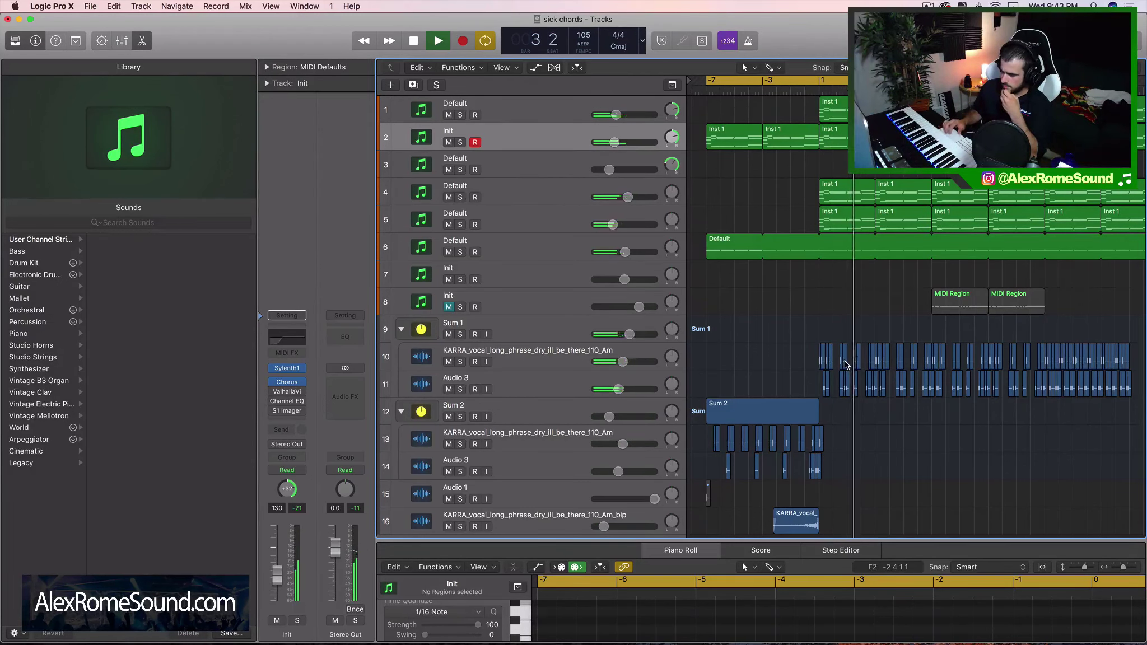
Mute and unmute track 2 (Init) to compare the mix after bar 1, and stop playback
scroll(927, 463, right, 2)
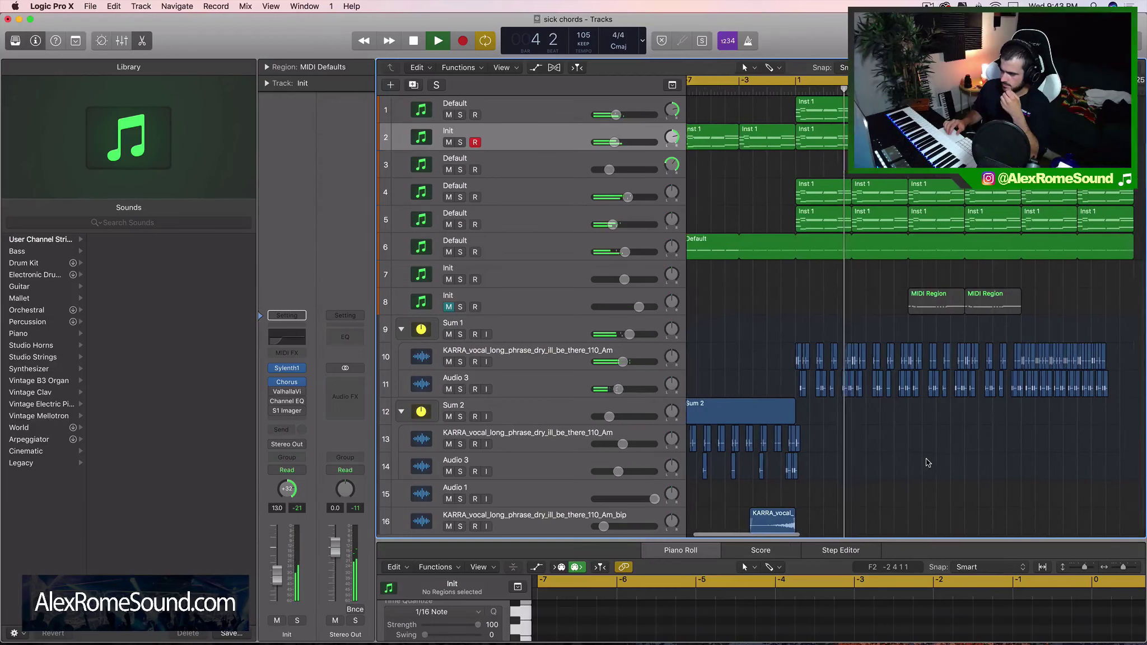
click(449, 142)
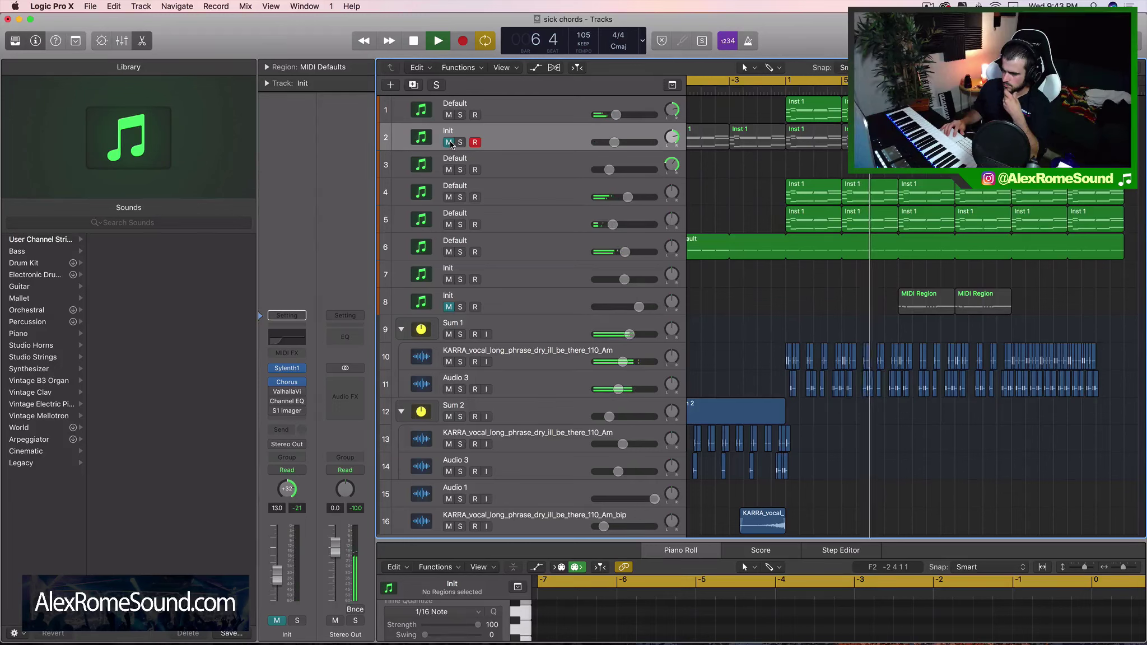
click(448, 143)
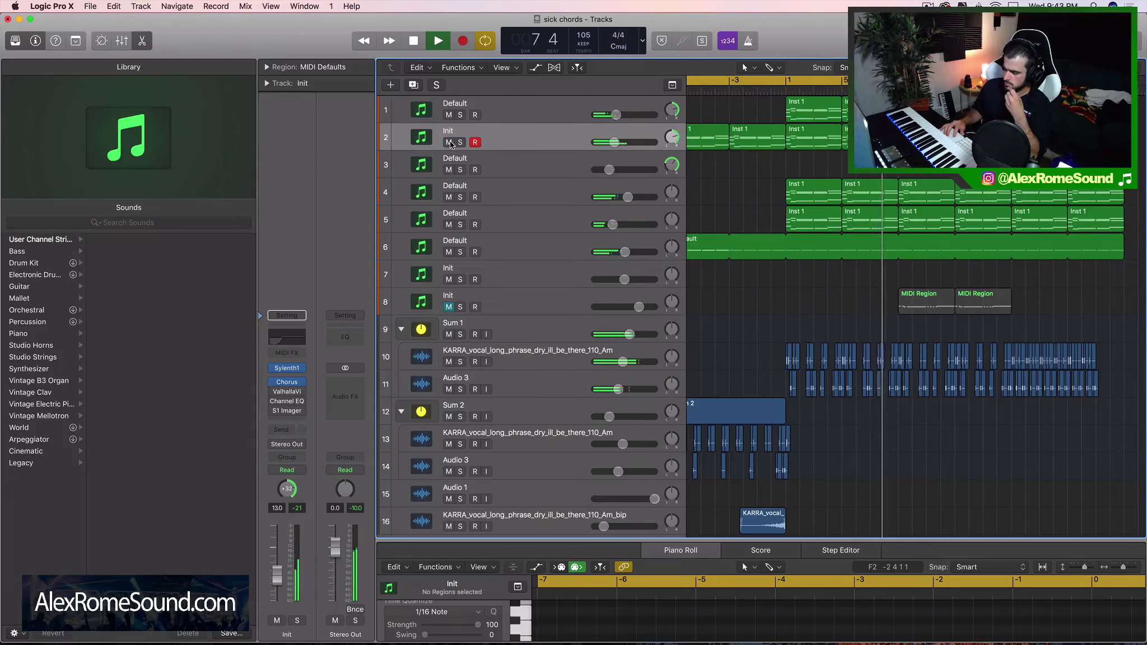
key(space)
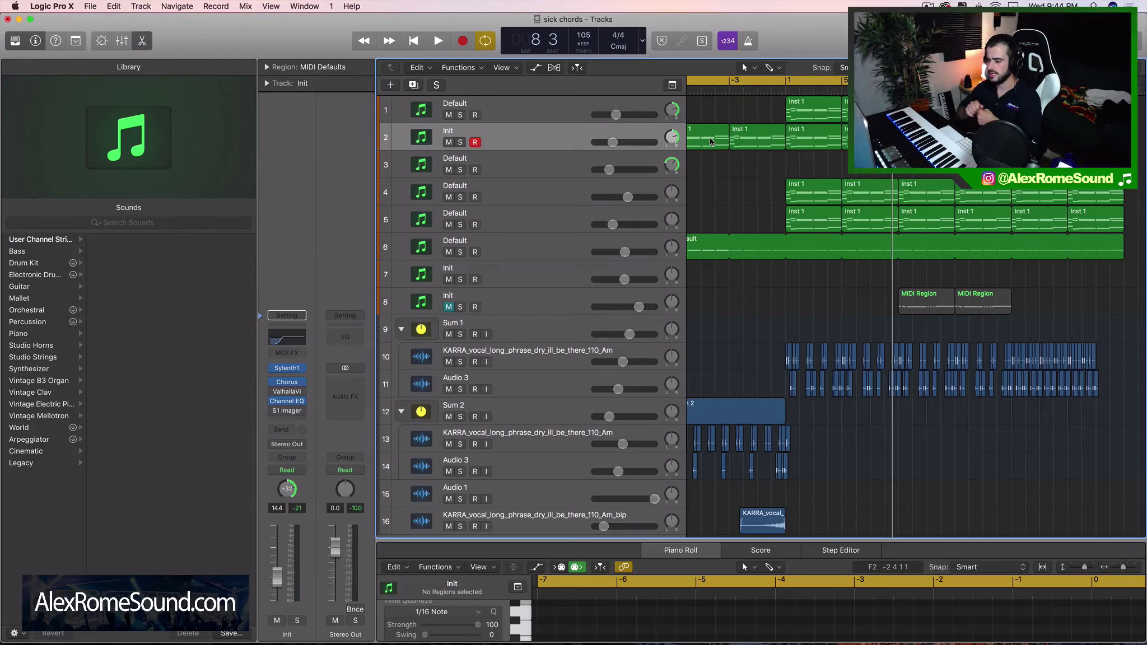
Select track 2, play the intro and slightly raise the volumes of the two vocal tracks in Sum 2 (13 and 14)
scroll(744, 187, left, 3)
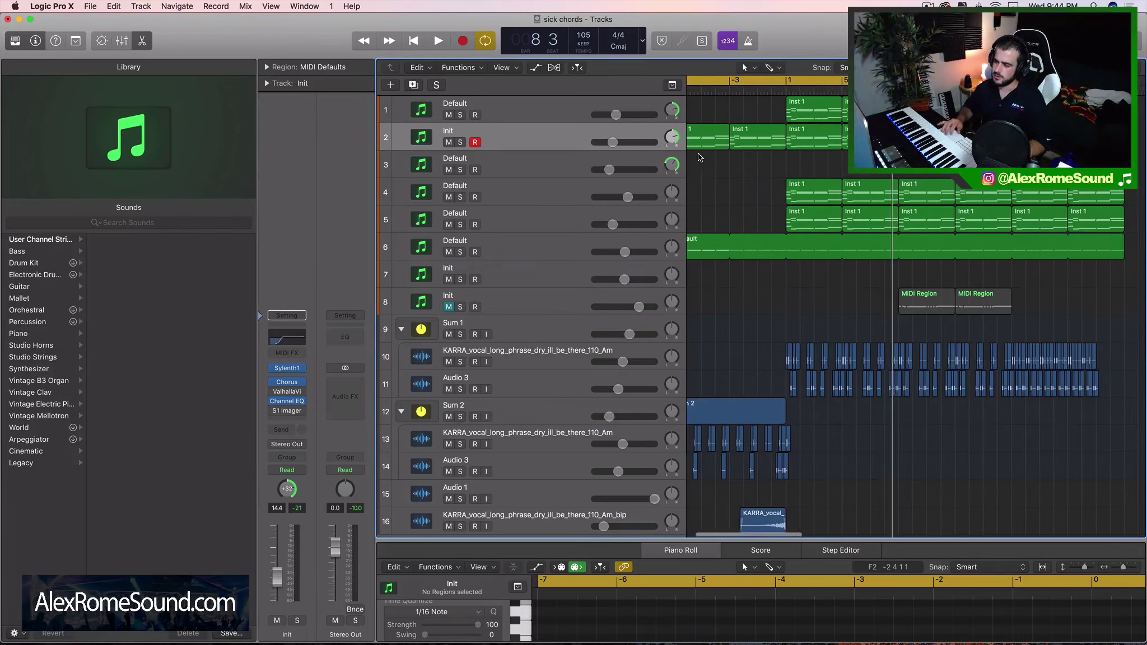
click(563, 129)
key(space)
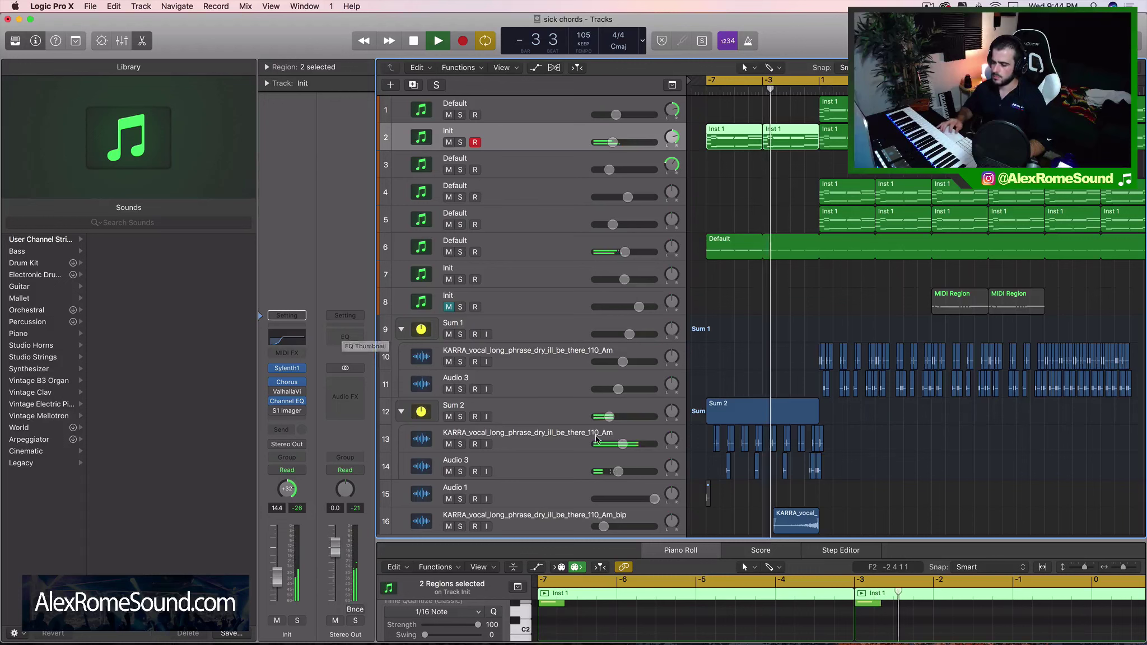
drag(623, 444, 627, 444)
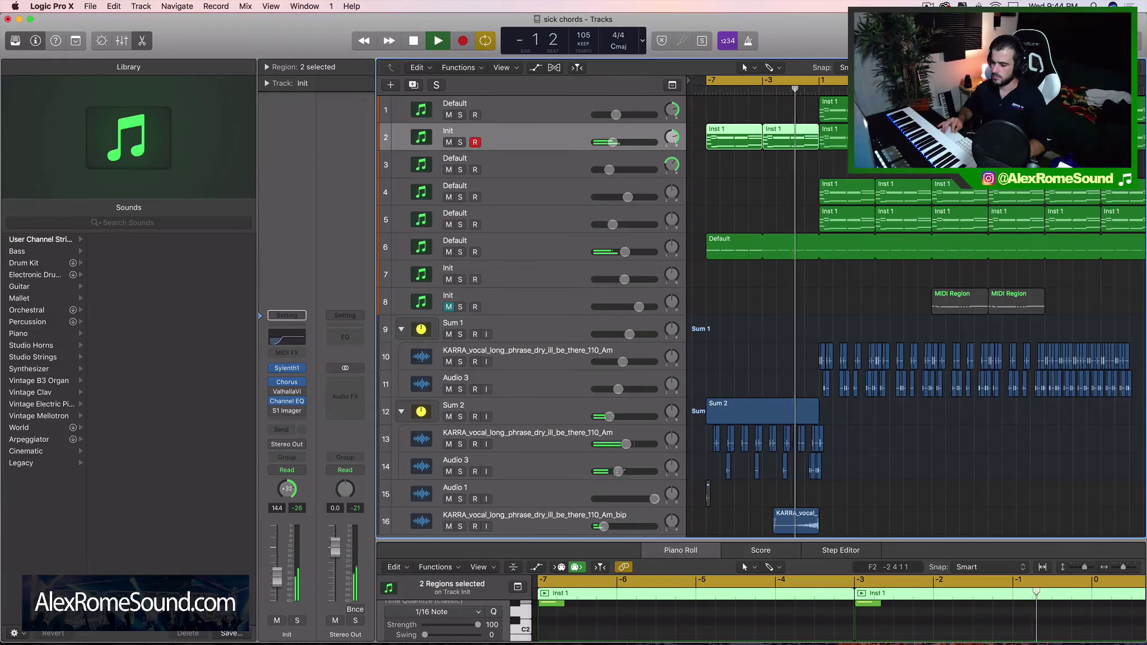
drag(618, 471, 621, 471)
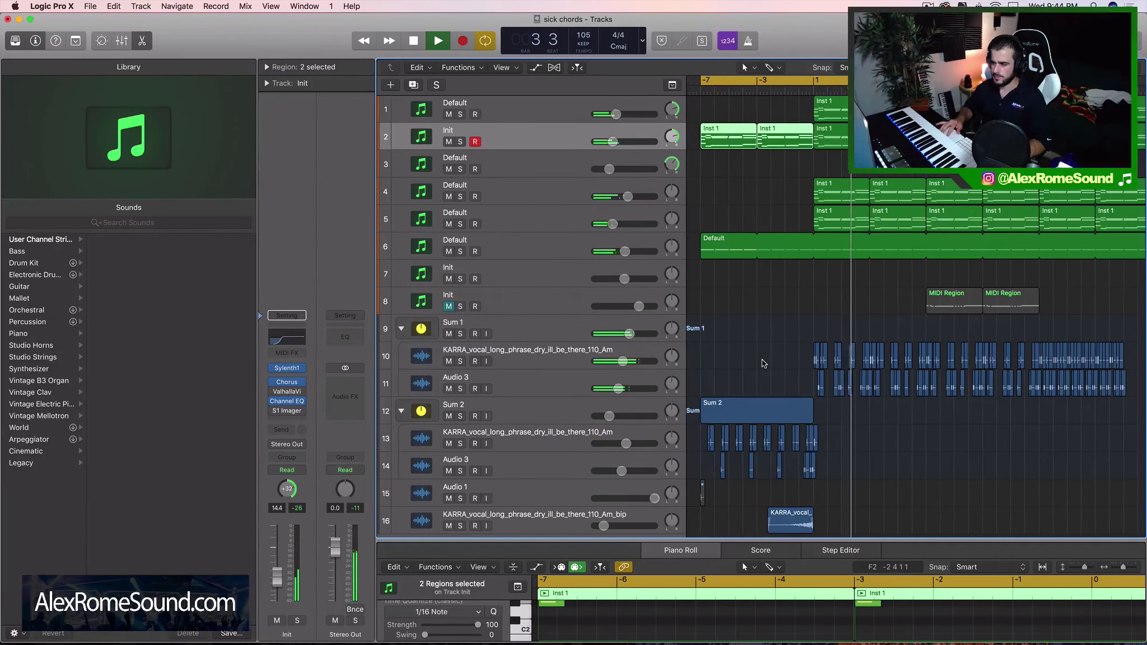
Shorten the looped Default region on track 6 so it ends at bar 9, and stop playback
scroll(763, 363, down, 5)
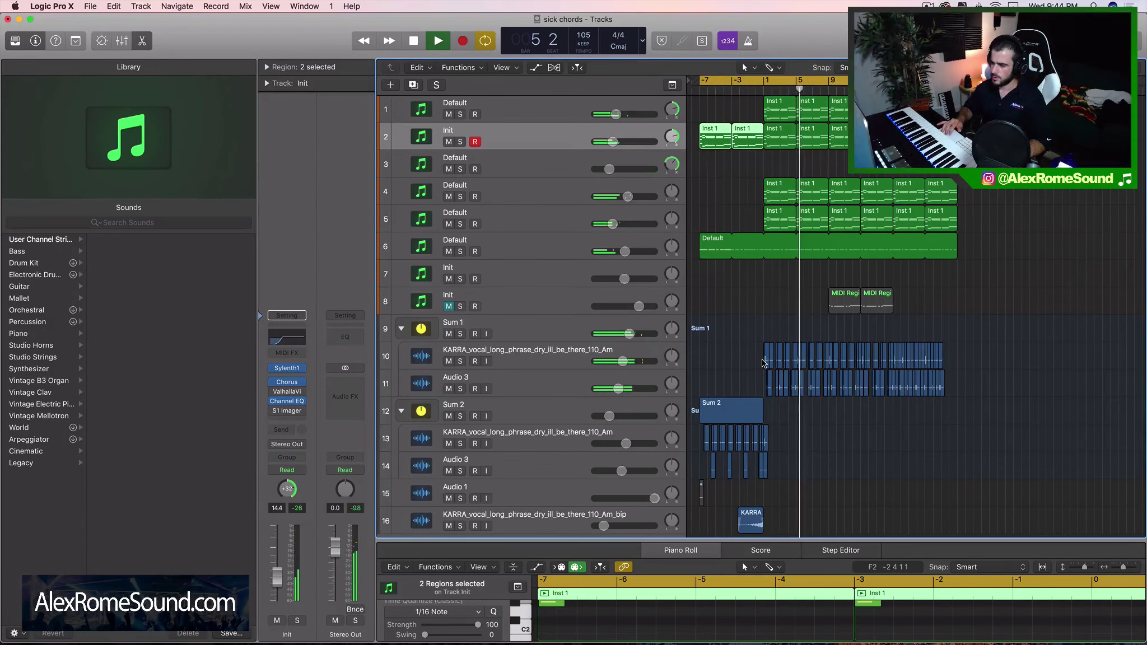
scroll(762, 360, right, 1)
click(772, 311)
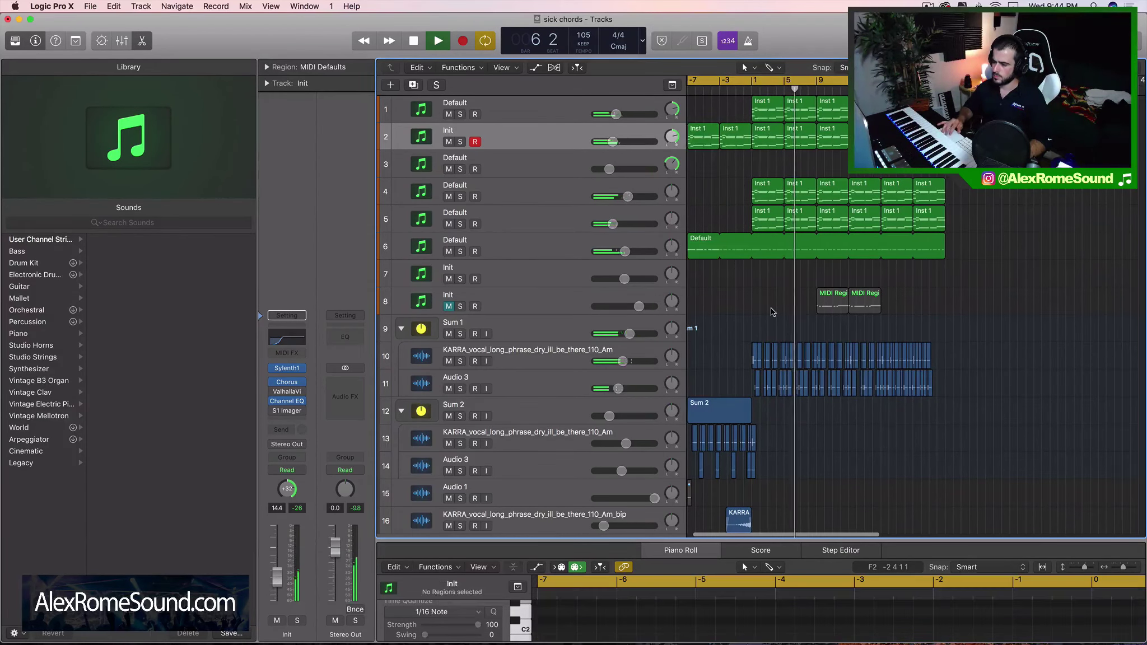
scroll(784, 308, right, 2)
scroll(796, 303, up, 5)
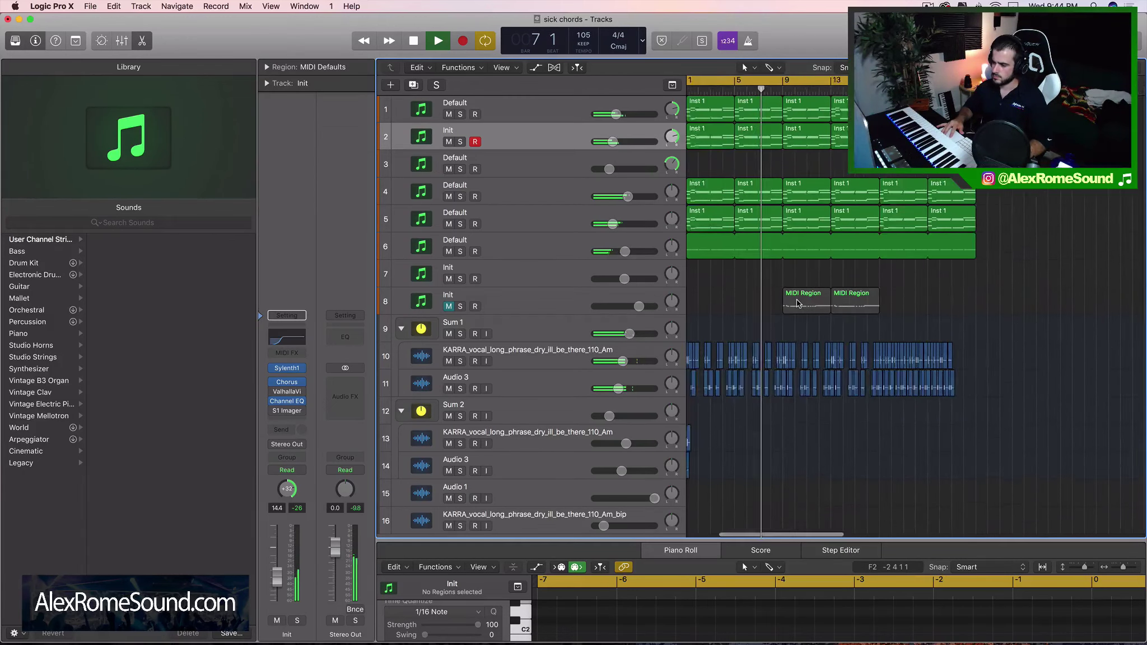
scroll(796, 302, left, 2)
drag(1123, 250, 821, 246)
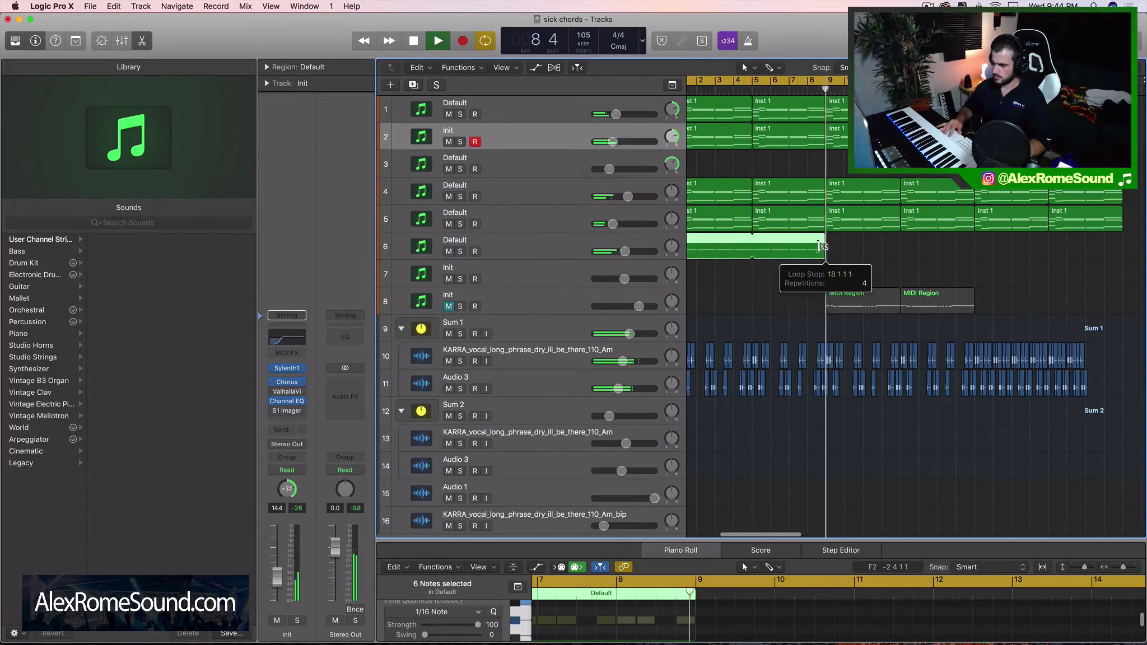
scroll(818, 118, down, 5)
key(space)
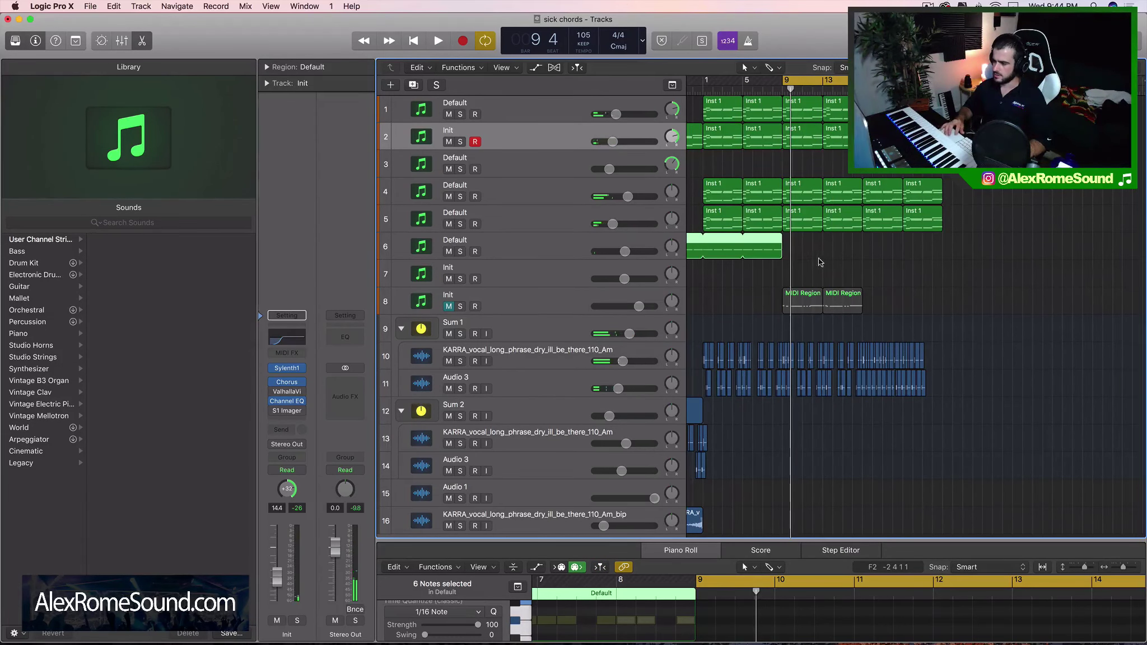
Repeat the eight Inst 1 regions of bars 9 to 17 on tracks 1, 2, 4 and 5 at bar 17, and select track 6's Default region
drag(818, 260, 841, 112)
scroll(850, 195, left, 3)
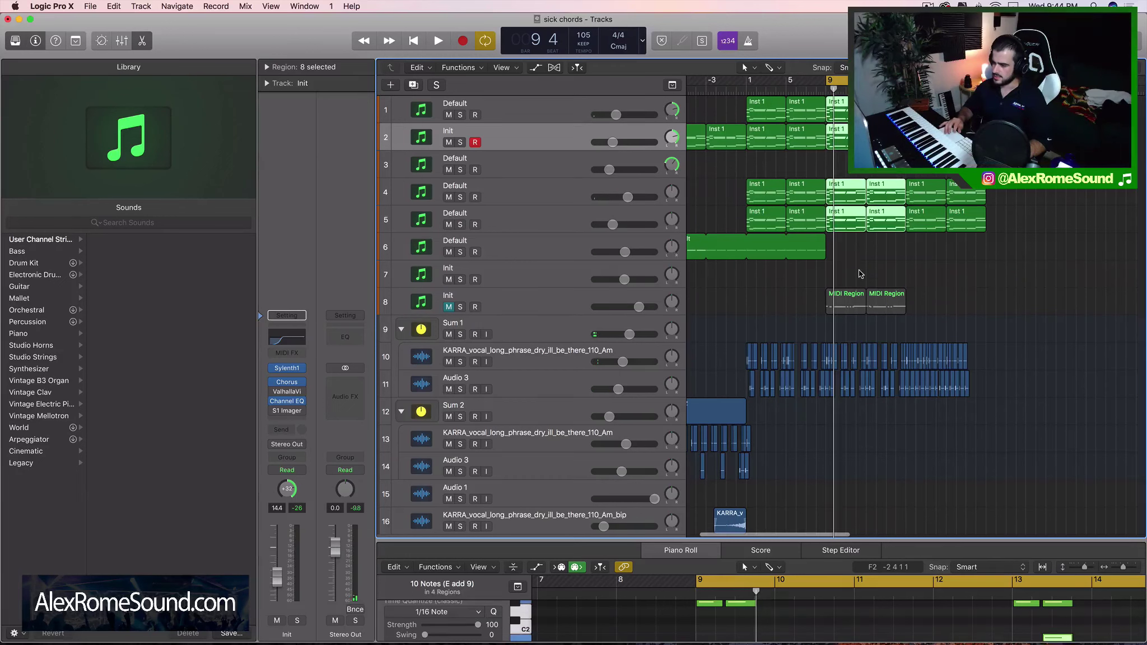
key(super+r)
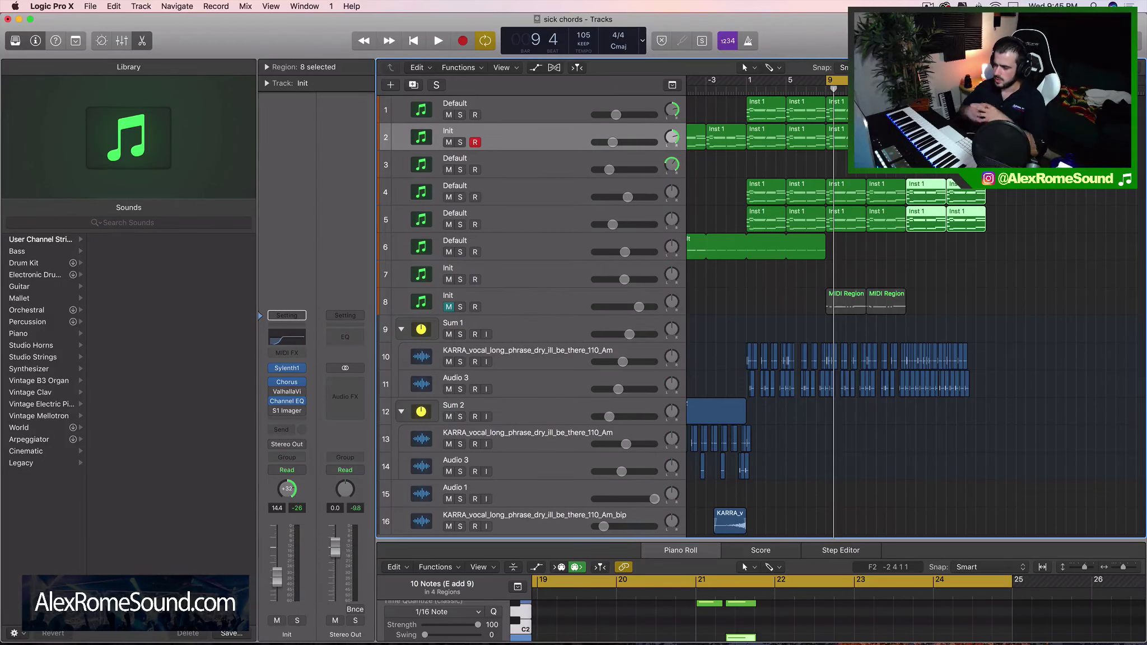
scroll(833, 108, left, 3)
click(745, 247)
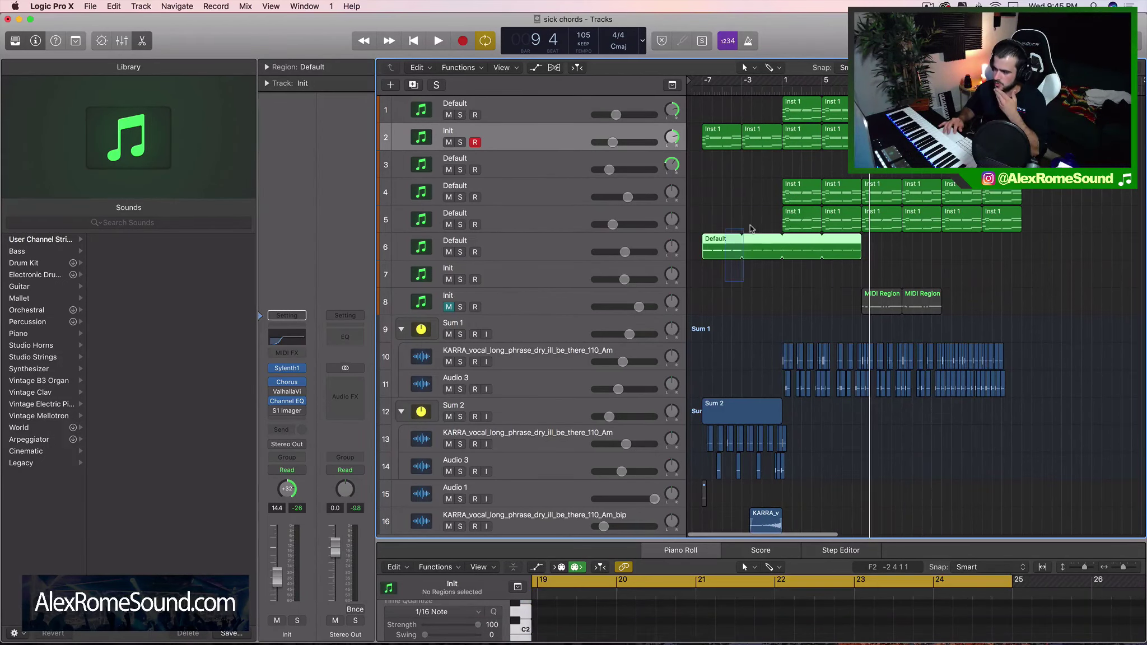
Review the arrangement by selecting the intro regions before bar 1, track 8's two MIDI regions from bar 9, and the Sum 2 region
scroll(719, 142, down, 1)
scroll(719, 141, up, 2)
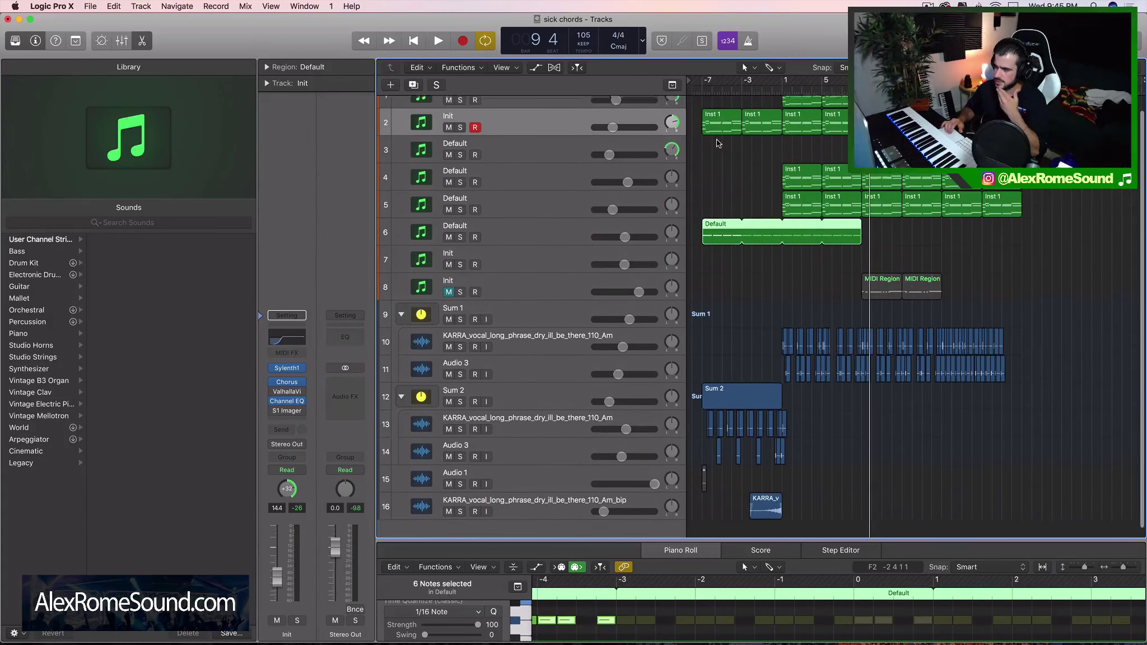
drag(714, 110, 803, 610)
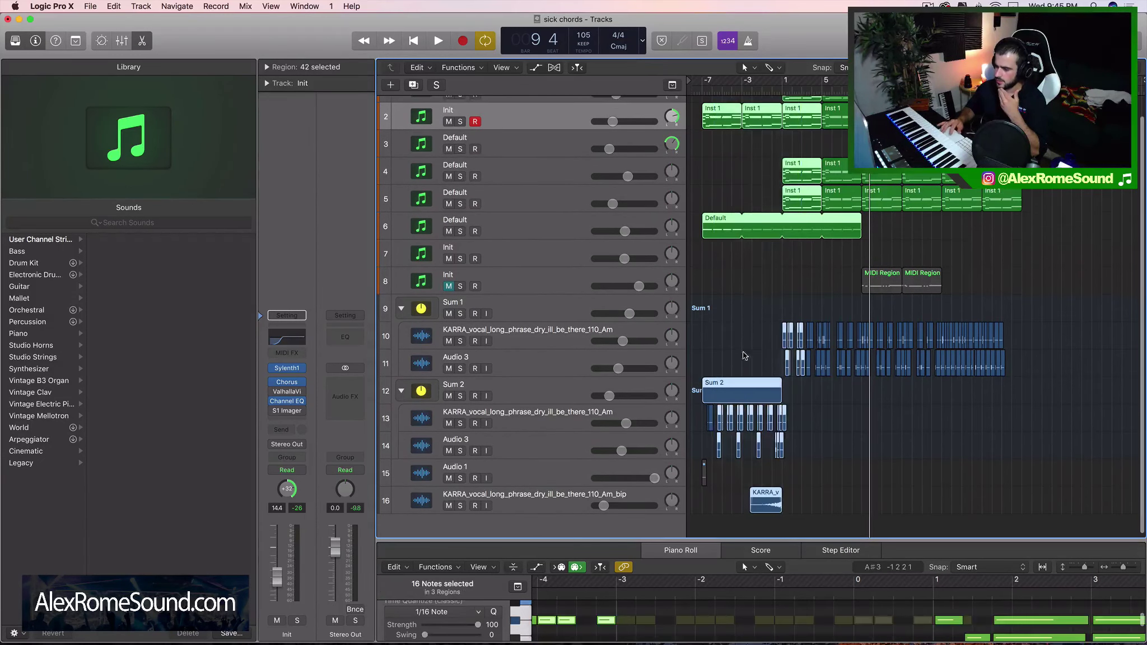
drag(701, 346, 783, 468)
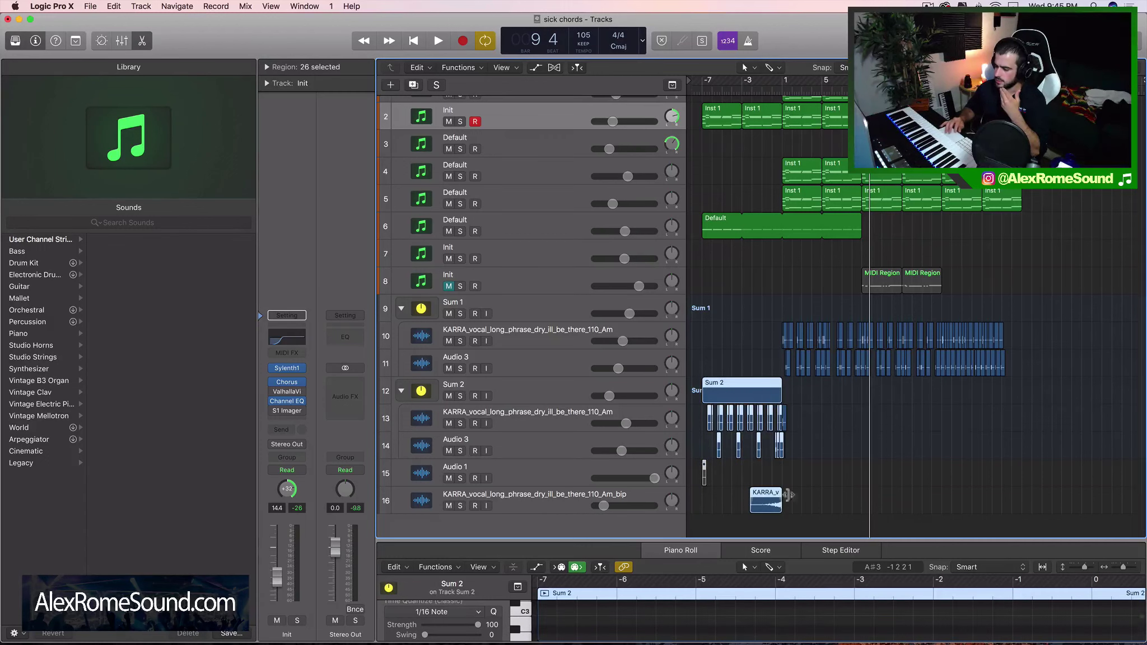
click(823, 456)
scroll(823, 450, up, 1)
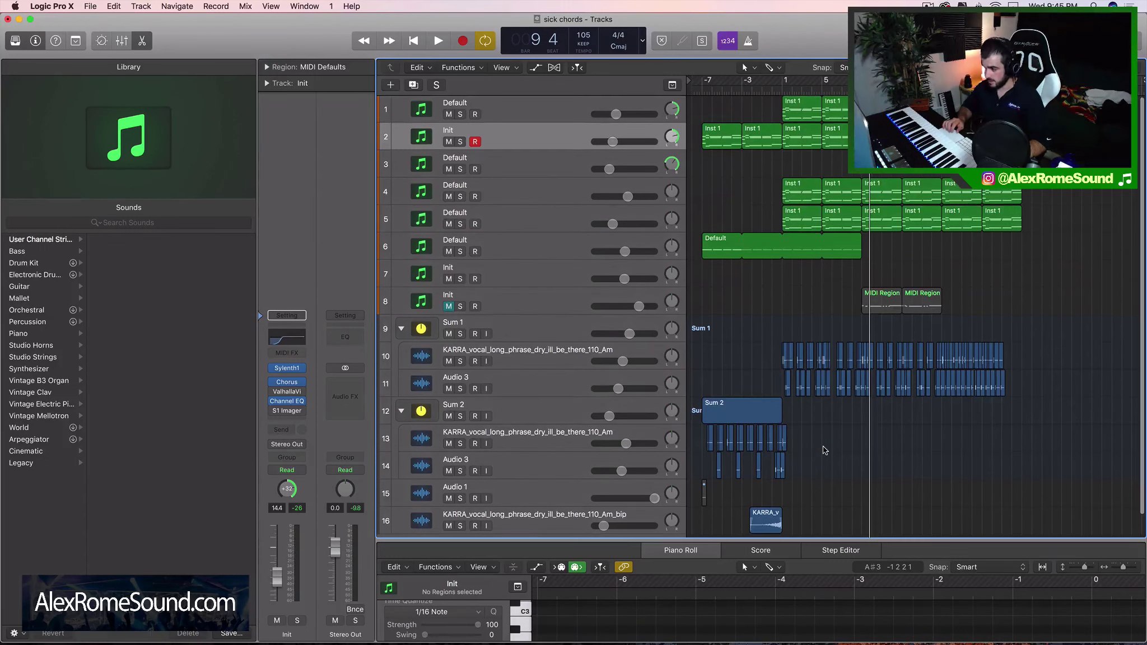
drag(834, 302, 954, 305)
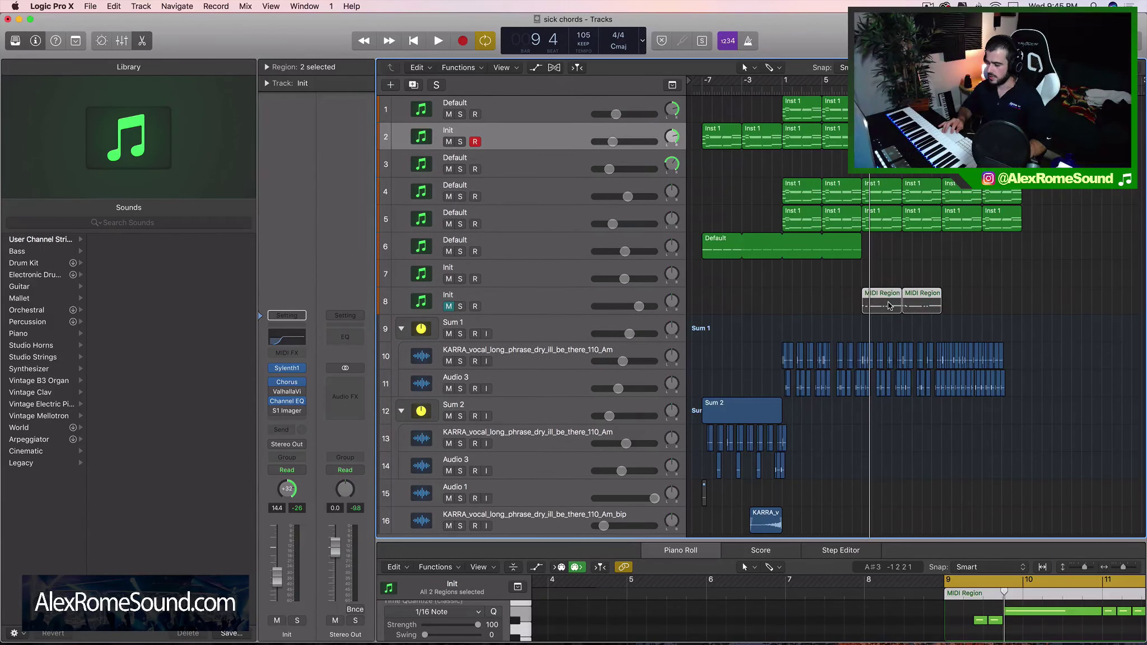
scroll(889, 301, right, 3)
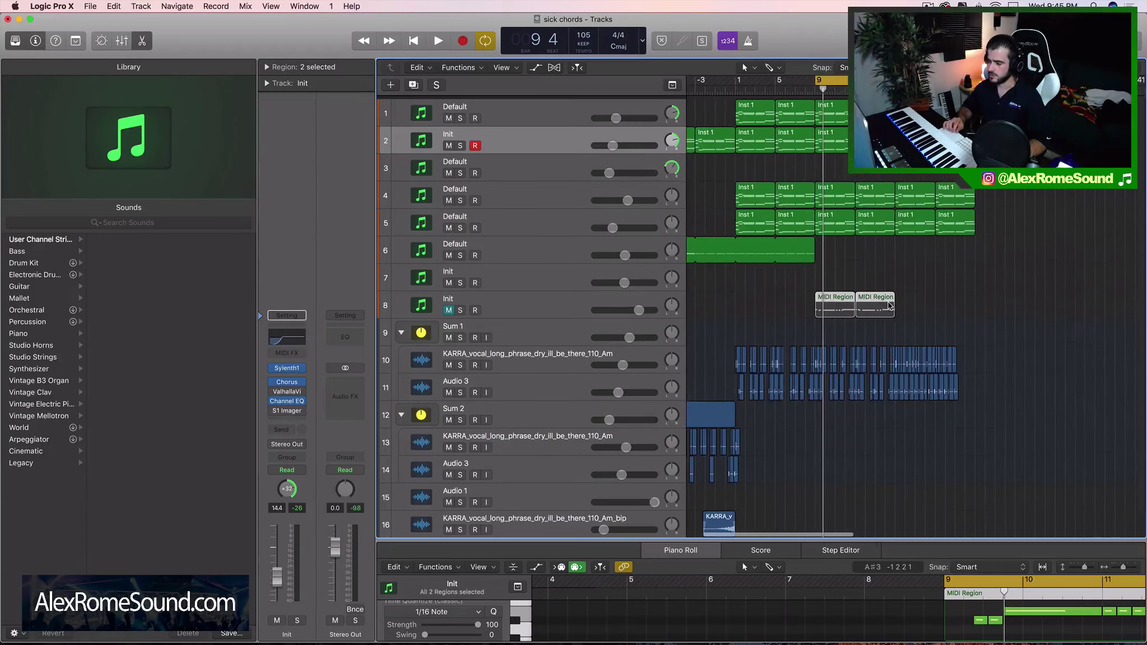
scroll(915, 288, left, 3)
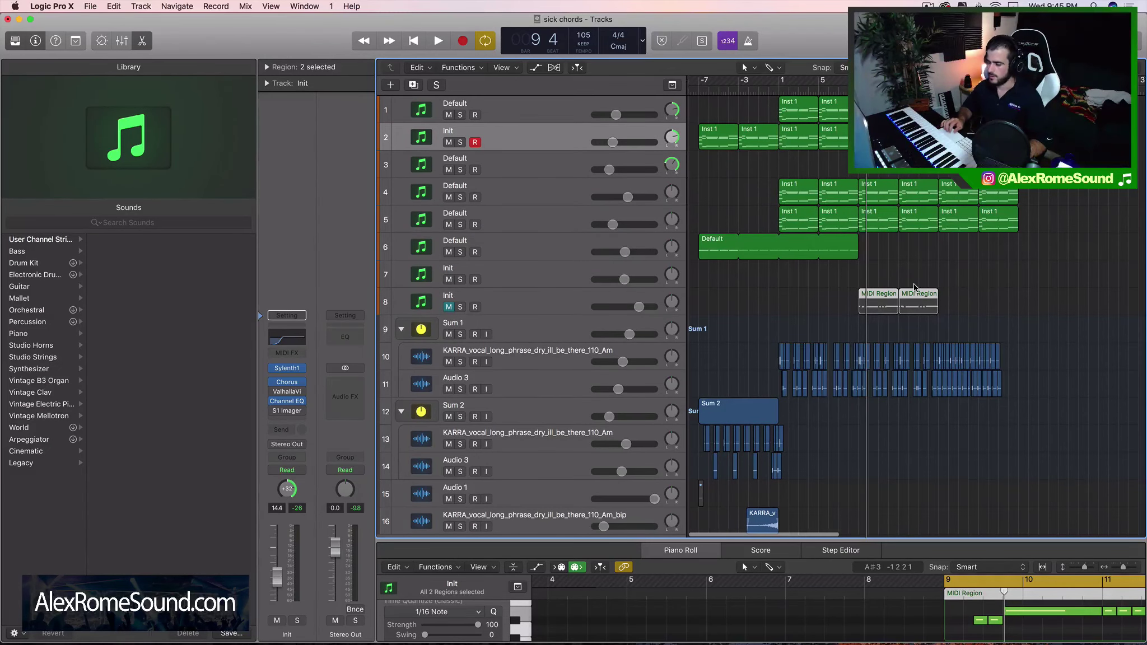
click(703, 415)
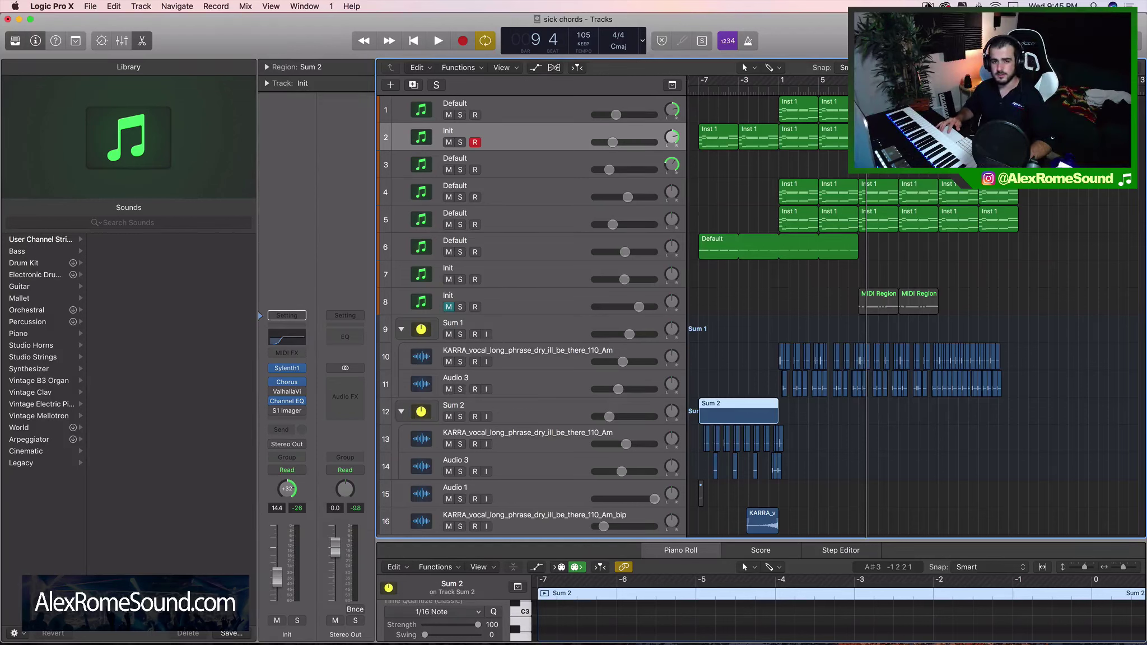
click(928, 5)
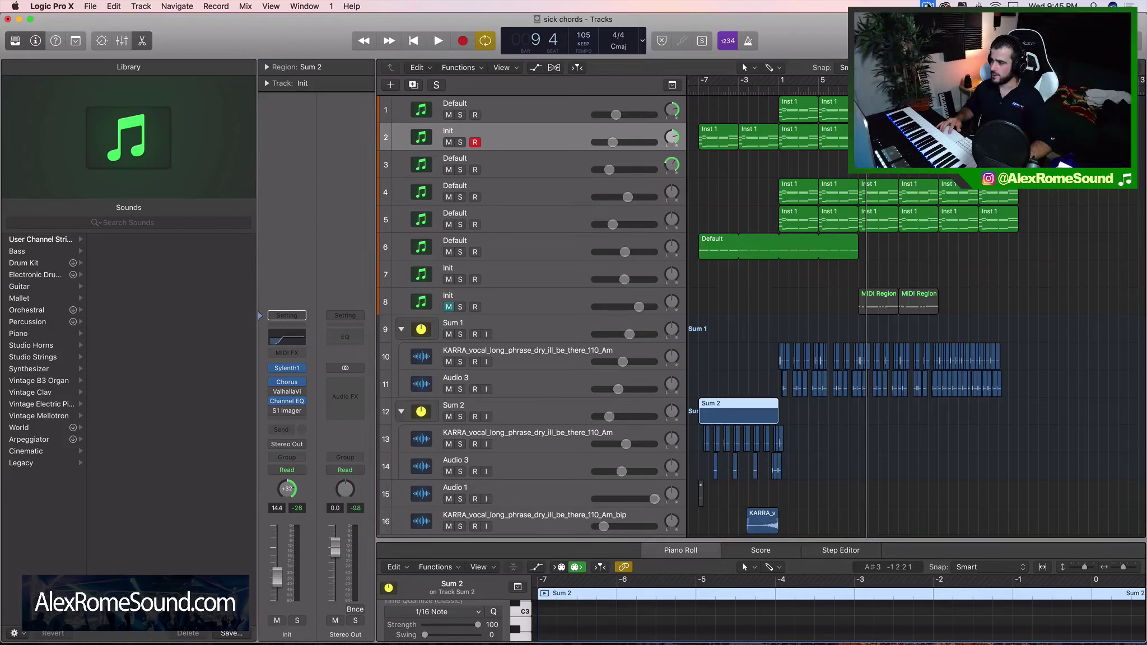